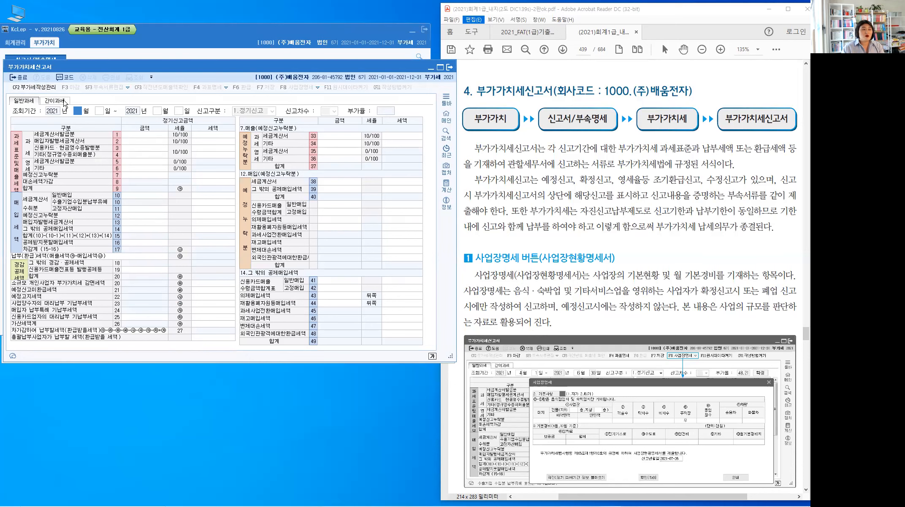
Compare the simplified-taxation form (간이과세) with the general-taxation form (일반과세) of the VAT return.
{"action": "left_click", "coordinate": [65, 102]}
{"action": "key", "text": "ctrl"}
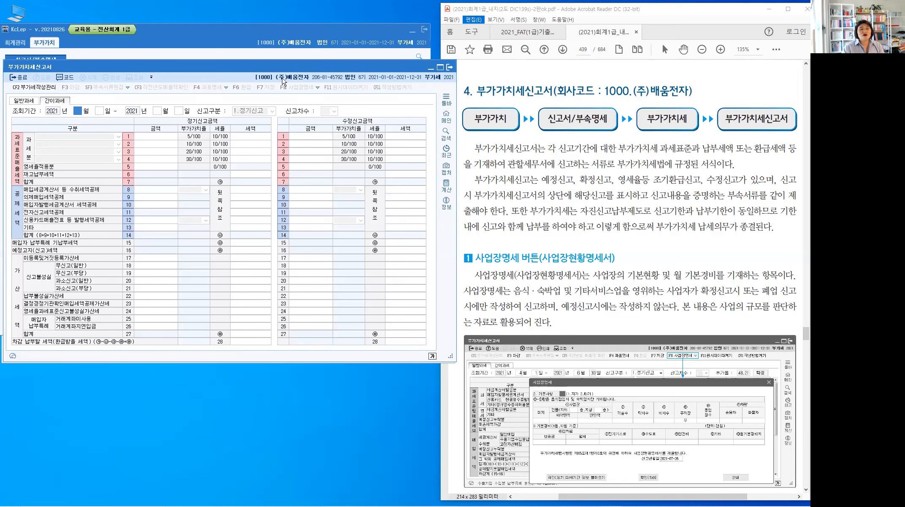
{"action": "key", "text": "ctrl"}
{"action": "left_click", "coordinate": [26, 101]}
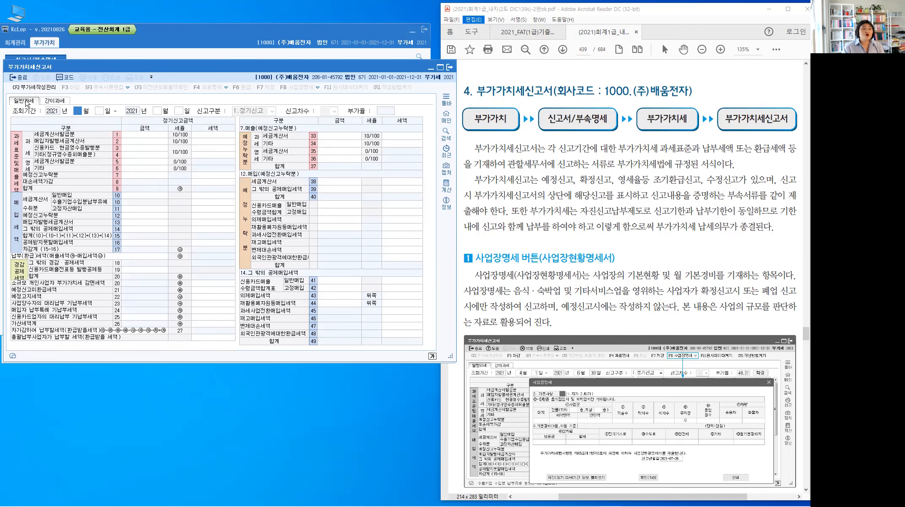
{"action": "left_click", "coordinate": [58, 103]}
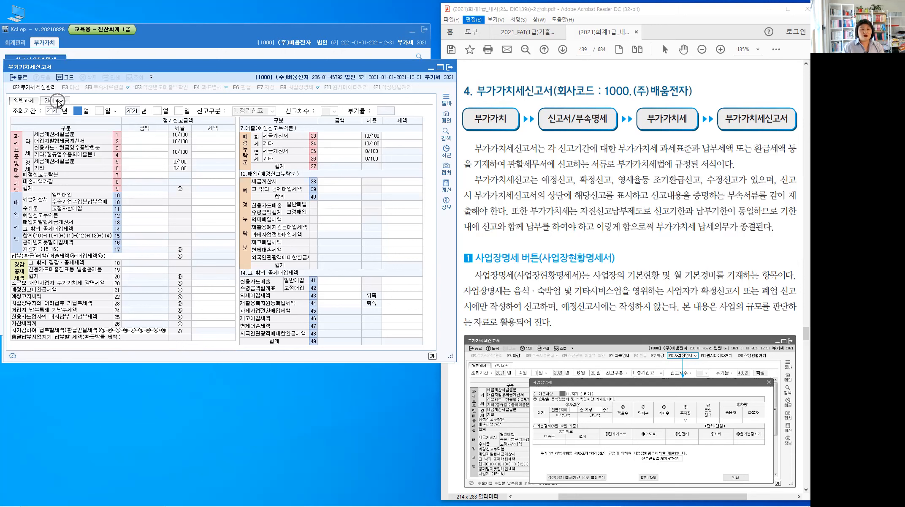
{"action": "left_click", "coordinate": [58, 104]}
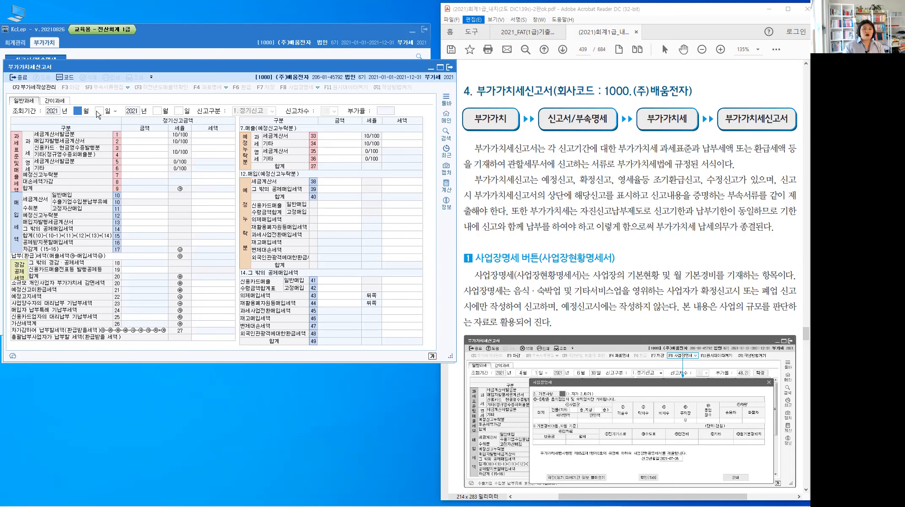
{"action": "key", "text": "ctrl"}
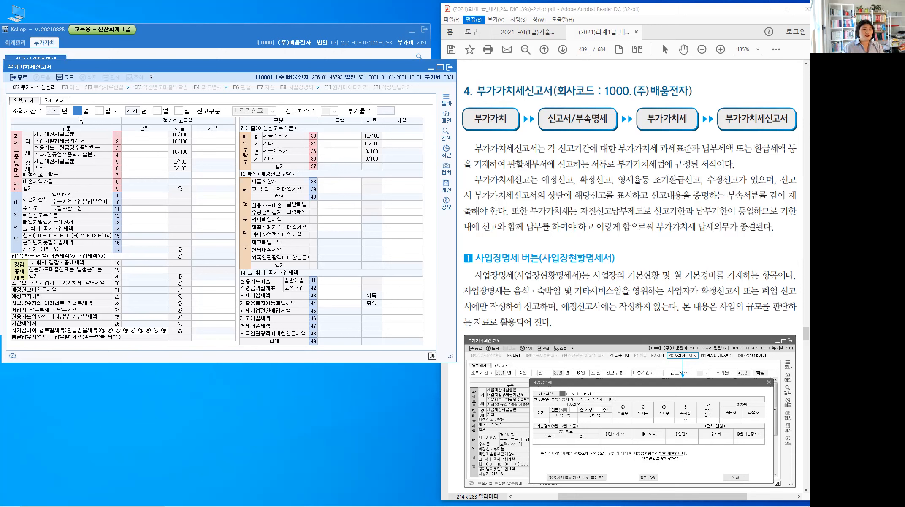
Query the general-taxation VAT return for April 1 to June 30, 2021 as 정기신고, without loading the previously saved data.
{"action": "type", "text": "4"}
{"action": "key", "text": "Return"}
{"action": "key", "text": "Return"}
{"action": "type", "text": "6"}
{"action": "key", "text": "Return"}
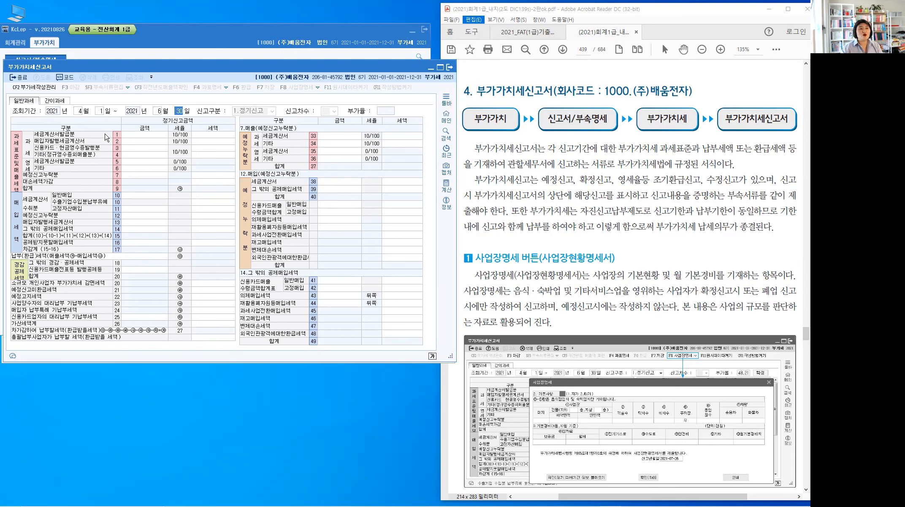
{"action": "key", "text": "Return"}
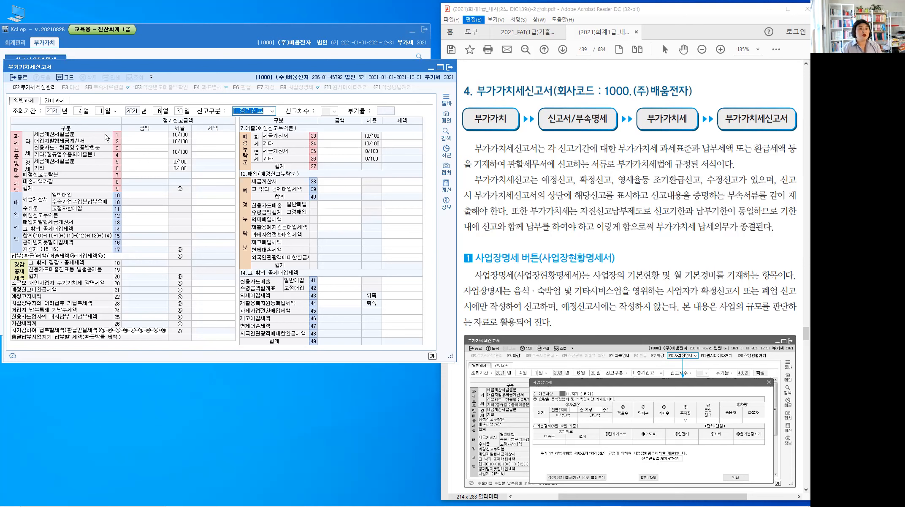
{"action": "key", "text": "Return"}
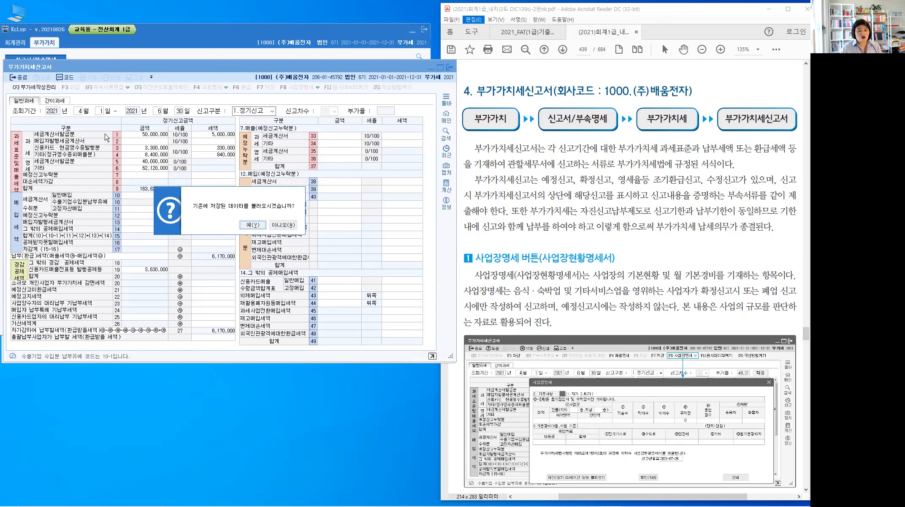
{"action": "left_click", "coordinate": [285, 227]}
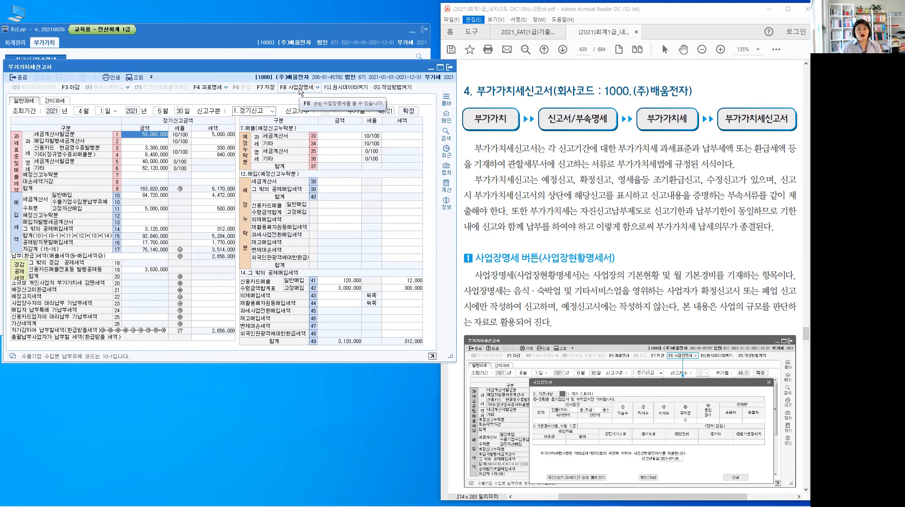
Open the return's business-place details (사업장명세) to examine its fields, dismissing the AhnLab advertisement.
{"action": "left_click", "coordinate": [301, 88]}
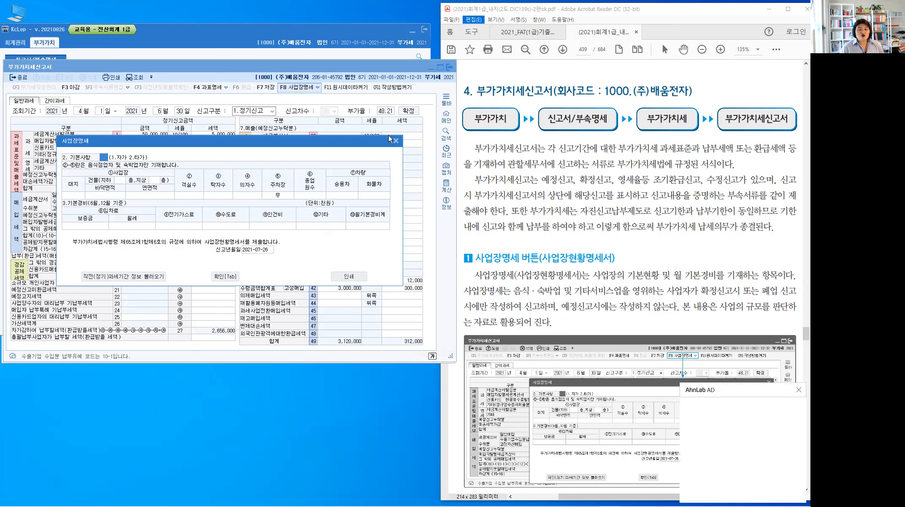
{"action": "left_click", "coordinate": [799, 389]}
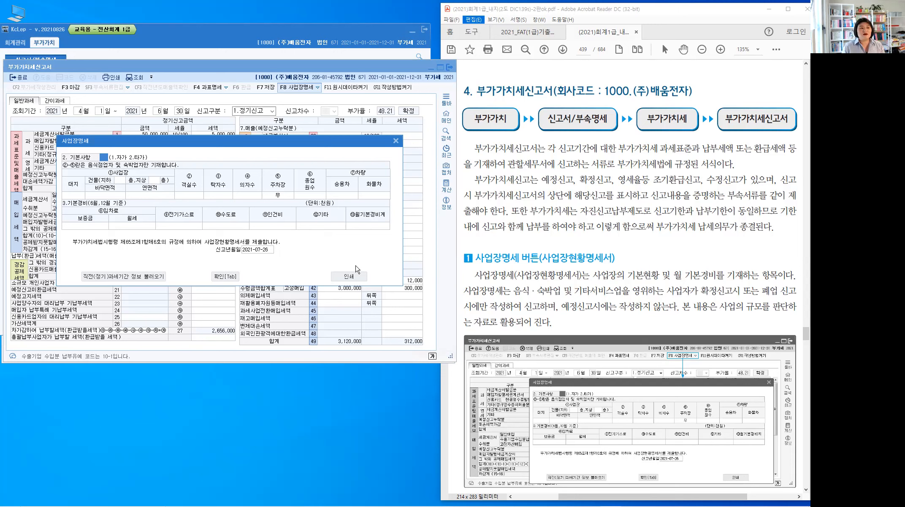
Read the textbook PDF's 일반과세 TAB section through the TIP and the 기출문제 예시 questions.
{"action": "left_click", "coordinate": [646, 302]}
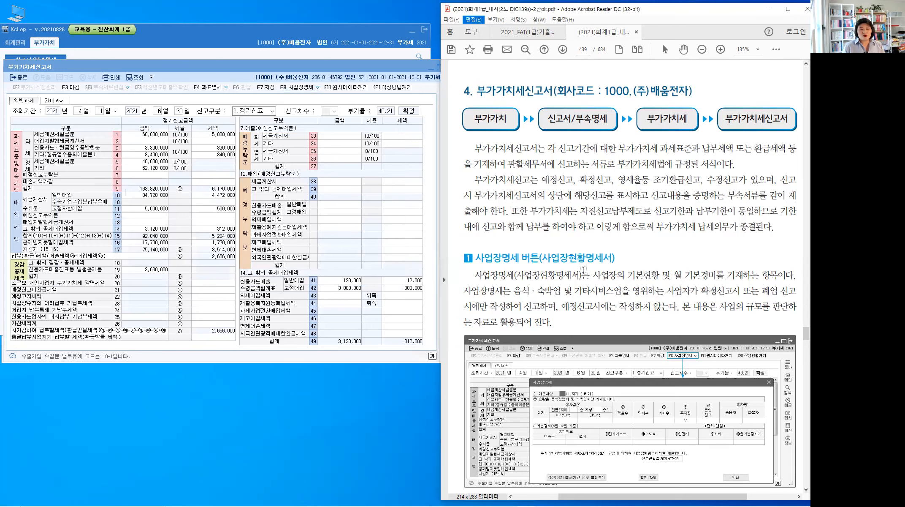
{"action": "scroll", "coordinate": [585, 269], "scroll_direction": "down", "scroll_amount": 2}
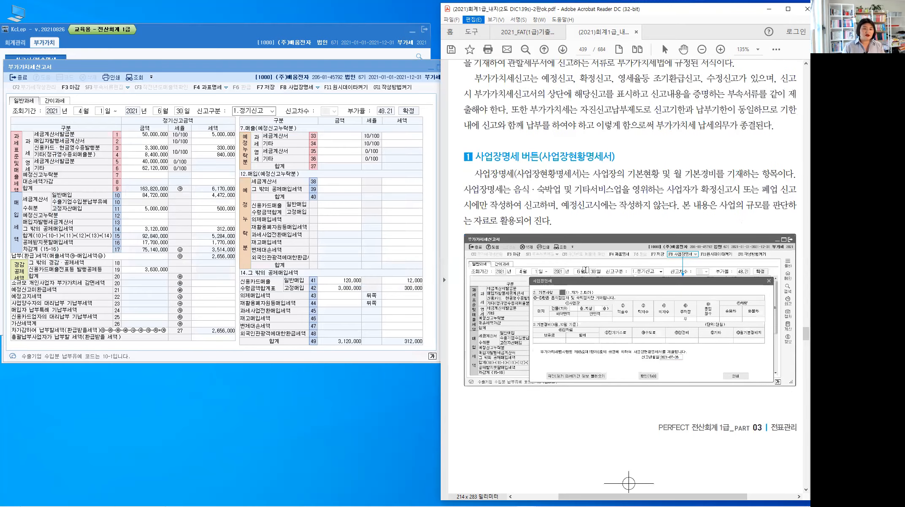
{"action": "scroll", "coordinate": [586, 269], "scroll_direction": "down", "scroll_amount": 7}
{"action": "scroll", "coordinate": [587, 271], "scroll_direction": "down", "scroll_amount": 2}
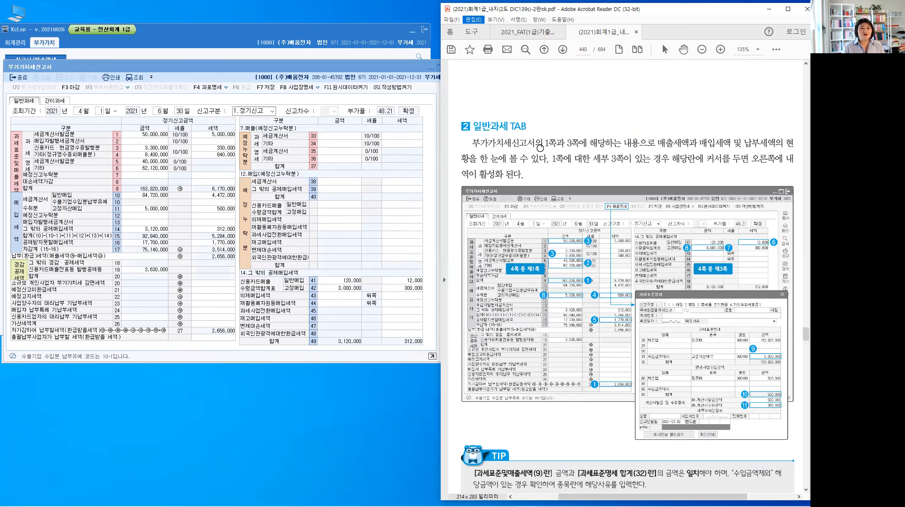
{"action": "scroll", "coordinate": [632, 344], "scroll_direction": "down", "scroll_amount": 1}
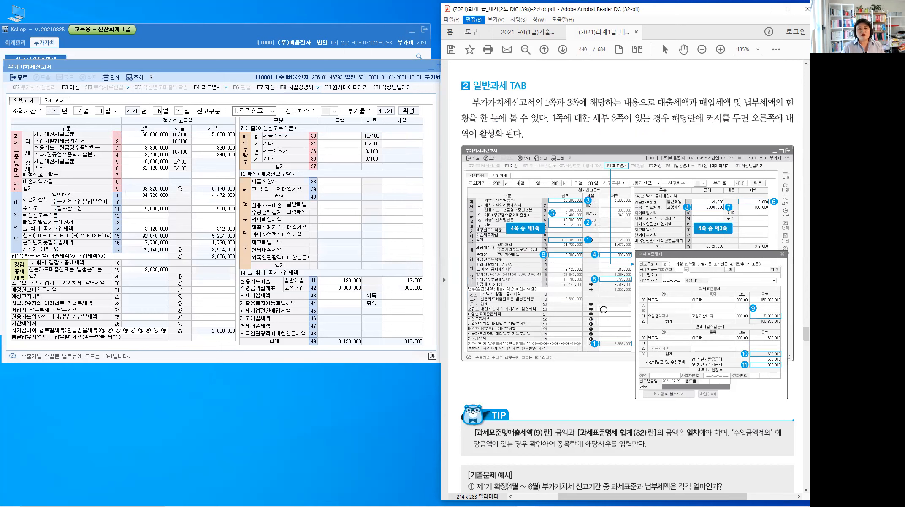
{"action": "scroll", "coordinate": [574, 235], "scroll_direction": "down", "scroll_amount": 1}
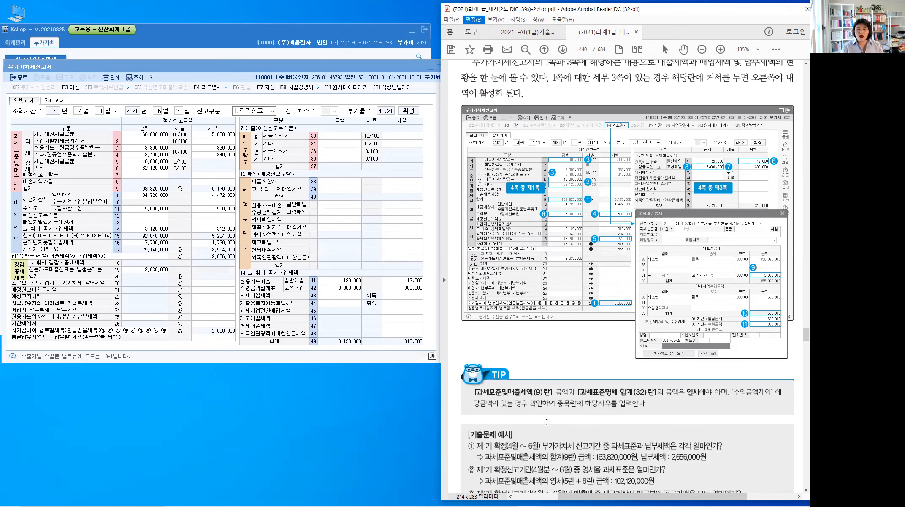
{"action": "scroll", "coordinate": [529, 440], "scroll_direction": "down", "scroll_amount": 2}
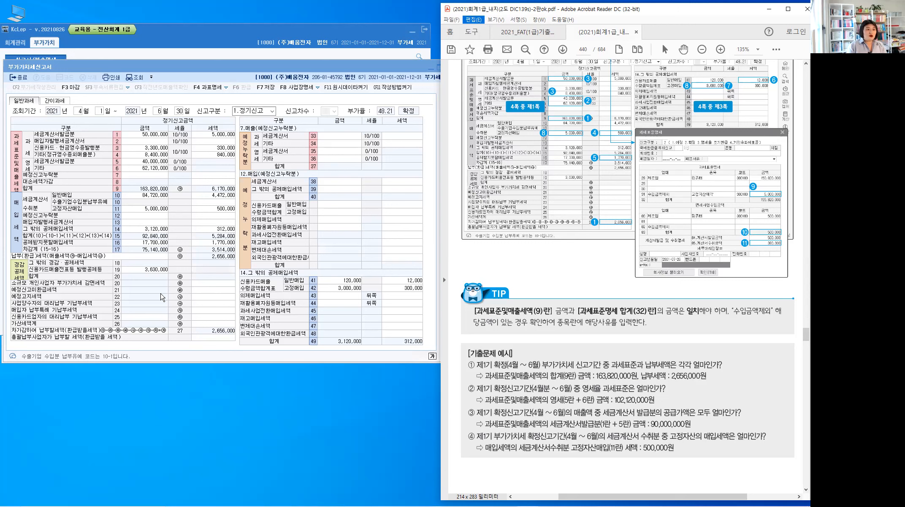
Launch the 판서펜 annotation program from the desktop, moving the PDF reader window aside and back.
{"action": "left_click", "coordinate": [168, 293]}
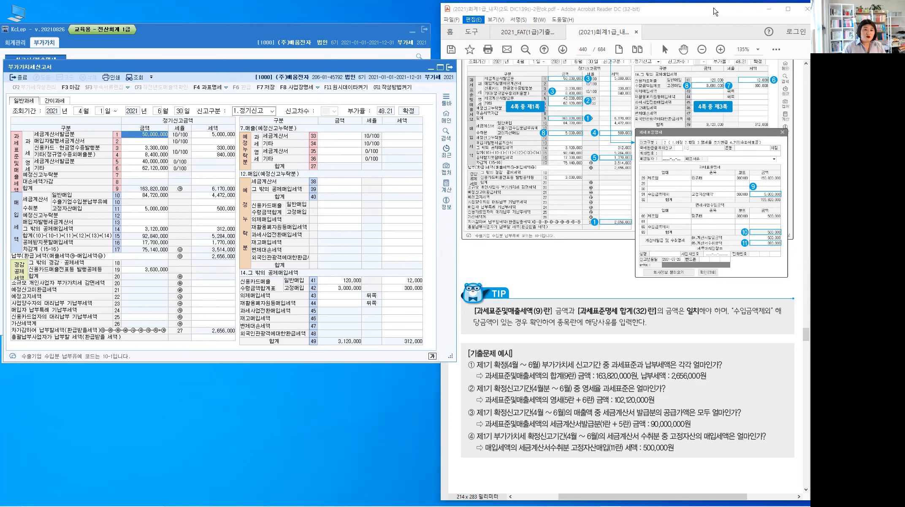
{"action": "left_click_drag", "start_coordinate": [714, 11], "coordinate": [553, 32]}
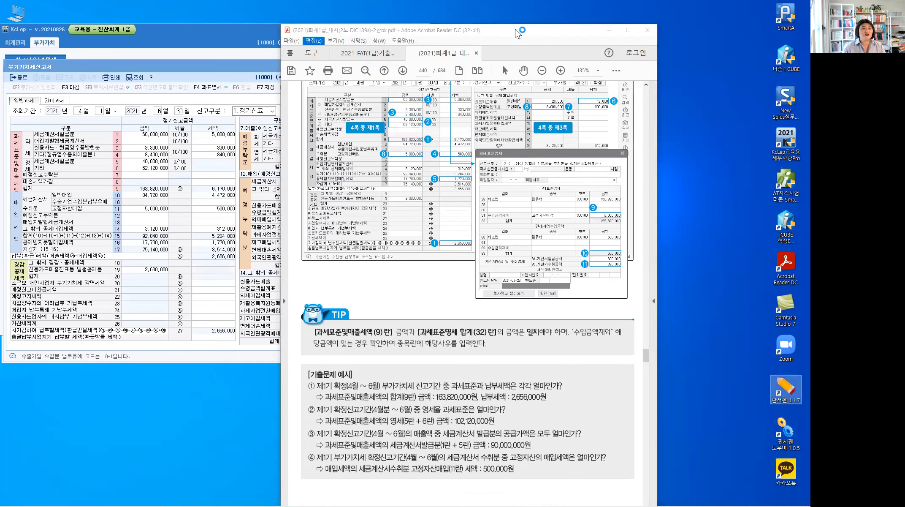
{"action": "left_click_drag", "start_coordinate": [515, 30], "coordinate": [668, 9]}
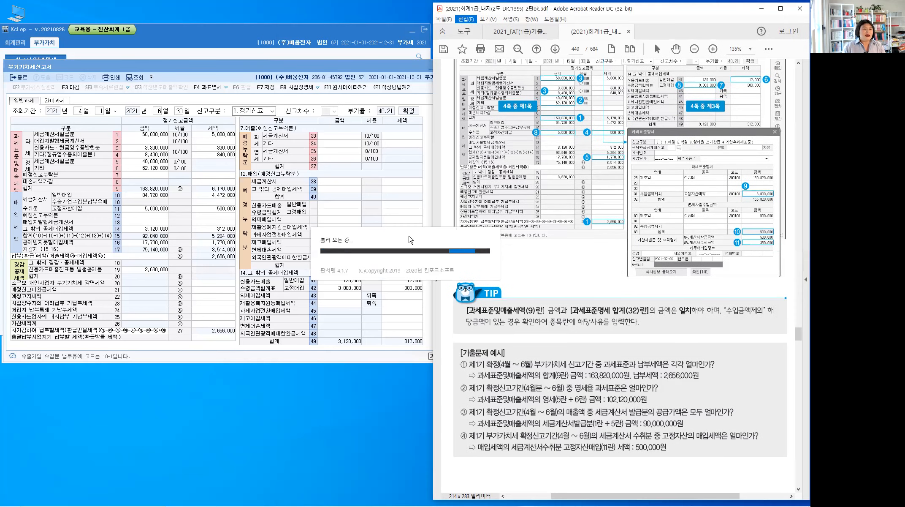
Examine the fixed-asset purchase amount in row 11 and the sales total in row 9 of the VAT return.
{"action": "left_click", "coordinate": [145, 213]}
{"action": "left_click", "coordinate": [144, 209]}
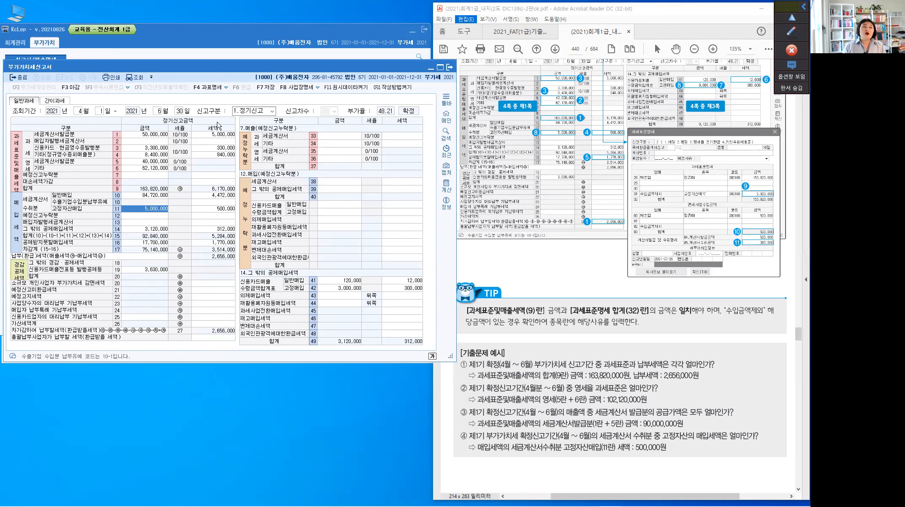
{"action": "left_click", "coordinate": [150, 191]}
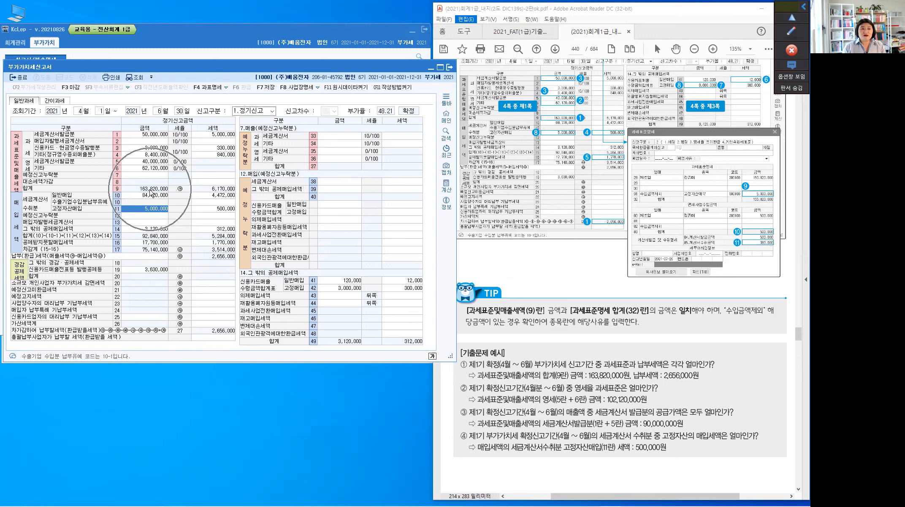
Open the tax base details (과표명세), compare its row 32 total with row 9 of the return, and close it.
{"action": "left_click", "coordinate": [212, 90]}
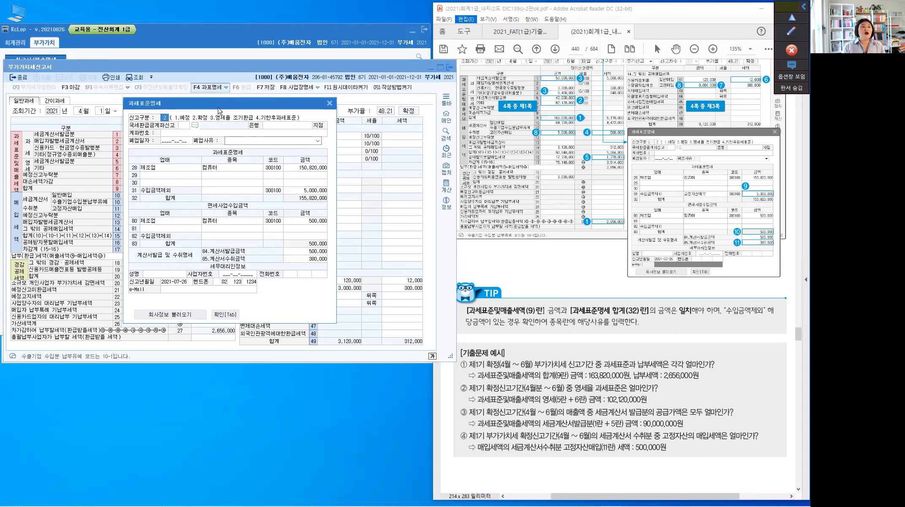
{"action": "left_click_drag", "start_coordinate": [218, 108], "coordinate": [313, 108]}
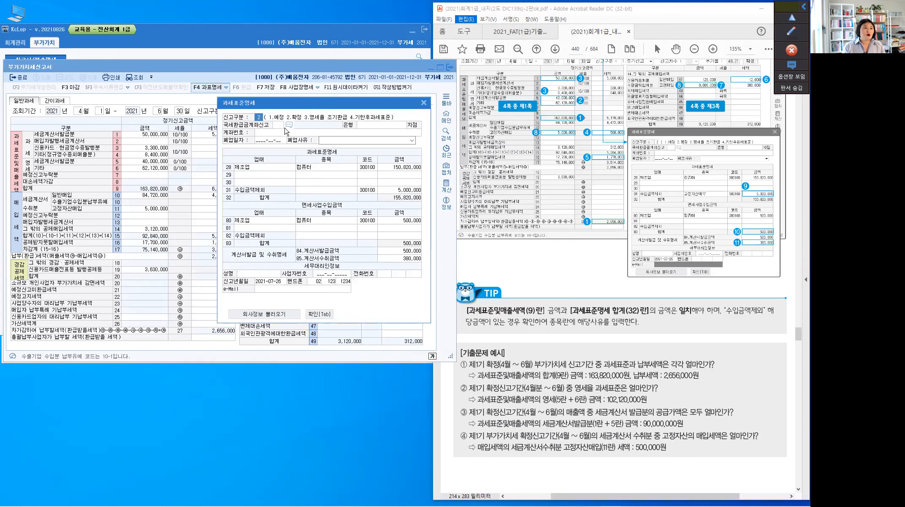
{"action": "left_click_drag", "start_coordinate": [295, 100], "coordinate": [270, 95]}
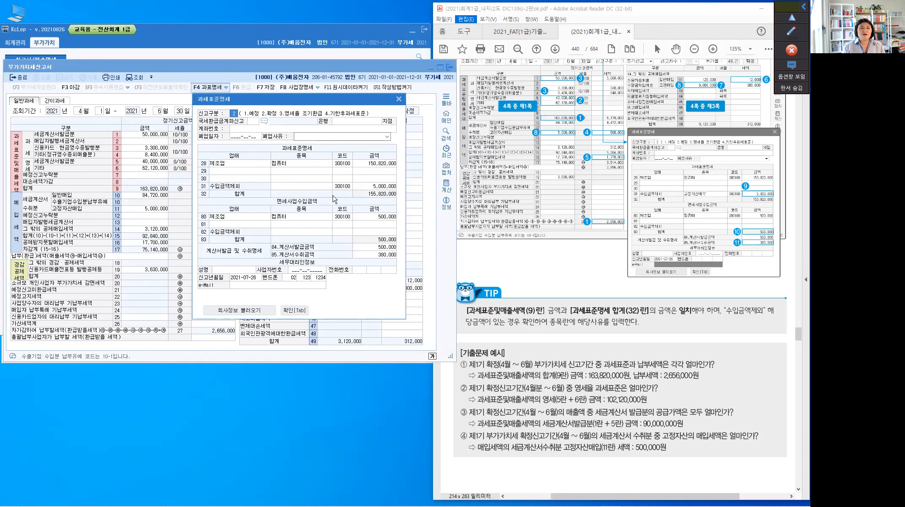
{"action": "left_click", "coordinate": [155, 190]}
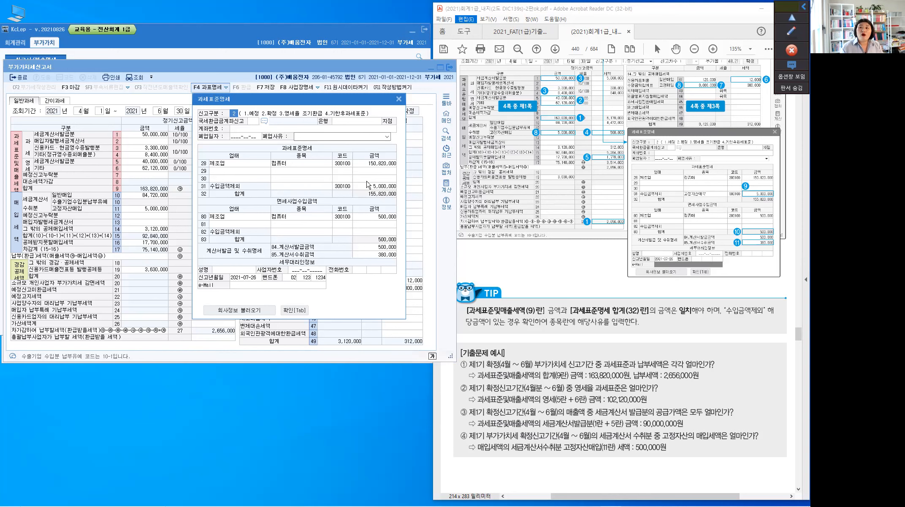
{"action": "left_click", "coordinate": [399, 100]}
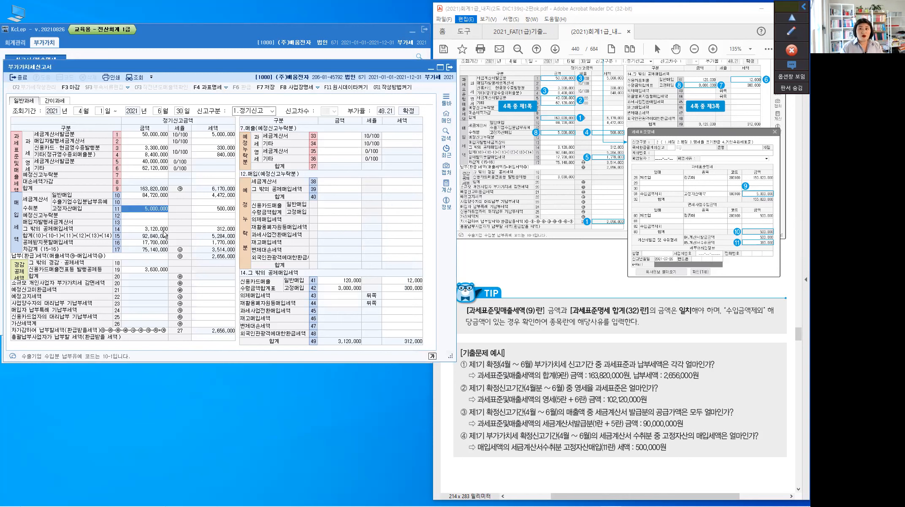
Cover the words "과세표준과" in question ① of the PDF's 기출문제 예시 with a purple filled rectangle using 판서펜.
{"action": "left_click", "coordinate": [552, 278]}
{"action": "scroll", "coordinate": [552, 278], "scroll_direction": "down", "scroll_amount": 3}
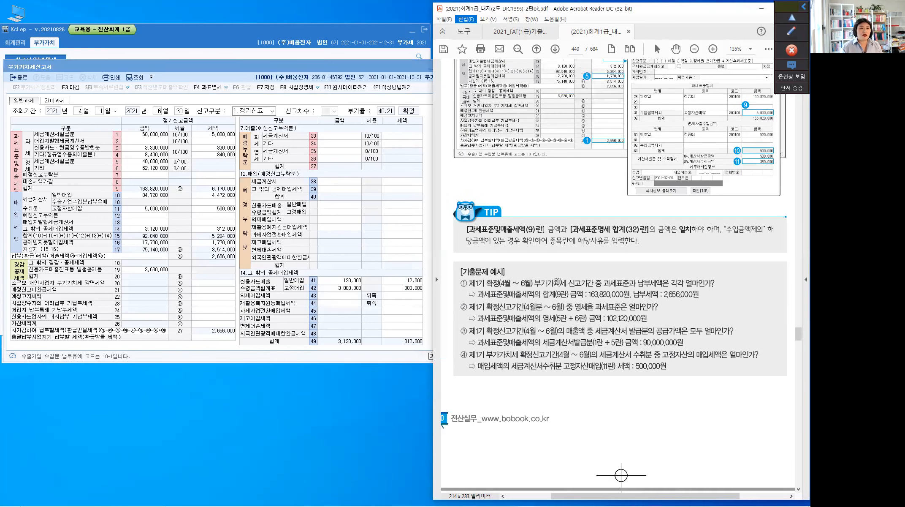
{"action": "scroll", "coordinate": [497, 237], "scroll_direction": "down", "scroll_amount": 3}
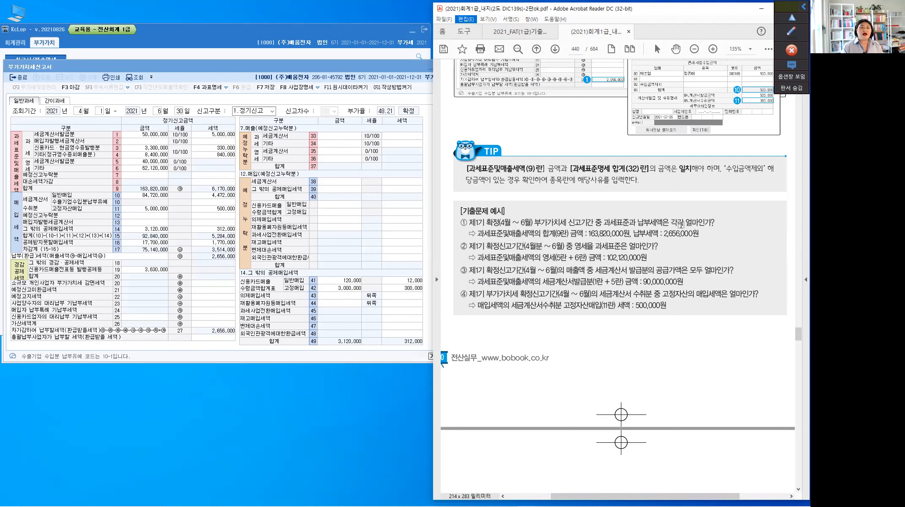
{"action": "left_click", "coordinate": [791, 33]}
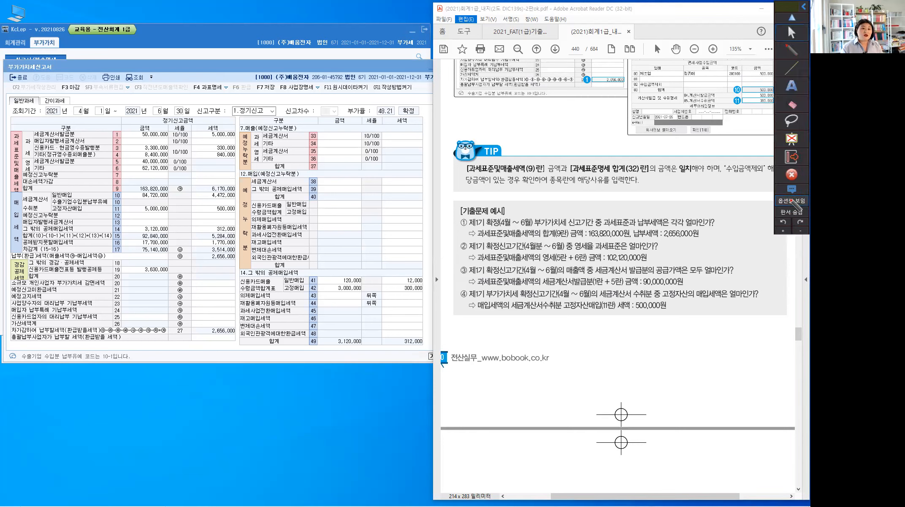
{"action": "left_click", "coordinate": [791, 86]}
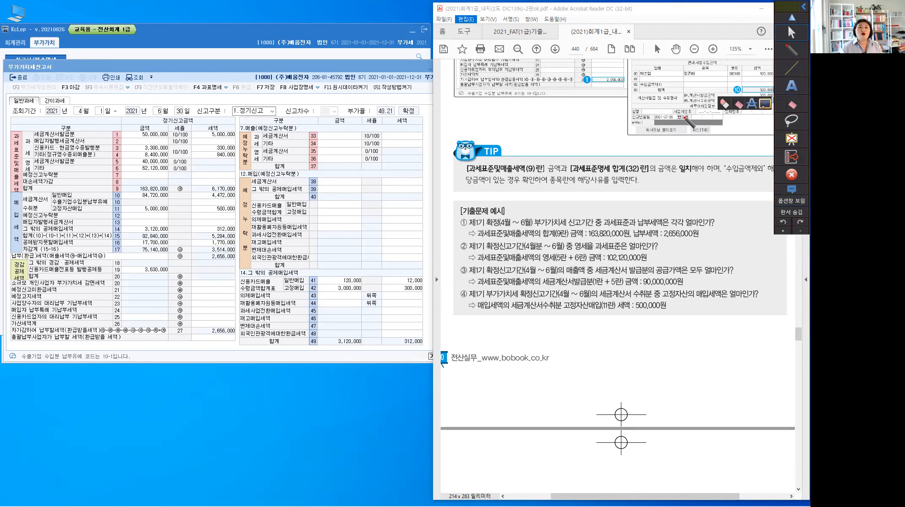
{"action": "left_click", "coordinate": [792, 67]}
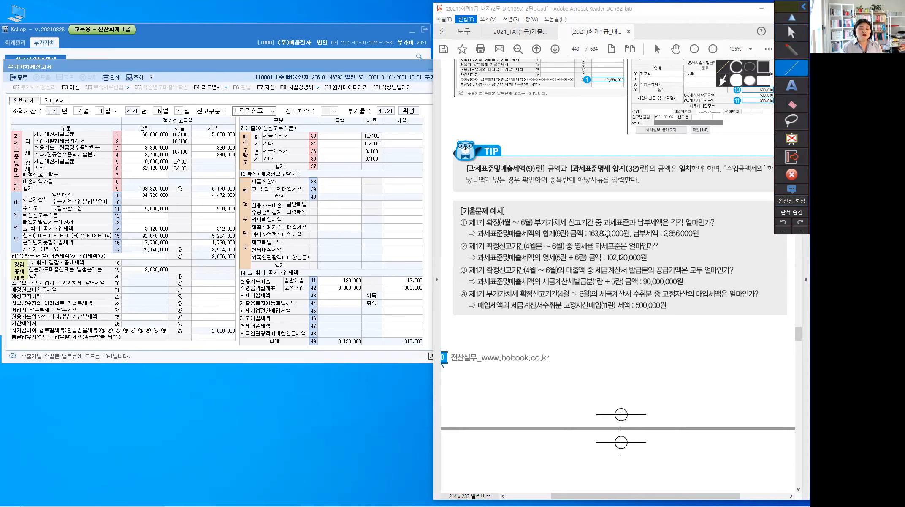
{"action": "left_click_drag", "start_coordinate": [604, 215], "coordinate": [632, 227]}
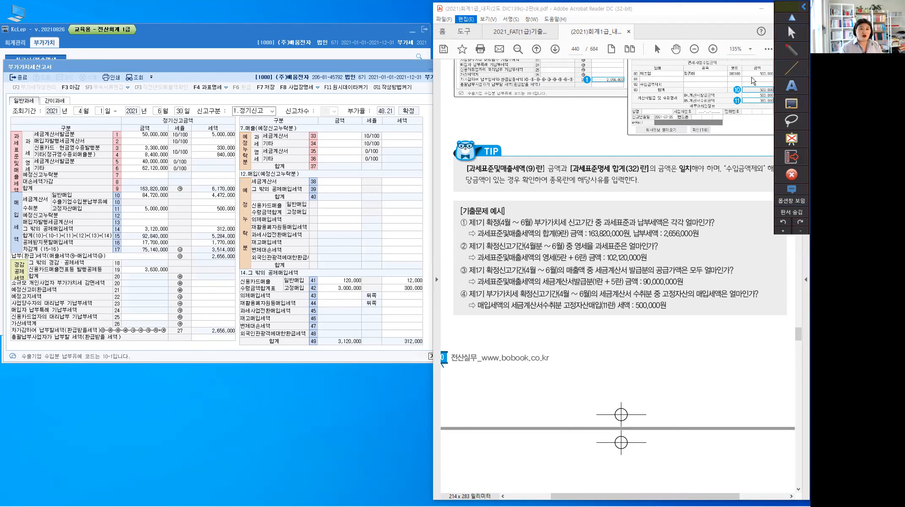
{"action": "left_click", "coordinate": [791, 70]}
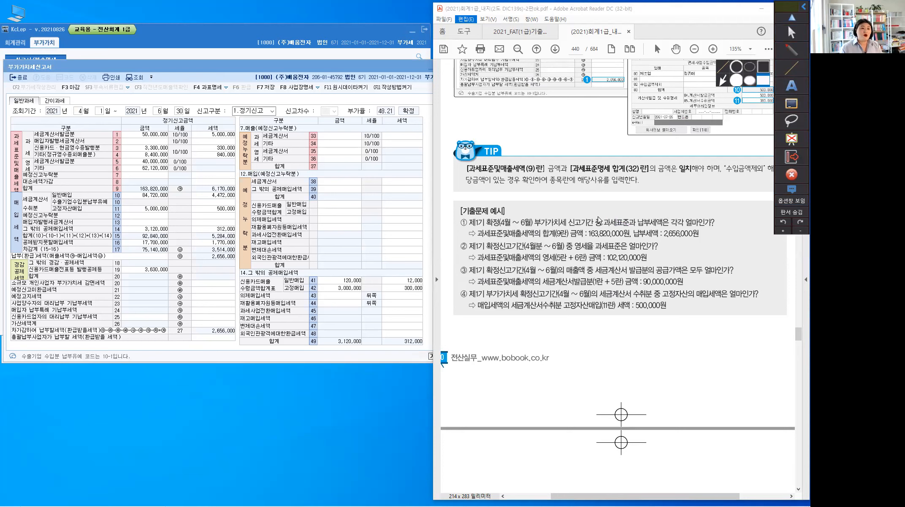
{"action": "left_click_drag", "start_coordinate": [604, 219], "coordinate": [636, 224]}
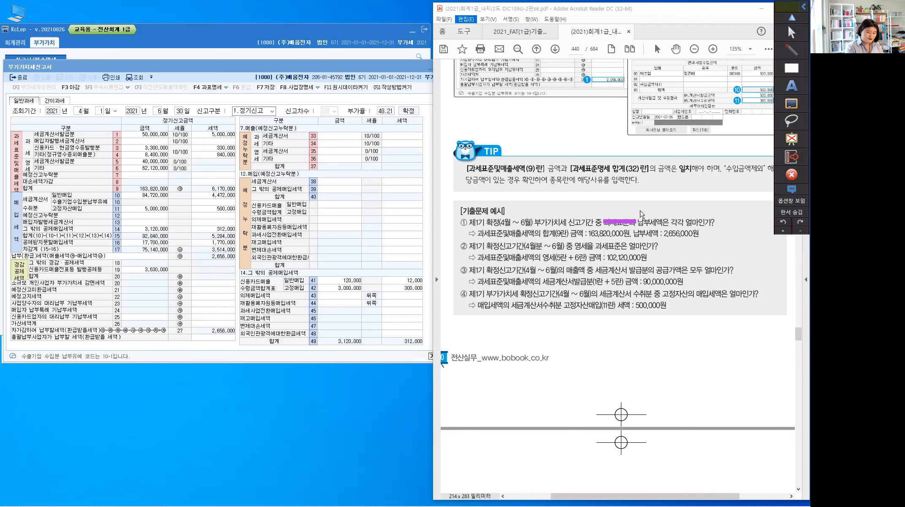
Replace the filled rectangle with purple outlines around "과세표준과 납부세액" in question ① and the 과세표준 label of the VAT return.
{"action": "left_click", "coordinate": [791, 68]}
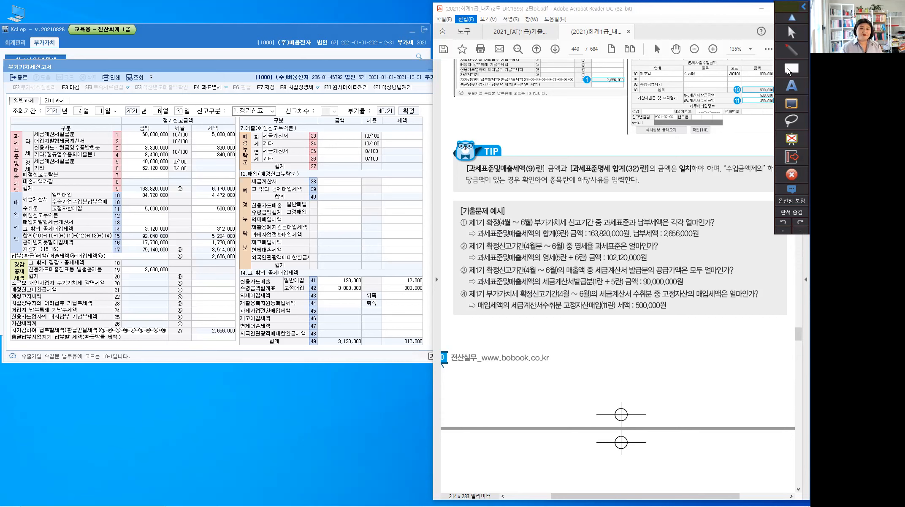
{"action": "left_click", "coordinate": [765, 71]}
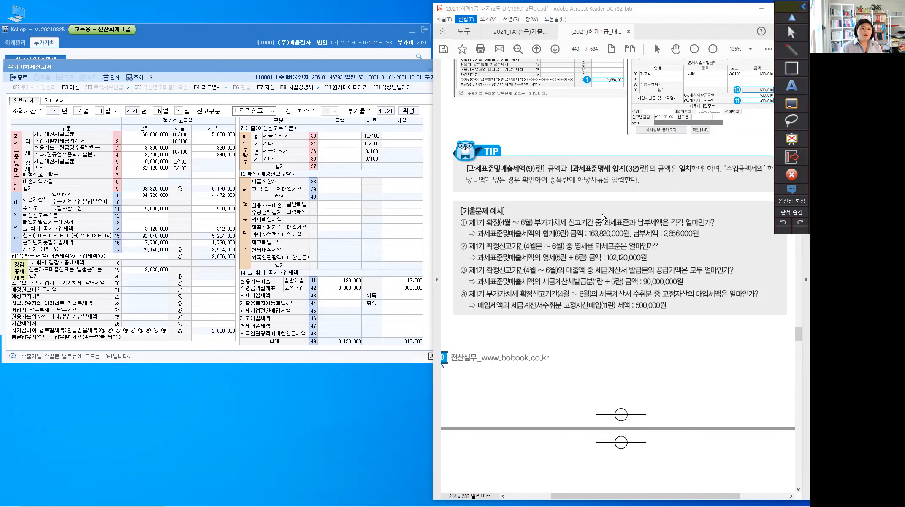
{"action": "left_click_drag", "start_coordinate": [601, 212], "coordinate": [667, 229]}
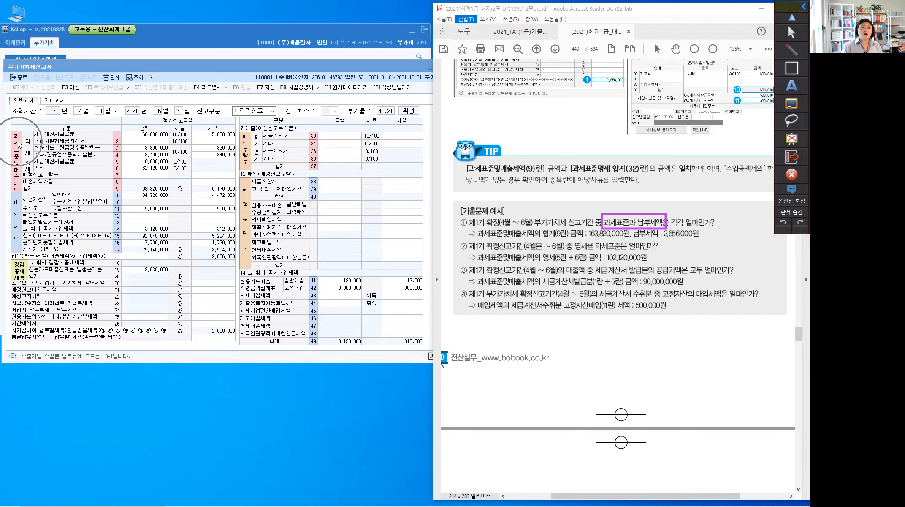
{"action": "left_click_drag", "start_coordinate": [8, 127], "coordinate": [26, 163]}
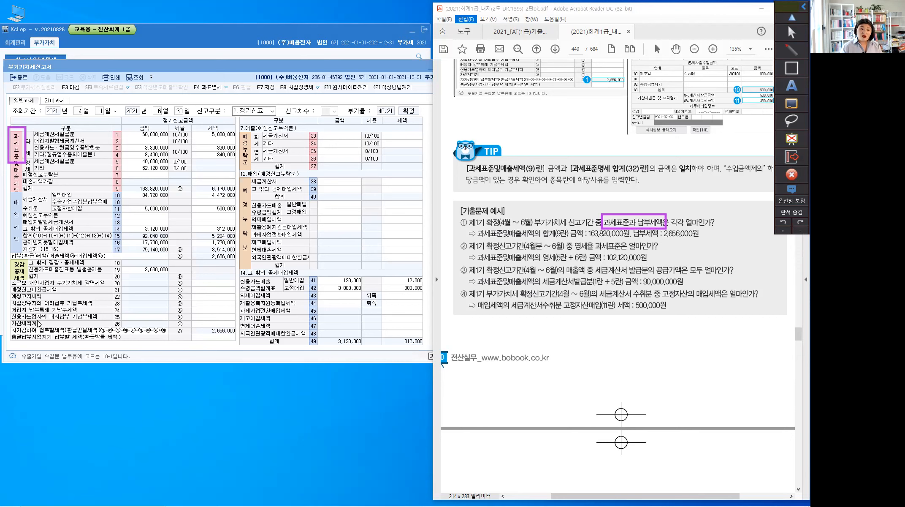
Outline the row 9 total amount and the whole of row 27 in the VAT return, and clear all annotations.
{"action": "left_click", "coordinate": [56, 334]}
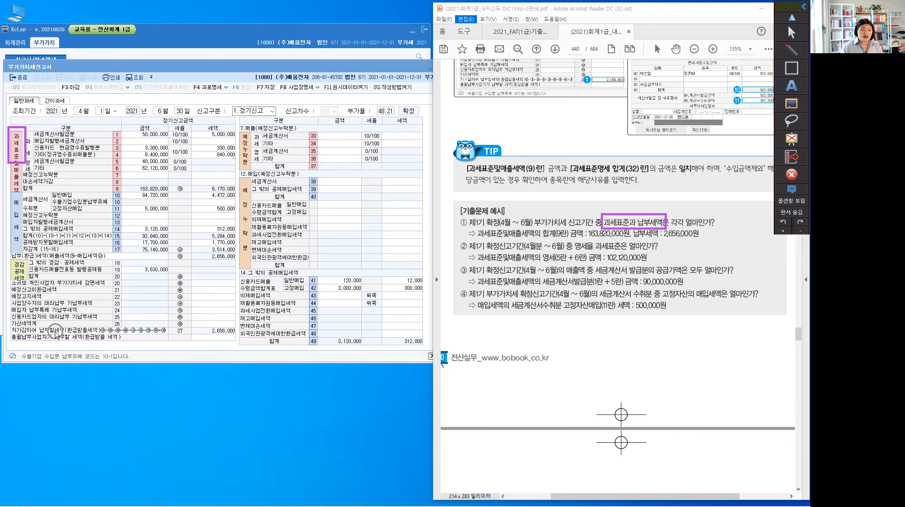
{"action": "left_click", "coordinate": [56, 335]}
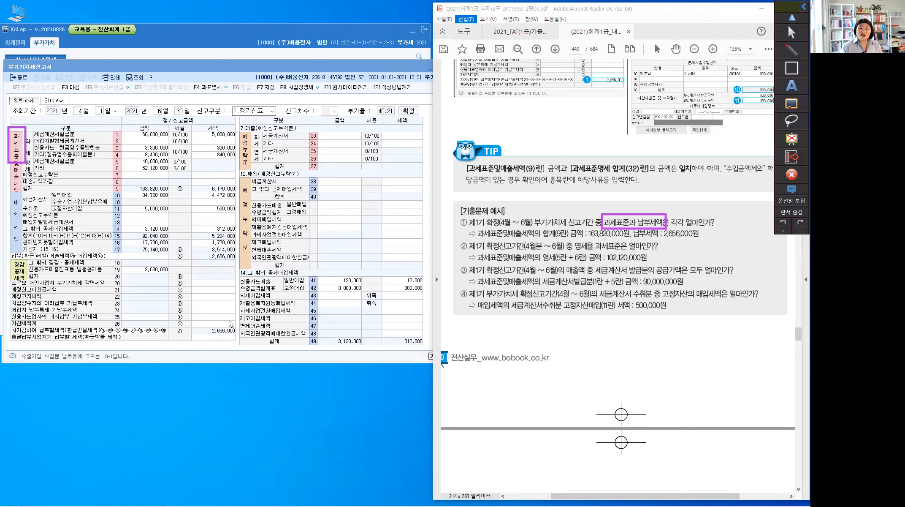
{"action": "left_click", "coordinate": [36, 256]}
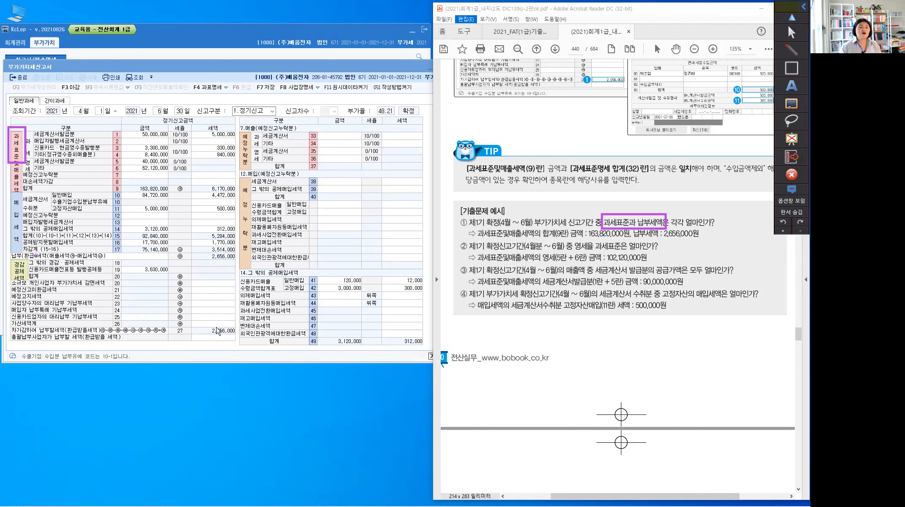
{"action": "left_click", "coordinate": [228, 336]}
{"action": "left_click_drag", "start_coordinate": [110, 182], "coordinate": [172, 195]}
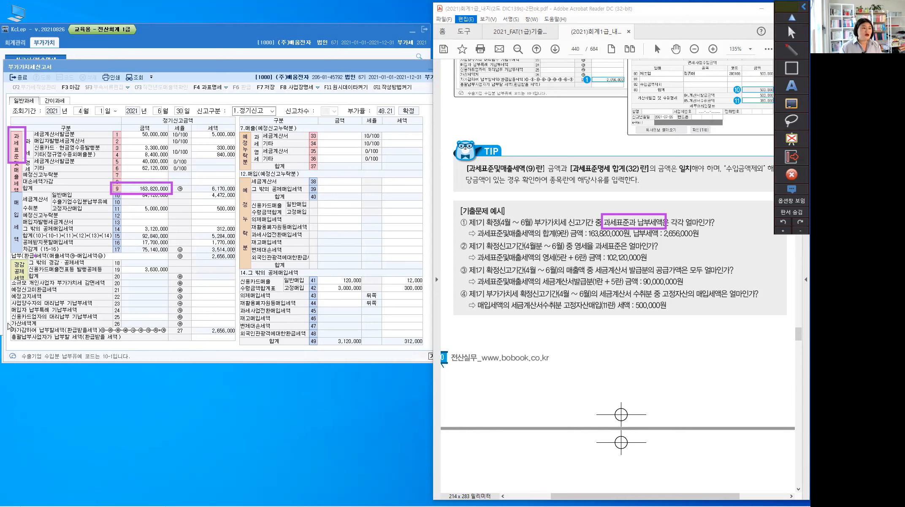
{"action": "mouse_move", "coordinate": [8, 325]}
{"action": "left_mouse_down"}
{"action": "mouse_move", "coordinate": [89, 336]}
{"action": "mouse_move", "coordinate": [77, 338]}
{"action": "left_mouse_up"}
{"action": "mouse_move", "coordinate": [140, 342]}
{"action": "left_mouse_down"}
{"action": "mouse_move", "coordinate": [235, 336]}
{"action": "mouse_move", "coordinate": [221, 338]}
{"action": "left_mouse_up"}
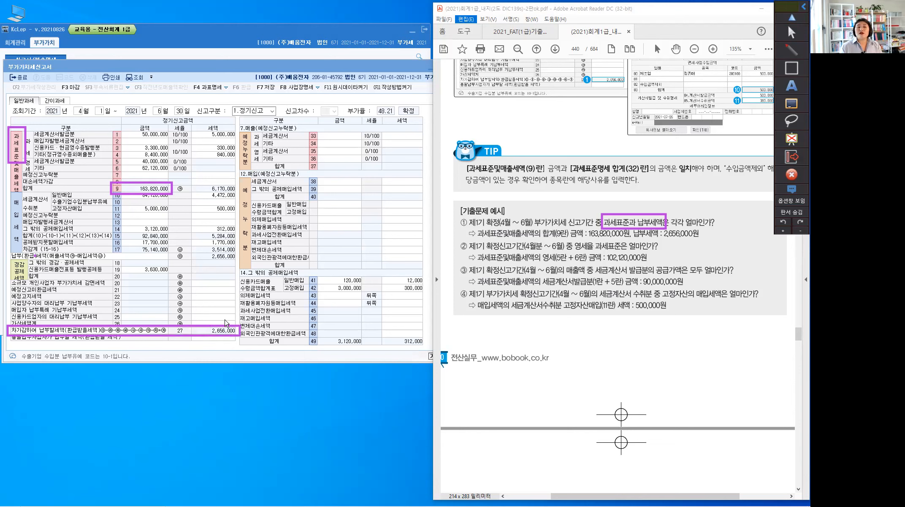
{"action": "left_click", "coordinate": [794, 105]}
{"action": "left_click", "coordinate": [794, 105]}
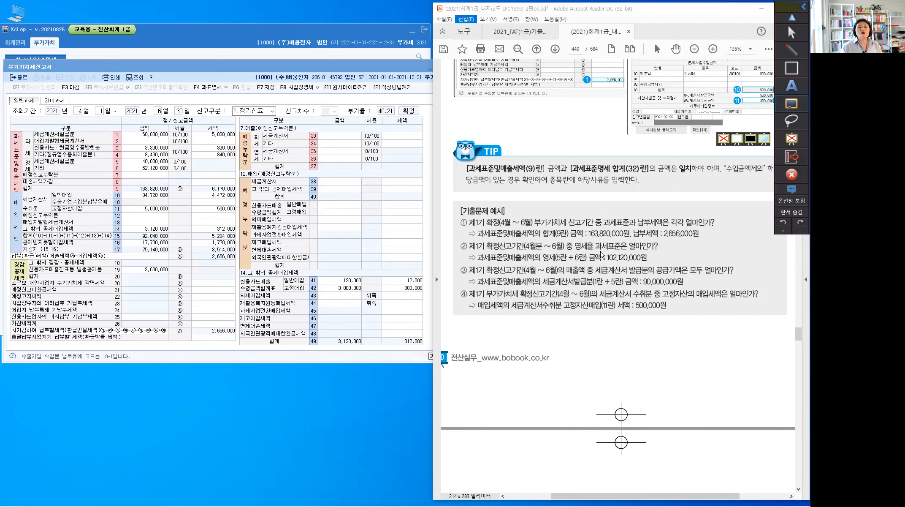
Outline "영세율 과세표준" in question ② and the zero-rated rows 5 and 6 of the return, and clear the annotations.
{"action": "left_click_drag", "start_coordinate": [571, 238], "coordinate": [624, 254]}
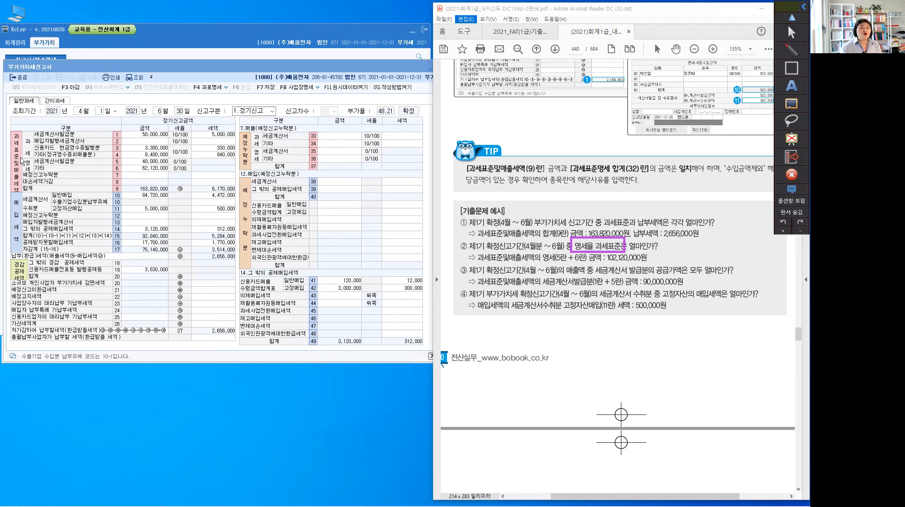
{"action": "left_click_drag", "start_coordinate": [20, 154], "coordinate": [19, 174]}
{"action": "left_click_drag", "start_coordinate": [156, 175], "coordinate": [173, 175]}
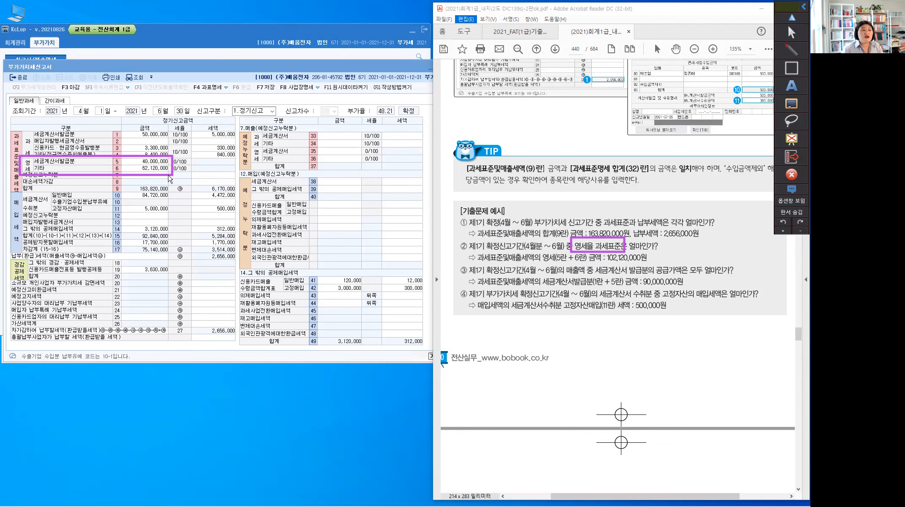
{"action": "left_click", "coordinate": [789, 105]}
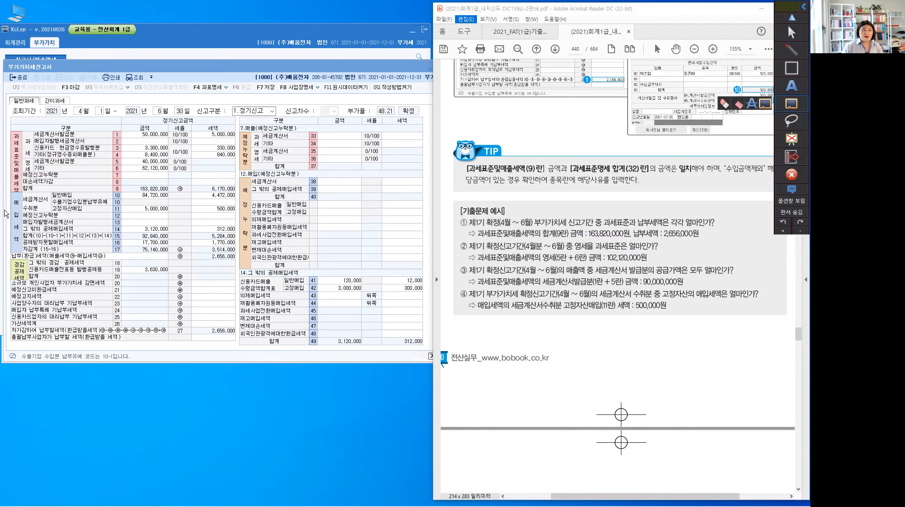
Outline "세금계산서 발급분의 공급가액" in question ③ and the 세금계산서발급분 rows 1 and 5 of the return, and clear the annotations.
{"action": "left_click", "coordinate": [22, 152]}
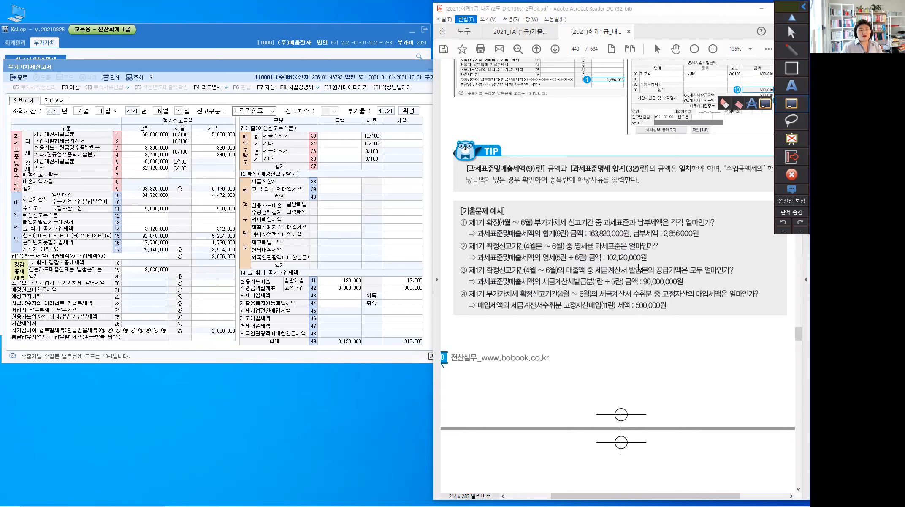
{"action": "mouse_move", "coordinate": [590, 259]}
{"action": "left_mouse_down"}
{"action": "mouse_move", "coordinate": [619, 278]}
{"action": "mouse_move", "coordinate": [686, 279]}
{"action": "left_mouse_up"}
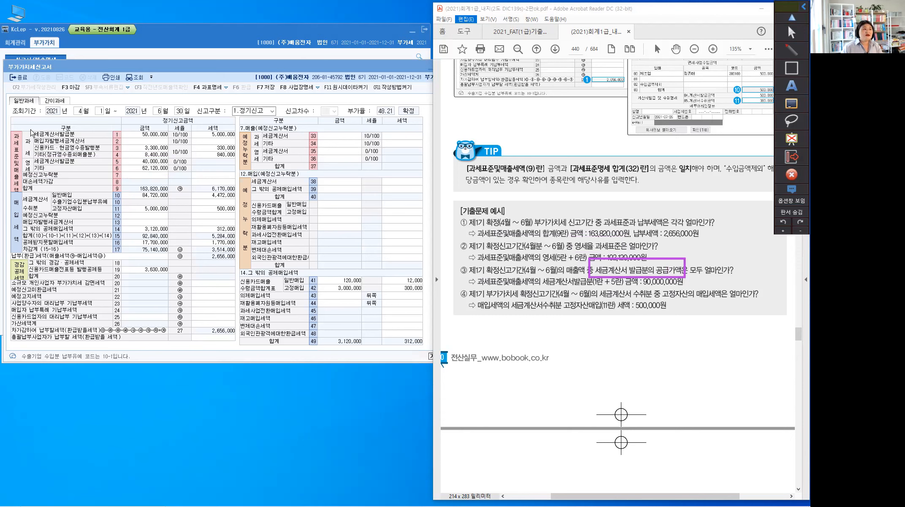
{"action": "mouse_move", "coordinate": [32, 129]}
{"action": "left_mouse_down"}
{"action": "mouse_move", "coordinate": [98, 141]}
{"action": "mouse_move", "coordinate": [170, 138]}
{"action": "left_mouse_up"}
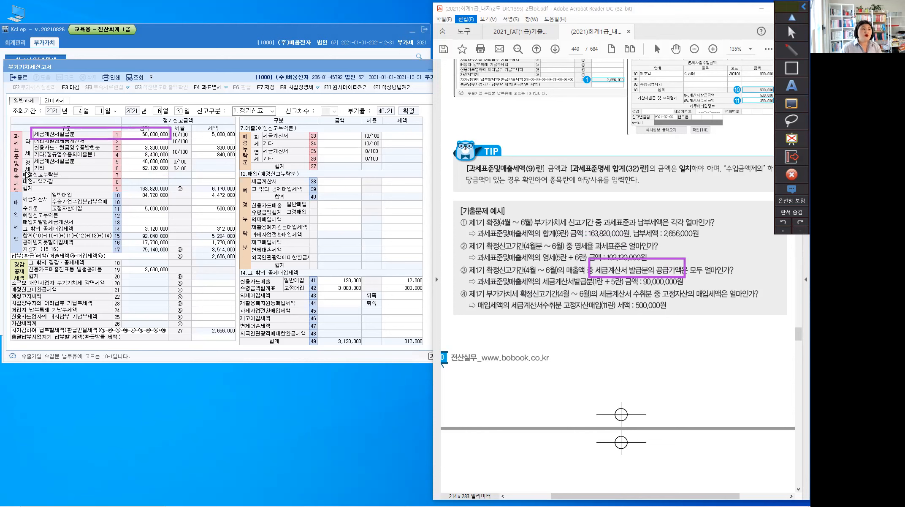
{"action": "mouse_move", "coordinate": [31, 151]}
{"action": "left_mouse_down"}
{"action": "mouse_move", "coordinate": [60, 170]}
{"action": "mouse_move", "coordinate": [171, 168]}
{"action": "left_mouse_up"}
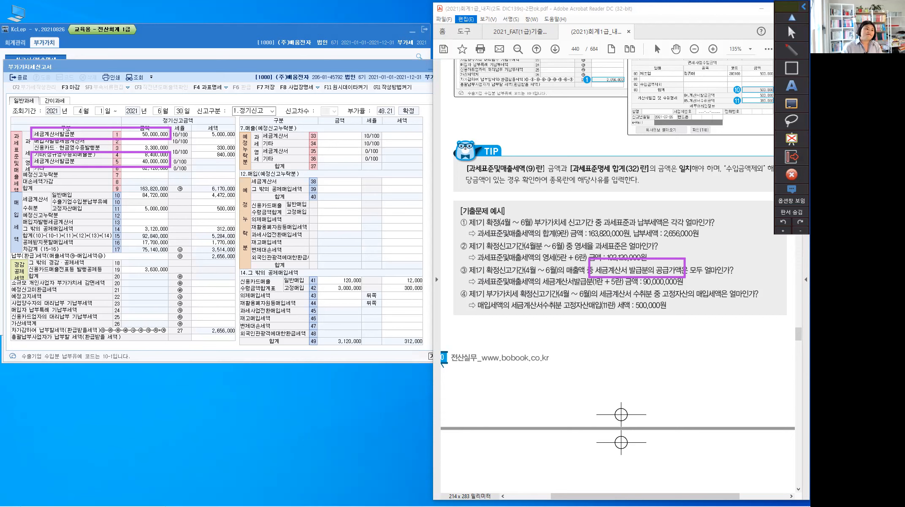
{"action": "left_click", "coordinate": [792, 139]}
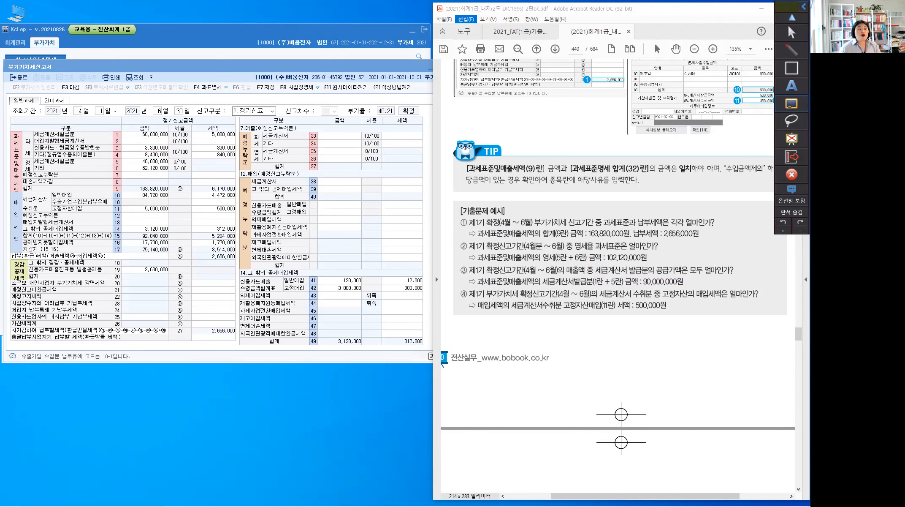
Outline "세금계산서 수취분 중 고정자산의 매입세액" in question ④ plus the 세금계산서 수취분 label and row 11 of the return, and clear the annotations.
{"action": "left_click", "coordinate": [14, 243]}
{"action": "left_click", "coordinate": [44, 214]}
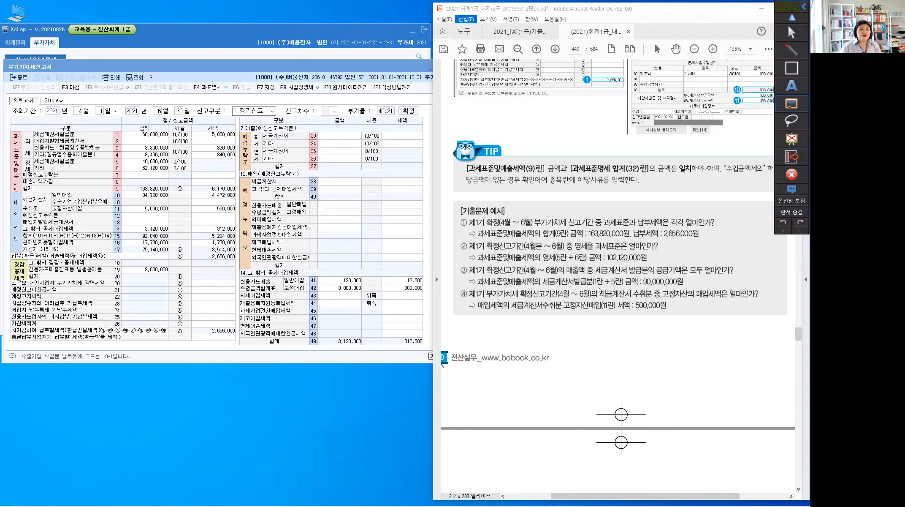
{"action": "left_click_drag", "start_coordinate": [599, 287], "coordinate": [728, 299]}
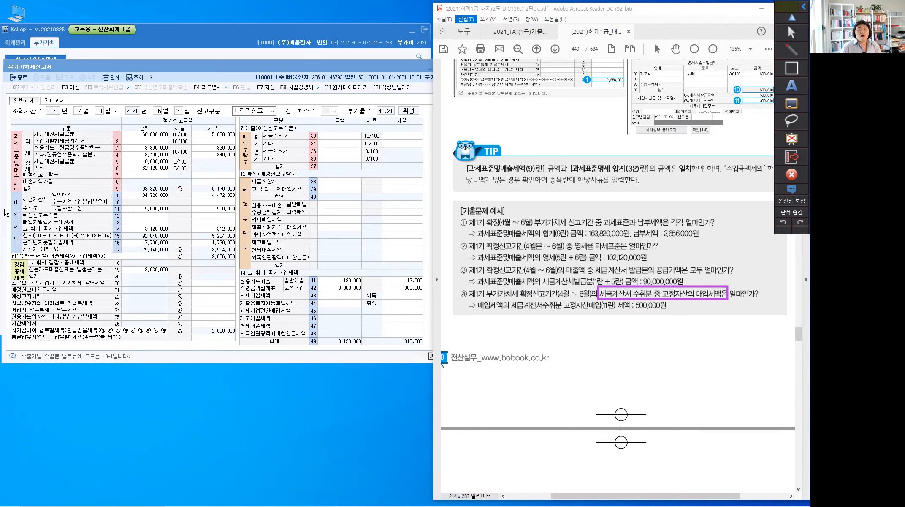
{"action": "left_click_drag", "start_coordinate": [18, 188], "coordinate": [48, 214]}
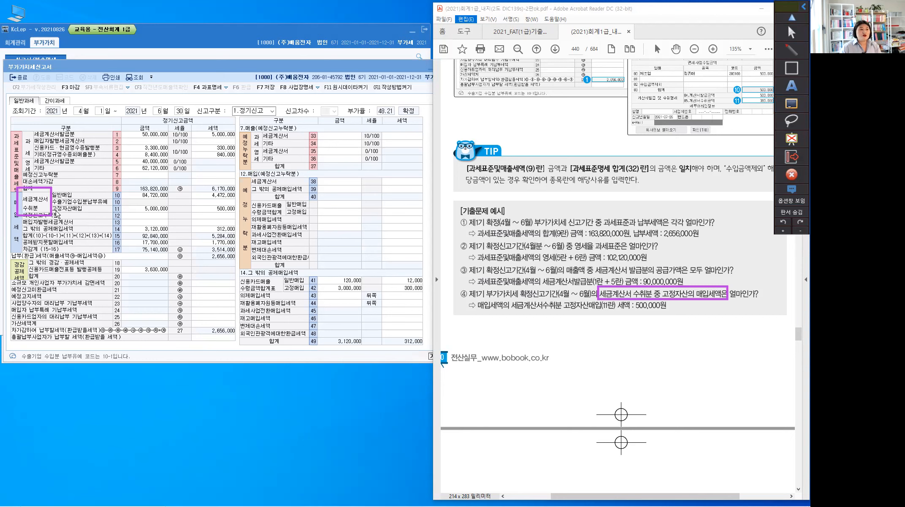
{"action": "mouse_move", "coordinate": [49, 199]}
{"action": "left_mouse_down"}
{"action": "mouse_move", "coordinate": [51, 211]}
{"action": "mouse_move", "coordinate": [98, 212]}
{"action": "left_mouse_up"}
{"action": "left_click_drag", "start_coordinate": [226, 217], "coordinate": [239, 213]}
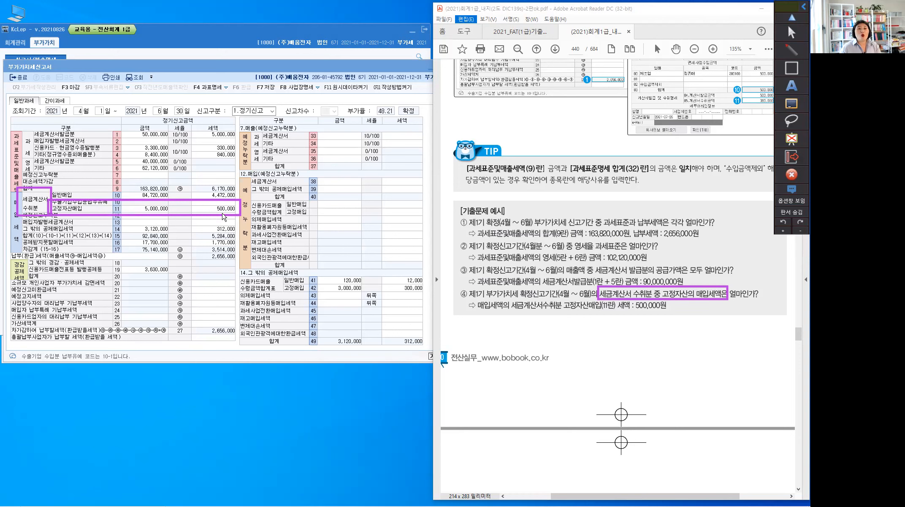
{"action": "key", "text": "ctrl"}
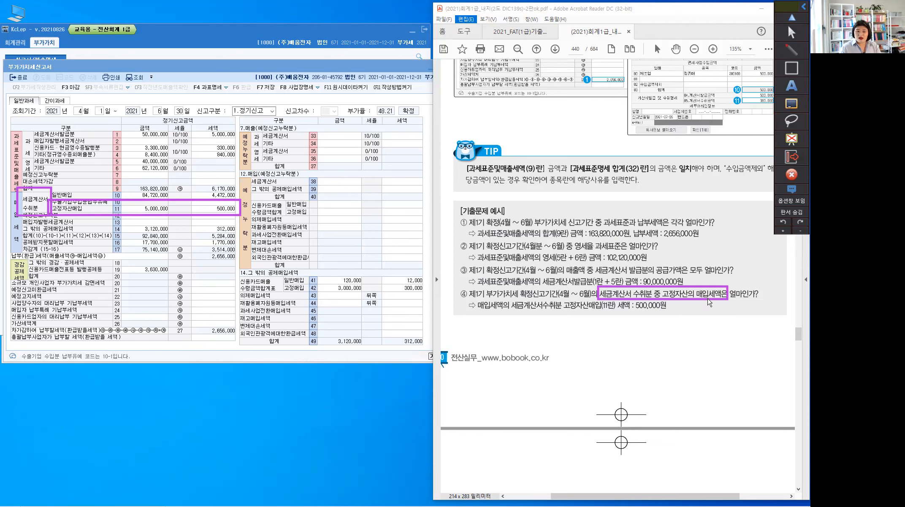
{"action": "left_click", "coordinate": [790, 107]}
{"action": "left_click", "coordinate": [606, 344]}
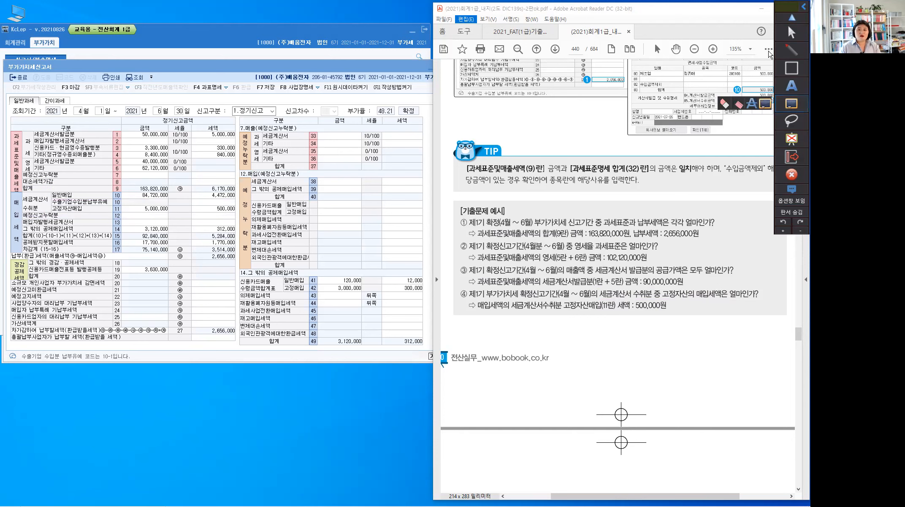
Outline "공제받지 못할 매입세액" in question ⑤ on PDF page 441 and row 16 of the return, and clear the annotations.
{"action": "left_click", "coordinate": [794, 35]}
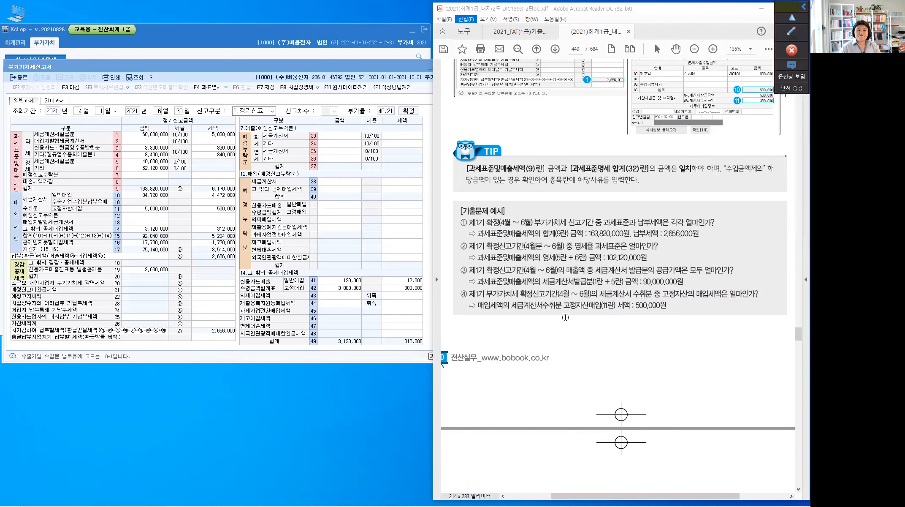
{"action": "scroll", "coordinate": [565, 317], "scroll_direction": "down", "scroll_amount": 10}
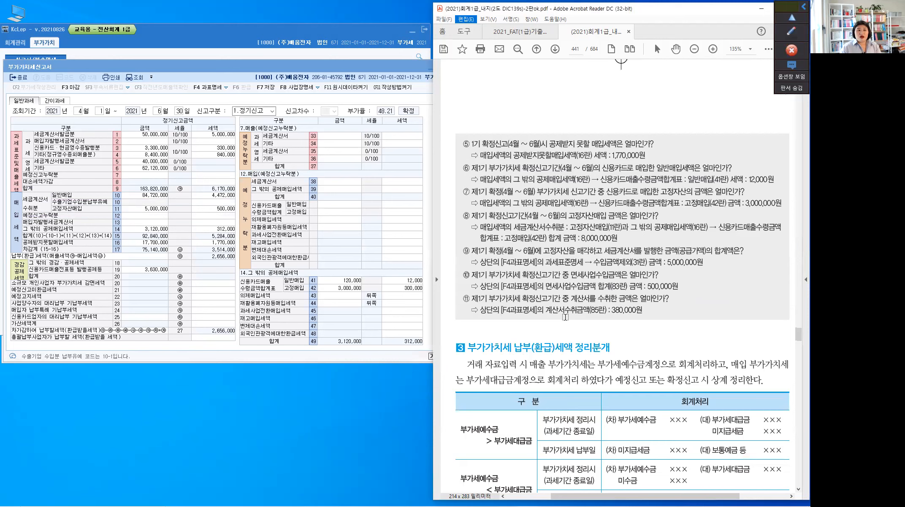
{"action": "scroll", "coordinate": [566, 316], "scroll_direction": "down", "scroll_amount": 3}
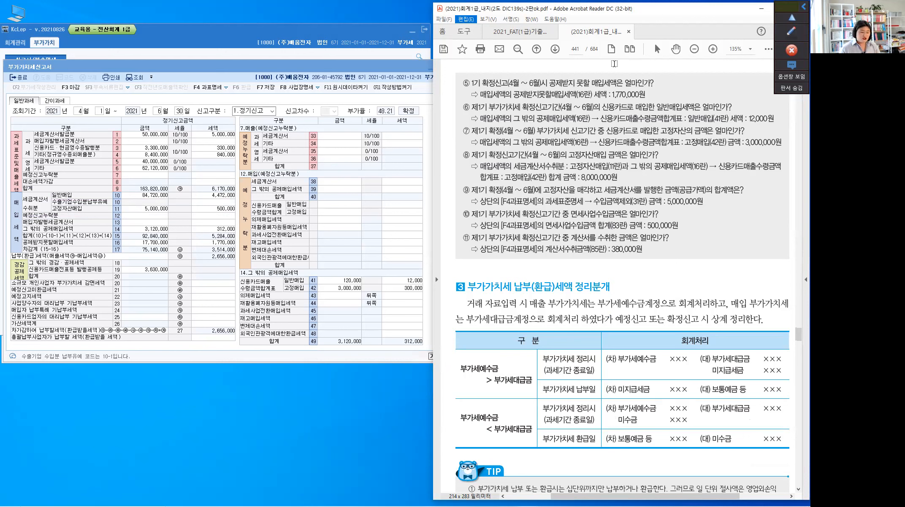
{"action": "left_click", "coordinate": [789, 35]}
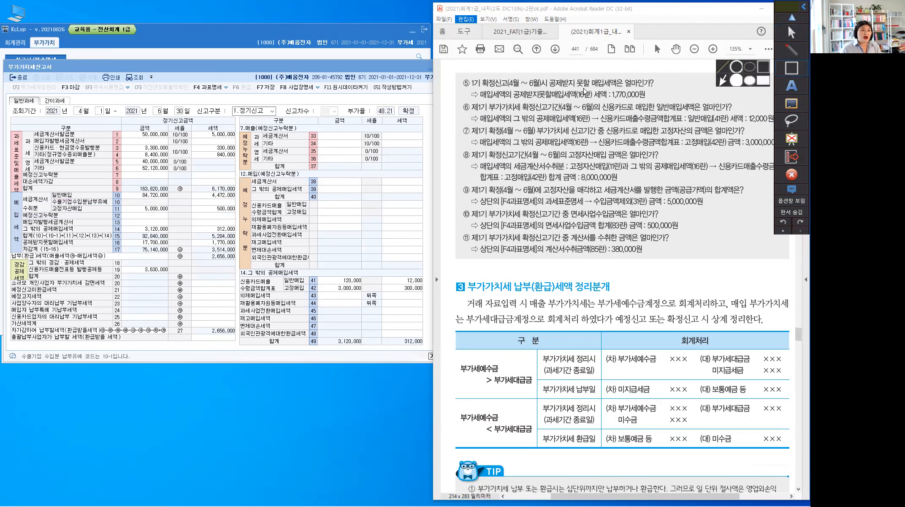
{"action": "left_click_drag", "start_coordinate": [548, 84], "coordinate": [622, 92]}
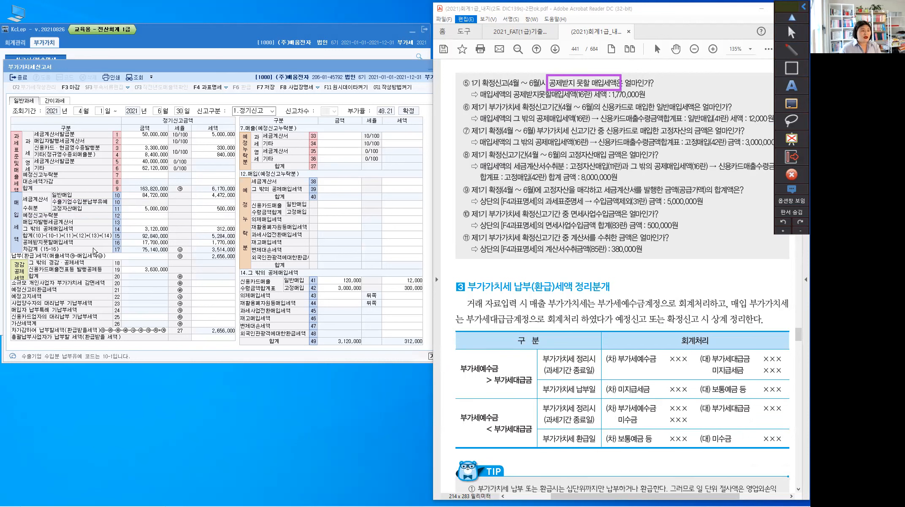
{"action": "left_click_drag", "start_coordinate": [94, 252], "coordinate": [239, 254]}
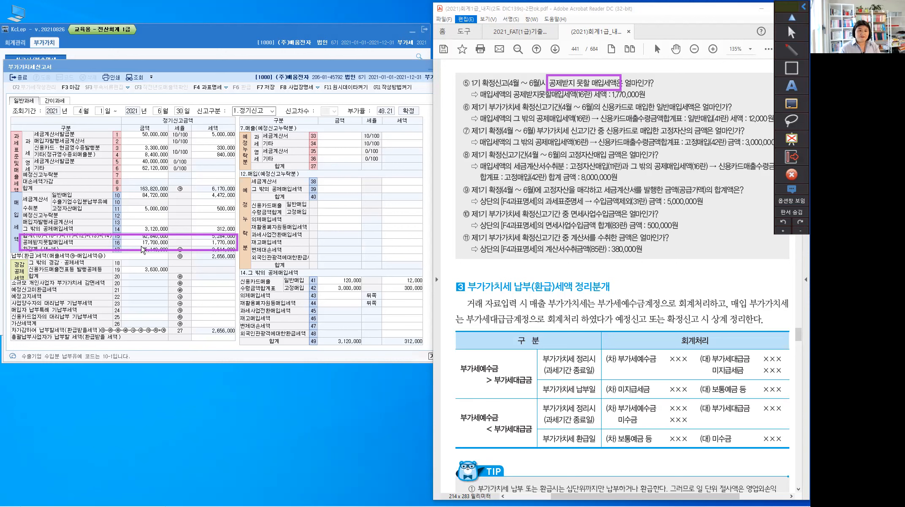
{"action": "left_click", "coordinate": [796, 68]}
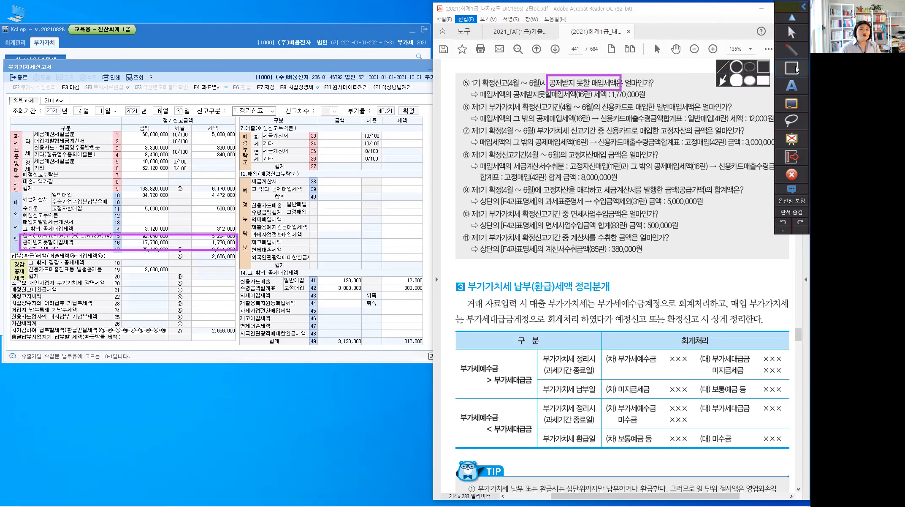
{"action": "left_click", "coordinate": [791, 107]}
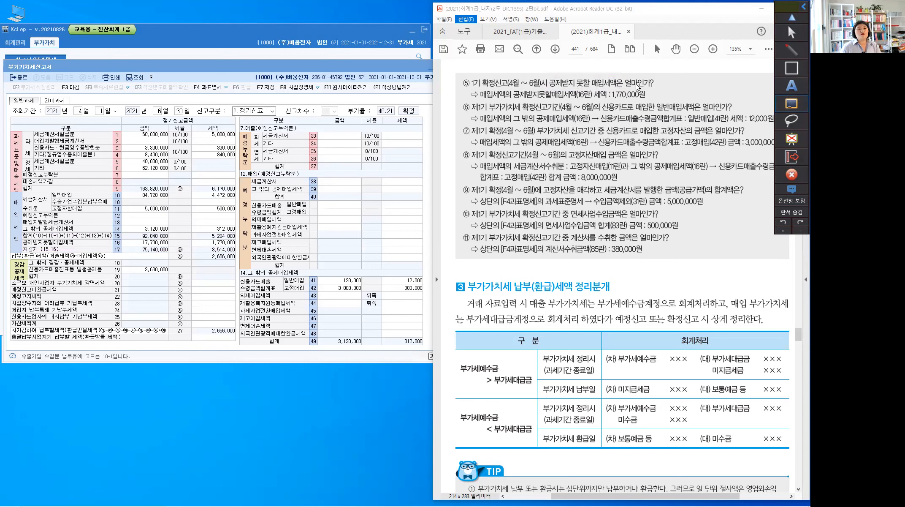
Outline "신용카드로 매입한 일반매입세액" in question ⑥, select the row 14 amount, and outline the 신용카드매출수령금액합계표 label and 일반매입 row 41.
{"action": "key", "text": "F3"}
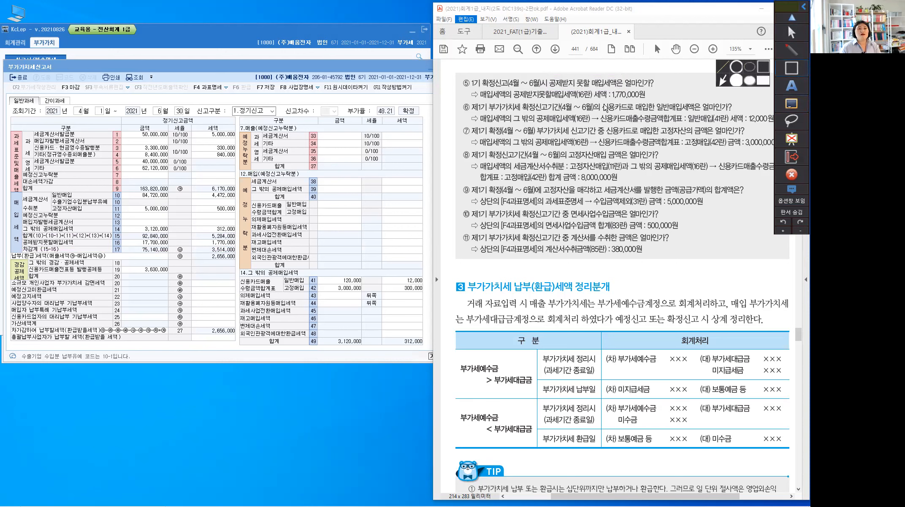
{"action": "mouse_move", "coordinate": [598, 101]}
{"action": "left_mouse_down"}
{"action": "mouse_move", "coordinate": [599, 111]}
{"action": "mouse_move", "coordinate": [699, 112]}
{"action": "left_mouse_up"}
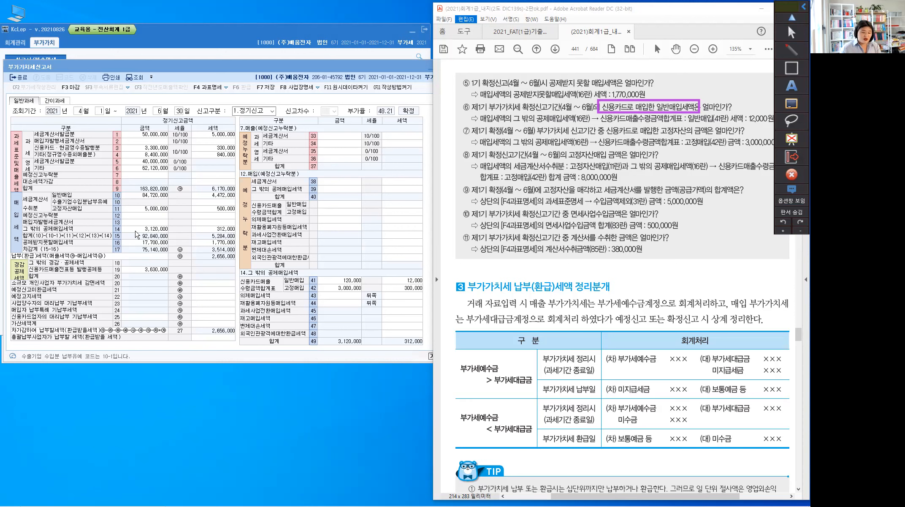
{"action": "key", "text": "Escape"}
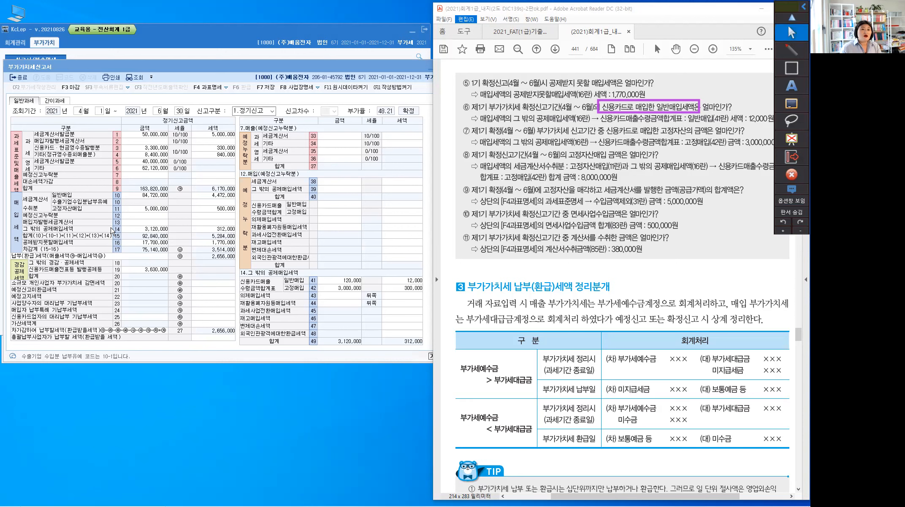
{"action": "left_click", "coordinate": [137, 230]}
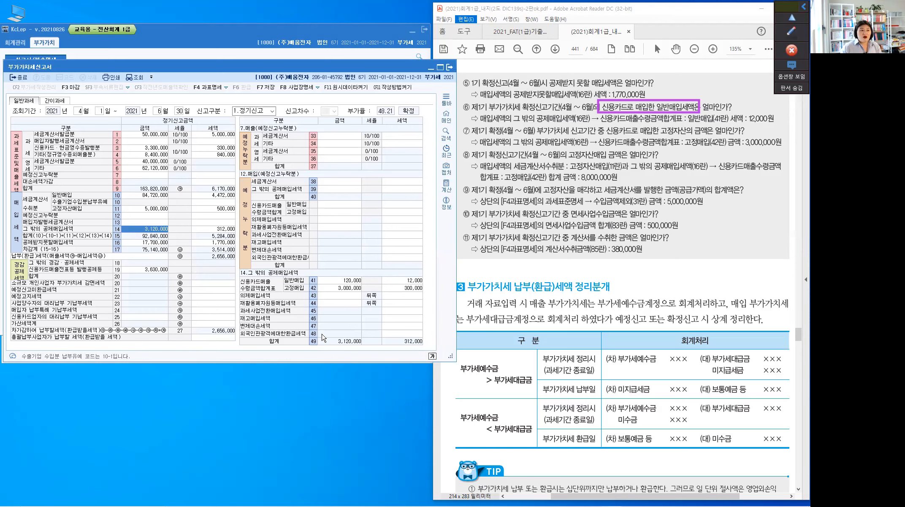
{"action": "left_click", "coordinate": [260, 276]}
{"action": "left_click", "coordinate": [780, 53]}
{"action": "left_click", "coordinate": [800, 55]}
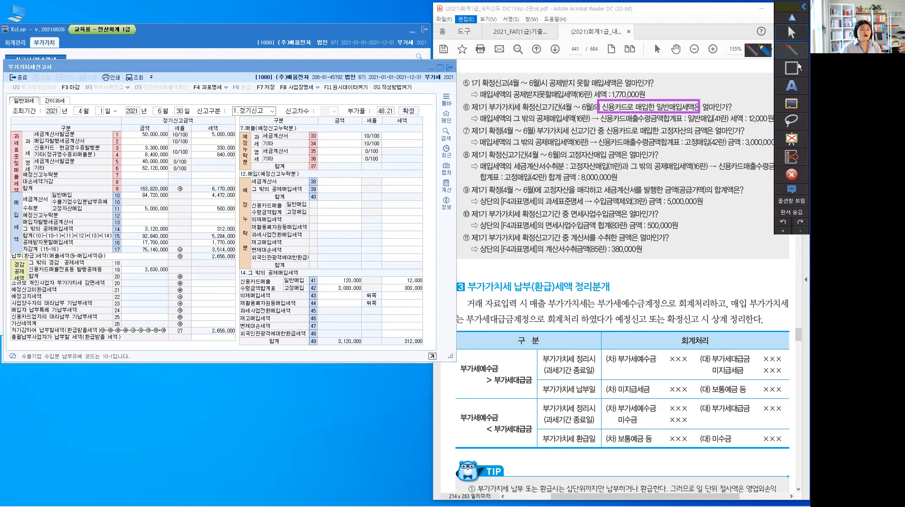
{"action": "key", "text": "ctrl"}
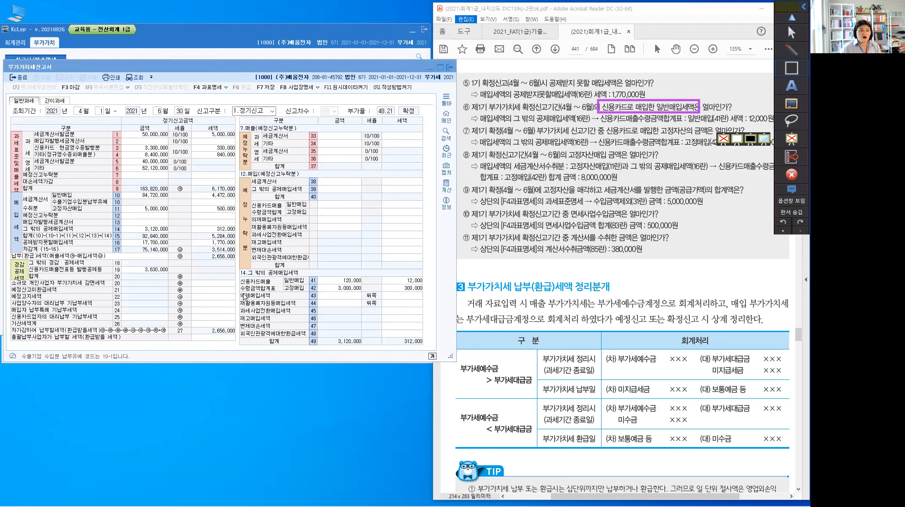
{"action": "mouse_move", "coordinate": [277, 293]}
{"action": "left_mouse_down"}
{"action": "mouse_move", "coordinate": [237, 277]}
{"action": "mouse_move", "coordinate": [424, 285]}
{"action": "left_mouse_up"}
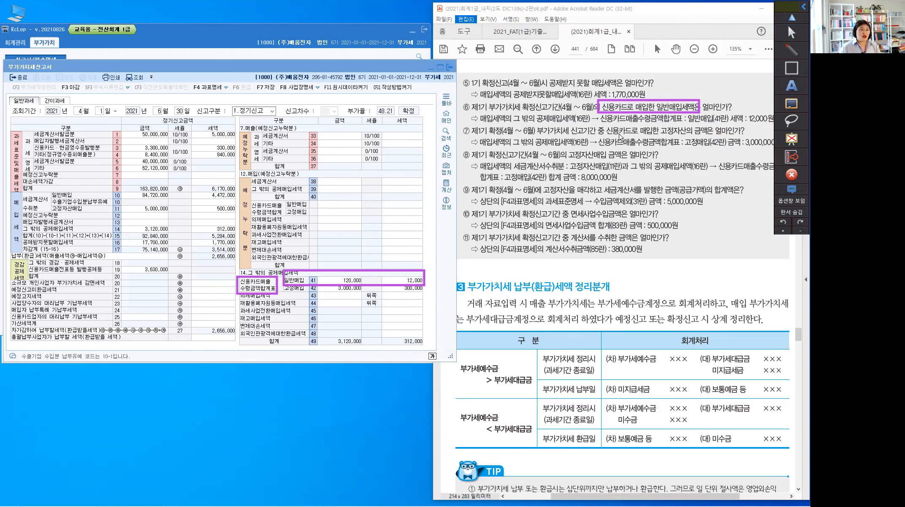
Outline "고정자산의 금액" in question ⑦ and the 고정매입 row 42 of the return, clearing the annotations after each.
{"action": "left_click_drag", "start_coordinate": [658, 125], "coordinate": [709, 138]}
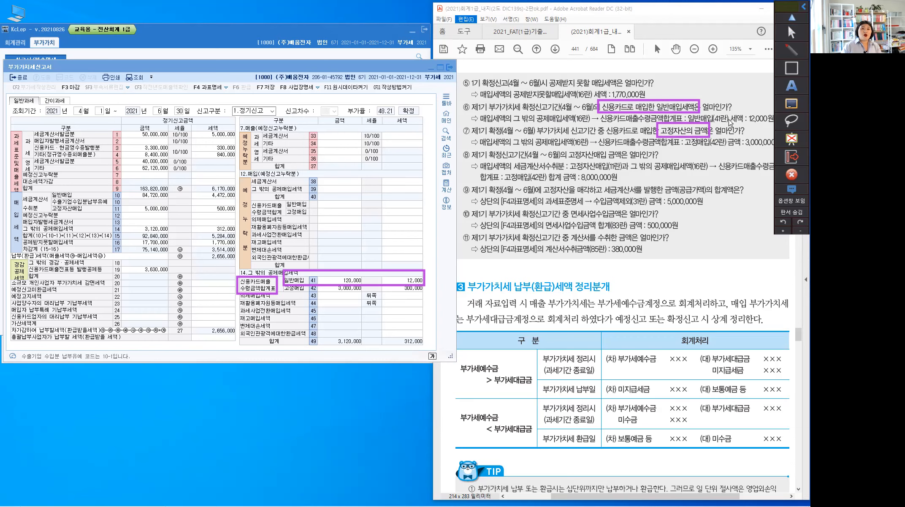
{"action": "left_click", "coordinate": [795, 70]}
{"action": "left_click", "coordinate": [765, 66]}
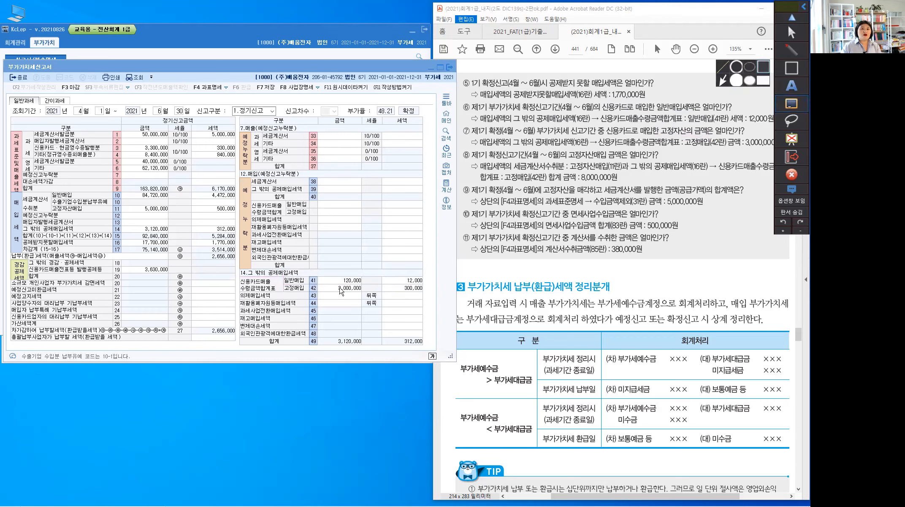
{"action": "left_click", "coordinate": [257, 290]}
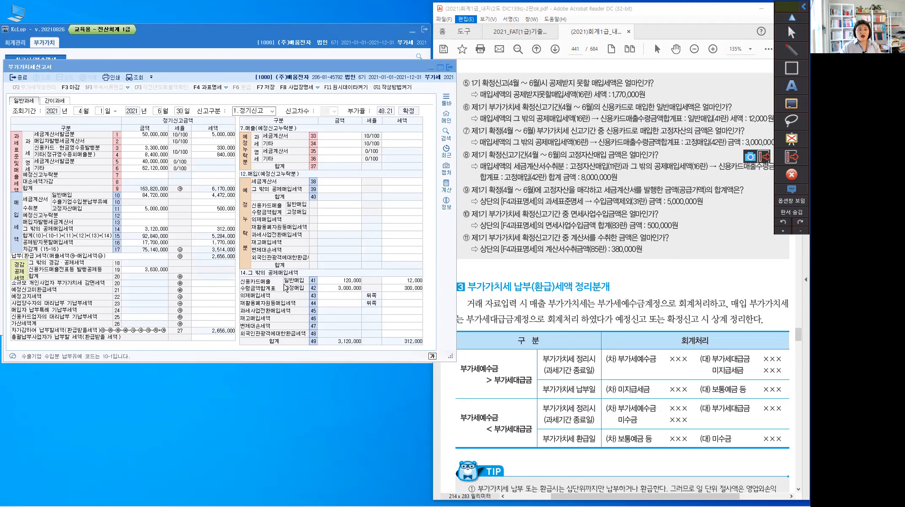
{"action": "left_click_drag", "start_coordinate": [280, 282], "coordinate": [364, 294]}
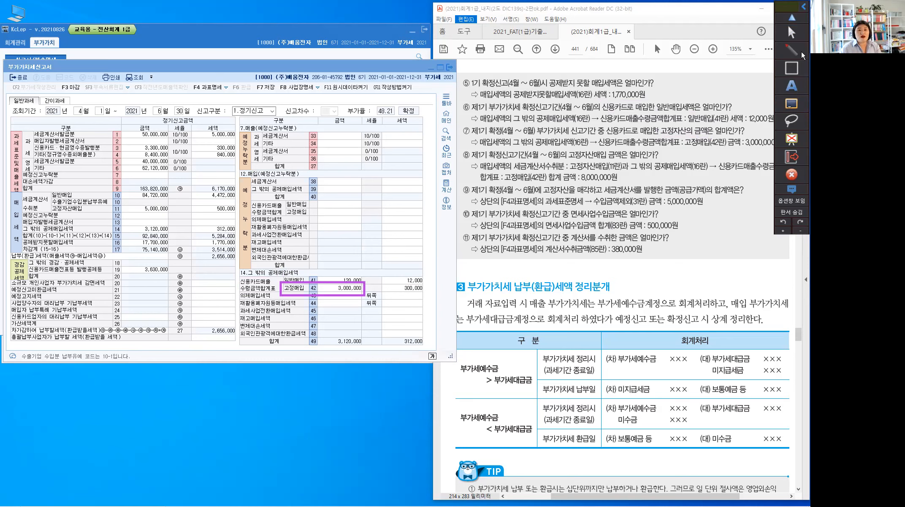
{"action": "left_click", "coordinate": [791, 156]}
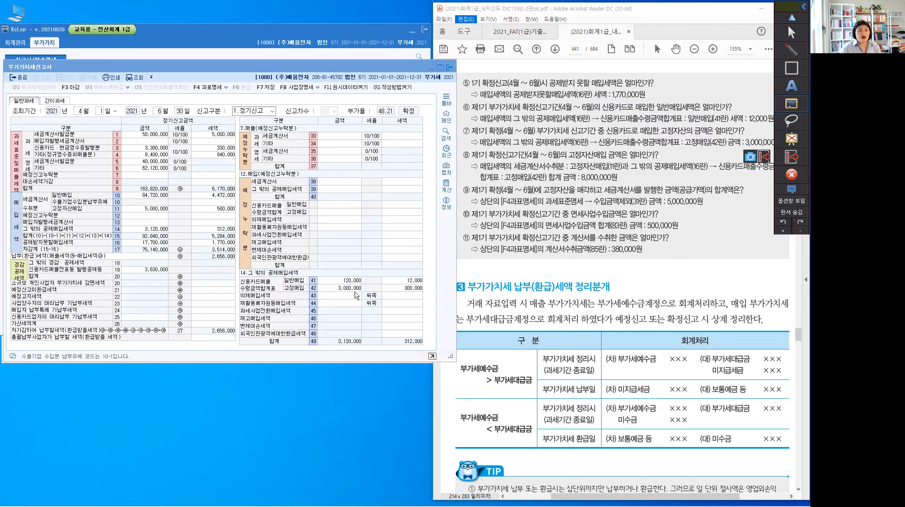
For question ⑧, outline the 고정자산매입 row 11 and the 고정매입 row 42 amounts in the return, and clear the annotations.
{"action": "left_click", "coordinate": [790, 72]}
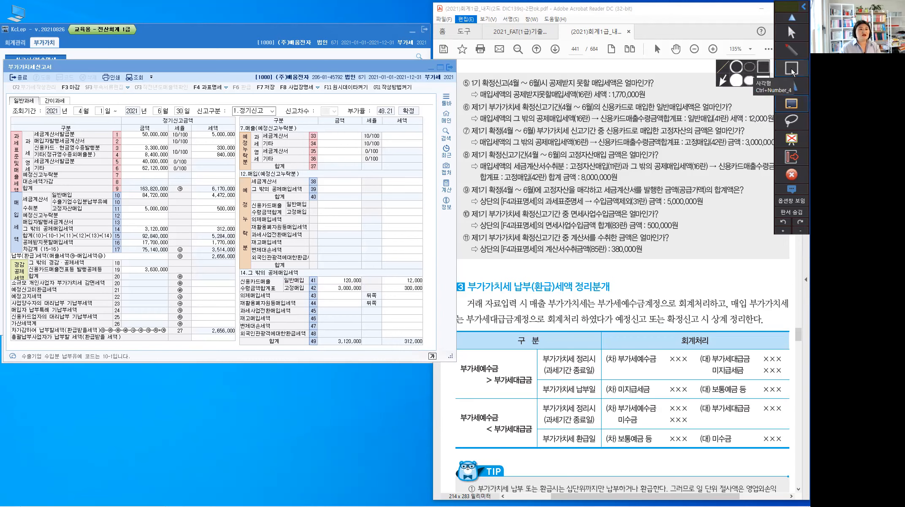
{"action": "left_click", "coordinate": [794, 48]}
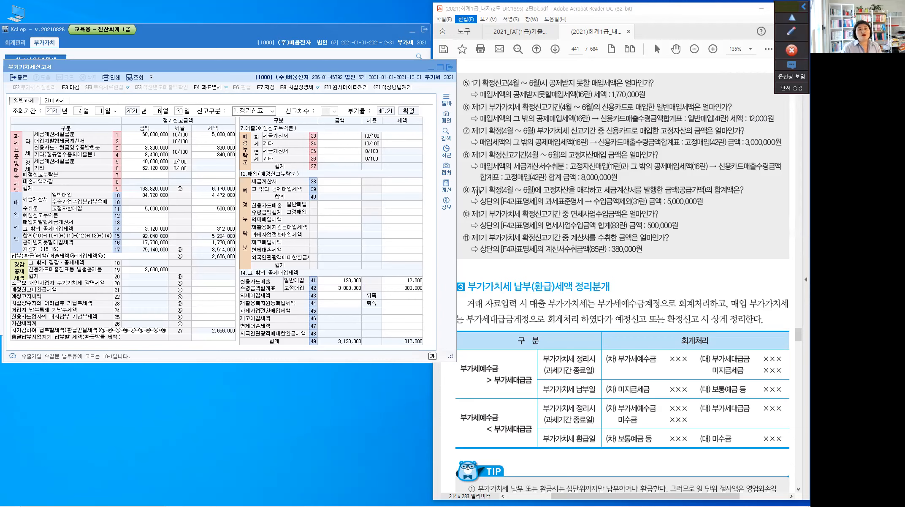
{"action": "left_click", "coordinate": [801, 33]}
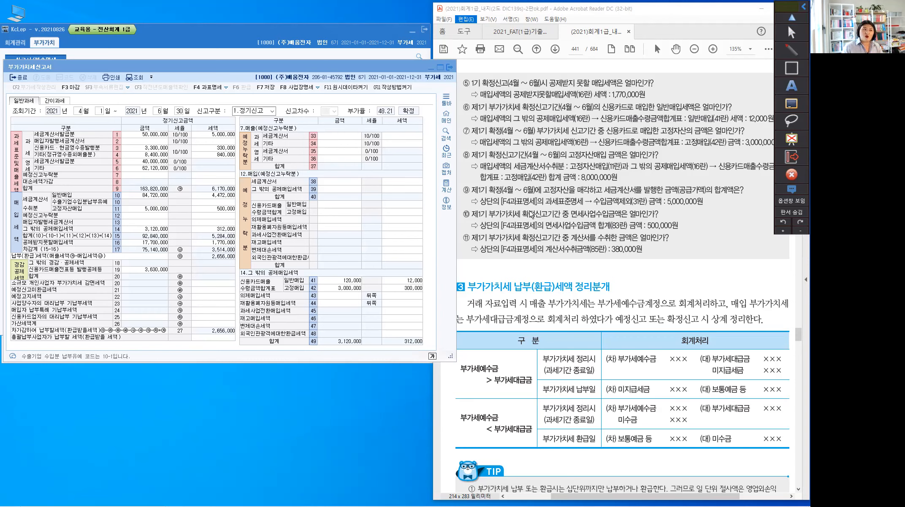
{"action": "left_click", "coordinate": [96, 211]}
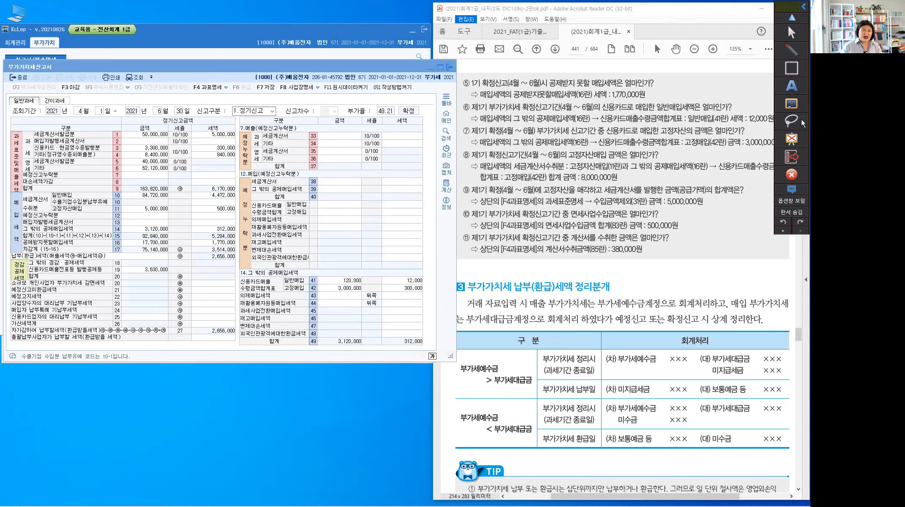
{"action": "left_click", "coordinate": [794, 70]}
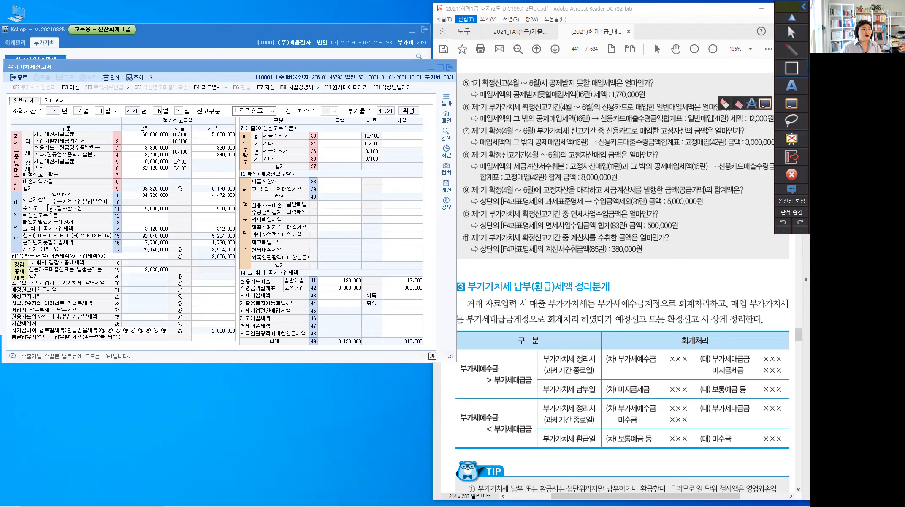
{"action": "left_click_drag", "start_coordinate": [47, 204], "coordinate": [175, 214]}
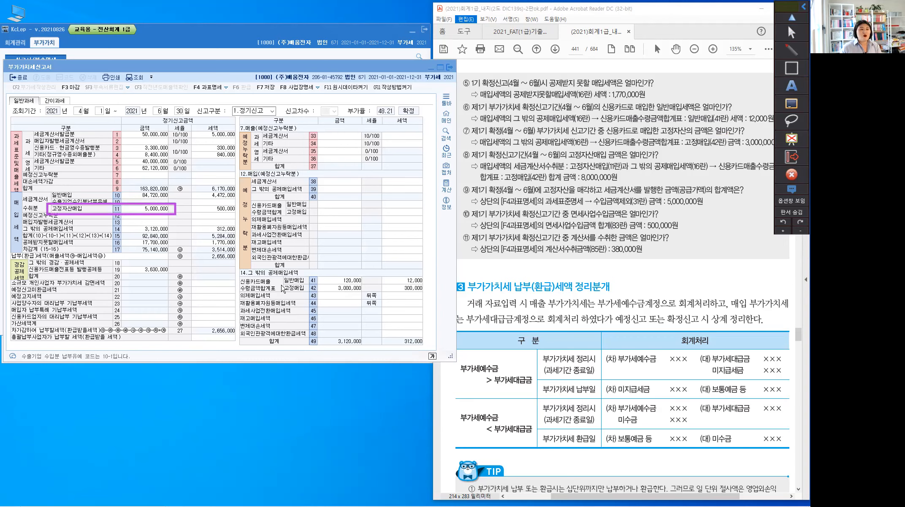
{"action": "mouse_move", "coordinate": [282, 283]}
{"action": "left_mouse_down"}
{"action": "mouse_move", "coordinate": [286, 293]}
{"action": "mouse_move", "coordinate": [365, 297]}
{"action": "left_mouse_up"}
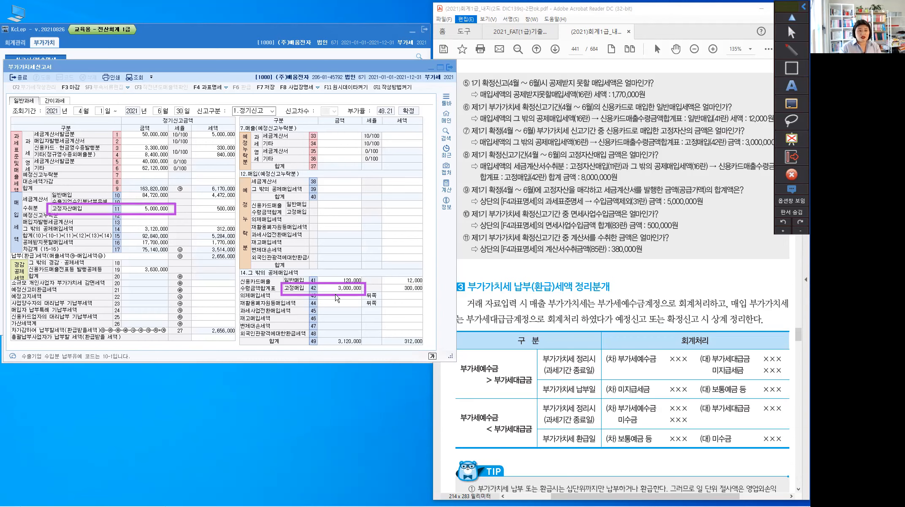
{"action": "left_click", "coordinate": [793, 35]}
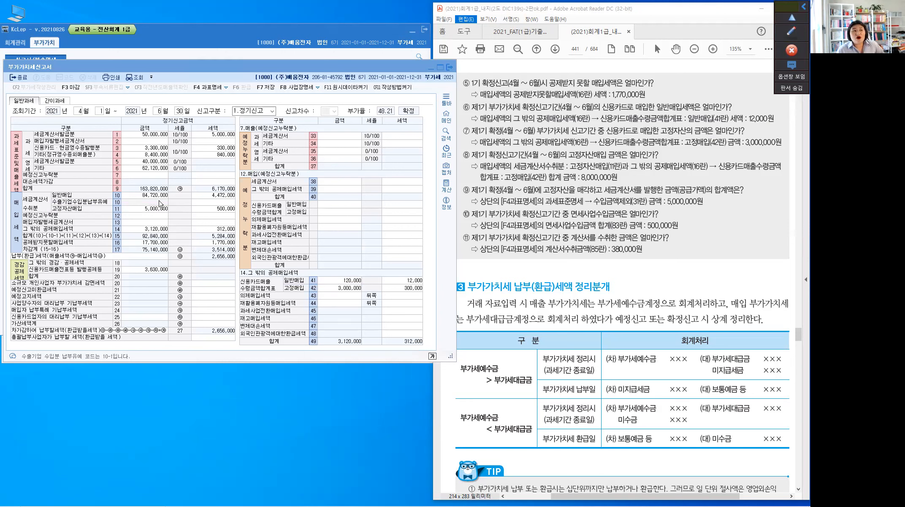
In the return's 과세표준명세, enter 고정자산매각 as the 종목 of the 수입금액제외 row 31 and confirm the statement.
{"action": "left_click", "coordinate": [209, 87]}
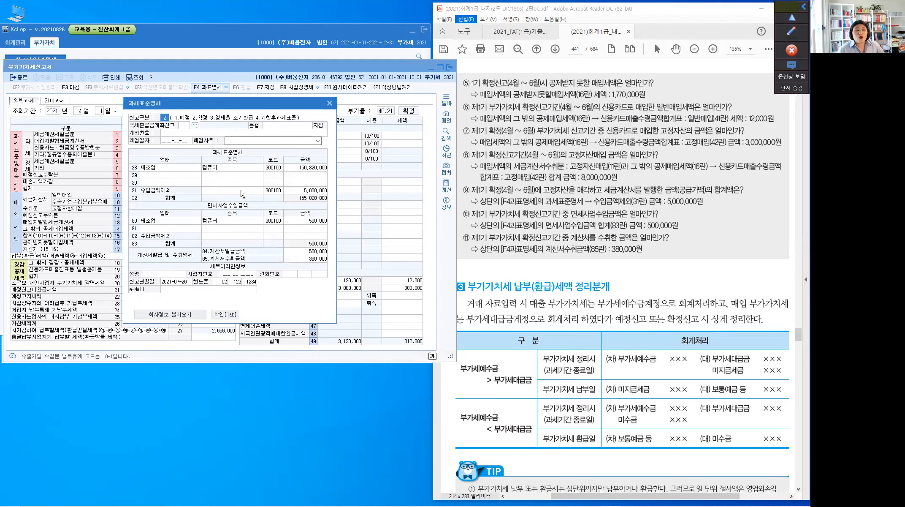
{"action": "key", "text": "ctrl+f"}
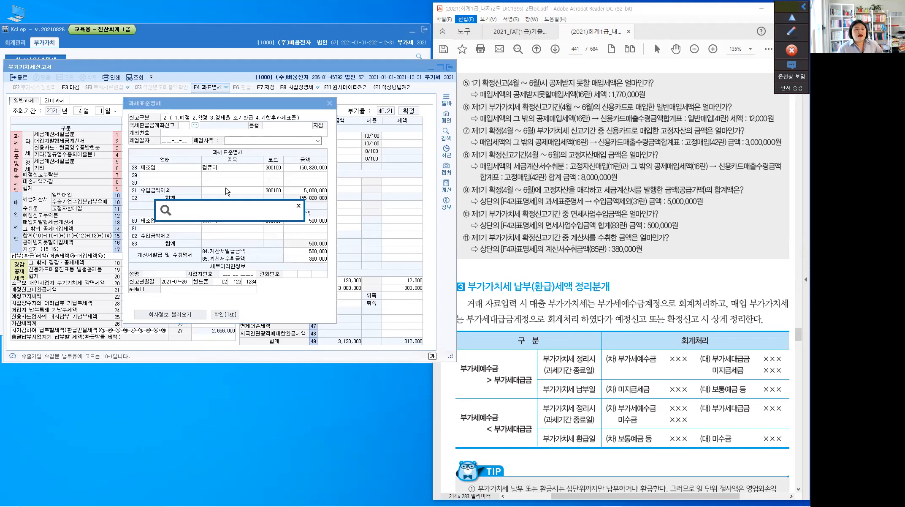
{"action": "left_click", "coordinate": [228, 191]}
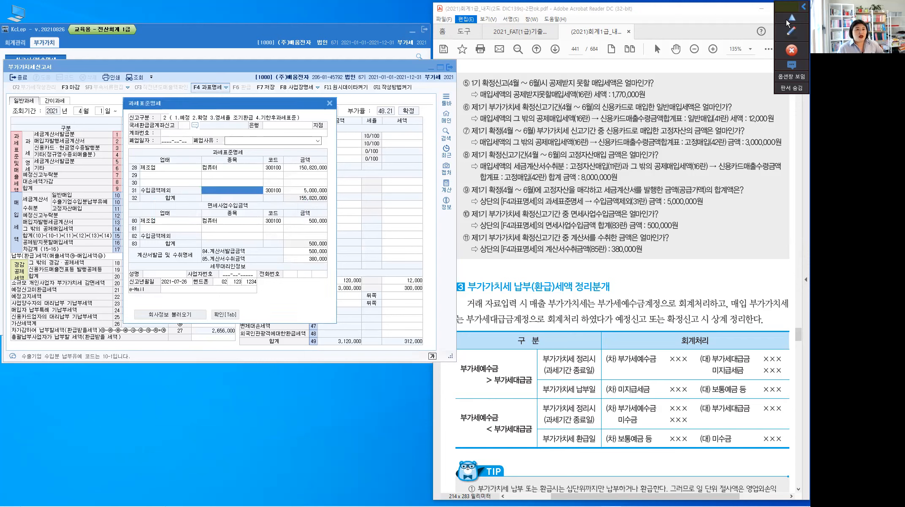
{"action": "left_click", "coordinate": [791, 34]}
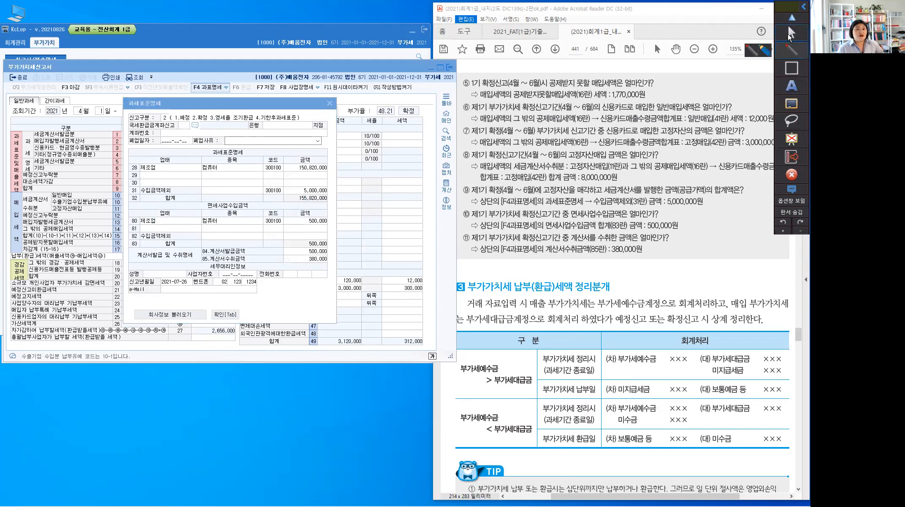
{"action": "left_click", "coordinate": [224, 193]}
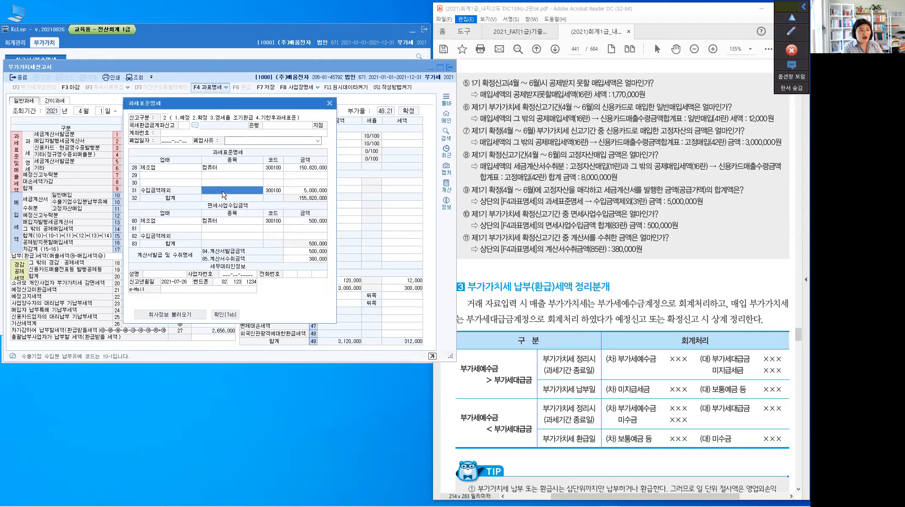
{"action": "type", "text": "고정자사ㄴ매각"}
{"action": "key", "text": "Return"}
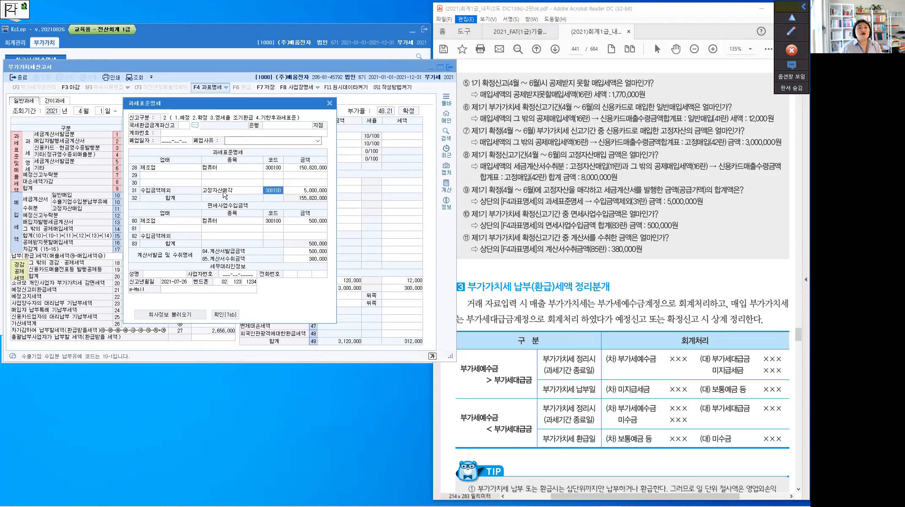
{"action": "left_click", "coordinate": [224, 315]}
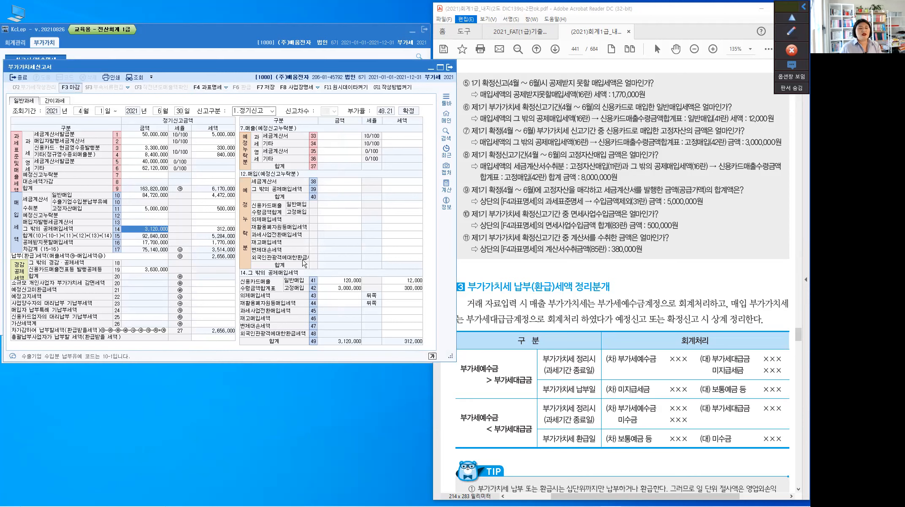
Finalize the 일반과세자 부가가치세 신고서 with 마감, forcing the closing with 강제마감.
{"action": "key", "text": "F3"}
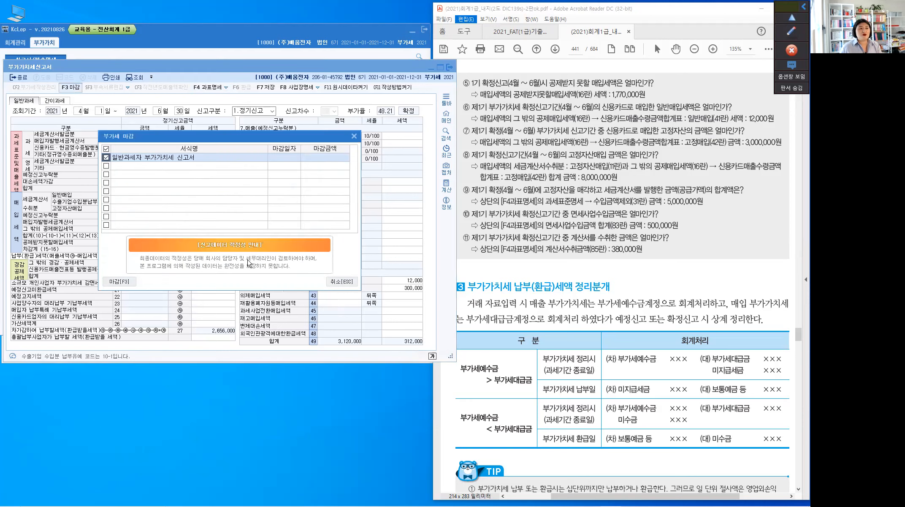
{"action": "left_click", "coordinate": [128, 283]}
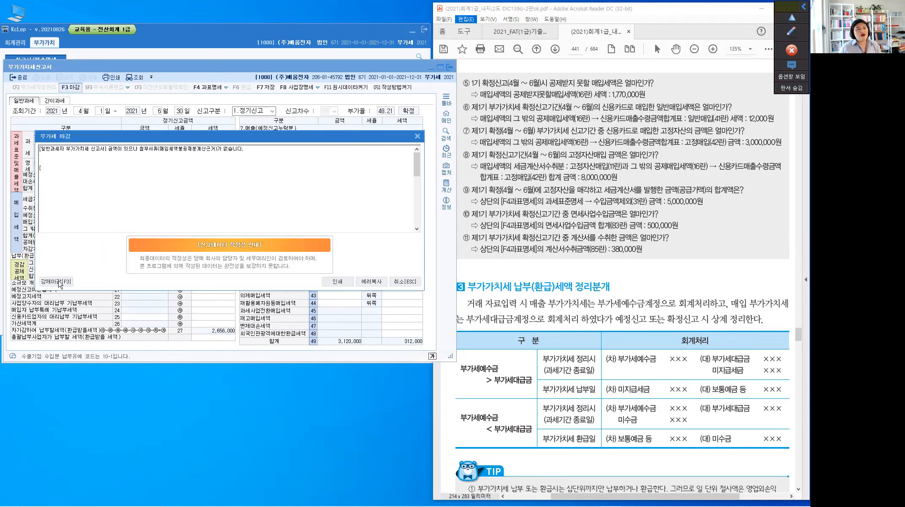
{"action": "key", "text": "F3"}
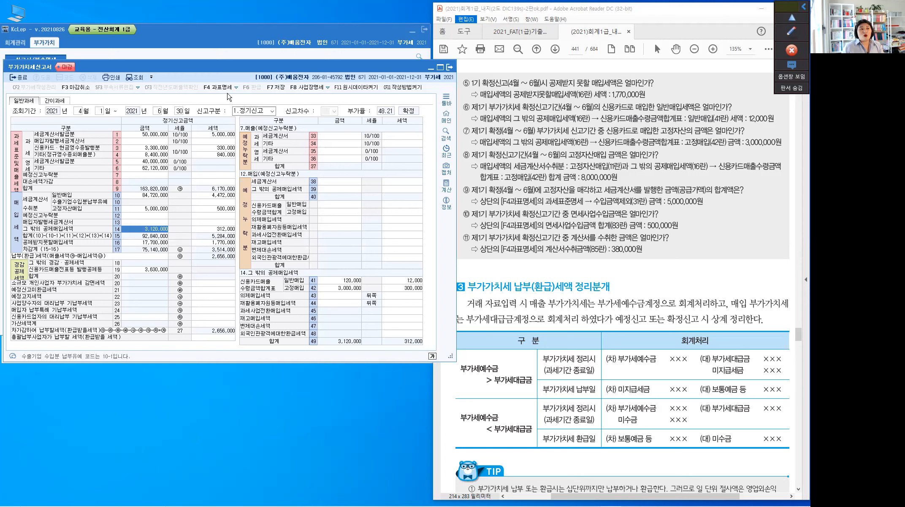
Examine the 수입금액제외 row 31 in the 과세표준명세 for question ⑨, close the statement, and return to the textbook PDF.
{"action": "left_click", "coordinate": [223, 92]}
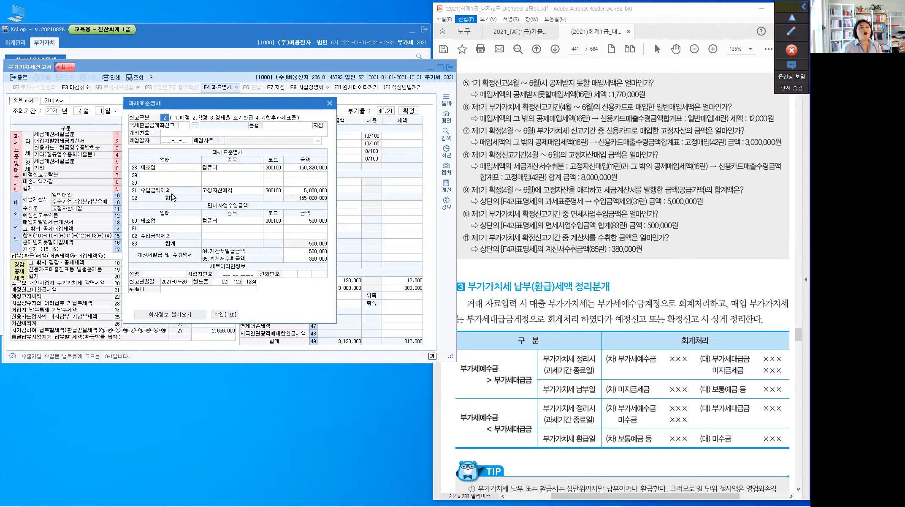
{"action": "key", "text": "ctrl"}
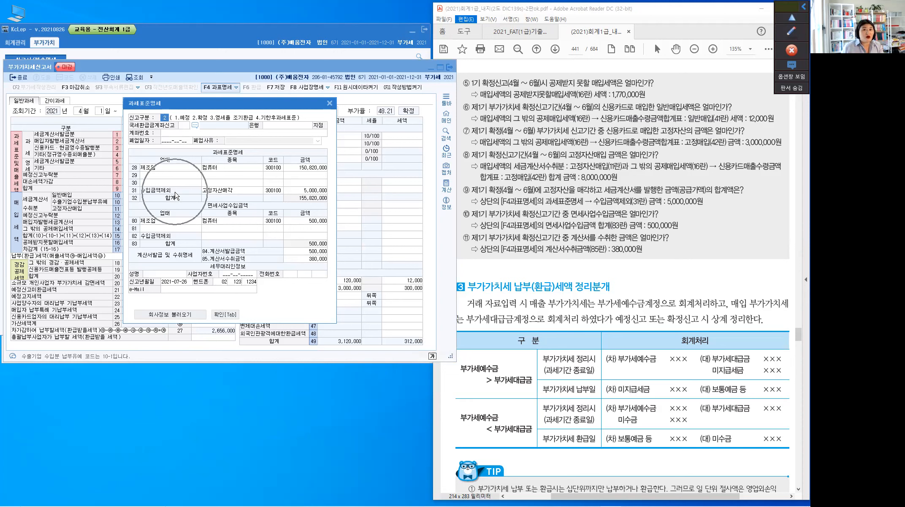
{"action": "left_click", "coordinate": [249, 192]}
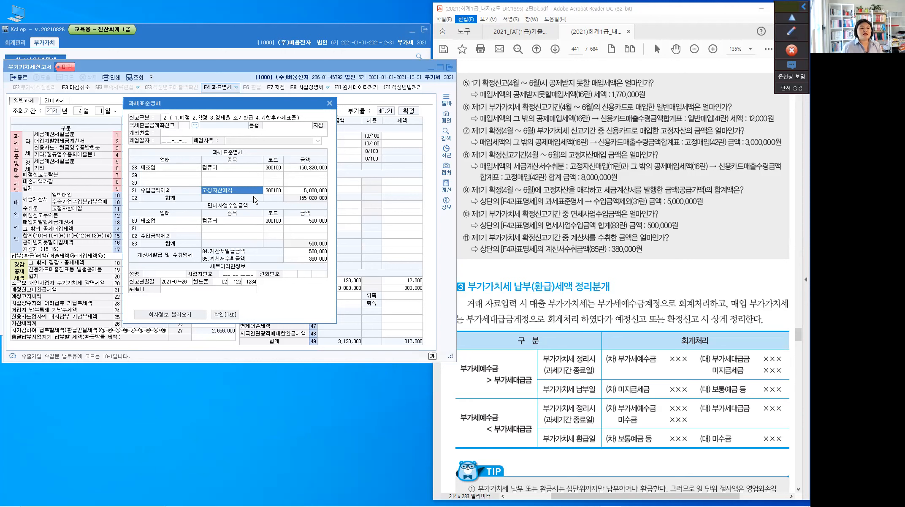
{"action": "left_click", "coordinate": [329, 104]}
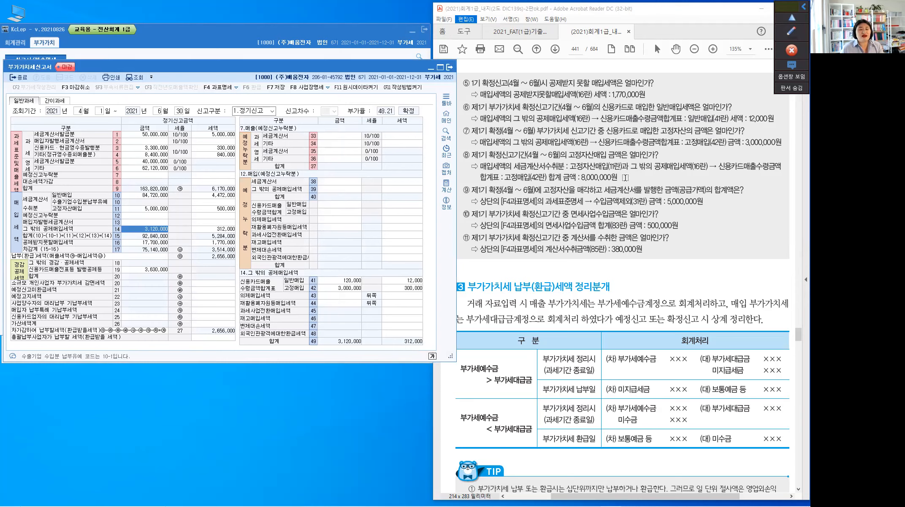
{"action": "left_click", "coordinate": [639, 202]}
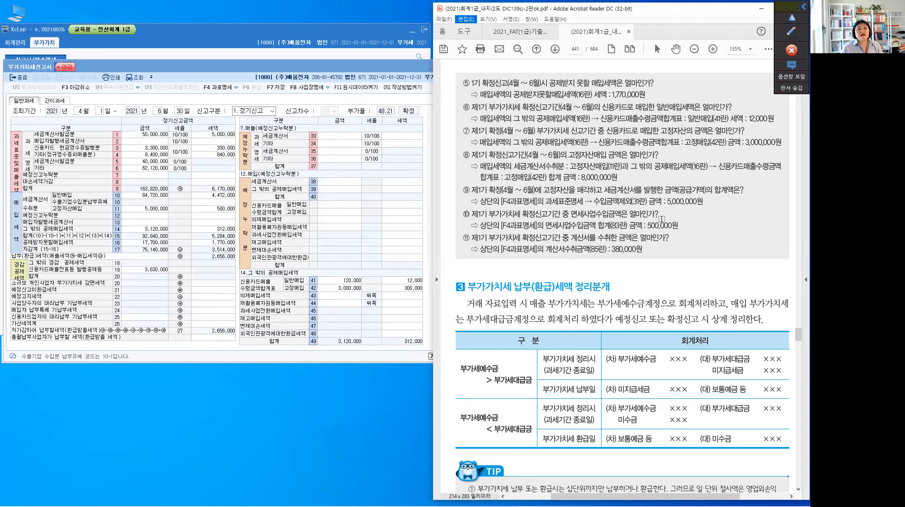
Highlight 면세사업수입금액은 in textbook question ⑩ and open the return's 과세표준명세.
{"action": "scroll", "coordinate": [662, 219], "scroll_direction": "down", "scroll_amount": 1}
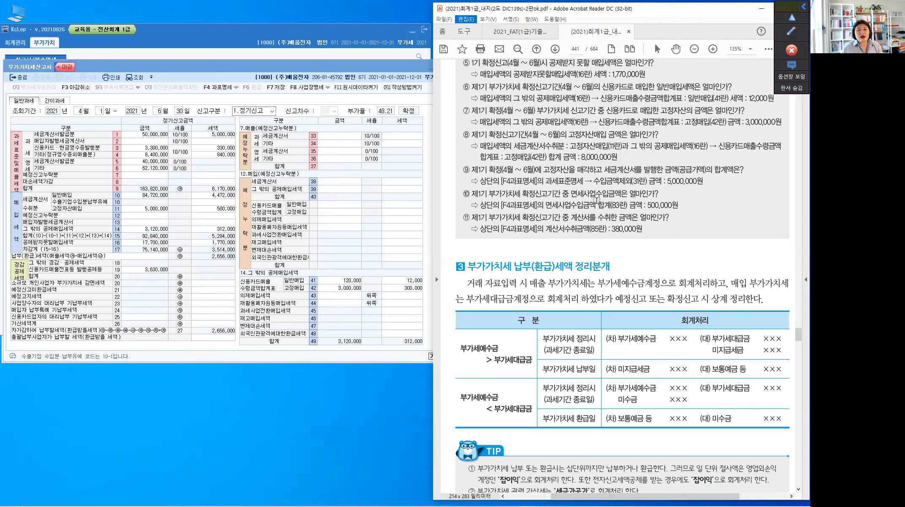
{"action": "left_click_drag", "start_coordinate": [568, 194], "coordinate": [629, 193]}
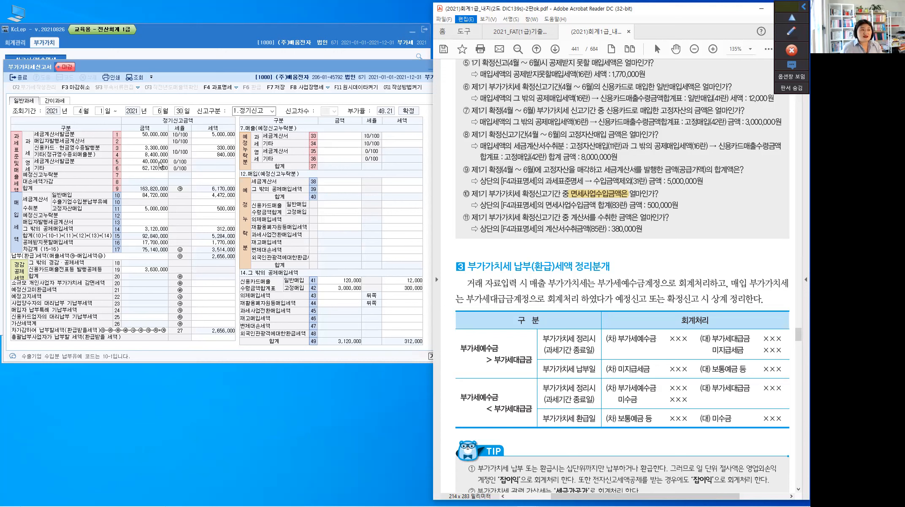
{"action": "left_click", "coordinate": [159, 164]}
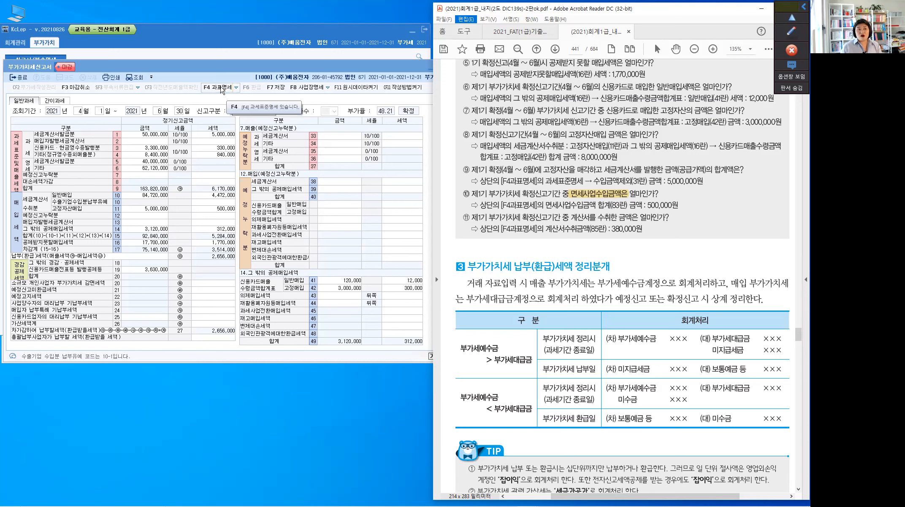
{"action": "left_click", "coordinate": [220, 87]}
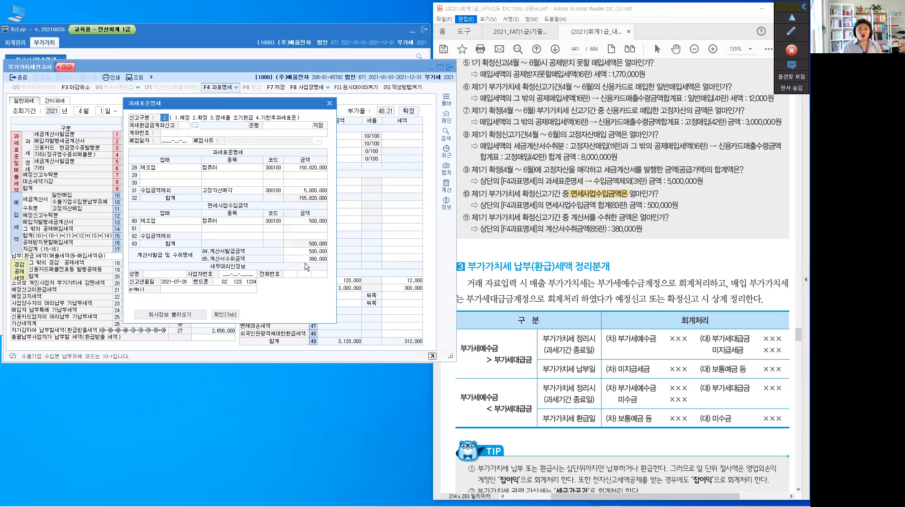
Outline the 면세사업수입금액 section, rows 80 to 83, of the 과세표준명세 in a rectangle, clear the outline and leave annotation mode.
{"action": "left_click", "coordinate": [791, 32]}
{"action": "left_click", "coordinate": [795, 71]}
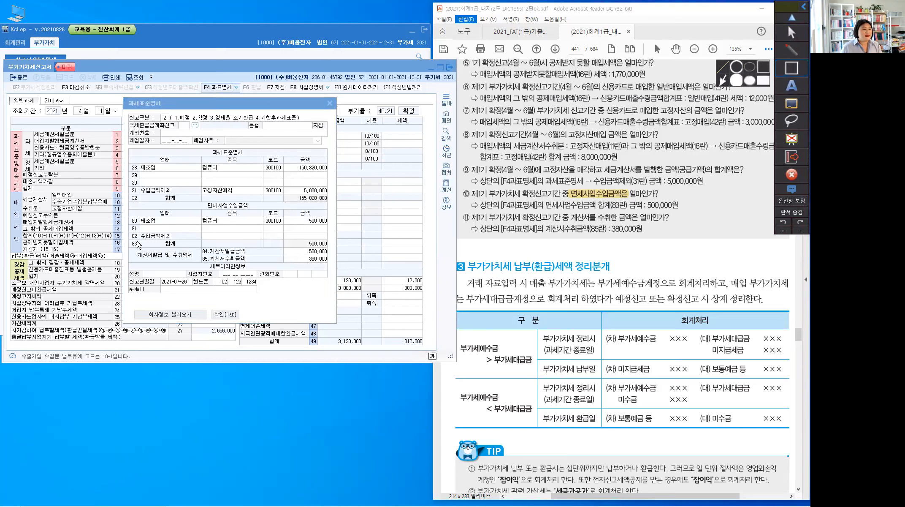
{"action": "left_click_drag", "start_coordinate": [125, 199], "coordinate": [330, 248]}
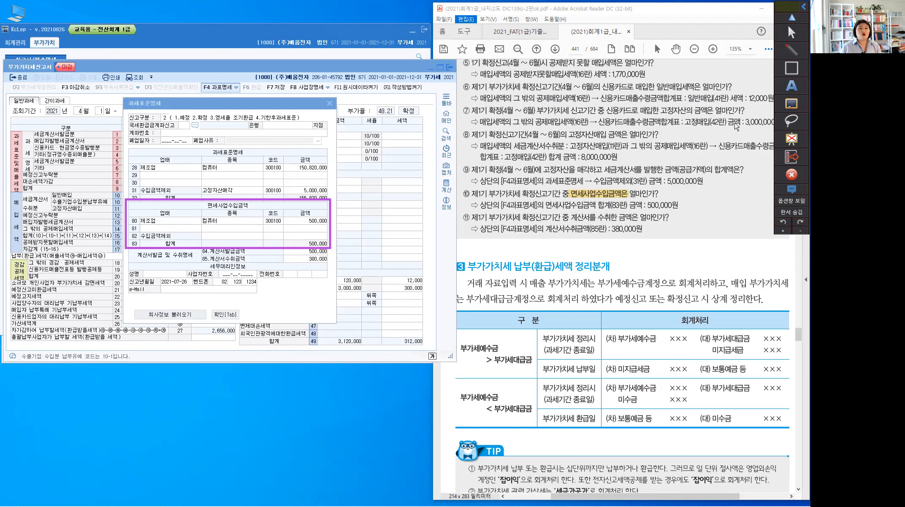
{"action": "left_click", "coordinate": [791, 104]}
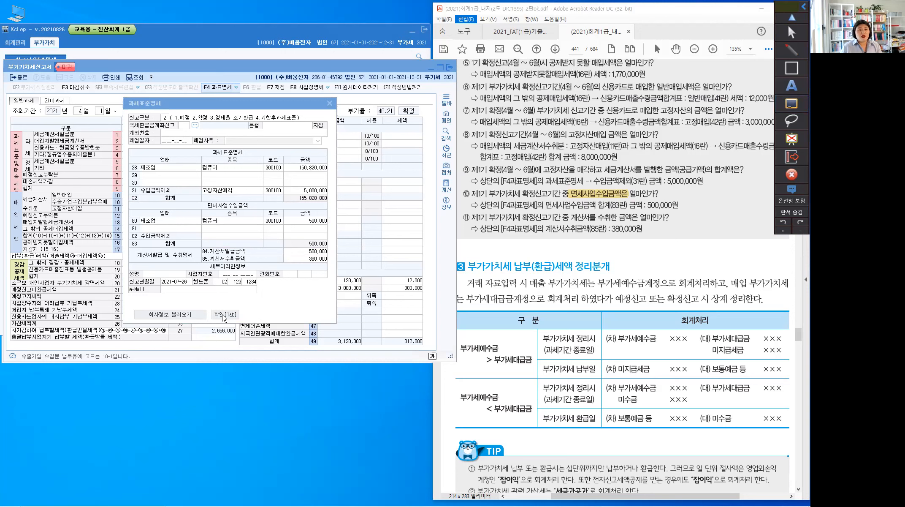
{"action": "left_click", "coordinate": [223, 315]}
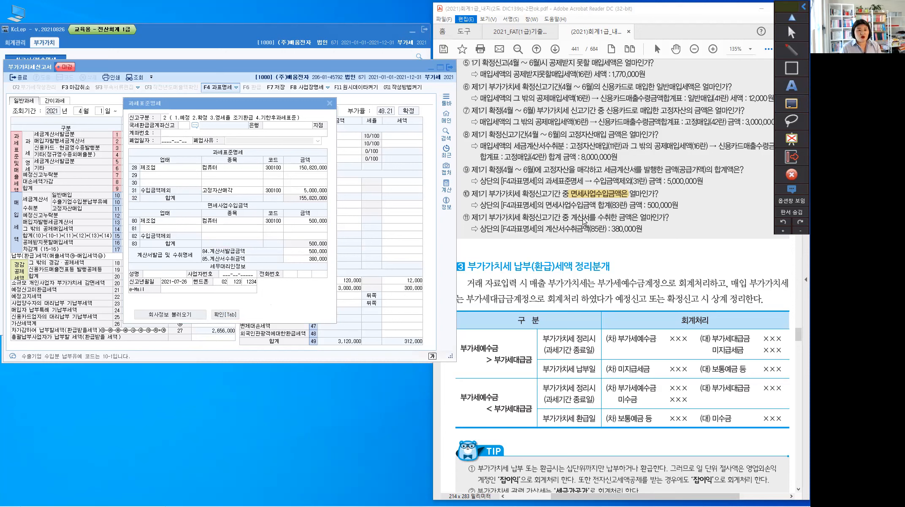
{"action": "key", "text": "Escape"}
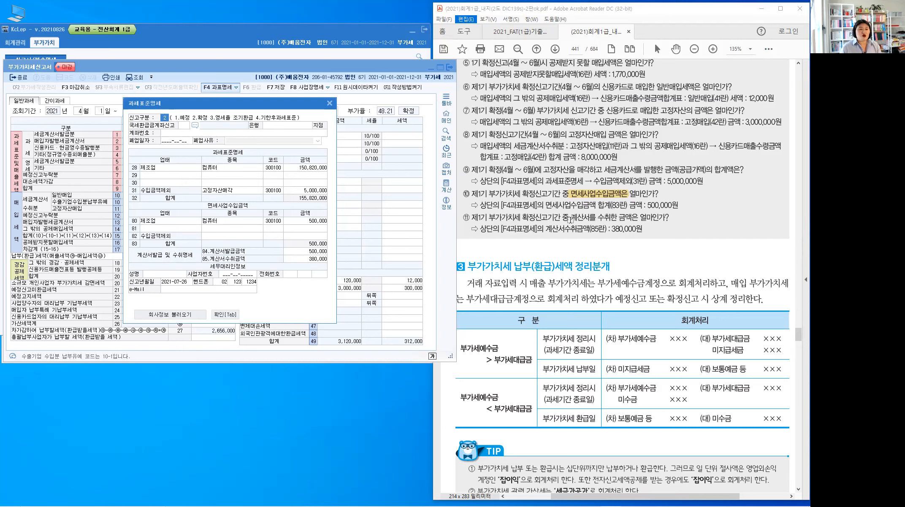
Highlight 계산서를 수취한 금액은 in textbook question ⑪ and close the 과세표준명세.
{"action": "left_click_drag", "start_coordinate": [571, 218], "coordinate": [637, 217]}
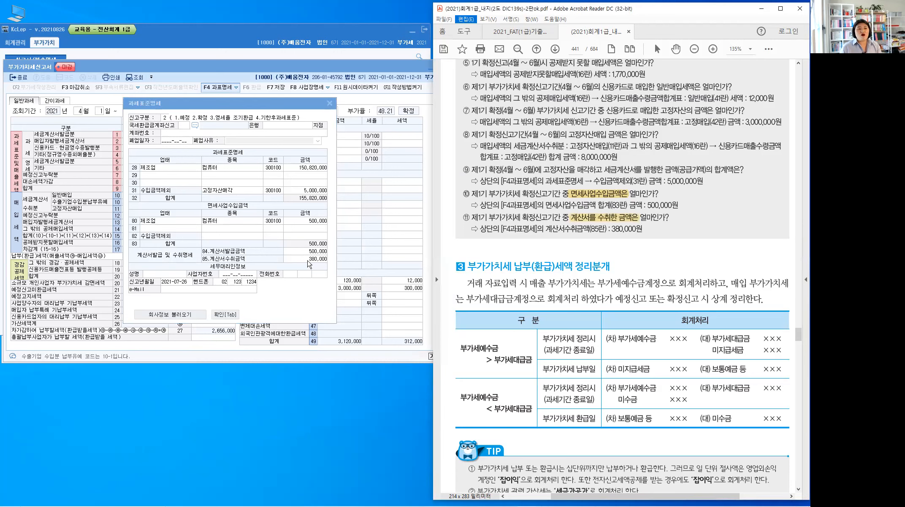
{"action": "key", "text": "ctrl"}
{"action": "left_click", "coordinate": [226, 314]}
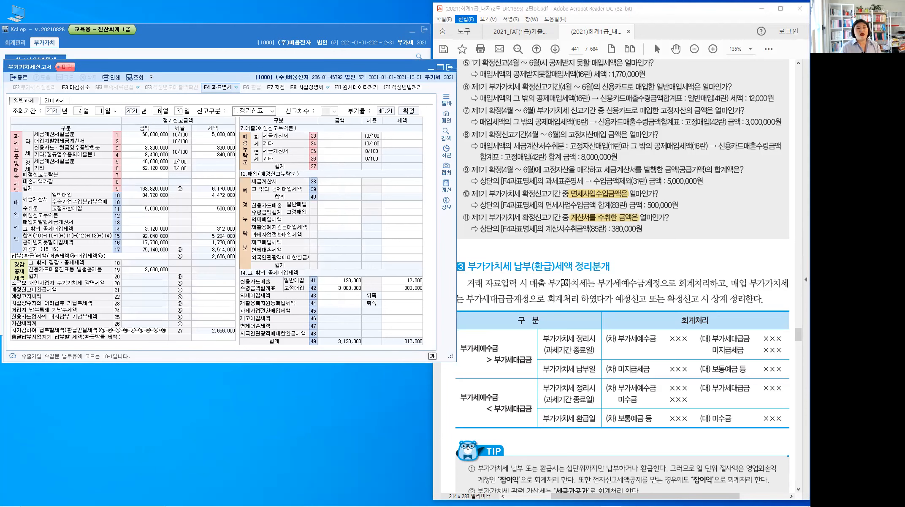
Go to the textbook's section 3, 부가가치세 납부(환급)세액 정리분개, with its table of journal entries and the TIP.
{"action": "left_click", "coordinate": [573, 284]}
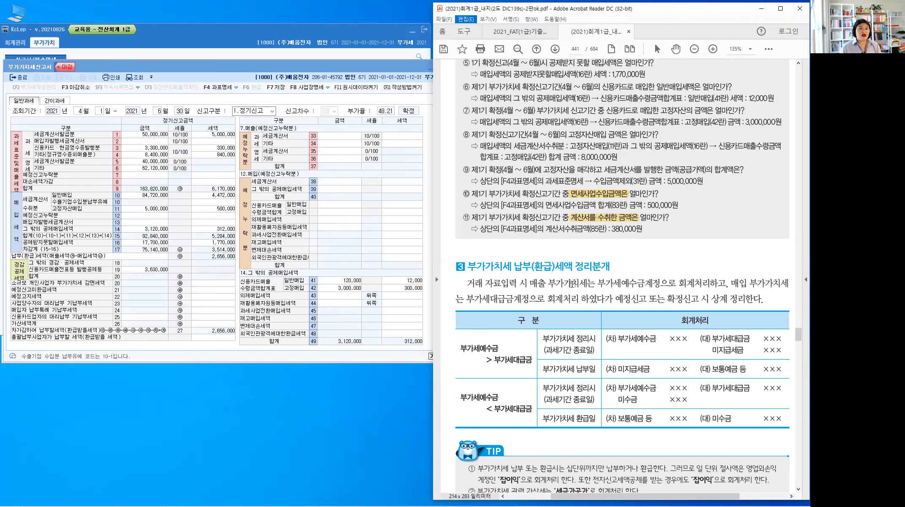
{"action": "scroll", "coordinate": [573, 284], "scroll_direction": "down", "scroll_amount": 2}
{"action": "scroll", "coordinate": [649, 193], "scroll_direction": "down", "scroll_amount": 3}
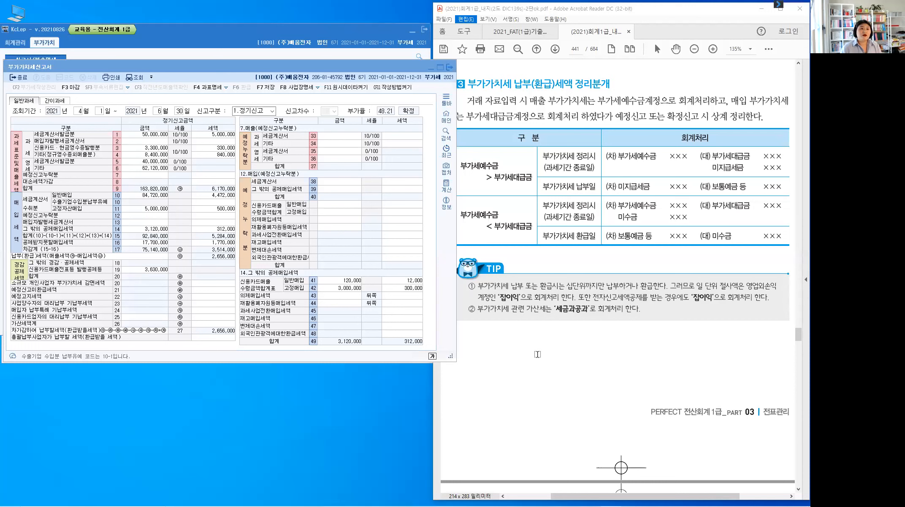
{"action": "left_click", "coordinate": [537, 354]}
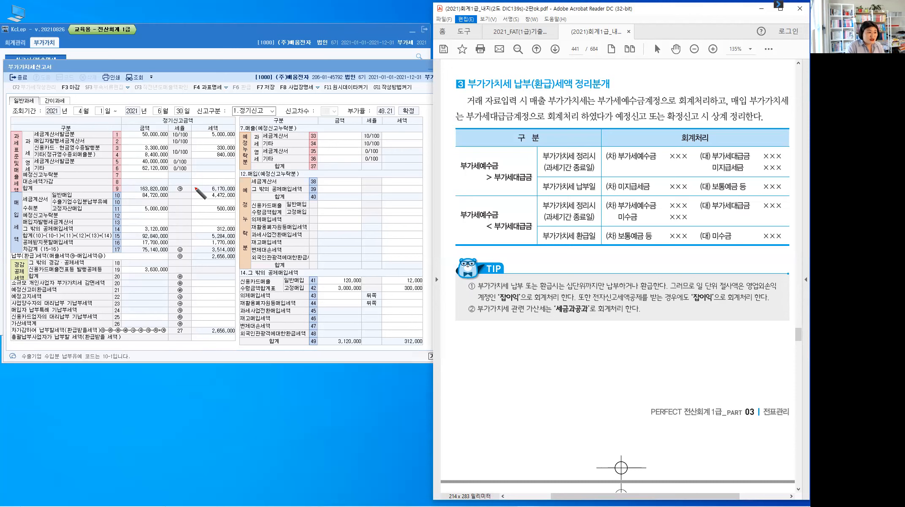
Bracket the tax amounts of row 9 합계 and row 17 차감계, labelling them (대) 부가세예수금 and (차) 부가세대급금 in handwriting.
{"action": "mouse_move", "coordinate": [197, 184]}
{"action": "left_mouse_down"}
{"action": "mouse_move", "coordinate": [197, 192]}
{"action": "mouse_move", "coordinate": [252, 186]}
{"action": "mouse_move", "coordinate": [309, 199]}
{"action": "mouse_move", "coordinate": [306, 185]}
{"action": "mouse_move", "coordinate": [323, 198]}
{"action": "mouse_move", "coordinate": [349, 186]}
{"action": "mouse_move", "coordinate": [342, 183]}
{"action": "mouse_move", "coordinate": [357, 198]}
{"action": "mouse_move", "coordinate": [386, 185]}
{"action": "mouse_move", "coordinate": [373, 199]}
{"action": "mouse_move", "coordinate": [384, 197]}
{"action": "left_mouse_up"}
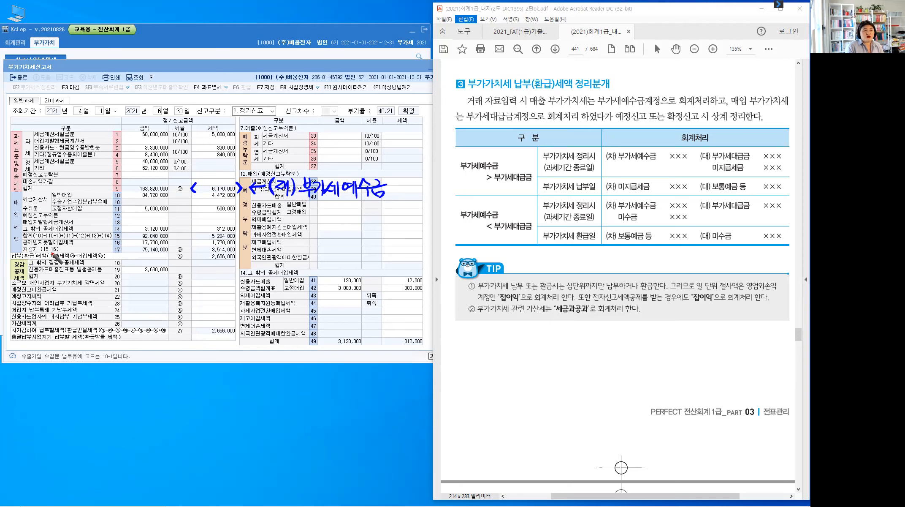
{"action": "left_click_drag", "start_coordinate": [51, 252], "coordinate": [52, 252]}
{"action": "left_click_drag", "start_coordinate": [194, 246], "coordinate": [195, 255]}
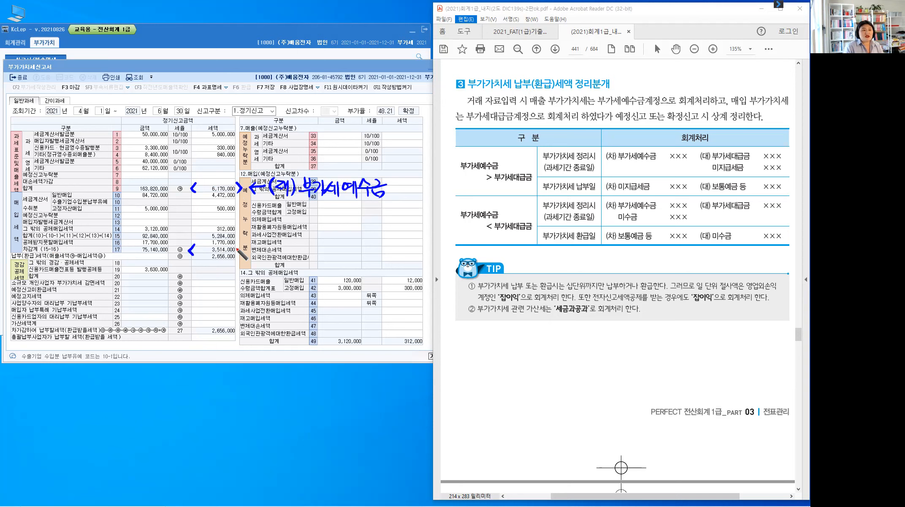
{"action": "mouse_move", "coordinate": [237, 245]}
{"action": "left_mouse_down"}
{"action": "mouse_move", "coordinate": [238, 255]}
{"action": "mouse_move", "coordinate": [272, 255]}
{"action": "mouse_move", "coordinate": [280, 242]}
{"action": "left_mouse_up"}
{"action": "left_click_drag", "start_coordinate": [275, 246], "coordinate": [284, 258]}
{"action": "left_click_drag", "start_coordinate": [285, 248], "coordinate": [289, 256]}
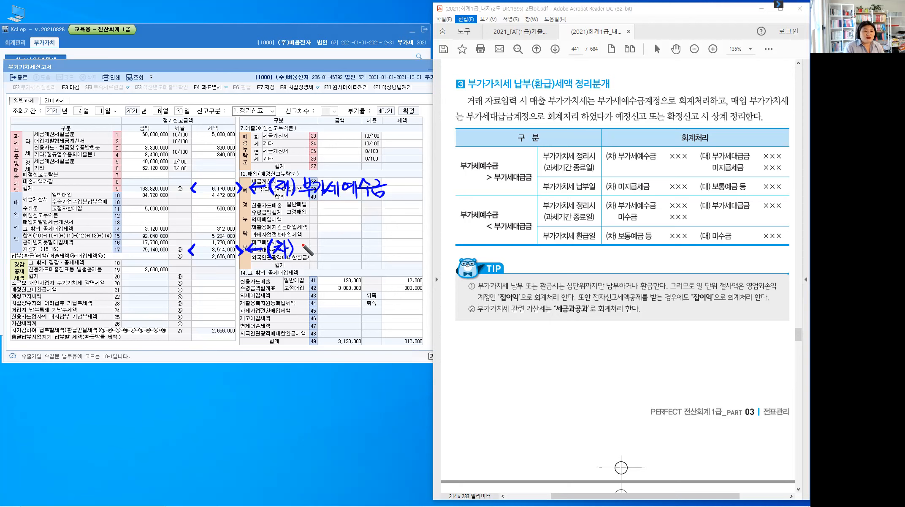
{"action": "mouse_move", "coordinate": [302, 239]}
{"action": "left_mouse_down"}
{"action": "mouse_move", "coordinate": [314, 256]}
{"action": "mouse_move", "coordinate": [361, 257]}
{"action": "mouse_move", "coordinate": [383, 245]}
{"action": "mouse_move", "coordinate": [385, 255]}
{"action": "left_mouse_up"}
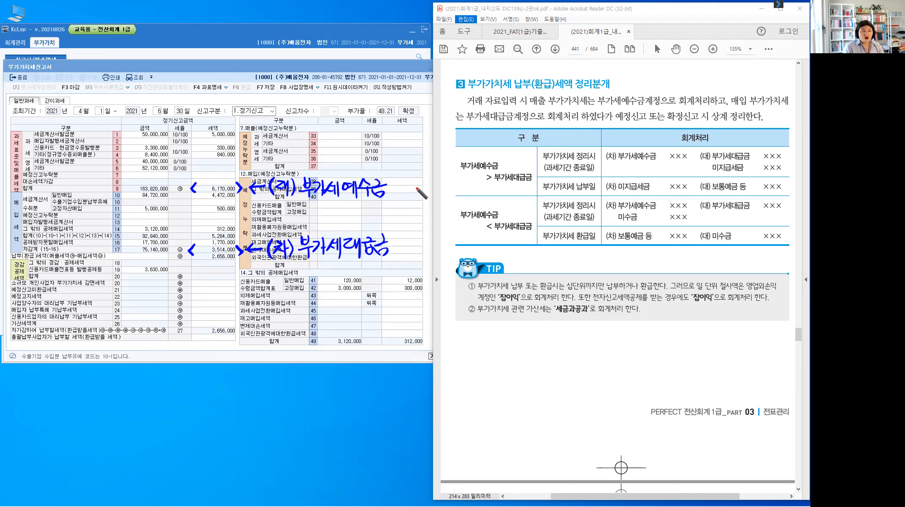
Handwrite the calculation 매출세액 − 매입세액 = 납부세액 vertically beside the two account labels.
{"action": "mouse_move", "coordinate": [410, 179]}
{"action": "left_mouse_down"}
{"action": "mouse_move", "coordinate": [410, 191]}
{"action": "mouse_move", "coordinate": [435, 201]}
{"action": "mouse_move", "coordinate": [448, 198]}
{"action": "mouse_move", "coordinate": [443, 181]}
{"action": "mouse_move", "coordinate": [437, 197]}
{"action": "left_mouse_up"}
{"action": "left_click_drag", "start_coordinate": [446, 179], "coordinate": [448, 199]}
{"action": "left_click_drag", "start_coordinate": [455, 184], "coordinate": [454, 185]}
{"action": "left_click_drag", "start_coordinate": [459, 177], "coordinate": [462, 196]}
{"action": "left_click_drag", "start_coordinate": [451, 192], "coordinate": [460, 198]}
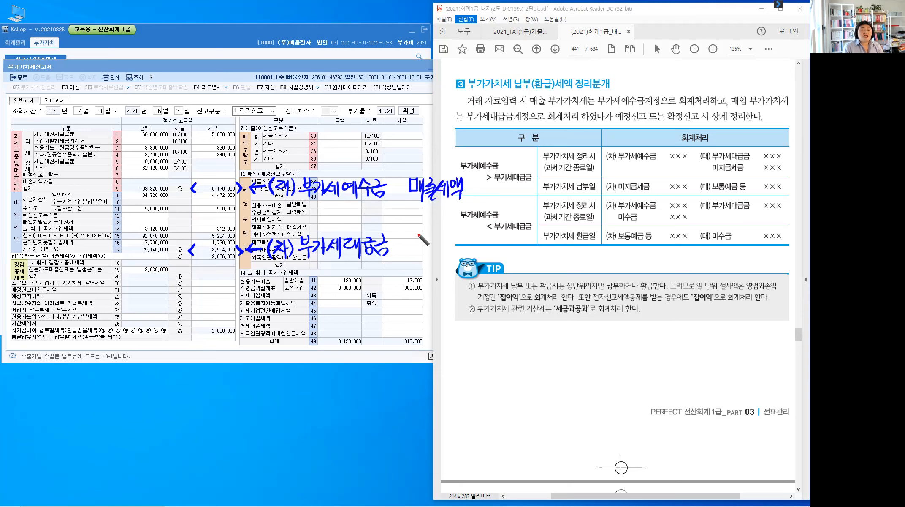
{"action": "mouse_move", "coordinate": [420, 247]}
{"action": "left_mouse_down"}
{"action": "mouse_move", "coordinate": [439, 241]}
{"action": "mouse_move", "coordinate": [443, 254]}
{"action": "mouse_move", "coordinate": [441, 236]}
{"action": "mouse_move", "coordinate": [454, 241]}
{"action": "mouse_move", "coordinate": [449, 251]}
{"action": "mouse_move", "coordinate": [472, 245]}
{"action": "mouse_move", "coordinate": [478, 254]}
{"action": "left_mouse_up"}
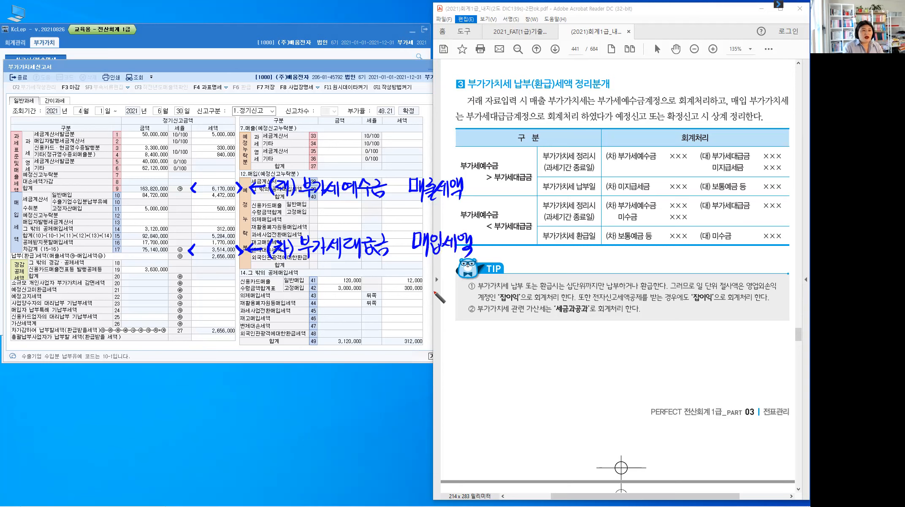
{"action": "left_click_drag", "start_coordinate": [434, 219], "coordinate": [444, 219]}
{"action": "left_click_drag", "start_coordinate": [437, 269], "coordinate": [437, 276]}
{"action": "mouse_move", "coordinate": [439, 271]}
{"action": "left_mouse_down"}
{"action": "mouse_move", "coordinate": [439, 314]}
{"action": "mouse_move", "coordinate": [478, 313]}
{"action": "left_mouse_up"}
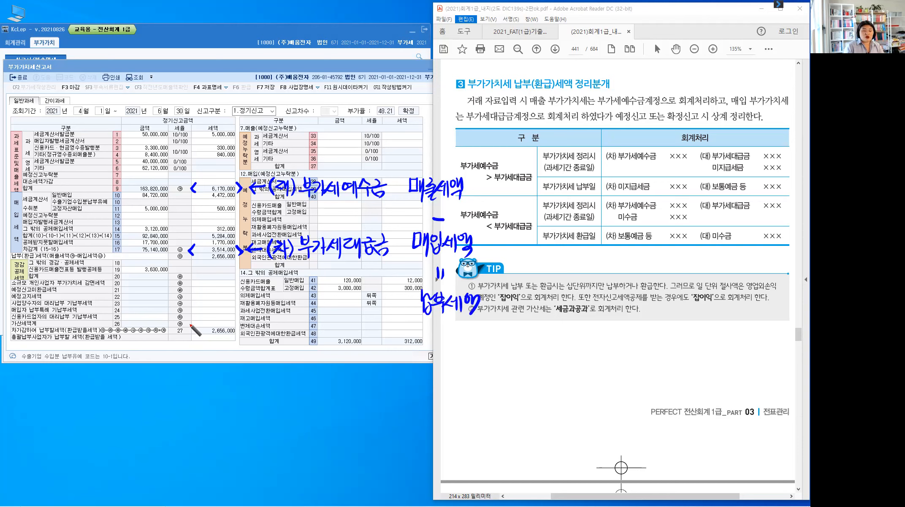
Bracket the row 27 tax amount, draw a leader line below it, and underline 납부할세액 and 환급받을세액 in the row's title.
{"action": "left_click_drag", "start_coordinate": [190, 323], "coordinate": [180, 334]}
{"action": "left_click_drag", "start_coordinate": [239, 324], "coordinate": [240, 340]}
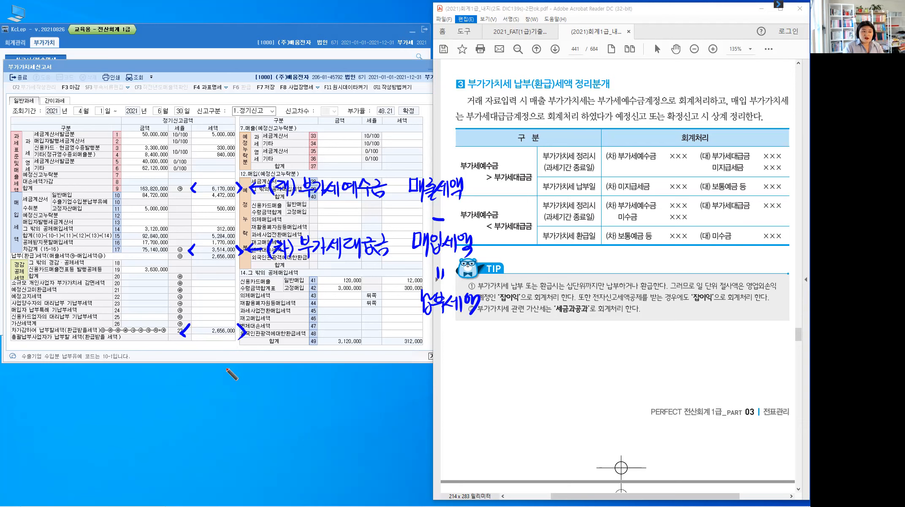
{"action": "left_click_drag", "start_coordinate": [225, 338], "coordinate": [231, 372]}
{"action": "left_click_drag", "start_coordinate": [38, 336], "coordinate": [79, 335]}
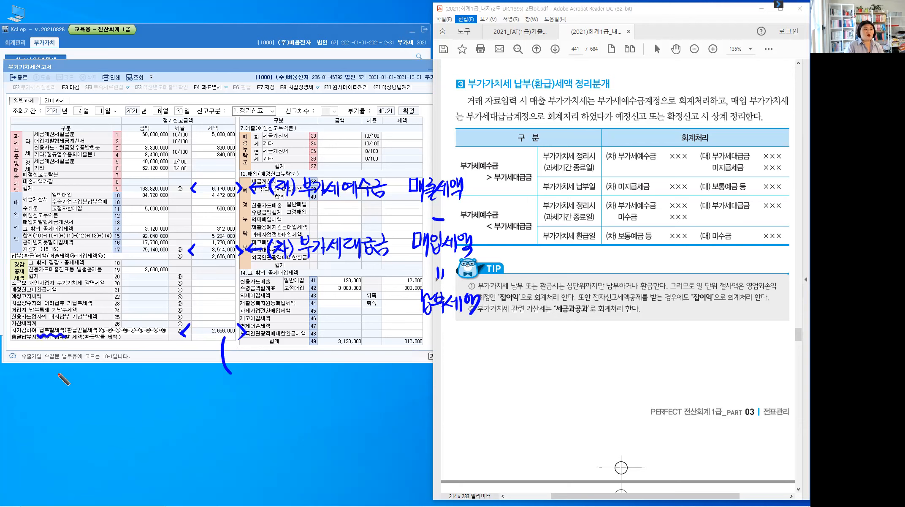
{"action": "left_click_drag", "start_coordinate": [87, 334], "coordinate": [101, 335]}
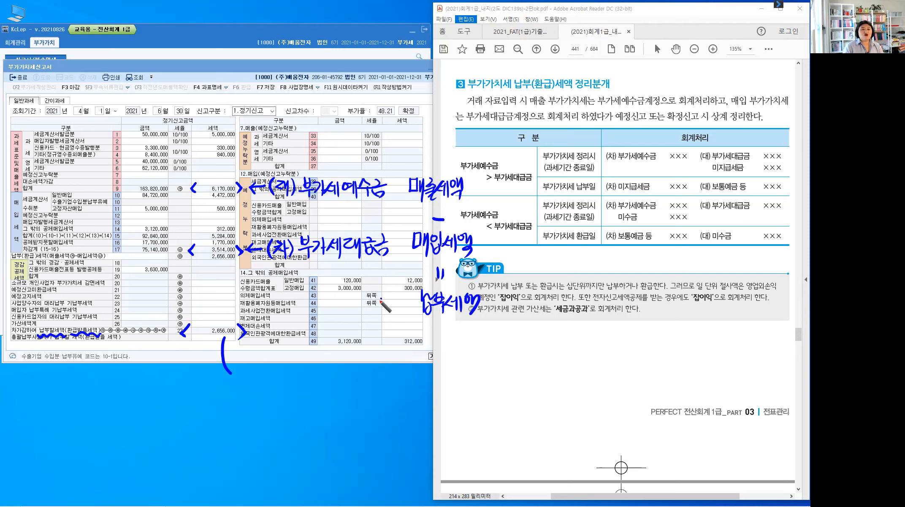
Handwrite 양수 before 납부세액 and 음수 환급세액 beneath it, and label the row 27 leader line 납부세액.
{"action": "mouse_move", "coordinate": [382, 299]}
{"action": "left_mouse_down"}
{"action": "mouse_move", "coordinate": [397, 301]}
{"action": "mouse_move", "coordinate": [385, 313]}
{"action": "left_mouse_up"}
{"action": "left_click_drag", "start_coordinate": [399, 298], "coordinate": [394, 307]}
{"action": "left_click_drag", "start_coordinate": [398, 301], "coordinate": [405, 308]}
{"action": "left_click_drag", "start_coordinate": [391, 311], "coordinate": [409, 310]}
{"action": "left_click_drag", "start_coordinate": [401, 311], "coordinate": [401, 320]}
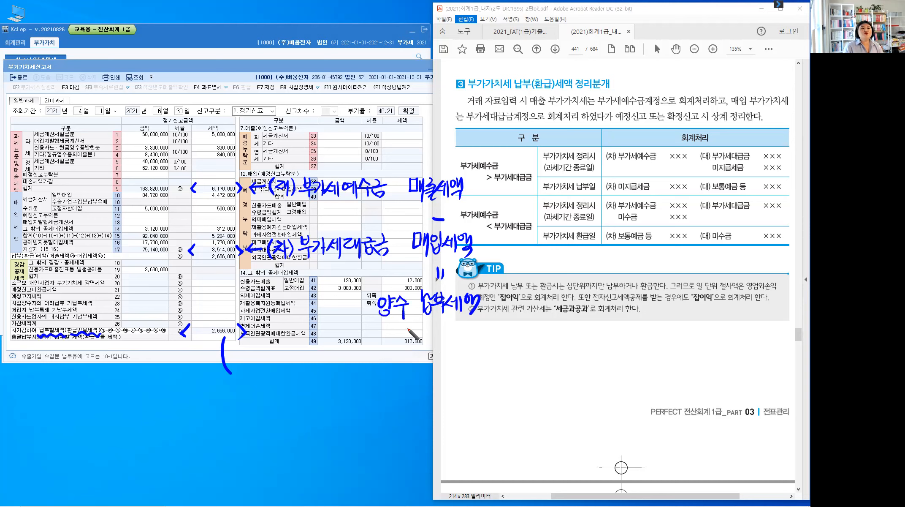
{"action": "mouse_move", "coordinate": [386, 331]}
{"action": "left_mouse_down"}
{"action": "mouse_move", "coordinate": [408, 346]}
{"action": "mouse_move", "coordinate": [433, 325]}
{"action": "mouse_move", "coordinate": [441, 333]}
{"action": "left_mouse_up"}
{"action": "left_click_drag", "start_coordinate": [431, 336], "coordinate": [444, 344]}
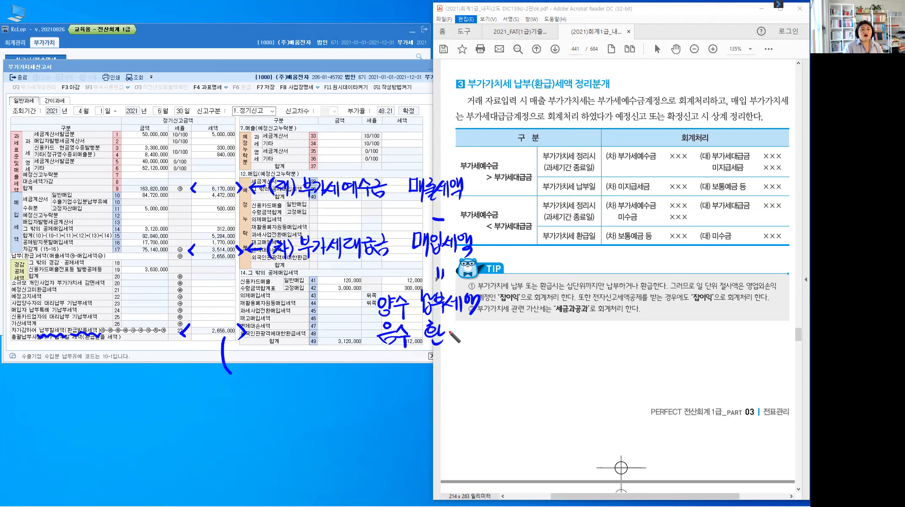
{"action": "left_click_drag", "start_coordinate": [447, 325], "coordinate": [456, 333]}
{"action": "left_click_drag", "start_coordinate": [447, 334], "coordinate": [446, 341]}
{"action": "left_click_drag", "start_coordinate": [452, 334], "coordinate": [453, 336]}
{"action": "left_click_drag", "start_coordinate": [447, 341], "coordinate": [453, 341]}
{"action": "left_click_drag", "start_coordinate": [459, 327], "coordinate": [465, 341]}
{"action": "left_click_drag", "start_coordinate": [469, 326], "coordinate": [469, 345]}
{"action": "left_click_drag", "start_coordinate": [474, 328], "coordinate": [474, 329]}
{"action": "left_click_drag", "start_coordinate": [480, 329], "coordinate": [480, 336]}
{"action": "left_click_drag", "start_coordinate": [485, 326], "coordinate": [486, 345]}
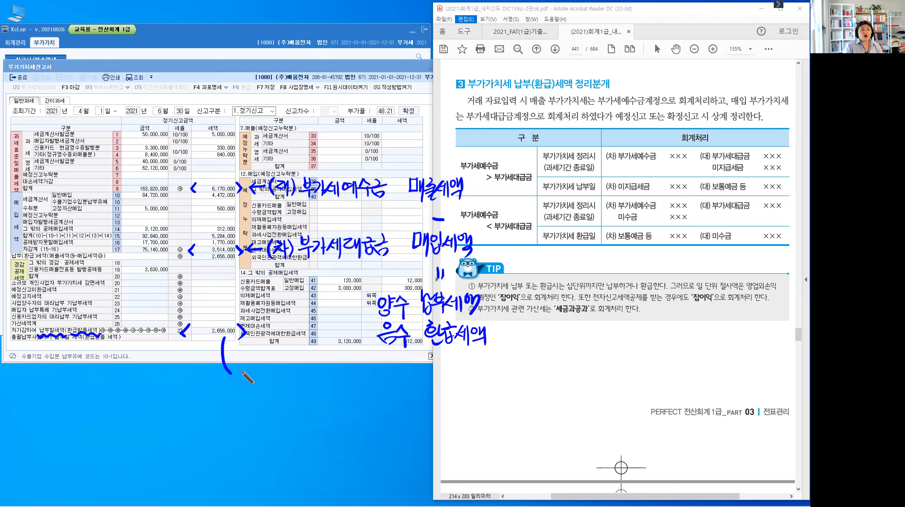
{"action": "mouse_move", "coordinate": [239, 370]}
{"action": "left_mouse_down"}
{"action": "mouse_move", "coordinate": [253, 385]}
{"action": "mouse_move", "coordinate": [299, 378]}
{"action": "left_mouse_up"}
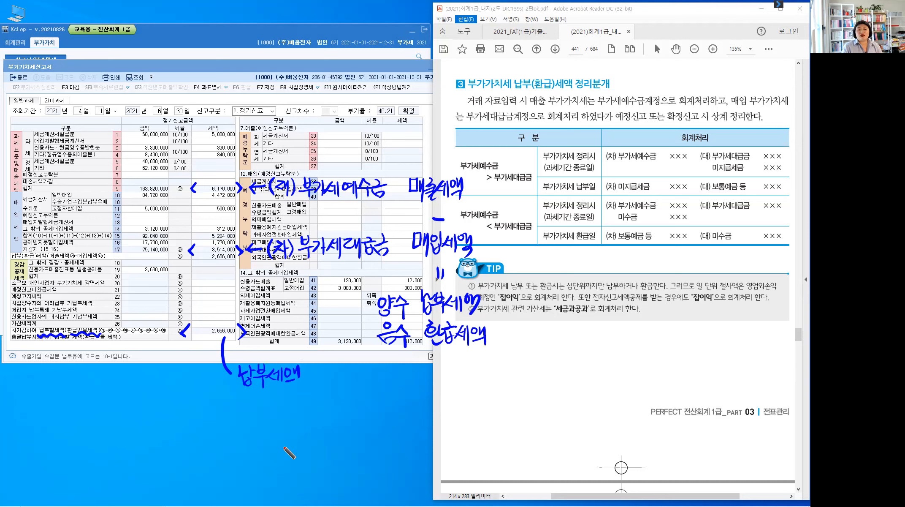
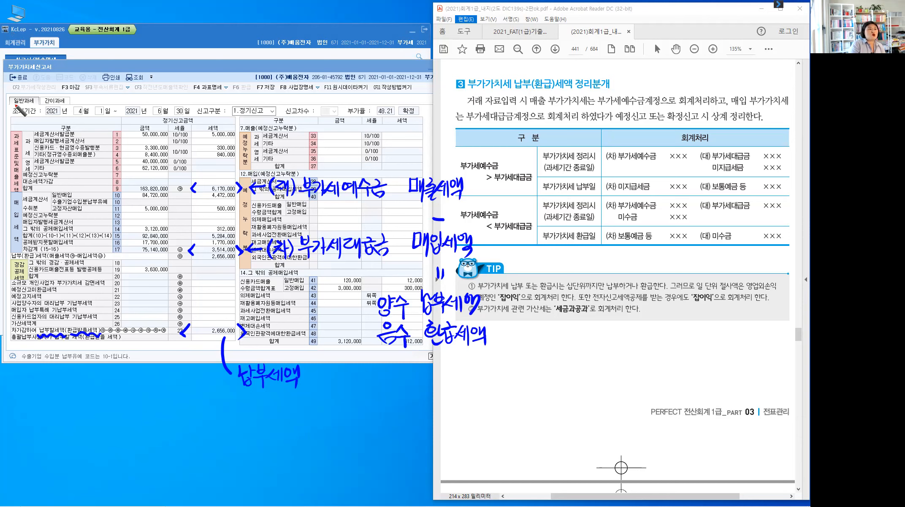
Bracket the return's 조회기간 dates and handwrite the label 과세기간 above them, followed by a dash and a circled number.
{"action": "left_click_drag", "start_coordinate": [13, 106], "coordinate": [13, 119]}
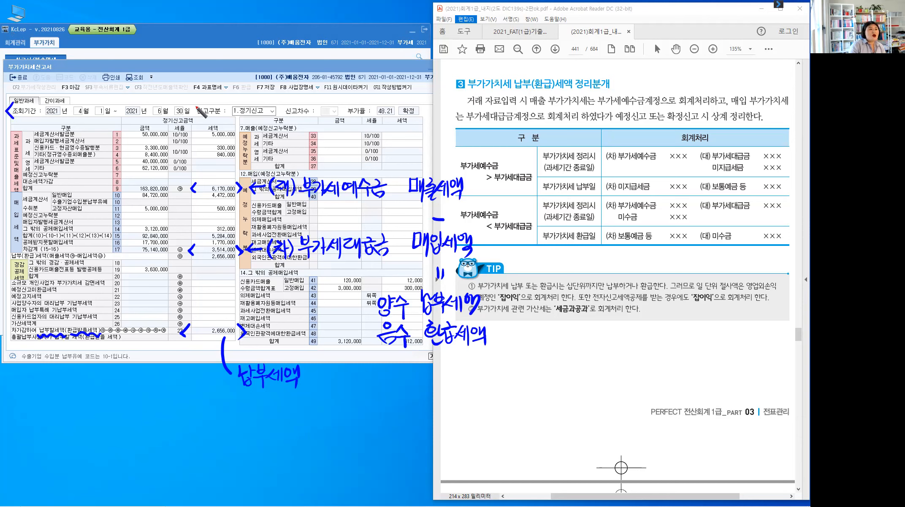
{"action": "left_click_drag", "start_coordinate": [190, 103], "coordinate": [188, 116]}
{"action": "left_click", "coordinate": [129, 102]}
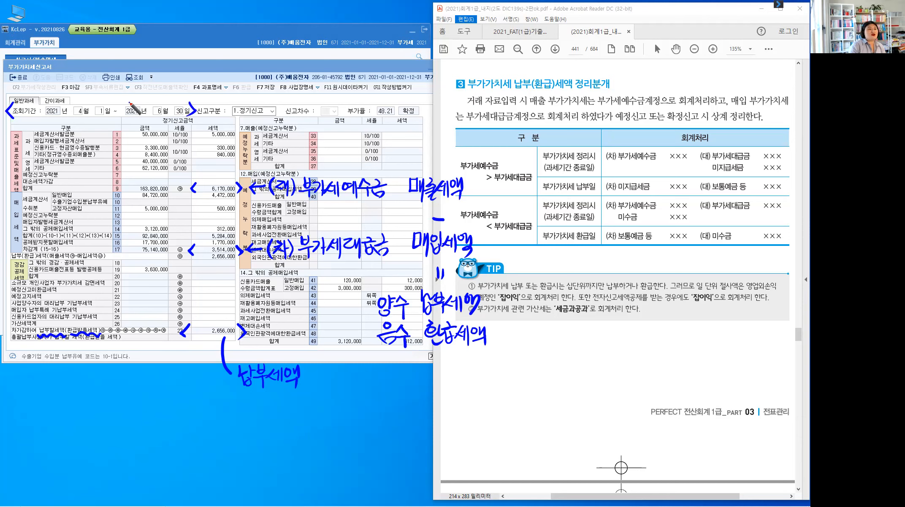
{"action": "mouse_move", "coordinate": [129, 102]}
{"action": "left_mouse_down"}
{"action": "mouse_move", "coordinate": [146, 79]}
{"action": "mouse_move", "coordinate": [168, 85]}
{"action": "left_mouse_up"}
{"action": "left_click_drag", "start_coordinate": [162, 79], "coordinate": [161, 86]}
{"action": "left_click_drag", "start_coordinate": [156, 86], "coordinate": [188, 85]}
{"action": "mouse_move", "coordinate": [191, 74]}
{"action": "left_mouse_down"}
{"action": "mouse_move", "coordinate": [193, 88]}
{"action": "mouse_move", "coordinate": [199, 84]}
{"action": "left_mouse_up"}
{"action": "left_click_drag", "start_coordinate": [202, 72], "coordinate": [209, 83]}
{"action": "left_click_drag", "start_coordinate": [214, 71], "coordinate": [214, 83]}
{"action": "left_click_drag", "start_coordinate": [215, 77], "coordinate": [218, 77]}
{"action": "mouse_move", "coordinate": [209, 81]}
{"action": "left_mouse_down"}
{"action": "mouse_move", "coordinate": [222, 87]}
{"action": "mouse_move", "coordinate": [271, 71]}
{"action": "mouse_move", "coordinate": [269, 80]}
{"action": "mouse_move", "coordinate": [264, 60]}
{"action": "left_mouse_up"}
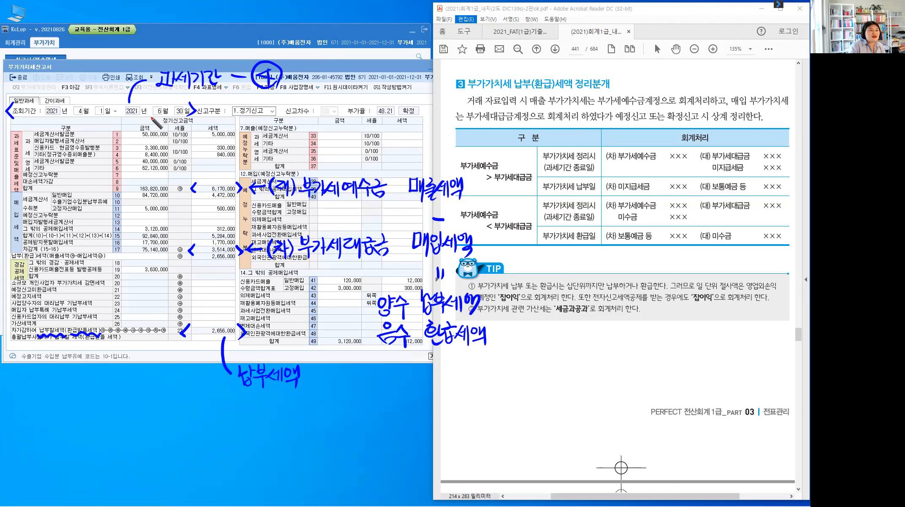
Underline the 6월 30일 end date and 종료일 in the textbook table, and handwrite 정리 beside the row 27 납부세액 label.
{"action": "left_click_drag", "start_coordinate": [153, 117], "coordinate": [193, 117]}
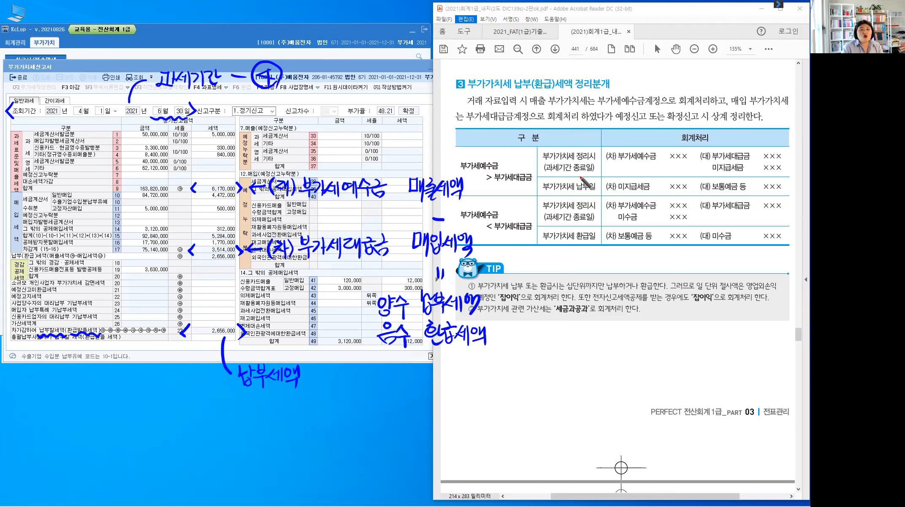
{"action": "left_click_drag", "start_coordinate": [573, 174], "coordinate": [595, 175]}
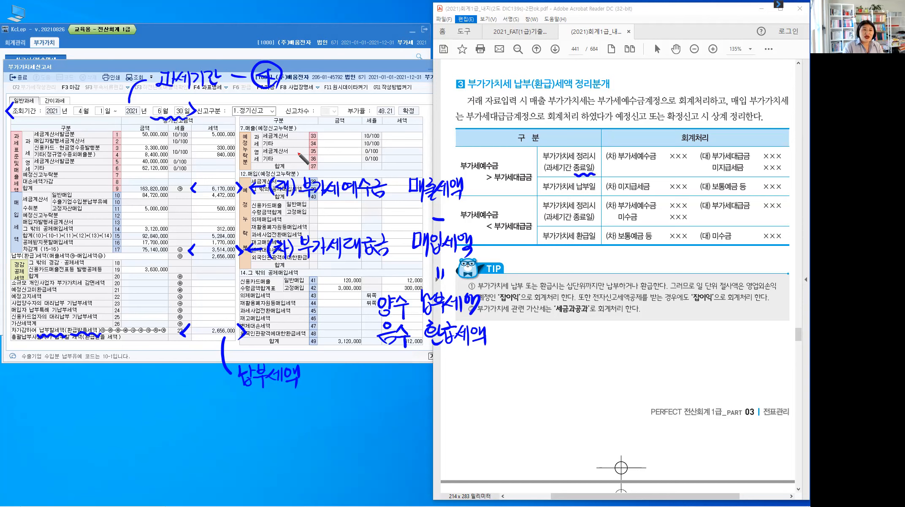
{"action": "left_click_drag", "start_coordinate": [338, 363], "coordinate": [355, 381]}
{"action": "left_click_drag", "start_coordinate": [351, 378], "coordinate": [366, 378]}
{"action": "left_click_drag", "start_coordinate": [370, 364], "coordinate": [369, 380]}
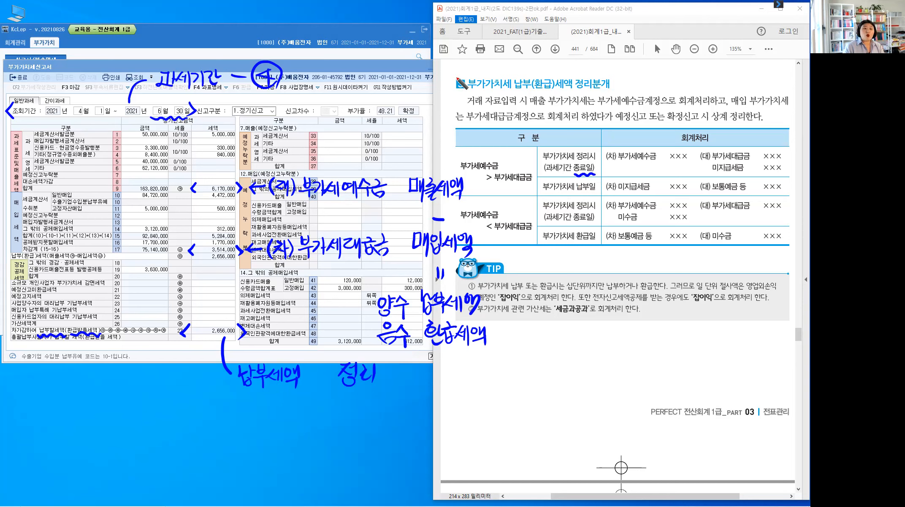
Star the textbook's 정리분개 heading, underline the 2021-12-31 fiscal year end, and handwrite a short note under the return's 6월 30일.
{"action": "left_click_drag", "start_coordinate": [459, 103], "coordinate": [460, 102]}
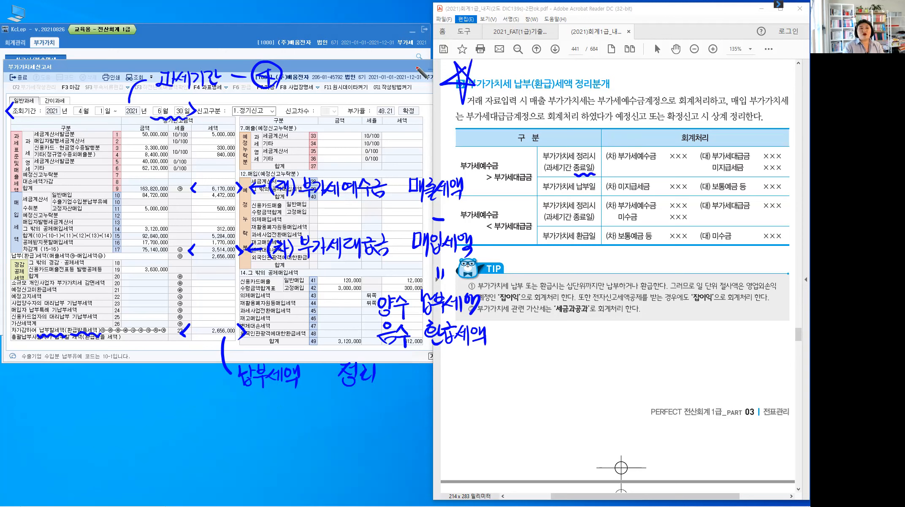
{"action": "left_click_drag", "start_coordinate": [364, 49], "coordinate": [405, 52]}
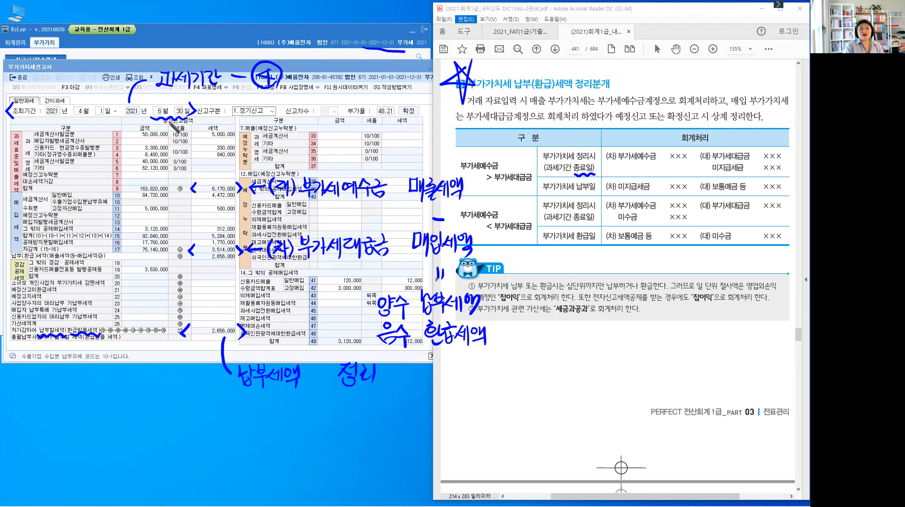
{"action": "mouse_move", "coordinate": [157, 124]}
{"action": "left_mouse_down"}
{"action": "mouse_move", "coordinate": [157, 144]}
{"action": "mouse_move", "coordinate": [183, 117]}
{"action": "left_mouse_up"}
{"action": "left_click_drag", "start_coordinate": [159, 131], "coordinate": [180, 142]}
{"action": "left_click_drag", "start_coordinate": [191, 122], "coordinate": [191, 149]}
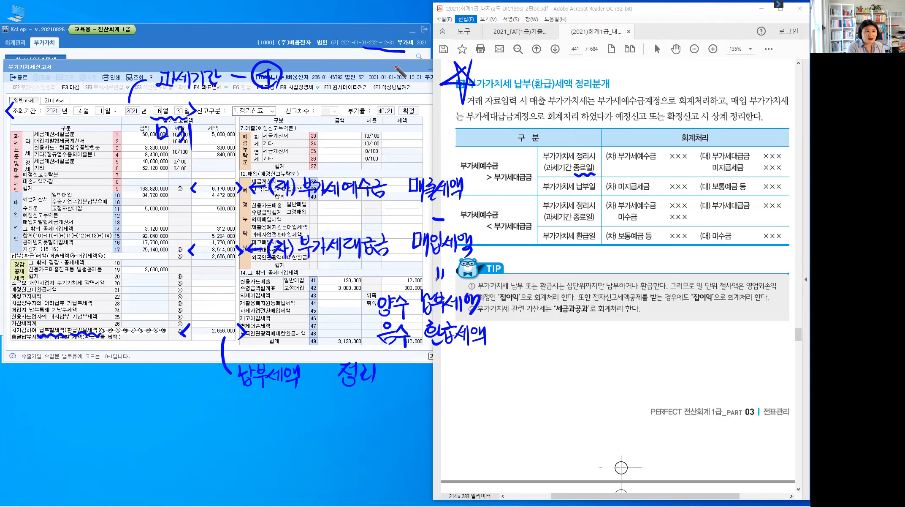
Clear all annotations and draw an arrow to 과세기간 종료일 from the handwritten dates 3/31, 6/30, 9/30 and 12/31.
{"action": "key", "text": "e"}
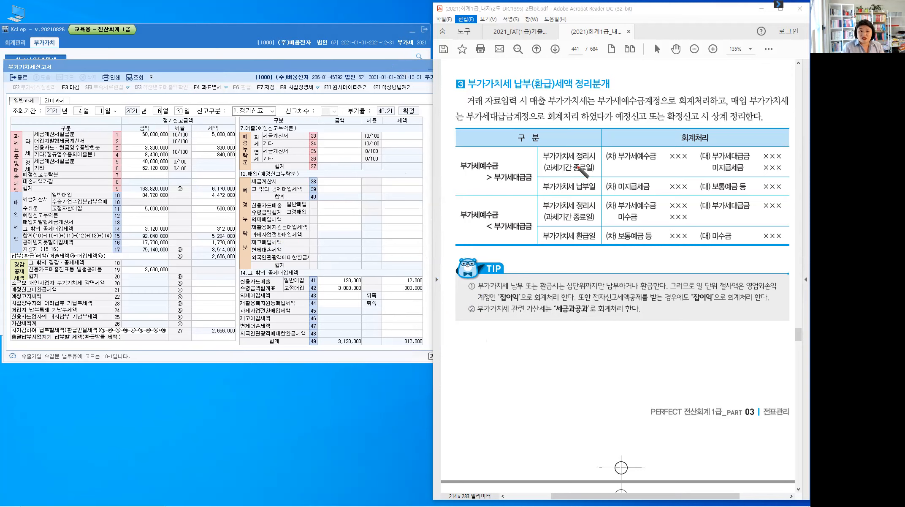
{"action": "left_click_drag", "start_coordinate": [583, 161], "coordinate": [638, 76]}
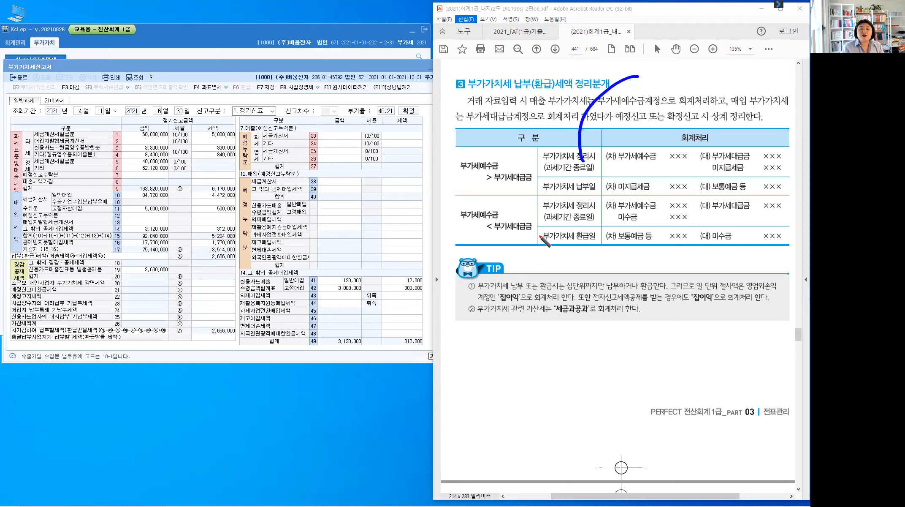
{"action": "left_click_drag", "start_coordinate": [580, 162], "coordinate": [590, 163]}
{"action": "mouse_move", "coordinate": [642, 71]}
{"action": "left_mouse_down"}
{"action": "mouse_move", "coordinate": [681, 84]}
{"action": "mouse_move", "coordinate": [713, 66]}
{"action": "mouse_move", "coordinate": [714, 83]}
{"action": "mouse_move", "coordinate": [737, 71]}
{"action": "mouse_move", "coordinate": [774, 85]}
{"action": "left_mouse_up"}
{"action": "left_click", "coordinate": [677, 69]}
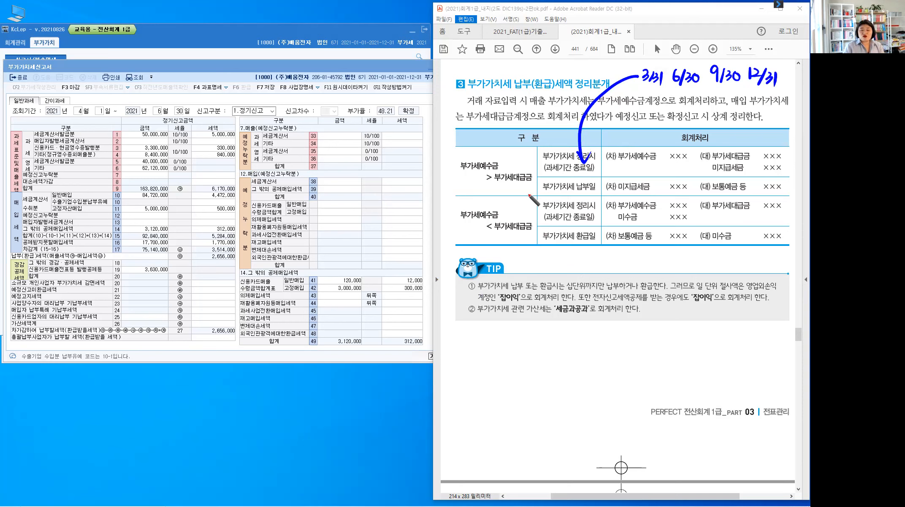
Handwrite a 500/400 example with 미지급세금 100 in the 부가세예수금 > 부가세대급금 case, and circle the return's row 9 and row 27 tax amounts.
{"action": "mouse_move", "coordinate": [475, 146]}
{"action": "left_mouse_down"}
{"action": "mouse_move", "coordinate": [481, 163]}
{"action": "mouse_move", "coordinate": [528, 166]}
{"action": "left_mouse_up"}
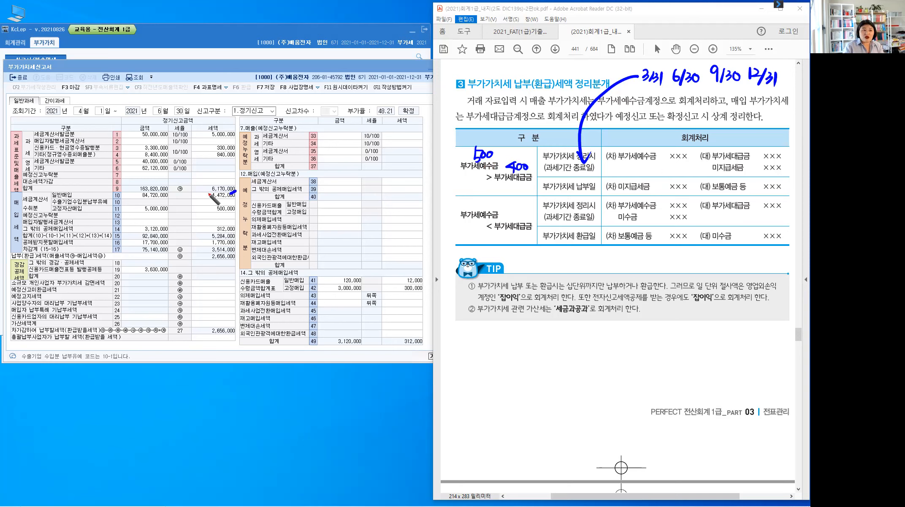
{"action": "left_click_drag", "start_coordinate": [230, 179], "coordinate": [236, 206]}
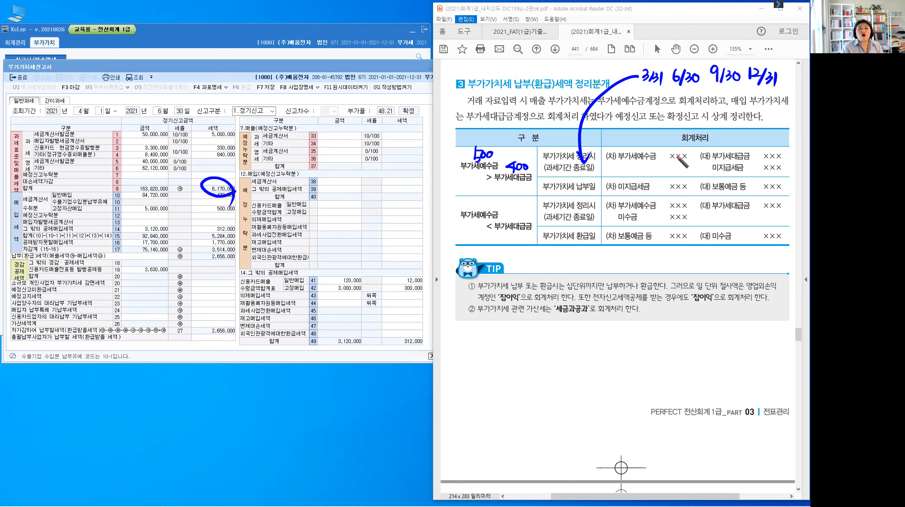
{"action": "mouse_move", "coordinate": [672, 150]}
{"action": "left_mouse_down"}
{"action": "mouse_move", "coordinate": [670, 158]}
{"action": "mouse_move", "coordinate": [685, 152]}
{"action": "left_mouse_up"}
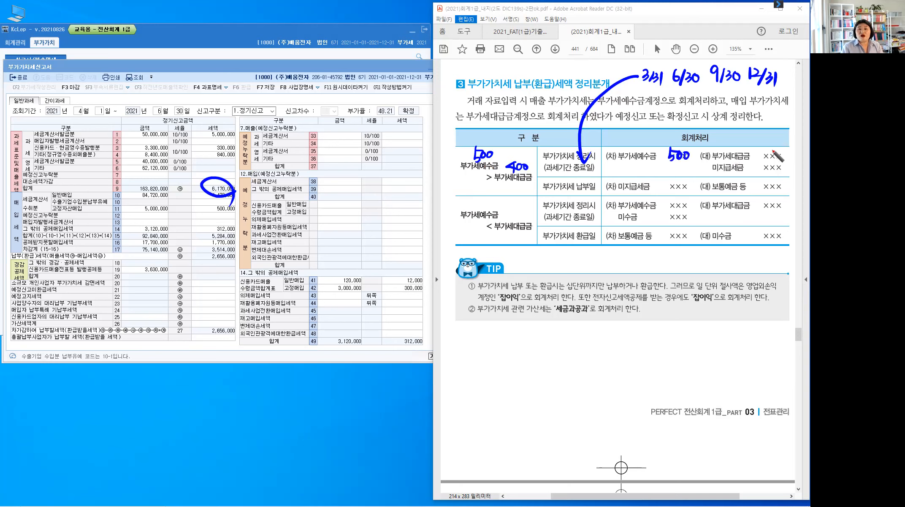
{"action": "mouse_move", "coordinate": [772, 152]}
{"action": "left_mouse_down"}
{"action": "mouse_move", "coordinate": [765, 156]}
{"action": "mouse_move", "coordinate": [788, 155]}
{"action": "left_mouse_up"}
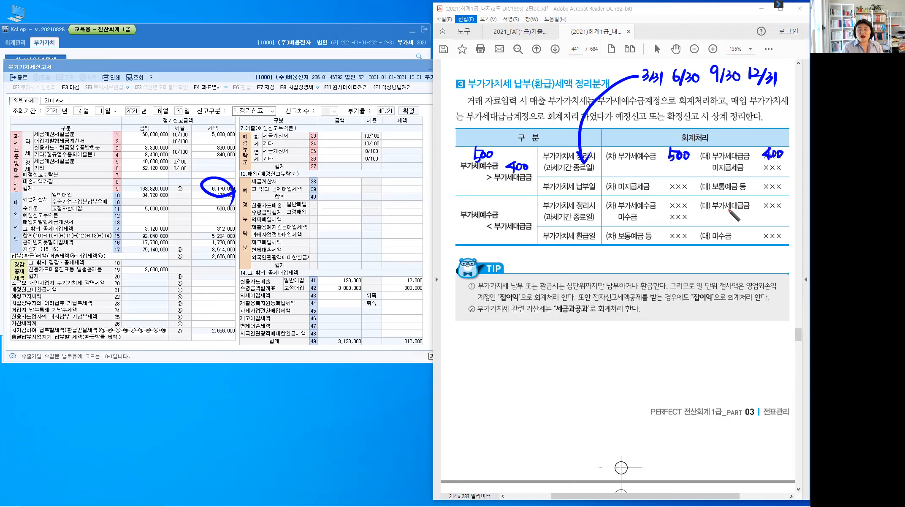
{"action": "mouse_move", "coordinate": [767, 163]}
{"action": "left_mouse_down"}
{"action": "mouse_move", "coordinate": [767, 174]}
{"action": "mouse_move", "coordinate": [786, 166]}
{"action": "left_mouse_up"}
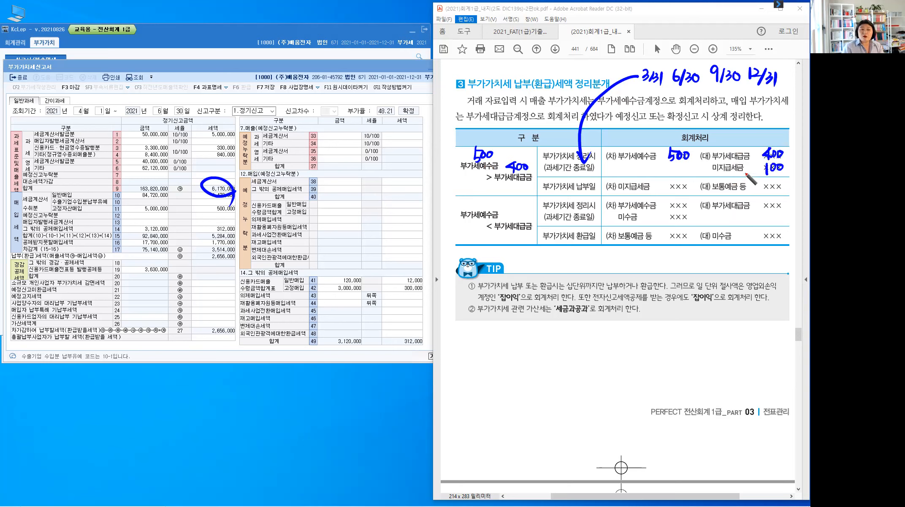
{"action": "left_click_drag", "start_coordinate": [216, 329], "coordinate": [232, 337]}
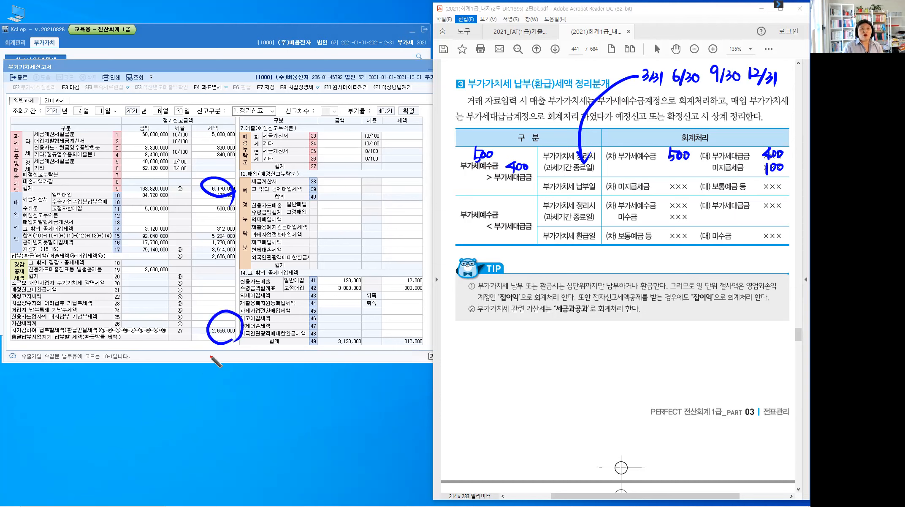
Handwrite a 500/700 example with 미수금 200 in the 부가세예수금 < 부가세대급금 case and its 정리시 entry.
{"action": "left_click_drag", "start_coordinate": [476, 194], "coordinate": [477, 209]}
{"action": "left_click_drag", "start_coordinate": [485, 203], "coordinate": [493, 203]}
{"action": "left_click_drag", "start_coordinate": [475, 195], "coordinate": [515, 219]}
{"action": "left_click_drag", "start_coordinate": [518, 212], "coordinate": [526, 213]}
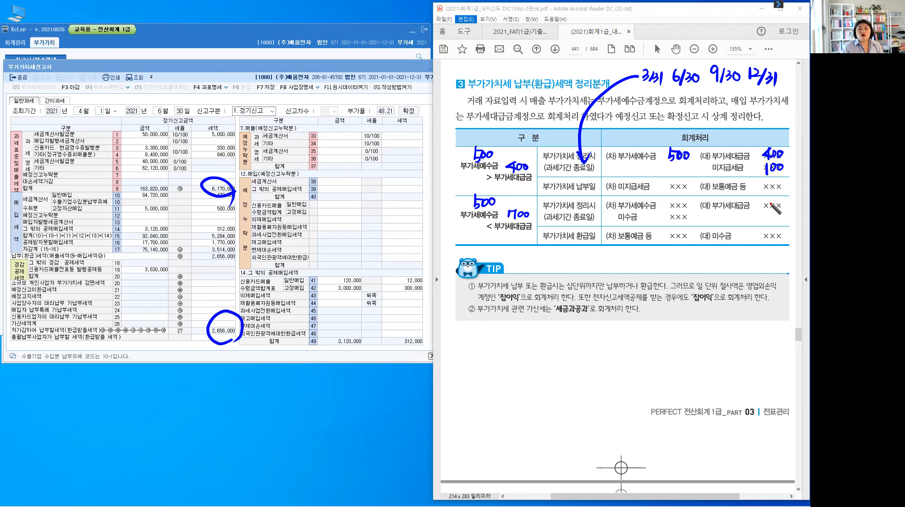
{"action": "mouse_move", "coordinate": [674, 198]}
{"action": "left_mouse_down"}
{"action": "mouse_move", "coordinate": [677, 208]}
{"action": "mouse_move", "coordinate": [685, 202]}
{"action": "left_mouse_up"}
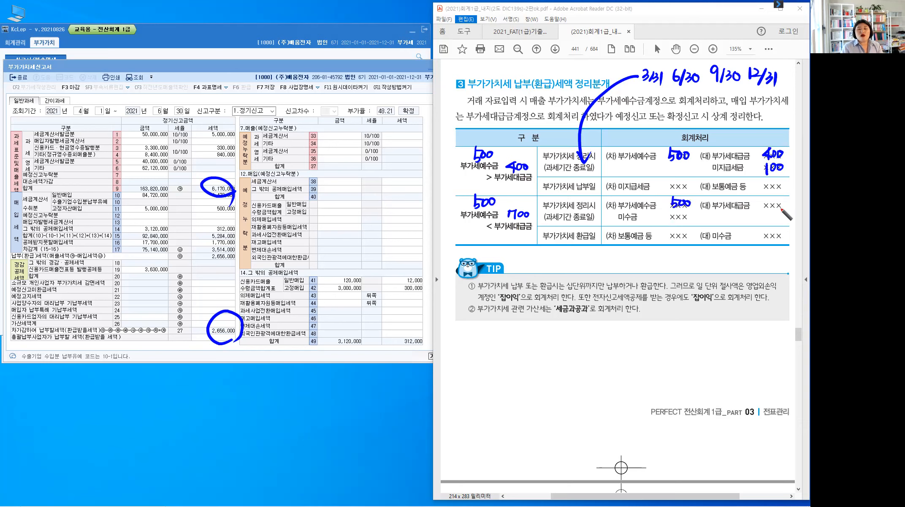
{"action": "left_click_drag", "start_coordinate": [768, 201], "coordinate": [770, 208]}
{"action": "left_click_drag", "start_coordinate": [771, 202], "coordinate": [776, 203]}
{"action": "left_click_drag", "start_coordinate": [781, 203], "coordinate": [782, 203]}
{"action": "left_click_drag", "start_coordinate": [669, 216], "coordinate": [693, 218]}
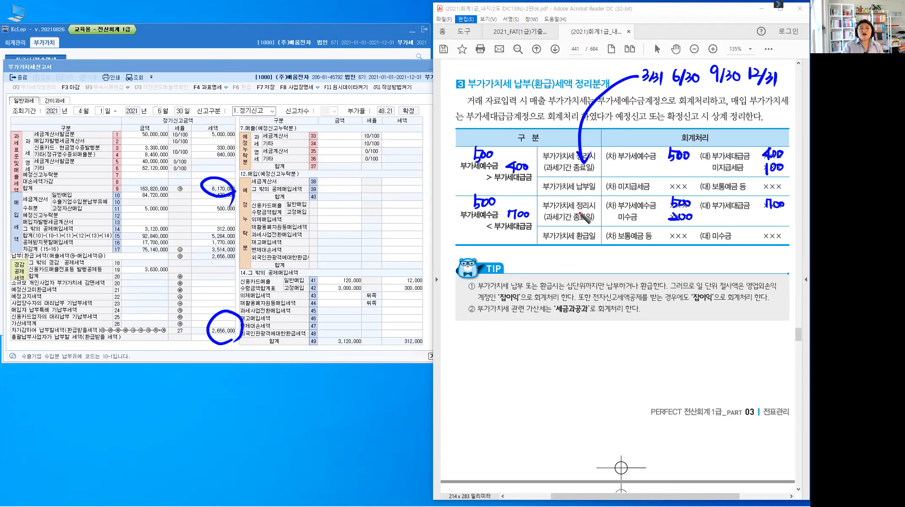
Underline the four period-end dates and link them to the handwritten deadlines 4/25, 7/25, 10/25 and 1/25.
{"action": "left_click_drag", "start_coordinate": [640, 88], "coordinate": [781, 88]}
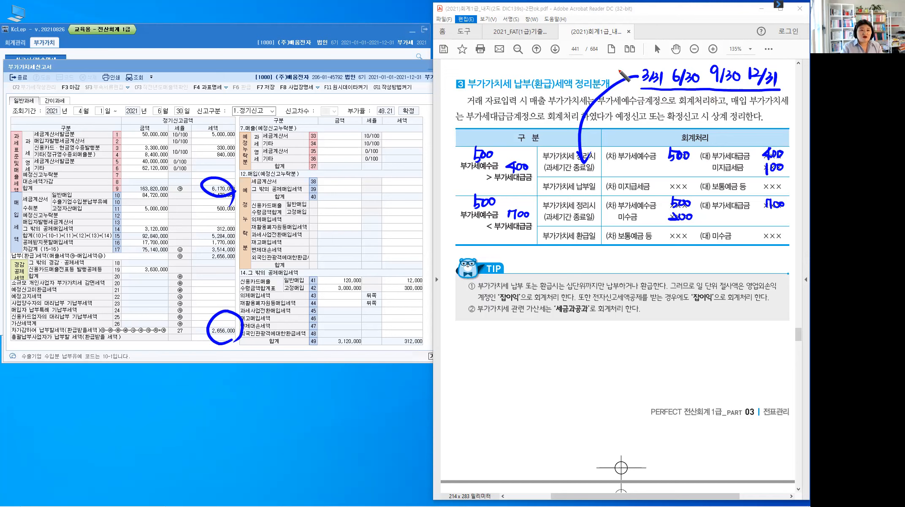
{"action": "left_click_drag", "start_coordinate": [649, 59], "coordinate": [654, 34]}
{"action": "mouse_move", "coordinate": [662, 34]}
{"action": "left_mouse_down"}
{"action": "mouse_move", "coordinate": [672, 28]}
{"action": "mouse_move", "coordinate": [681, 41]}
{"action": "left_mouse_up"}
{"action": "mouse_move", "coordinate": [689, 30]}
{"action": "left_mouse_down"}
{"action": "mouse_move", "coordinate": [683, 41]}
{"action": "mouse_move", "coordinate": [716, 28]}
{"action": "left_mouse_up"}
{"action": "left_click_drag", "start_coordinate": [722, 26], "coordinate": [729, 38]}
{"action": "left_click_drag", "start_coordinate": [736, 29], "coordinate": [742, 37]}
{"action": "mouse_move", "coordinate": [745, 26]}
{"action": "left_mouse_down"}
{"action": "mouse_move", "coordinate": [754, 52]}
{"action": "mouse_move", "coordinate": [762, 44]}
{"action": "mouse_move", "coordinate": [777, 50]}
{"action": "mouse_move", "coordinate": [796, 71]}
{"action": "left_mouse_up"}
Handwrite the label 신고·납부기간 beside the filing deadlines.
{"action": "left_click_drag", "start_coordinate": [548, 35], "coordinate": [542, 47]}
{"action": "mouse_move", "coordinate": [549, 34]}
{"action": "left_mouse_down"}
{"action": "mouse_move", "coordinate": [550, 47]}
{"action": "mouse_move", "coordinate": [562, 44]}
{"action": "left_mouse_up"}
{"action": "left_click", "coordinate": [568, 42]}
{"action": "left_click_drag", "start_coordinate": [555, 47], "coordinate": [579, 41]}
{"action": "mouse_move", "coordinate": [582, 31]}
{"action": "left_mouse_down"}
{"action": "mouse_move", "coordinate": [582, 52]}
{"action": "mouse_move", "coordinate": [592, 39]}
{"action": "left_mouse_up"}
{"action": "left_click_drag", "start_coordinate": [584, 42], "coordinate": [596, 43]}
{"action": "mouse_move", "coordinate": [590, 43]}
{"action": "left_mouse_down"}
{"action": "mouse_move", "coordinate": [590, 52]}
{"action": "mouse_move", "coordinate": [603, 42]}
{"action": "left_mouse_up"}
{"action": "mouse_move", "coordinate": [606, 30]}
{"action": "left_mouse_down"}
{"action": "mouse_move", "coordinate": [606, 47]}
{"action": "mouse_move", "coordinate": [618, 42]}
{"action": "left_mouse_up"}
{"action": "left_click_drag", "start_coordinate": [621, 32], "coordinate": [620, 46]}
{"action": "left_click_drag", "start_coordinate": [612, 44], "coordinate": [623, 51]}
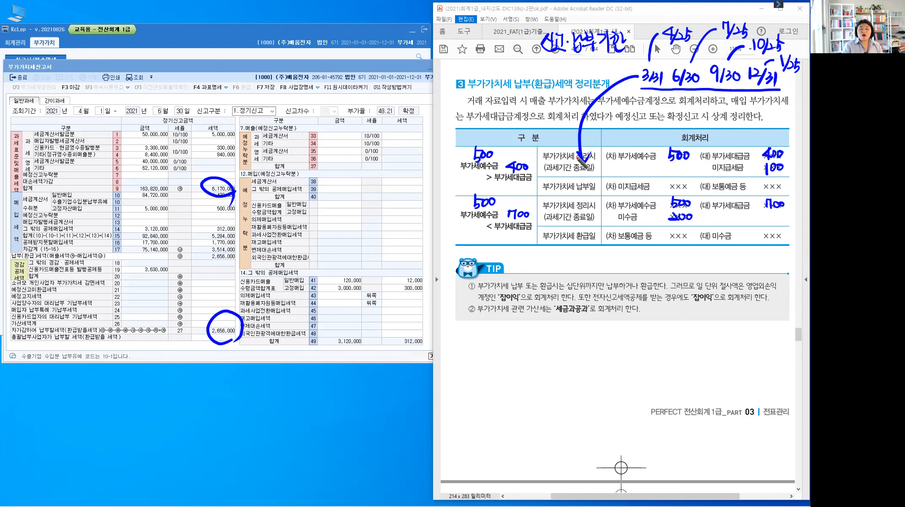
Underline 납부일, draw an arrow carrying 미지급세금 down to its debit, and handwrite 100 on both sides of the payment entry.
{"action": "left_click_drag", "start_coordinate": [576, 191], "coordinate": [597, 191]}
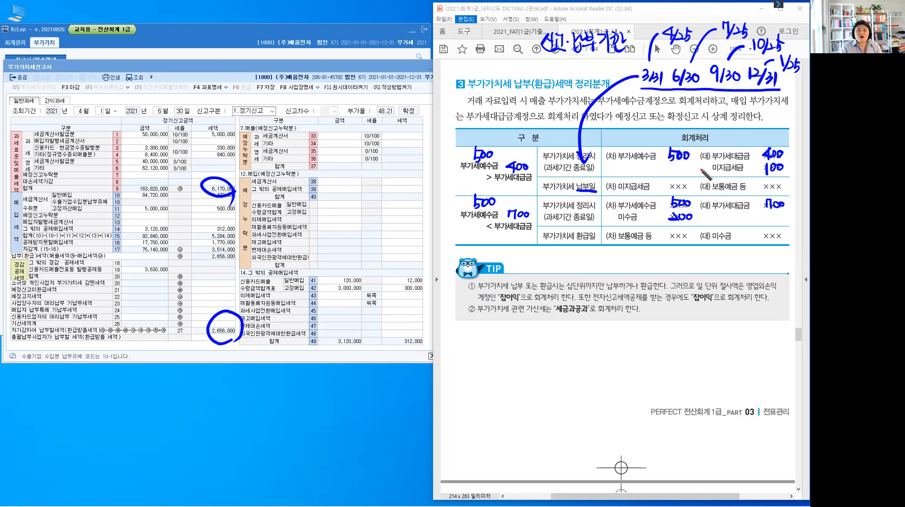
{"action": "left_click_drag", "start_coordinate": [711, 168], "coordinate": [663, 184]}
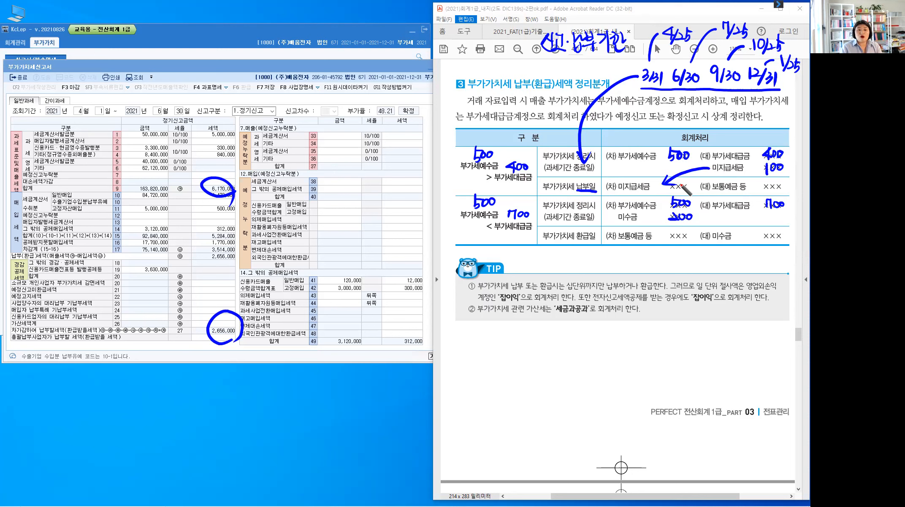
{"action": "mouse_move", "coordinate": [681, 181]}
{"action": "left_mouse_down"}
{"action": "mouse_move", "coordinate": [680, 192]}
{"action": "mouse_move", "coordinate": [695, 186]}
{"action": "left_mouse_up"}
{"action": "mouse_move", "coordinate": [769, 183]}
{"action": "left_mouse_down"}
{"action": "mouse_move", "coordinate": [769, 192]}
{"action": "mouse_move", "coordinate": [775, 183]}
{"action": "left_mouse_up"}
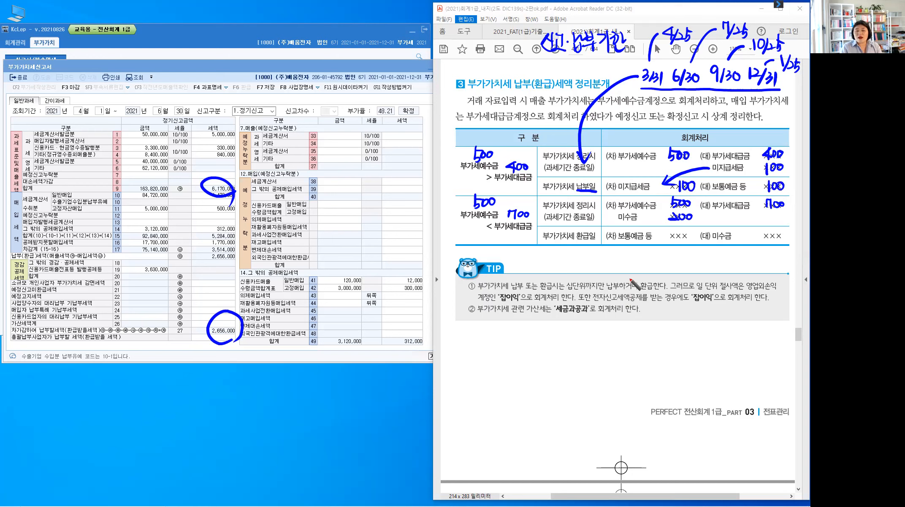
Draw an arrow carrying 미수금 to its credit in the 환급일 entry, and handwrite 200 on both sides.
{"action": "left_click_drag", "start_coordinate": [702, 218], "coordinate": [764, 223]}
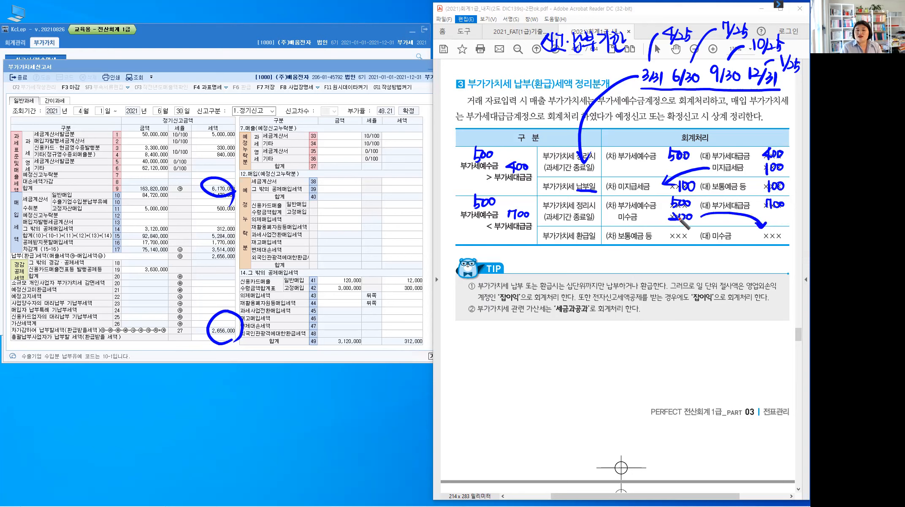
{"action": "left_click_drag", "start_coordinate": [759, 232], "coordinate": [787, 237]}
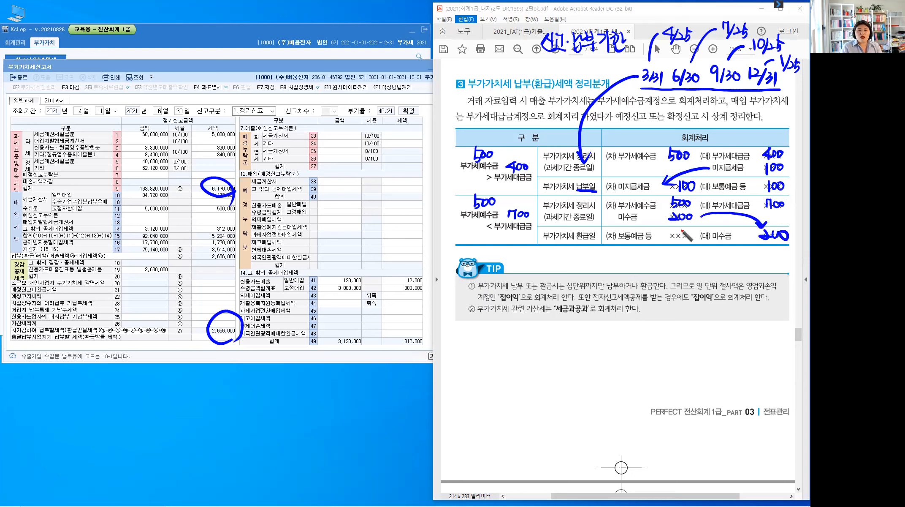
{"action": "left_click_drag", "start_coordinate": [672, 233], "coordinate": [702, 238]}
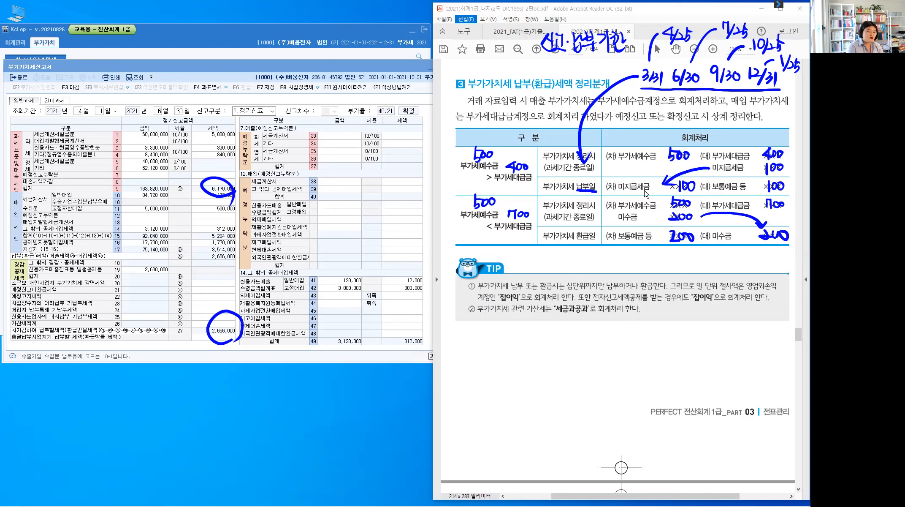
Clear all annotations and tick the return's row 9, 납부(환급)세액 and row 27 tax amounts.
{"action": "key", "text": "e"}
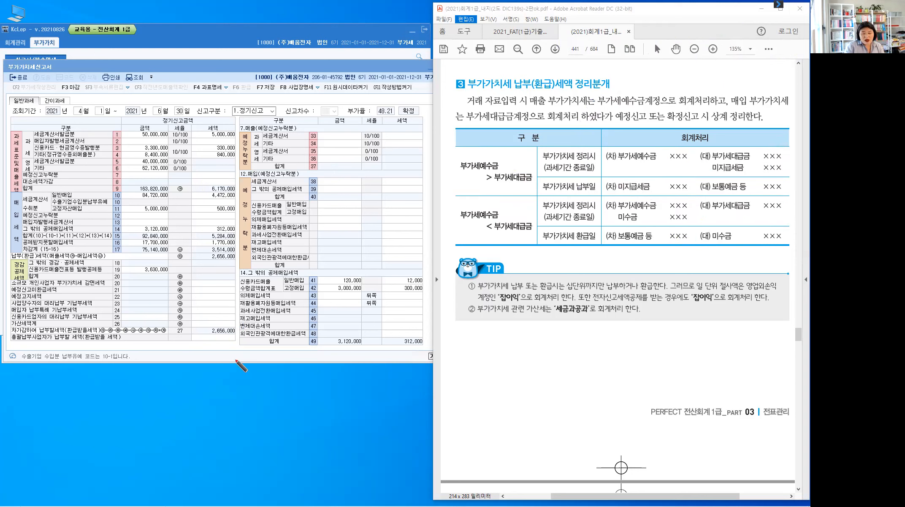
{"action": "left_click_drag", "start_coordinate": [240, 189], "coordinate": [233, 196]}
{"action": "left_click_drag", "start_coordinate": [240, 255], "coordinate": [234, 262]}
{"action": "left_click_drag", "start_coordinate": [239, 332], "coordinate": [235, 338]}
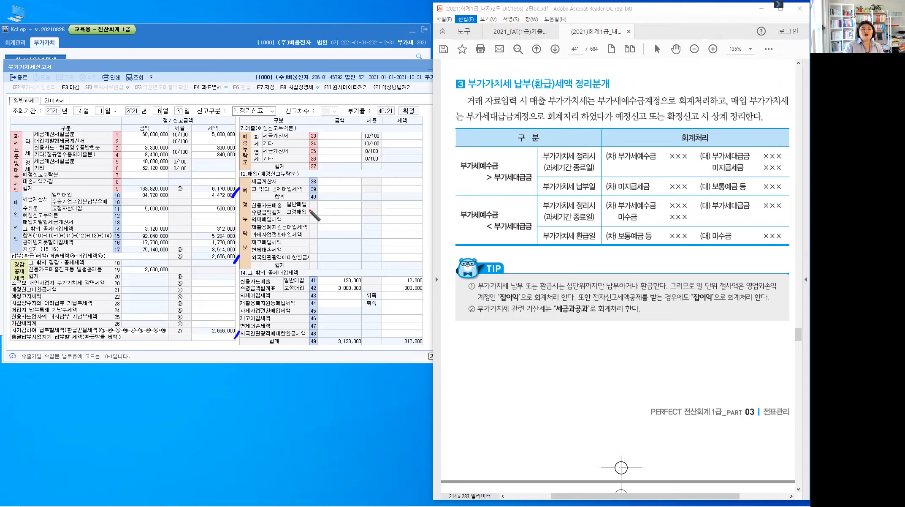
Handwrite the example amount 6.172.454 beside the return's row 9 tax total.
{"action": "mouse_move", "coordinate": [315, 165]}
{"action": "left_mouse_down"}
{"action": "mouse_move", "coordinate": [307, 179]}
{"action": "mouse_move", "coordinate": [335, 174]}
{"action": "left_mouse_up"}
{"action": "left_click", "coordinate": [321, 180]}
{"action": "mouse_move", "coordinate": [340, 163]}
{"action": "left_mouse_down"}
{"action": "mouse_move", "coordinate": [349, 174]}
{"action": "mouse_move", "coordinate": [380, 170]}
{"action": "left_mouse_up"}
{"action": "left_click", "coordinate": [363, 170]}
{"action": "left_click_drag", "start_coordinate": [378, 158], "coordinate": [382, 173]}
{"action": "left_click_drag", "start_coordinate": [384, 160], "coordinate": [411, 170]}
{"action": "left_click_drag", "start_coordinate": [403, 159], "coordinate": [402, 178]}
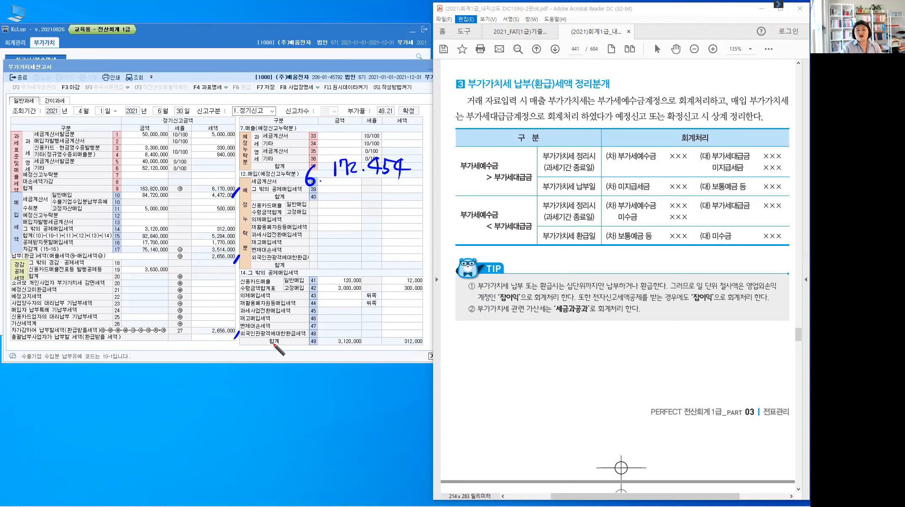
Mark off 일 단위 절사액 in the textbook's TIP and handwrite 단수차액 above it.
{"action": "mouse_move", "coordinate": [695, 279]}
{"action": "left_mouse_down"}
{"action": "mouse_move", "coordinate": [735, 281]}
{"action": "mouse_move", "coordinate": [709, 270]}
{"action": "left_mouse_up"}
{"action": "left_click_drag", "start_coordinate": [711, 262], "coordinate": [714, 266]}
{"action": "mouse_move", "coordinate": [703, 272]}
{"action": "left_mouse_down"}
{"action": "mouse_move", "coordinate": [713, 276]}
{"action": "mouse_move", "coordinate": [716, 265]}
{"action": "left_mouse_up"}
{"action": "mouse_move", "coordinate": [721, 260]}
{"action": "left_mouse_down"}
{"action": "mouse_move", "coordinate": [727, 274]}
{"action": "mouse_move", "coordinate": [748, 278]}
{"action": "left_mouse_up"}
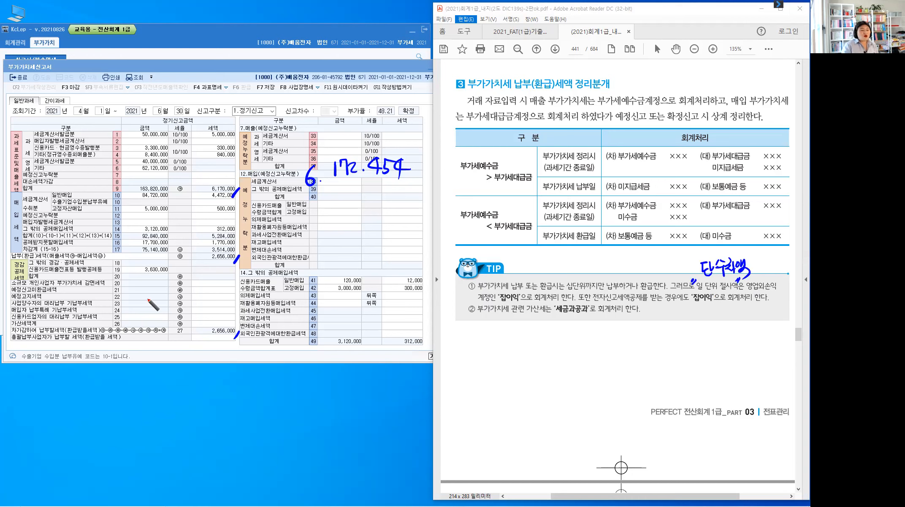
Bracket the return's rows 18 to 25 and draw a down arrow with a line below it and an up arrow in the tax column.
{"action": "mouse_move", "coordinate": [123, 261]}
{"action": "left_mouse_down"}
{"action": "mouse_move", "coordinate": [139, 288]}
{"action": "mouse_move", "coordinate": [123, 319]}
{"action": "left_mouse_up"}
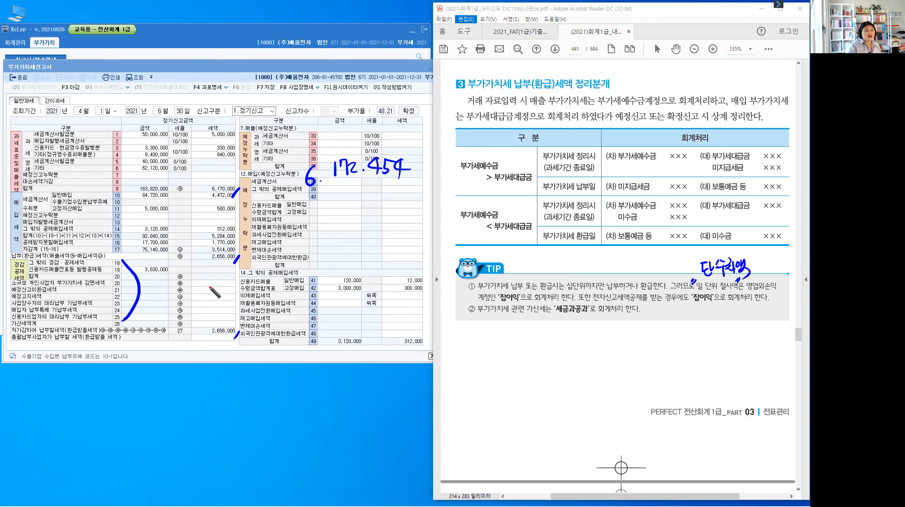
{"action": "mouse_move", "coordinate": [208, 267]}
{"action": "left_mouse_down"}
{"action": "mouse_move", "coordinate": [209, 291]}
{"action": "mouse_move", "coordinate": [215, 279]}
{"action": "mouse_move", "coordinate": [217, 292]}
{"action": "left_mouse_up"}
{"action": "left_click_drag", "start_coordinate": [225, 263], "coordinate": [232, 268]}
{"action": "left_click_drag", "start_coordinate": [202, 299], "coordinate": [221, 299]}
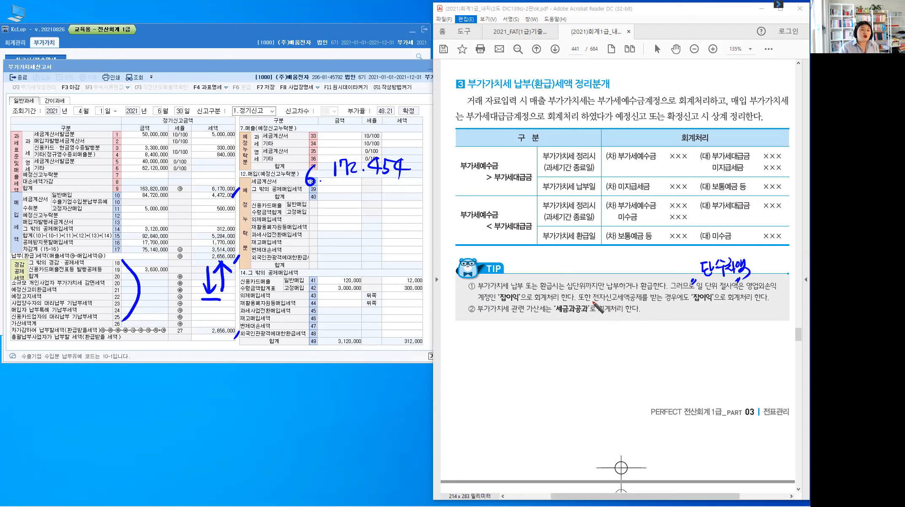
Underline 전자신고세액공제 and 세금과공과 and circle 잡이익 in the TIP, and circle the return's row 26 with an arrow toward 가산세액계.
{"action": "left_click_drag", "start_coordinate": [593, 301], "coordinate": [639, 301]}
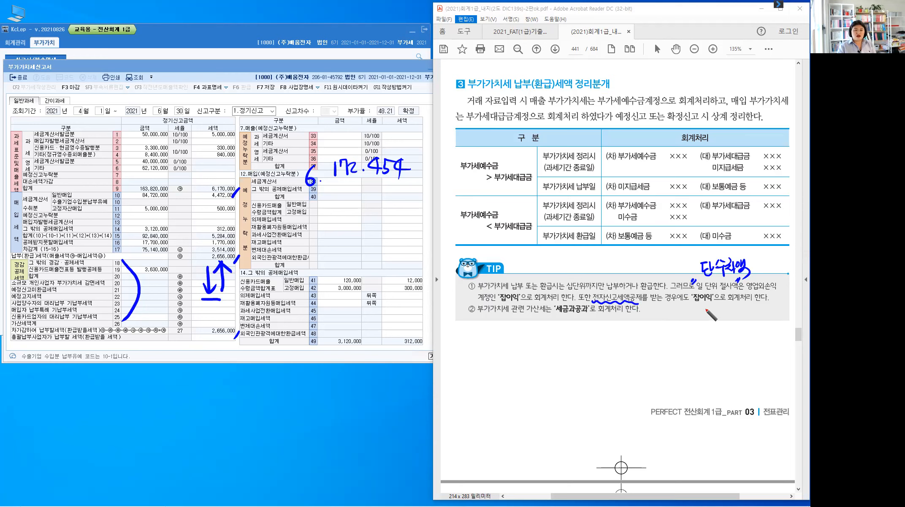
{"action": "left_click_drag", "start_coordinate": [694, 294], "coordinate": [710, 310]}
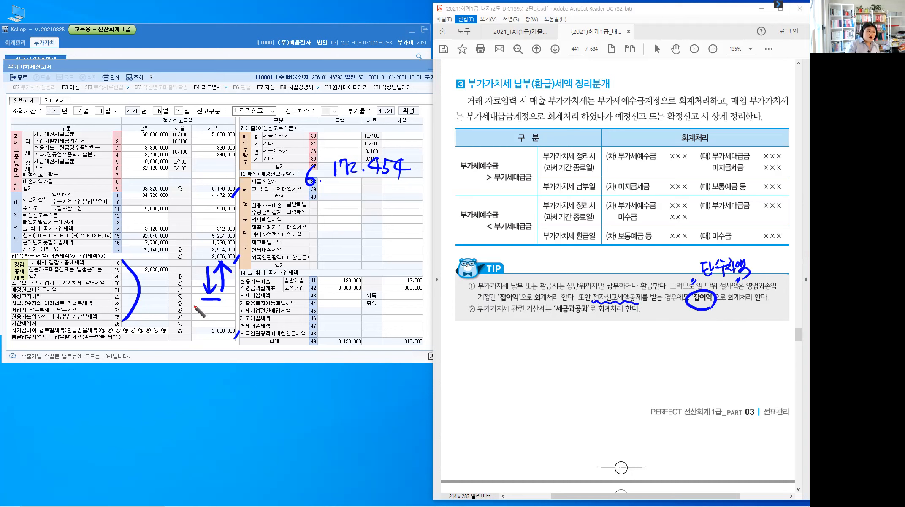
{"action": "mouse_move", "coordinate": [126, 333]}
{"action": "left_mouse_down"}
{"action": "mouse_move", "coordinate": [114, 323]}
{"action": "mouse_move", "coordinate": [59, 330]}
{"action": "mouse_move", "coordinate": [57, 317]}
{"action": "left_mouse_up"}
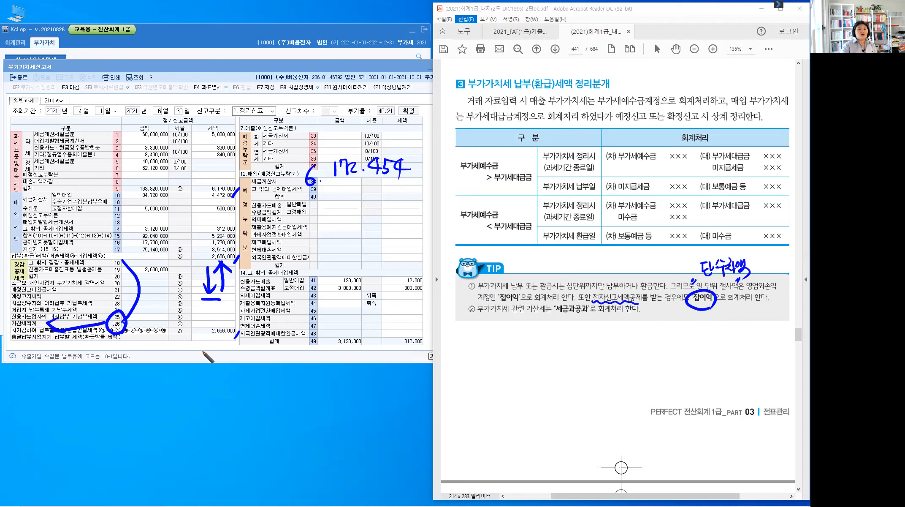
{"action": "left_click_drag", "start_coordinate": [558, 315], "coordinate": [588, 318]}
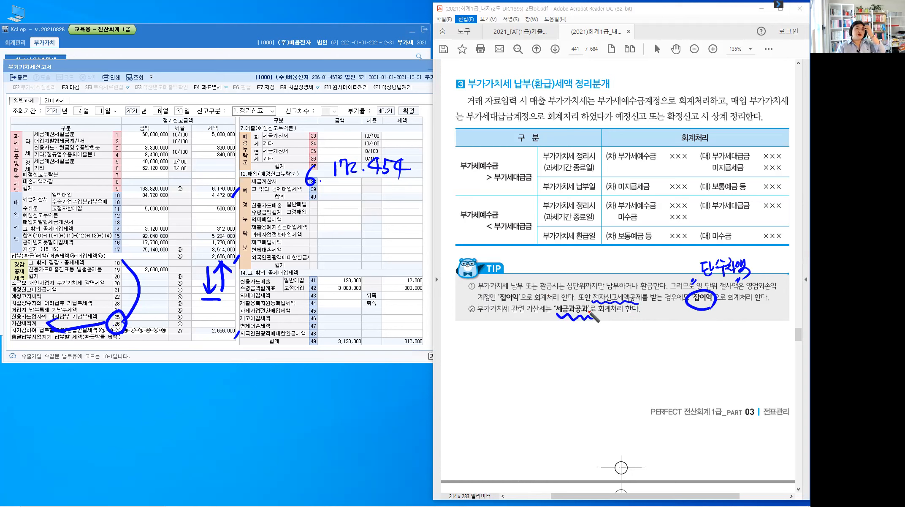
Circle the textbook's 정리분개 table and exit annotation mode, clearing the marks.
{"action": "mouse_move", "coordinate": [592, 232]}
{"action": "left_mouse_down"}
{"action": "mouse_move", "coordinate": [617, 249]}
{"action": "mouse_move", "coordinate": [641, 102]}
{"action": "mouse_move", "coordinate": [608, 247]}
{"action": "left_mouse_up"}
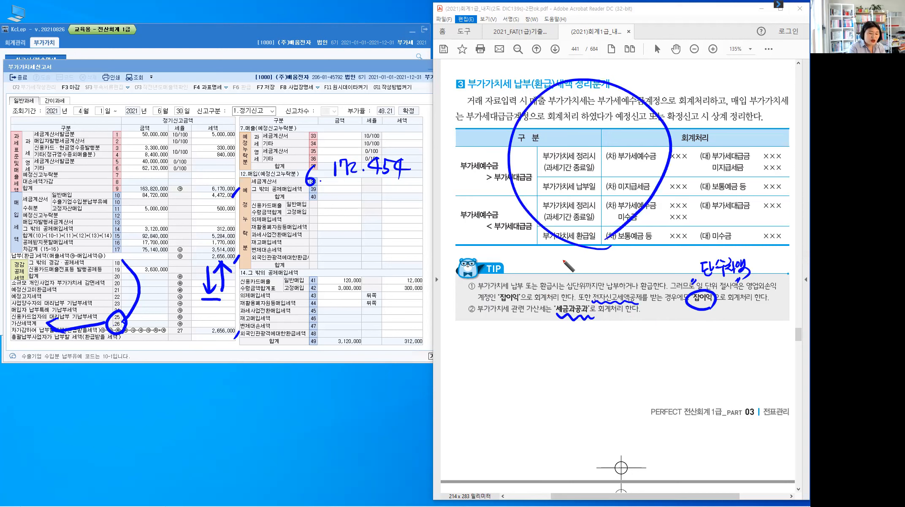
{"action": "key", "text": "Escape"}
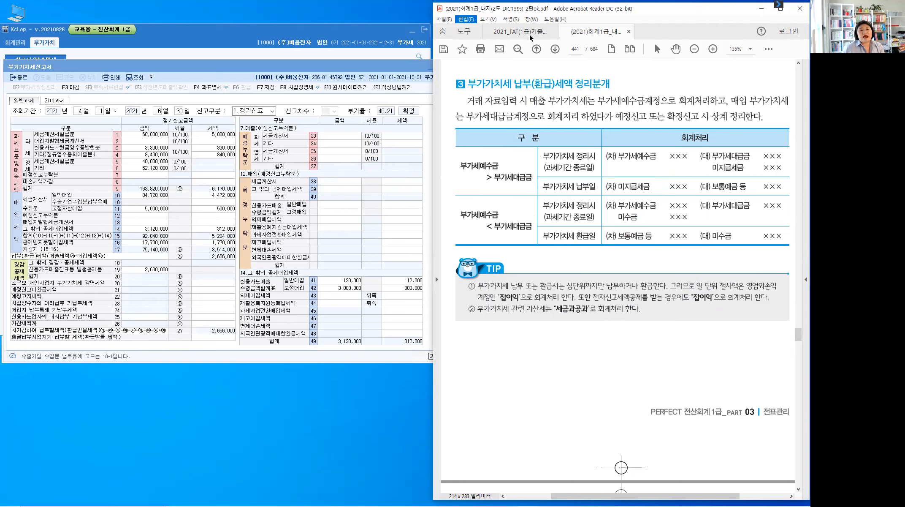
Review item 7 on VAT return accounting in the past-exam PDF, and return to the textbook at 실무예제 1.
{"action": "key", "text": "ctrl+Tab"}
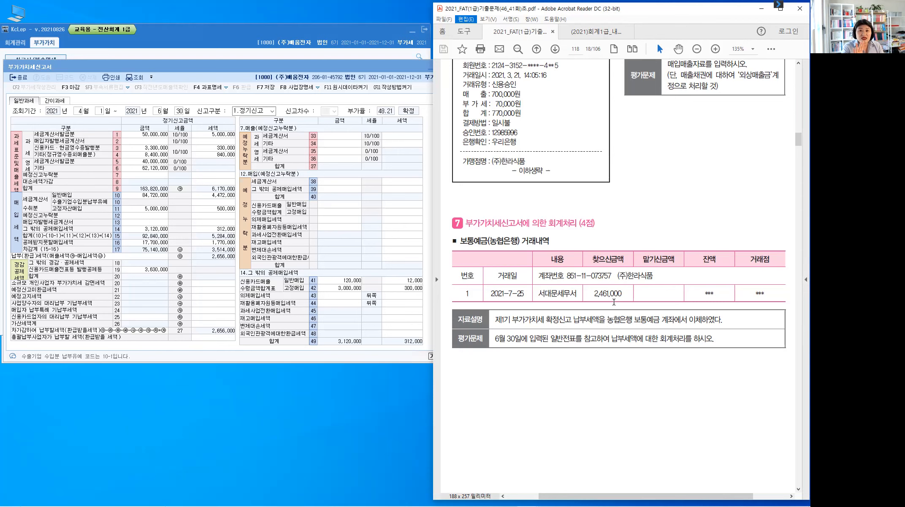
{"action": "left_click", "coordinate": [580, 31]}
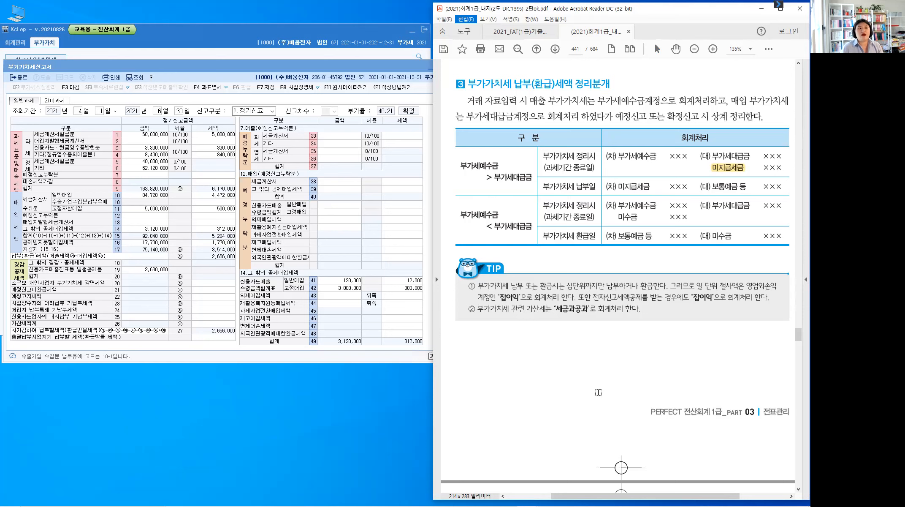
{"action": "scroll", "coordinate": [598, 392], "scroll_direction": "down", "scroll_amount": 3}
{"action": "scroll", "coordinate": [598, 392], "scroll_direction": "down", "scroll_amount": 3}
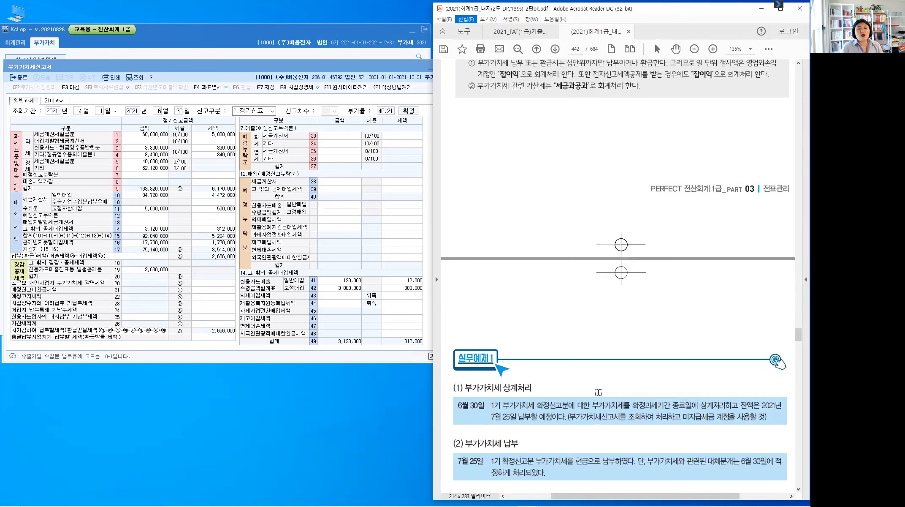
{"action": "scroll", "coordinate": [598, 392], "scroll_direction": "down", "scroll_amount": 5}
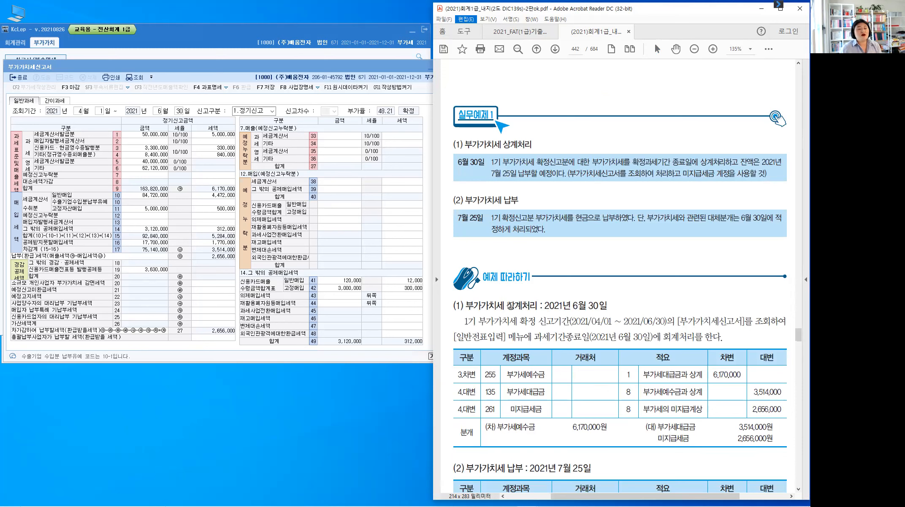
{"action": "scroll", "coordinate": [557, 262], "scroll_direction": "down", "scroll_amount": 1}
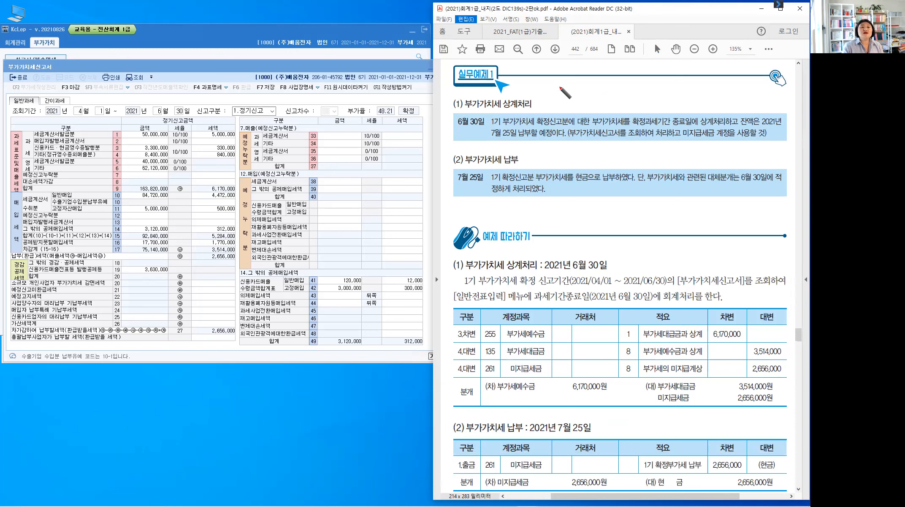
Handwrite 4/1~6/30 above 확정신고분 and 6/30 above 종료일 in the June 30 item, with a slash before 잔액.
{"action": "left_click_drag", "start_coordinate": [549, 90], "coordinate": [543, 113]}
{"action": "left_click_drag", "start_coordinate": [561, 83], "coordinate": [572, 89]}
{"action": "mouse_move", "coordinate": [565, 84]}
{"action": "left_mouse_down"}
{"action": "mouse_move", "coordinate": [567, 100]}
{"action": "mouse_move", "coordinate": [589, 91]}
{"action": "mouse_move", "coordinate": [595, 102]}
{"action": "mouse_move", "coordinate": [601, 91]}
{"action": "mouse_move", "coordinate": [612, 100]}
{"action": "mouse_move", "coordinate": [603, 101]}
{"action": "mouse_move", "coordinate": [612, 89]}
{"action": "left_mouse_up"}
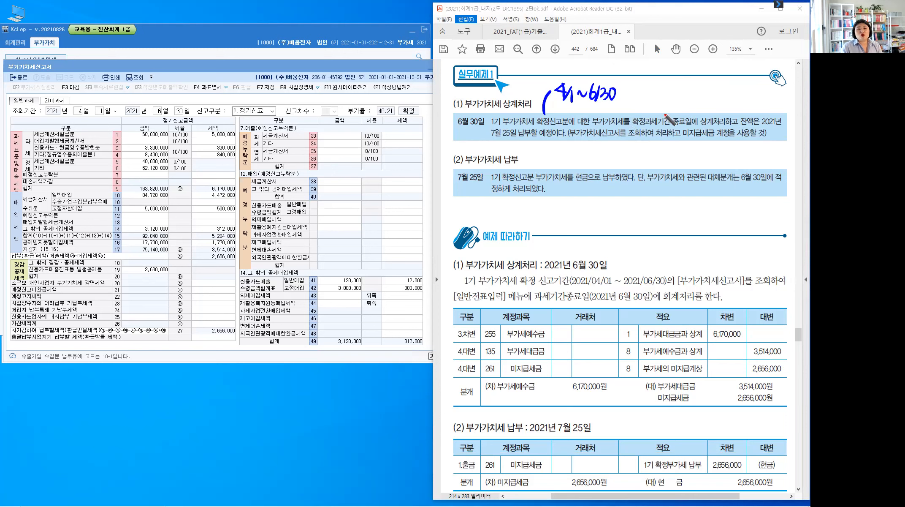
{"action": "mouse_move", "coordinate": [664, 116]}
{"action": "left_mouse_down"}
{"action": "mouse_move", "coordinate": [688, 94]}
{"action": "mouse_move", "coordinate": [688, 109]}
{"action": "left_mouse_up"}
{"action": "mouse_move", "coordinate": [693, 112]}
{"action": "left_mouse_down"}
{"action": "mouse_move", "coordinate": [697, 100]}
{"action": "mouse_move", "coordinate": [737, 126]}
{"action": "left_mouse_up"}
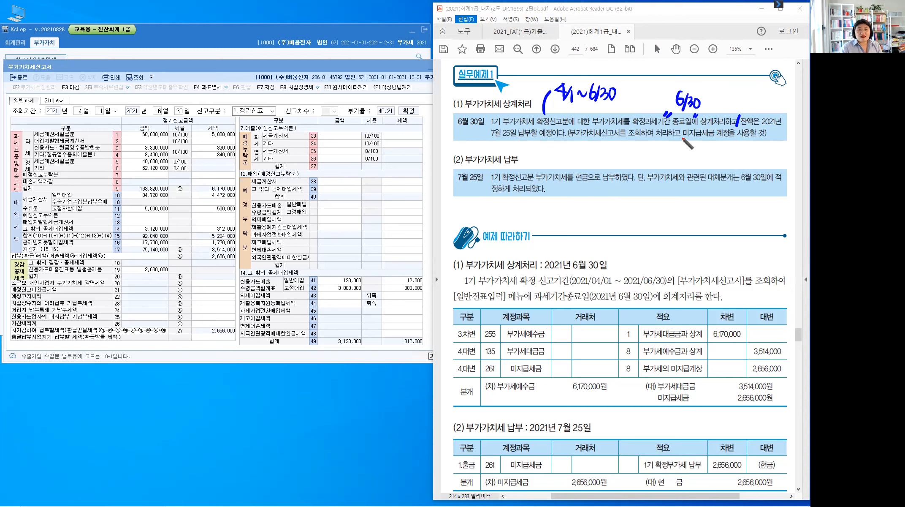
Handwrite 납부세액 and 환급세액 미수금 below the June 30 item, and circle 현금 and underline 6월 30일 in the July 25 item.
{"action": "mouse_move", "coordinate": [665, 151]}
{"action": "left_mouse_down"}
{"action": "mouse_move", "coordinate": [682, 137]}
{"action": "mouse_move", "coordinate": [710, 147]}
{"action": "left_mouse_up"}
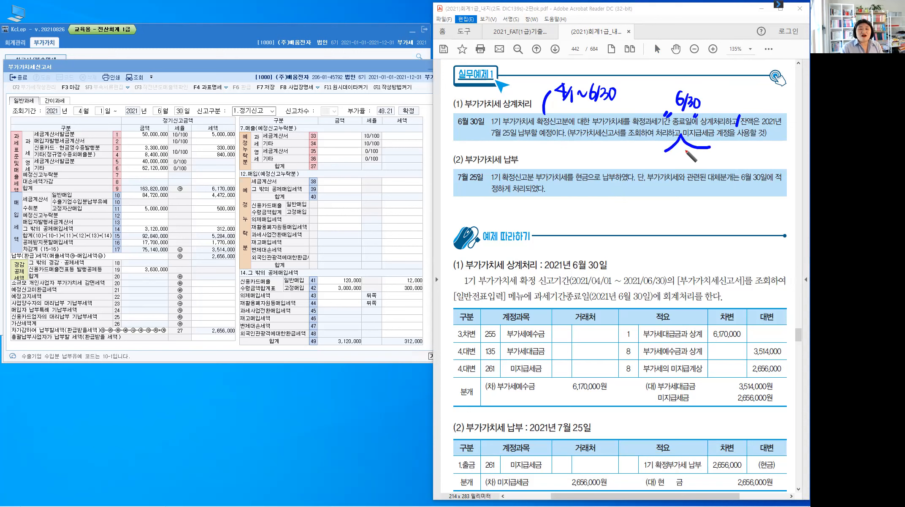
{"action": "left_click_drag", "start_coordinate": [667, 153], "coordinate": [723, 163]}
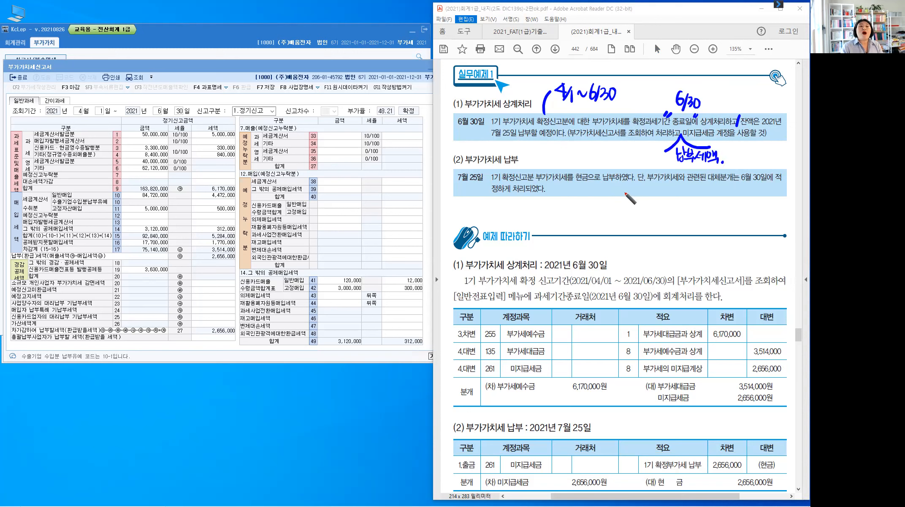
{"action": "mouse_move", "coordinate": [553, 152]}
{"action": "left_mouse_down"}
{"action": "mouse_move", "coordinate": [633, 157]}
{"action": "mouse_move", "coordinate": [636, 169]}
{"action": "left_mouse_up"}
{"action": "left_click", "coordinate": [644, 163]}
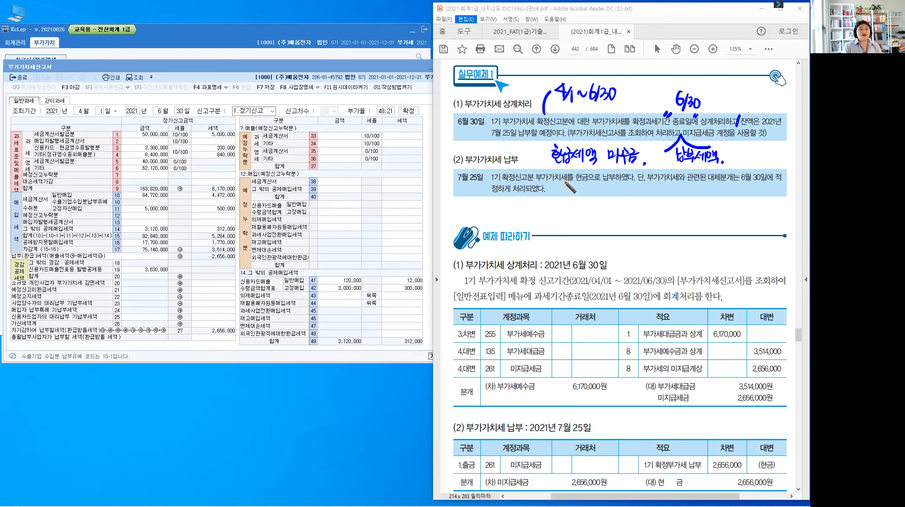
{"action": "left_click_drag", "start_coordinate": [580, 168], "coordinate": [589, 193]}
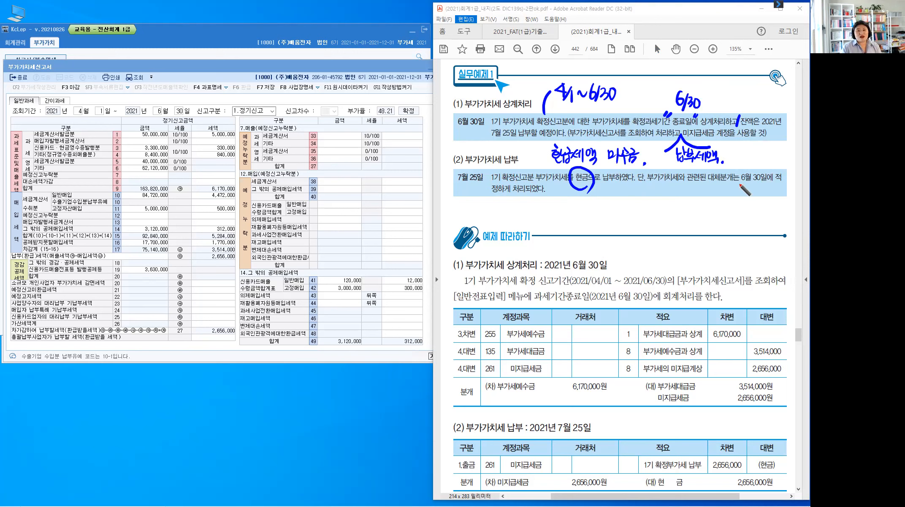
{"action": "left_click_drag", "start_coordinate": [738, 184], "coordinate": [767, 184]}
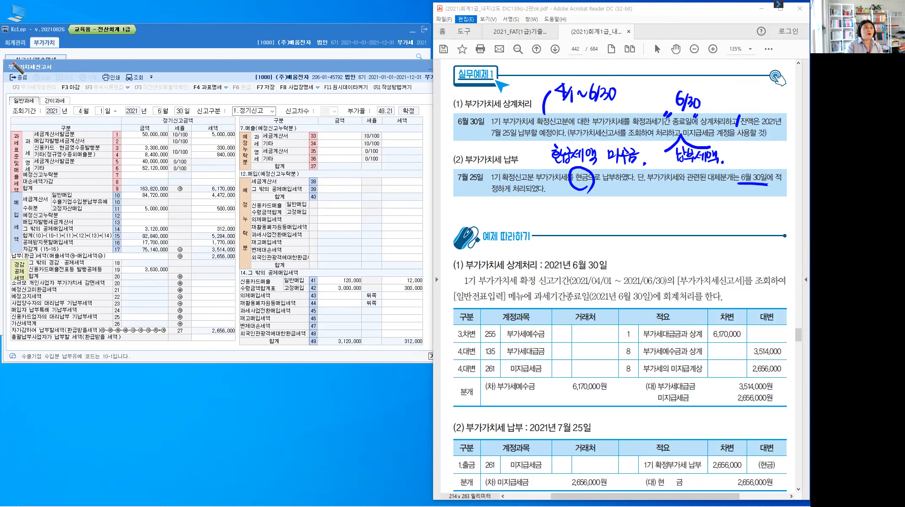
Bracket the 부가가치세신고서 title and circle 마감 in the return window, and clear the marks.
{"action": "left_click_drag", "start_coordinate": [16, 58], "coordinate": [15, 74]}
{"action": "left_click_drag", "start_coordinate": [58, 57], "coordinate": [57, 80]}
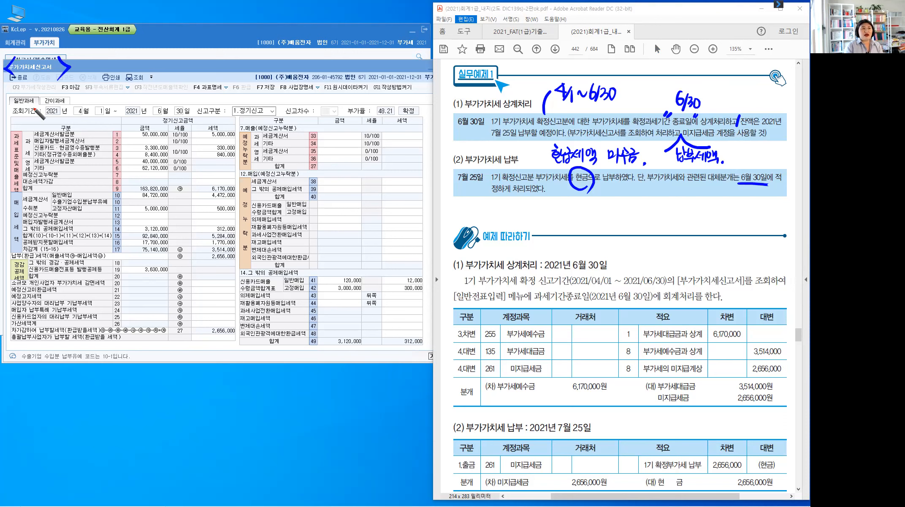
{"action": "left_click_drag", "start_coordinate": [59, 70], "coordinate": [65, 92]}
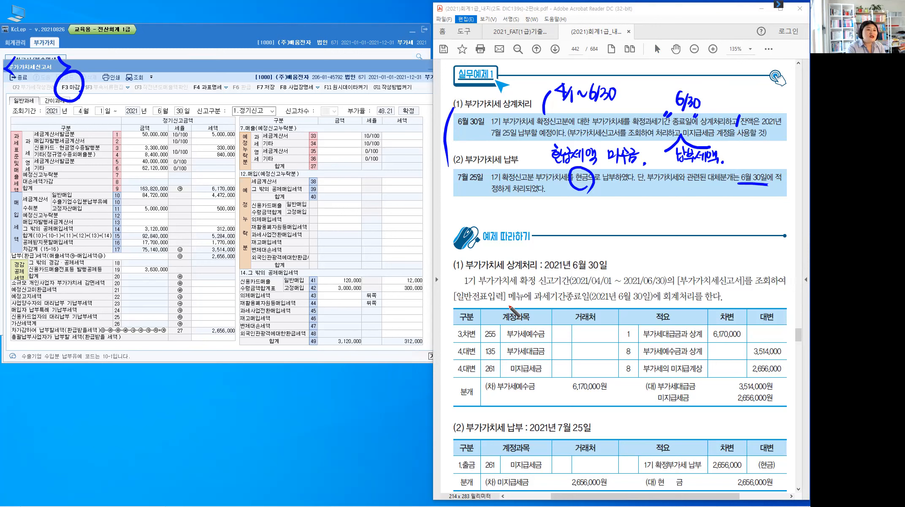
{"action": "key", "text": "e"}
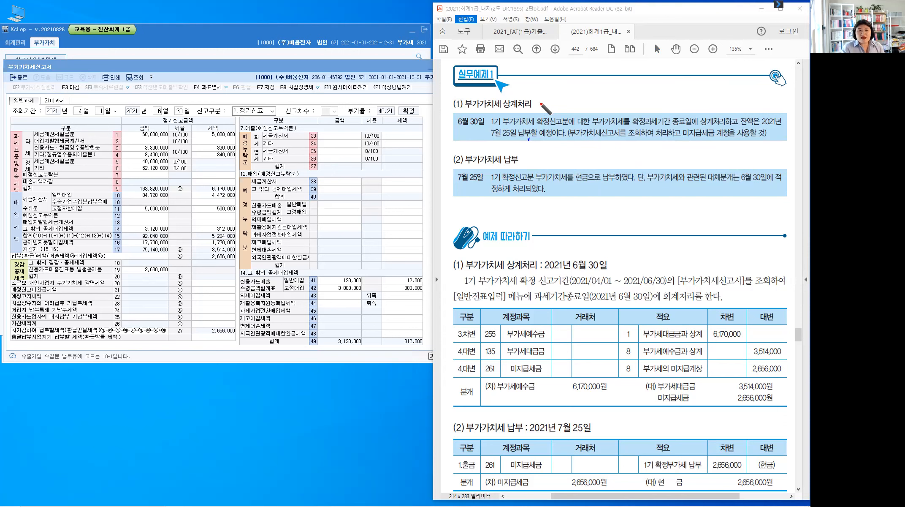
Handwrite D/B beside 부가가치세 상계처리, circle 6월 30일 with 납부서 written below, and exit annotation mode.
{"action": "left_click_drag", "start_coordinate": [538, 100], "coordinate": [569, 108]}
{"action": "left_click_drag", "start_coordinate": [578, 96], "coordinate": [582, 109]}
{"action": "mouse_move", "coordinate": [773, 160]}
{"action": "left_mouse_down"}
{"action": "mouse_move", "coordinate": [760, 192]}
{"action": "mouse_move", "coordinate": [742, 179]}
{"action": "mouse_move", "coordinate": [731, 201]}
{"action": "left_mouse_up"}
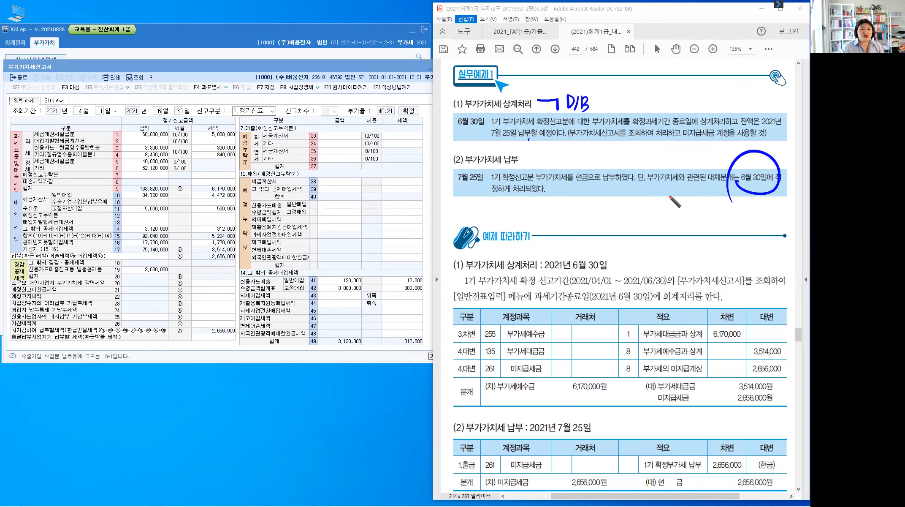
{"action": "left_click_drag", "start_coordinate": [670, 207], "coordinate": [713, 204]}
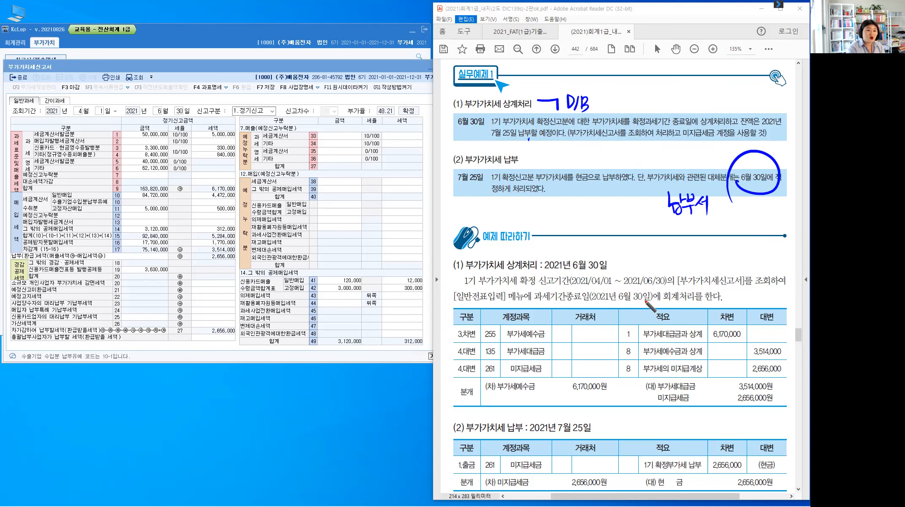
{"action": "key", "text": "Delete"}
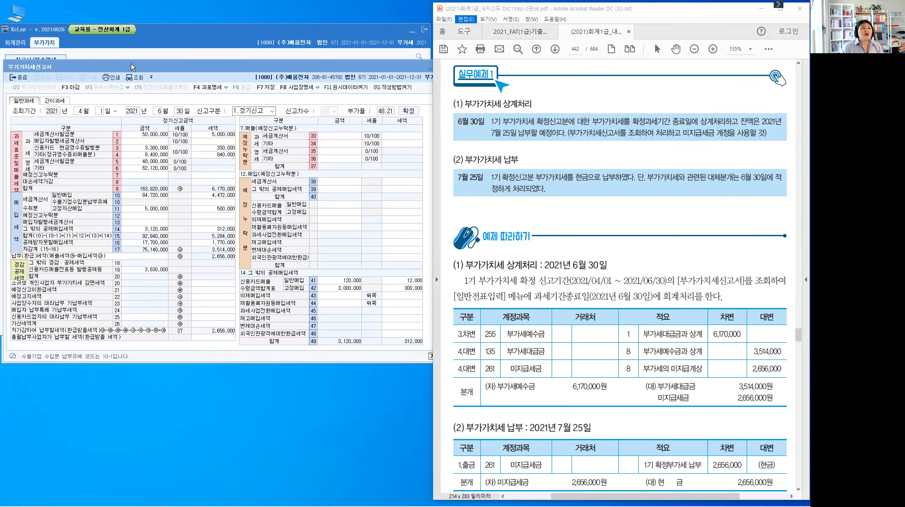
Reload the 정기신고 VAT return for April 1 to June 30, 2021 and save it.
{"action": "left_click", "coordinate": [58, 125]}
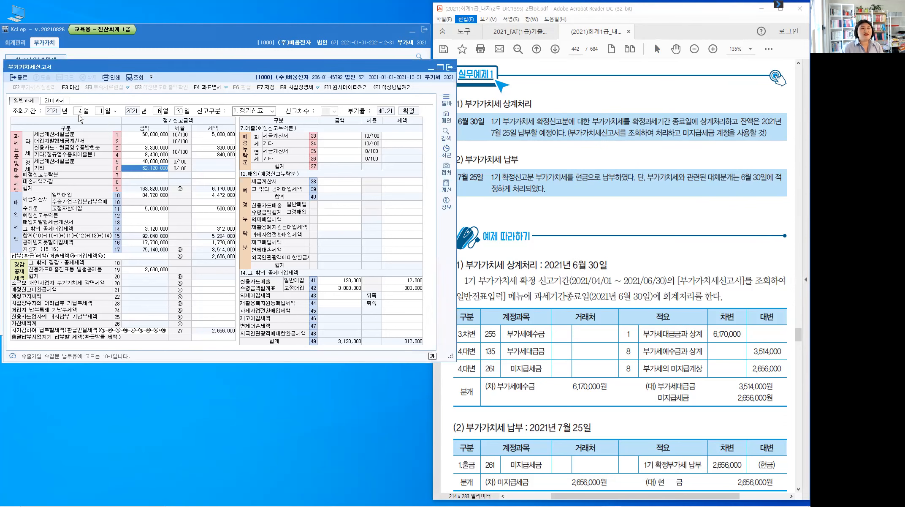
{"action": "left_click", "coordinate": [79, 115]}
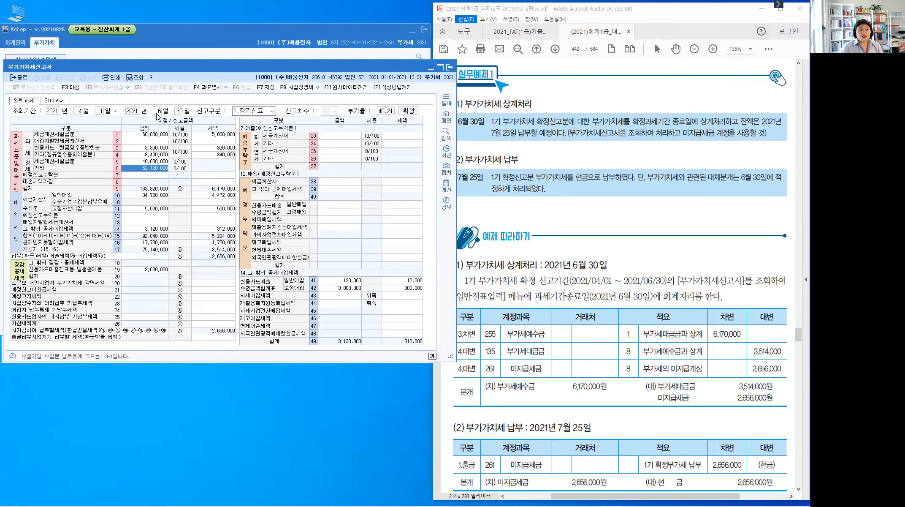
{"action": "left_click", "coordinate": [137, 79]}
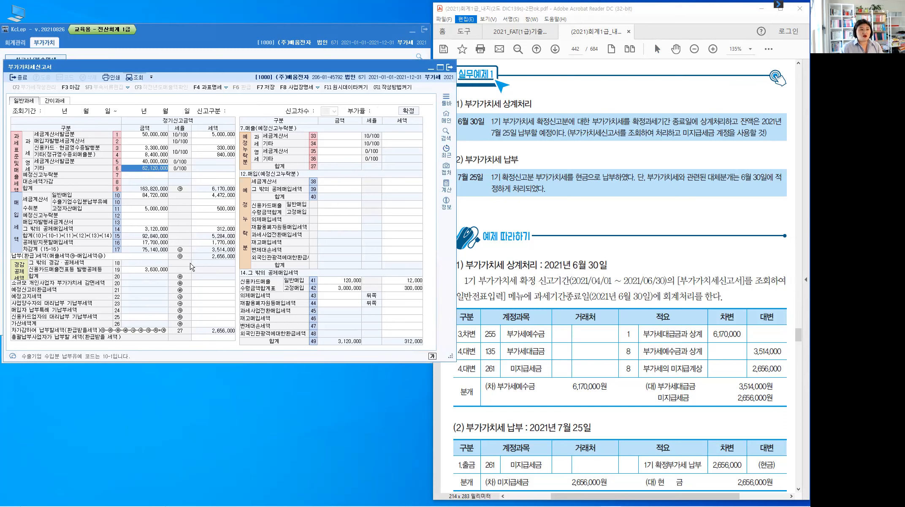
{"action": "left_click", "coordinate": [289, 227]}
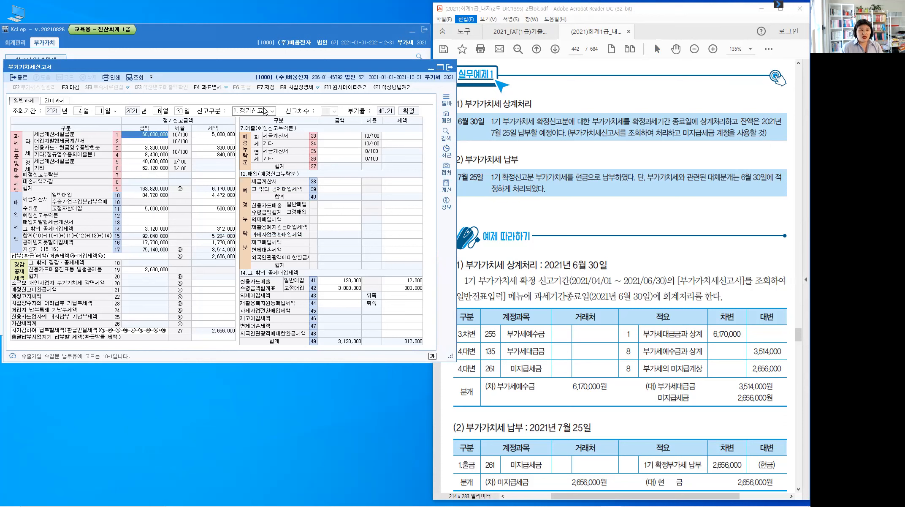
{"action": "left_click", "coordinate": [266, 88]}
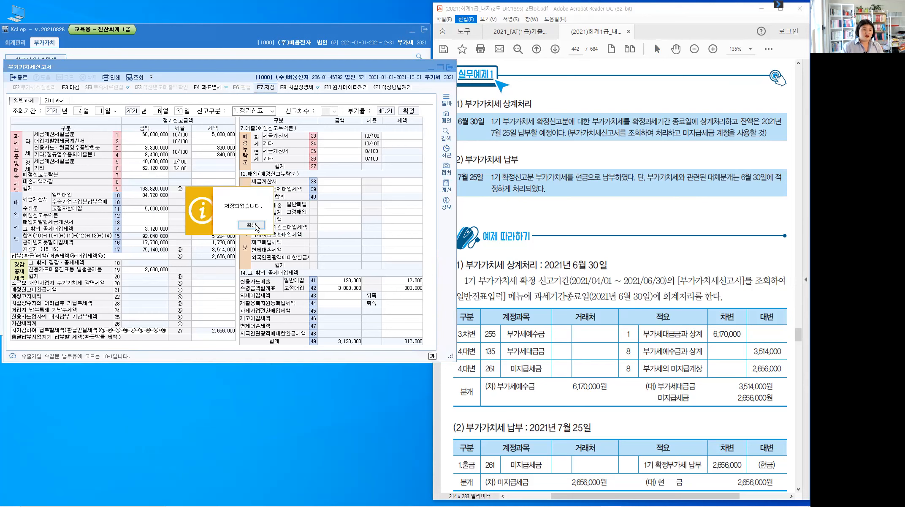
{"action": "left_click", "coordinate": [251, 225]}
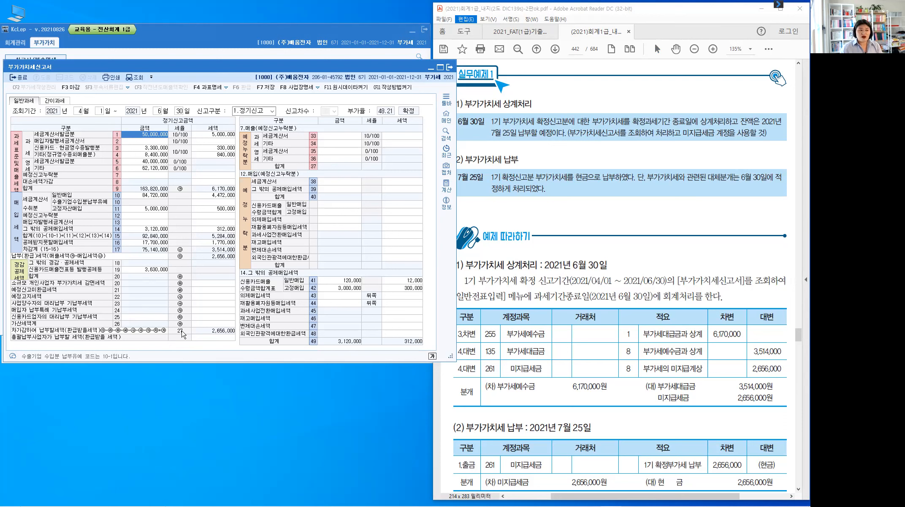
{"action": "key", "text": "ctrl"}
{"action": "key", "text": "ctrl"}
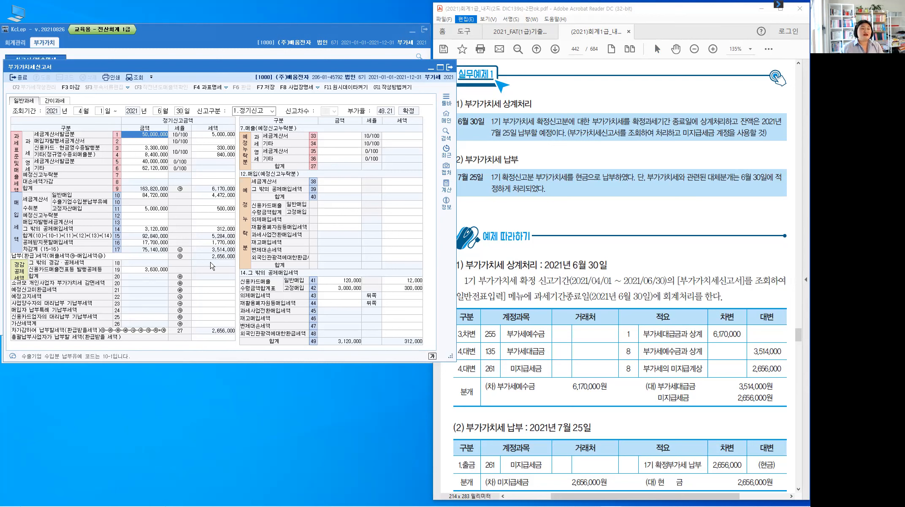
Open the 합계잔액시산표 for June 30, 2021 and place its window beside the textbook's journal entry example.
{"action": "left_click", "coordinate": [25, 63]}
{"action": "left_click", "coordinate": [18, 44]}
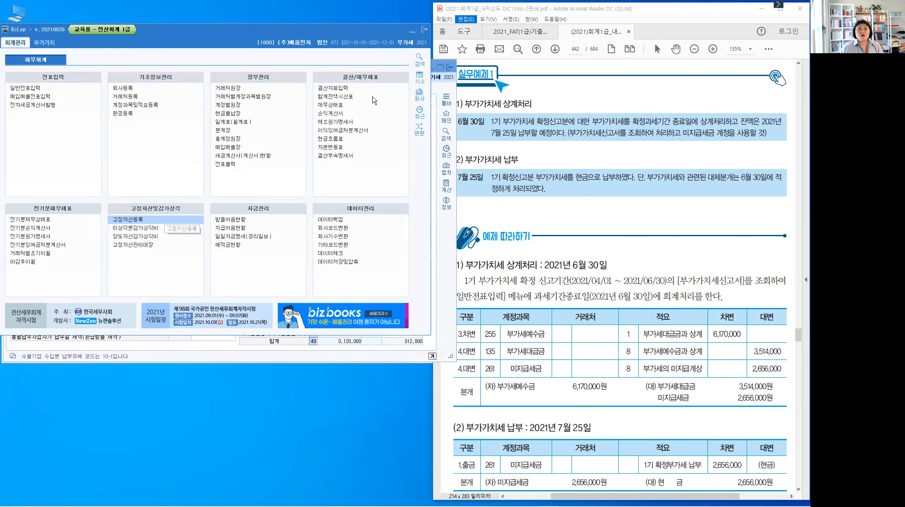
{"action": "left_click", "coordinate": [349, 96]}
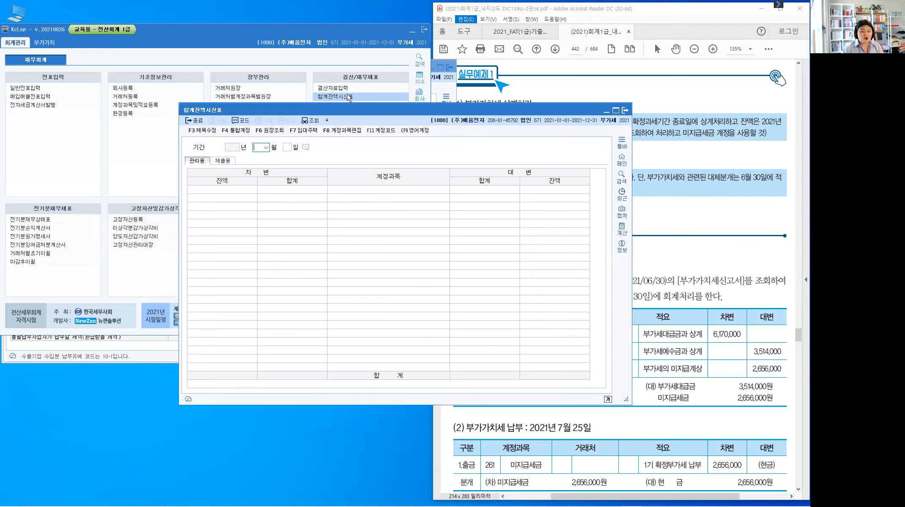
{"action": "type", "text": "3"}
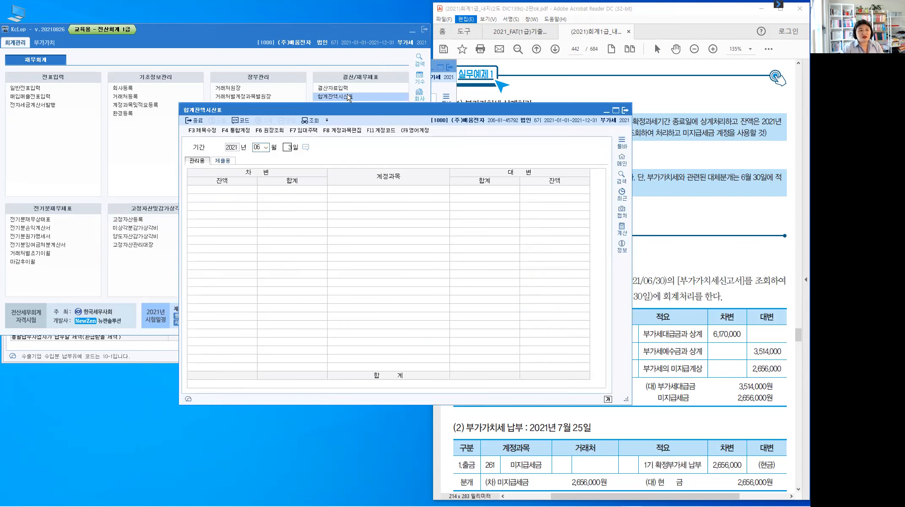
{"action": "key", "text": "Return"}
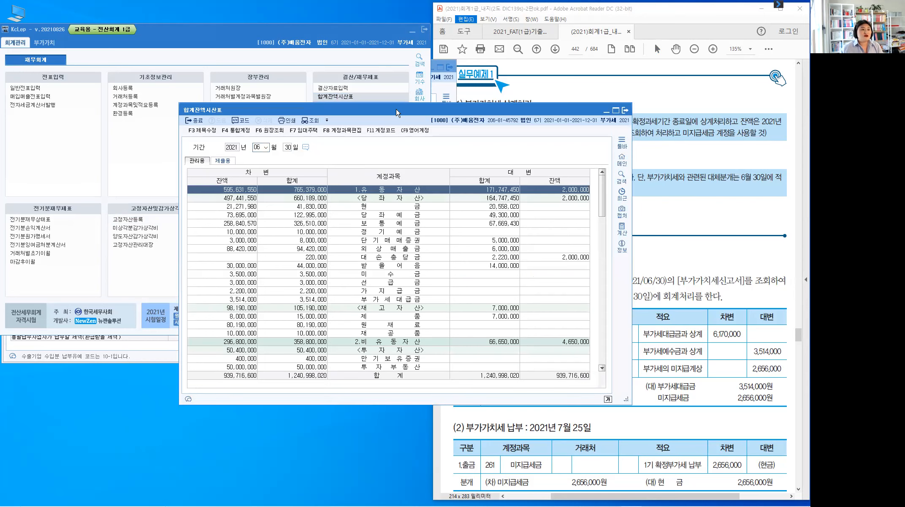
{"action": "left_click_drag", "start_coordinate": [396, 110], "coordinate": [219, 106]}
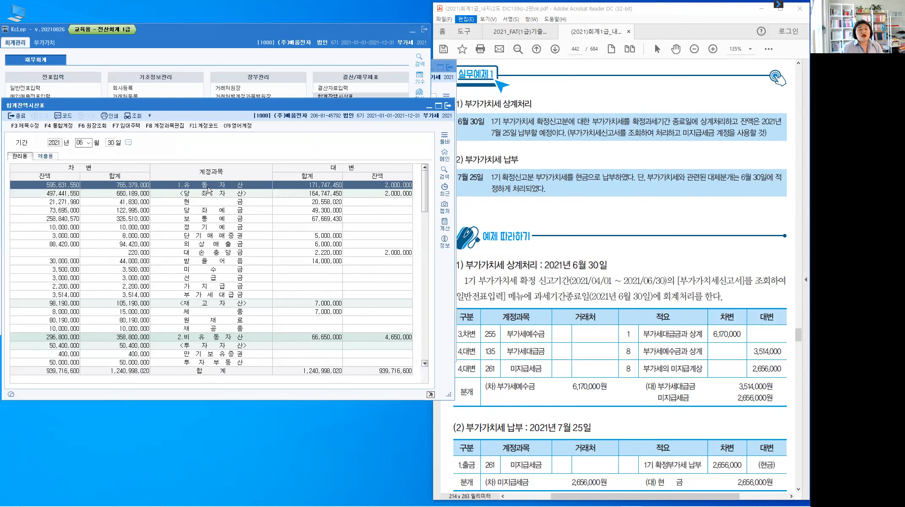
Examine the 부가세대급금 balance in the trial balance and find the 부가세예수금 row under 유동부채.
{"action": "left_click", "coordinate": [211, 193]}
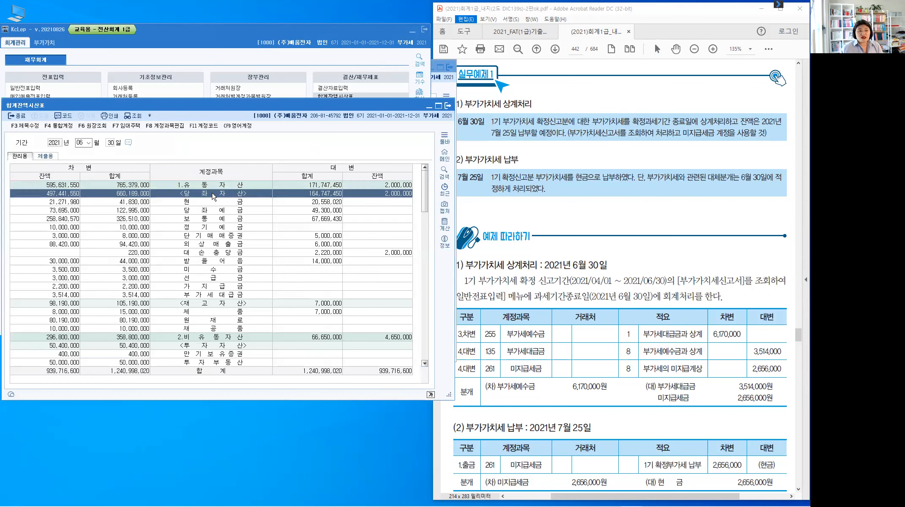
{"action": "left_click", "coordinate": [217, 296]}
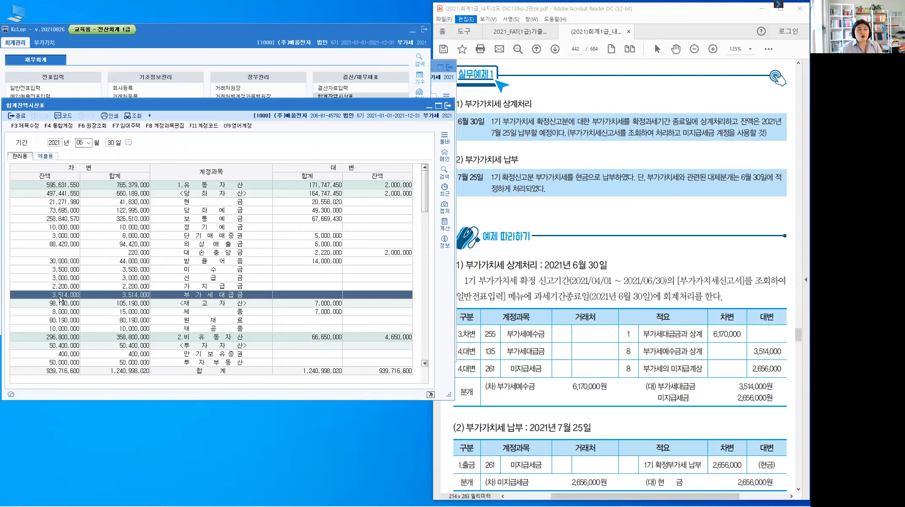
{"action": "key", "text": "ctrl"}
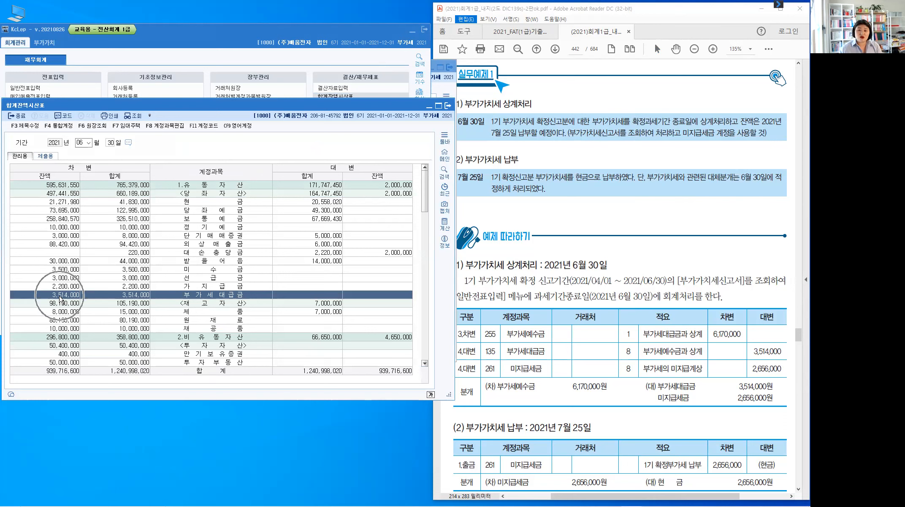
{"action": "scroll", "coordinate": [156, 290], "scroll_direction": "down", "scroll_amount": 2}
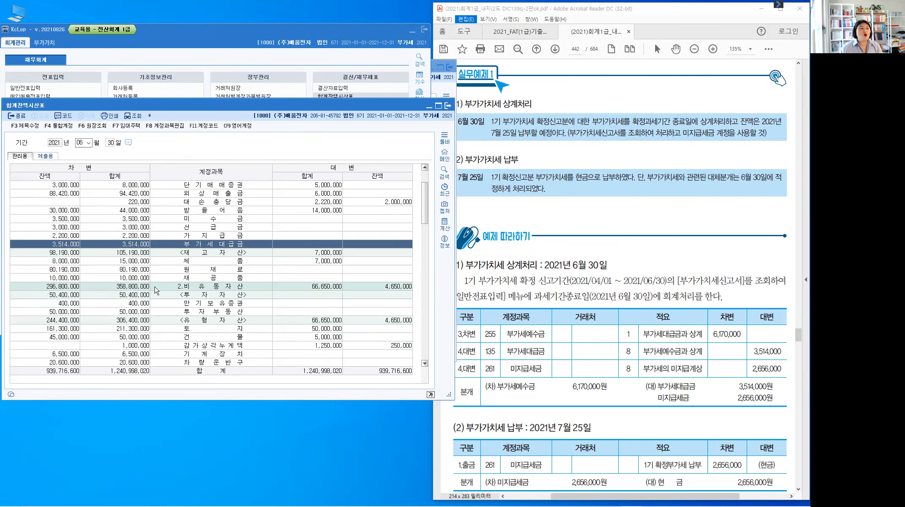
{"action": "scroll", "coordinate": [157, 290], "scroll_direction": "down", "scroll_amount": 2}
{"action": "scroll", "coordinate": [156, 290], "scroll_direction": "down", "scroll_amount": 2}
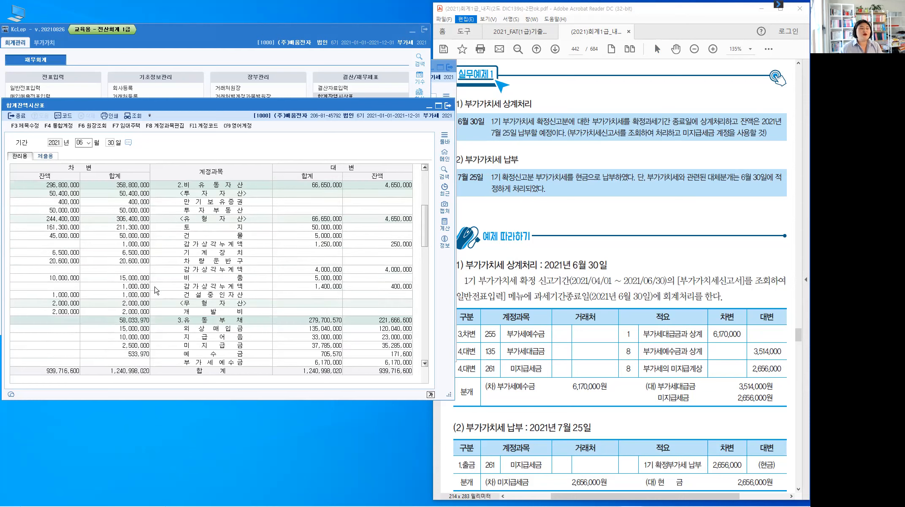
Examine the 부가세예수금 row under 유동부채 in the trial balance, and minimize the 합계잔액시산표 window.
{"action": "scroll", "coordinate": [237, 216], "scroll_direction": "down", "scroll_amount": 4}
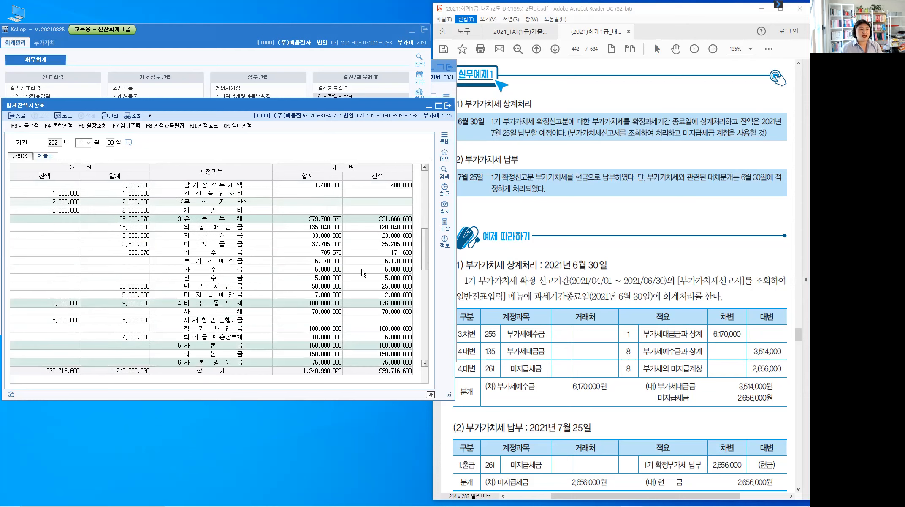
{"action": "left_click", "coordinate": [378, 264]}
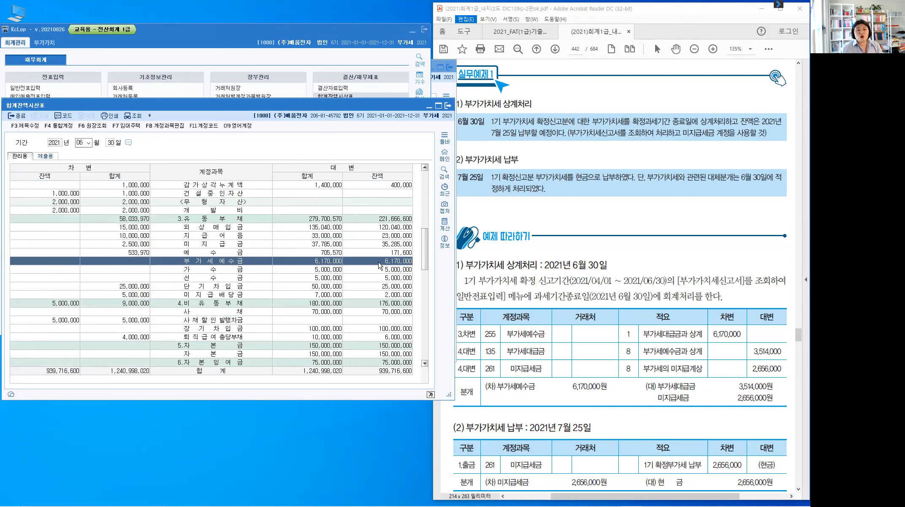
{"action": "key", "text": "ctrl"}
{"action": "key", "text": "ctrl"}
{"action": "left_click", "coordinate": [428, 111]}
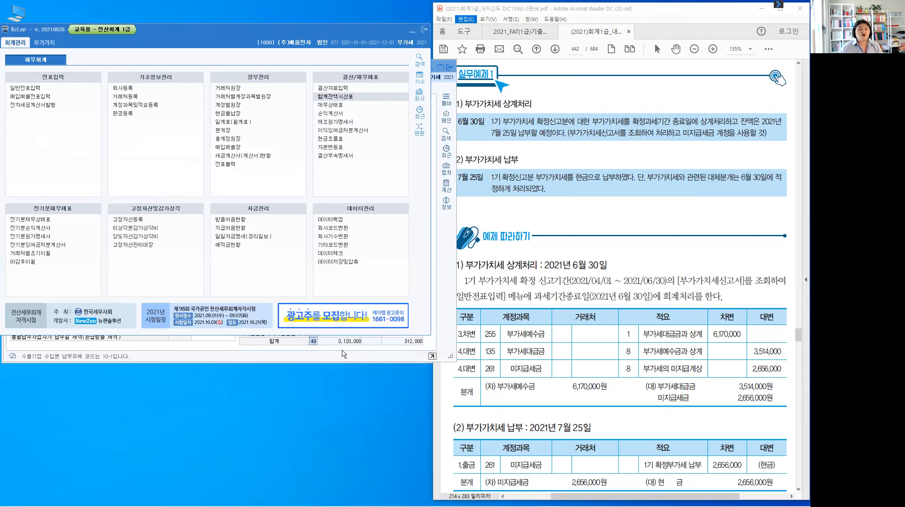
Place the 부가가치세신고서 window above the textbook's journal entry tables and open 일반전표입력 from 회계관리.
{"action": "left_click", "coordinate": [132, 3]}
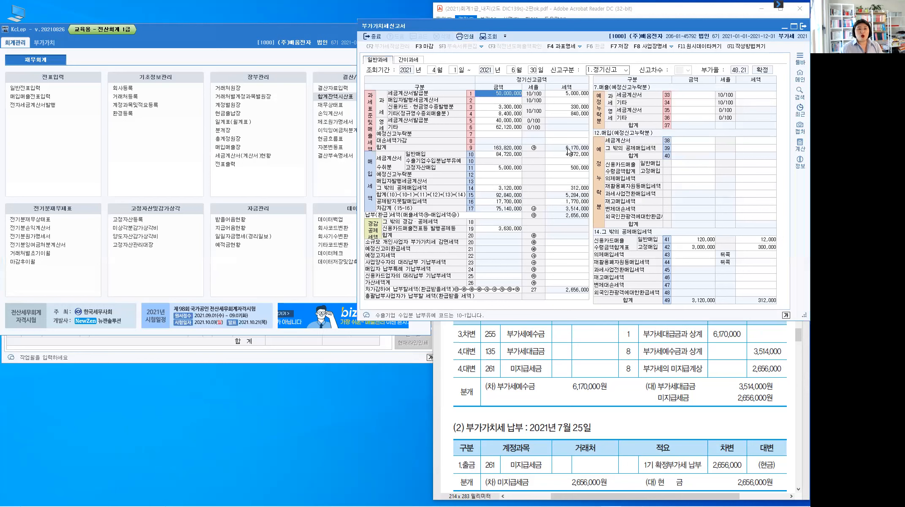
{"action": "left_click", "coordinate": [572, 152]}
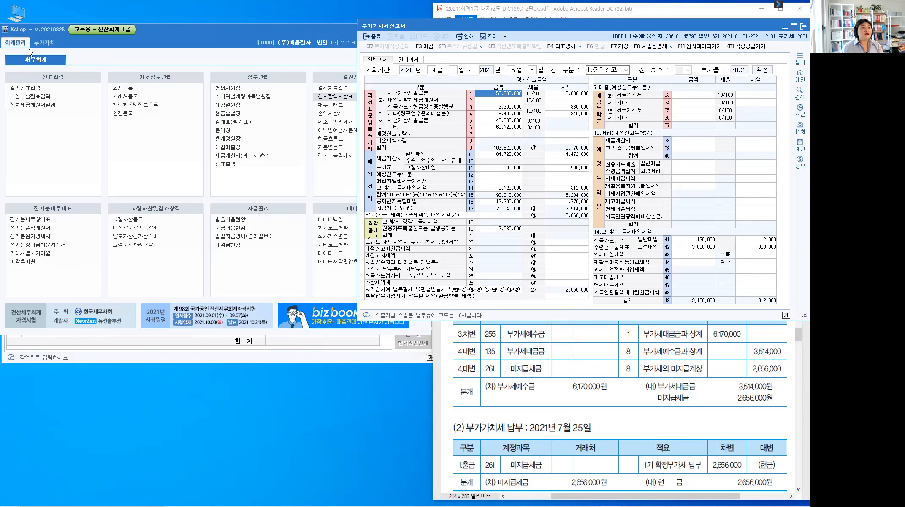
{"action": "left_click", "coordinate": [35, 60]}
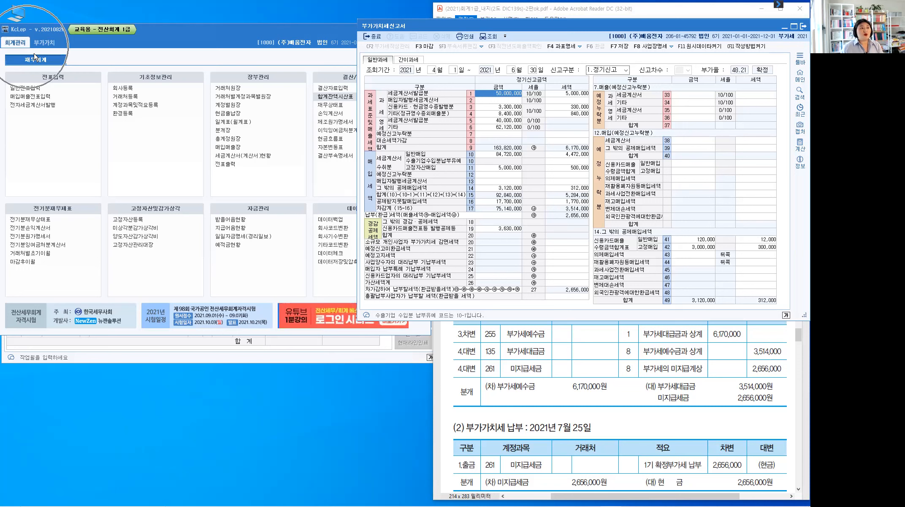
{"action": "left_click", "coordinate": [33, 87]}
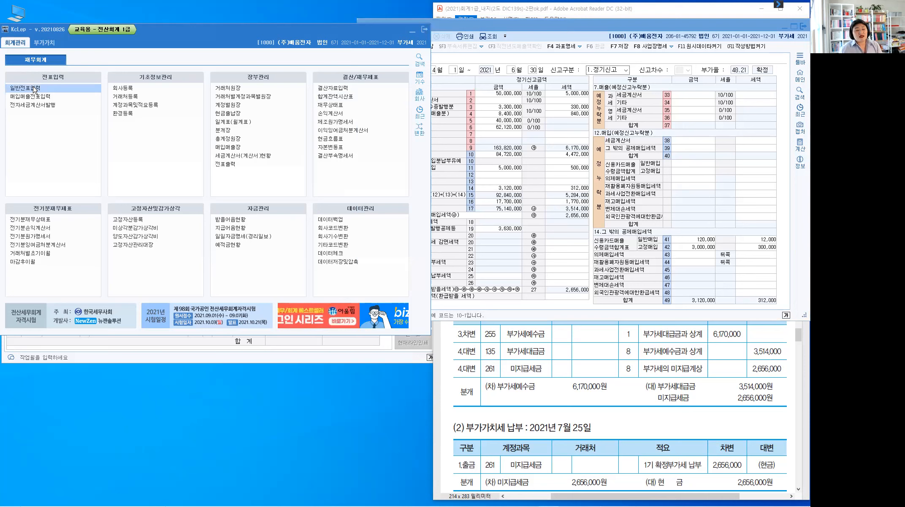
Open the general journal entry screen (일반전표입력) for June 30, 2021.
{"action": "left_click", "coordinate": [34, 88]}
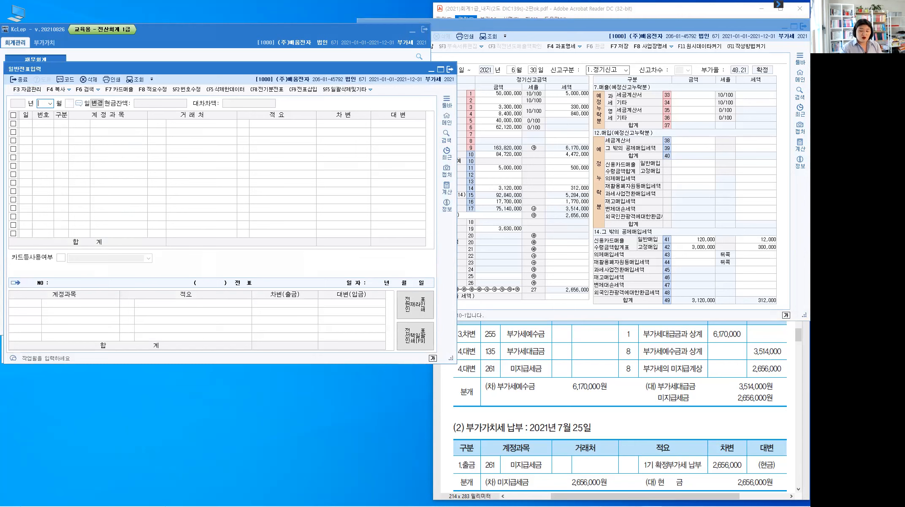
{"action": "type", "text": "0630"}
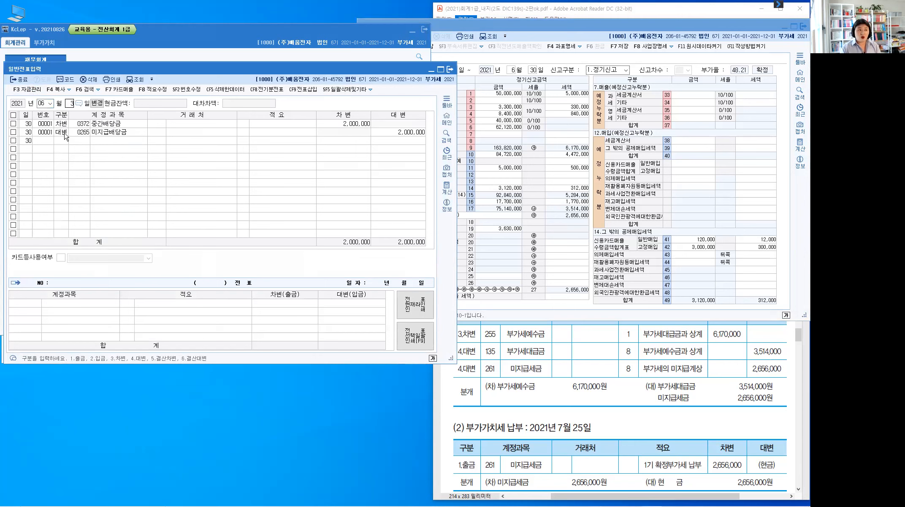
{"action": "key", "text": "Return"}
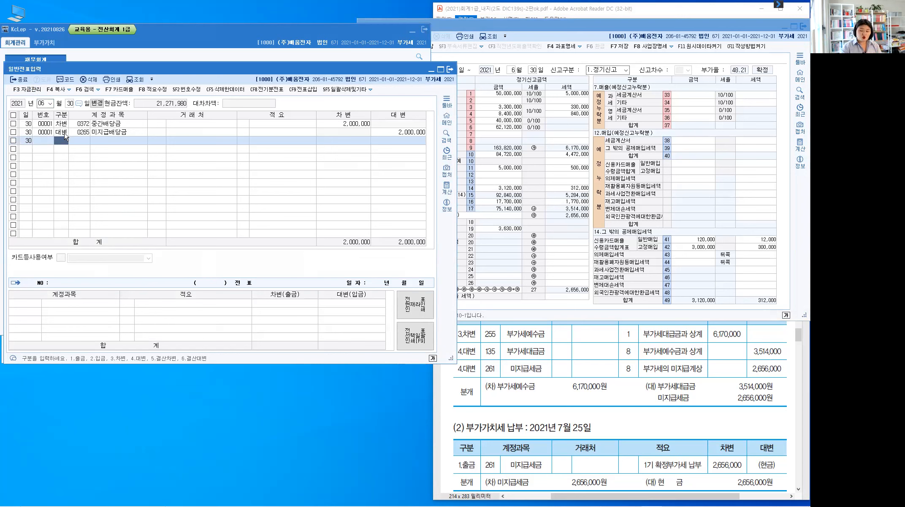
Start a debit line (차변) for account 255 부가세예수금 and leave the client blank.
{"action": "type", "text": "3"}
{"action": "key", "text": "Return"}
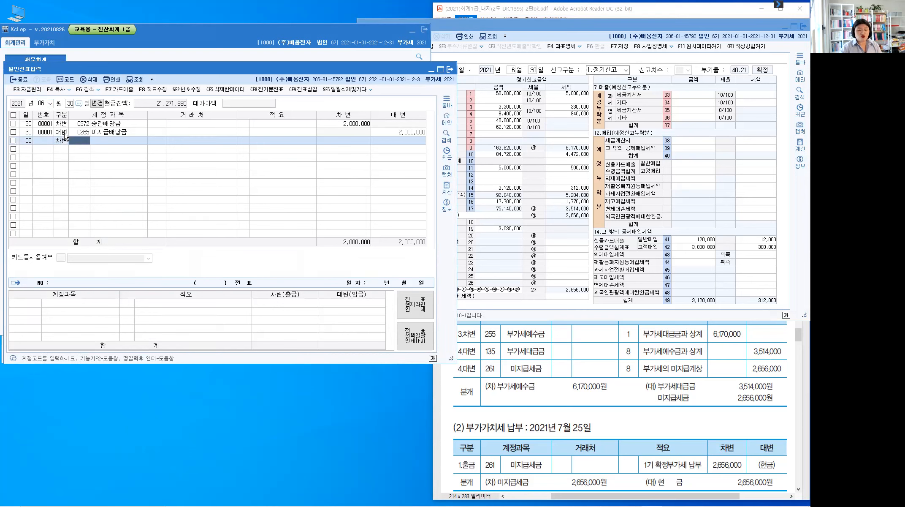
{"action": "type", "text": "255"}
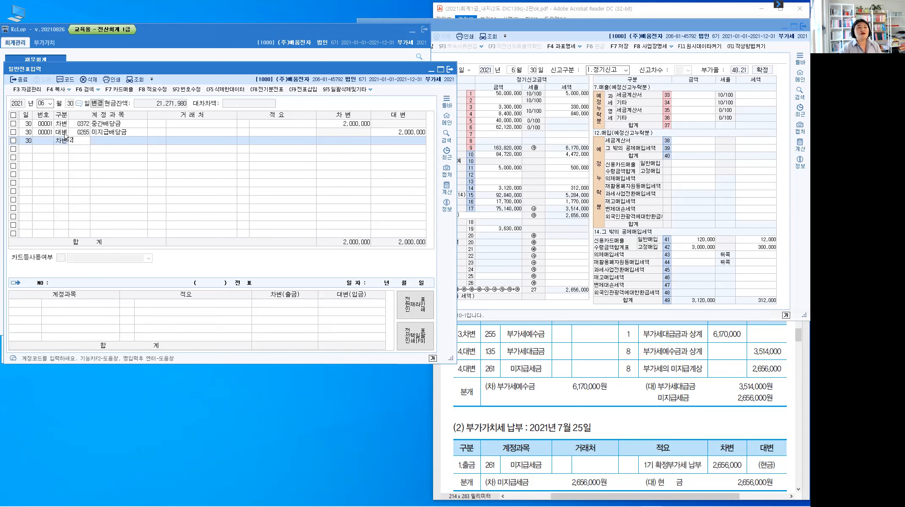
{"action": "key", "text": "Return"}
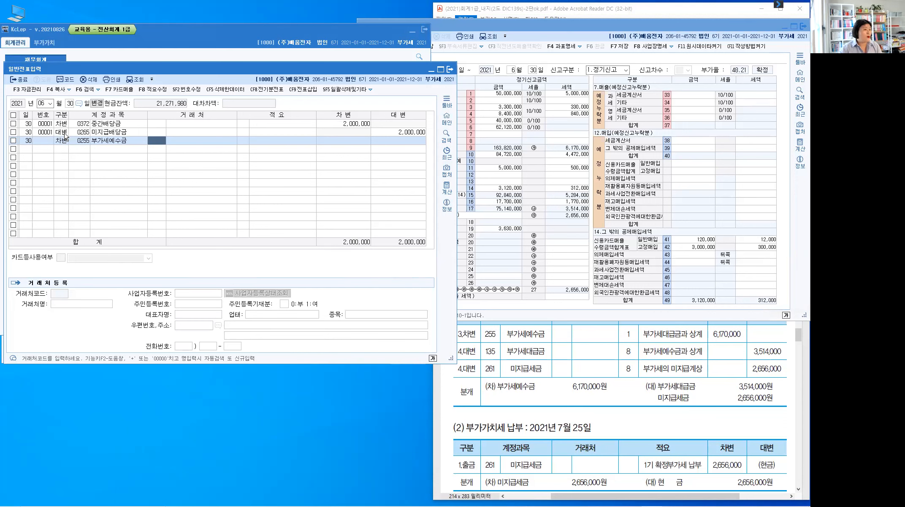
{"action": "key", "text": "Return"}
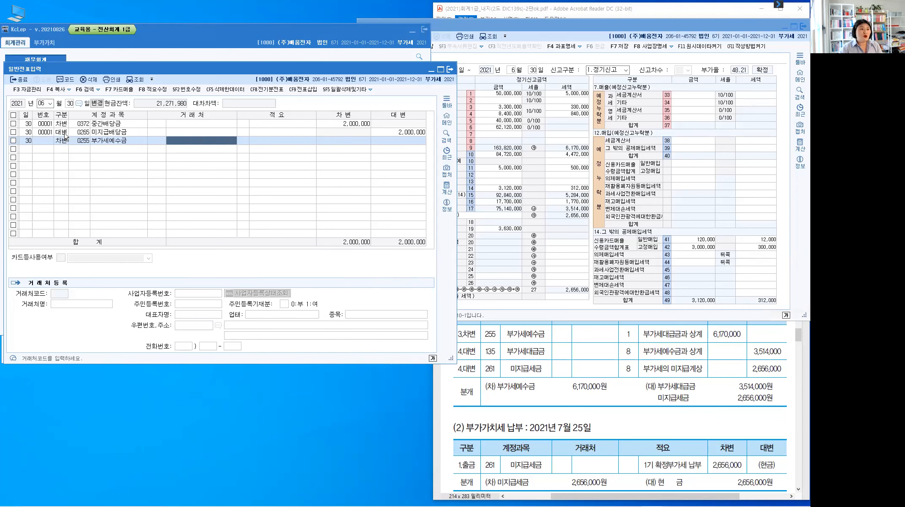
{"action": "key", "text": "Return"}
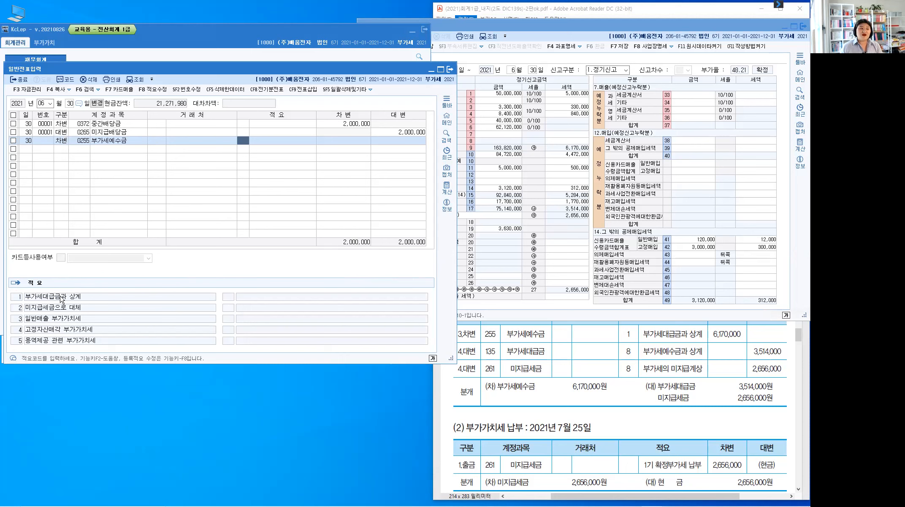
Give the 부가세예수금 line description 1, 부가세대급금과 상계, and a debit amount of 6,170,000.
{"action": "type", "text": "1"}
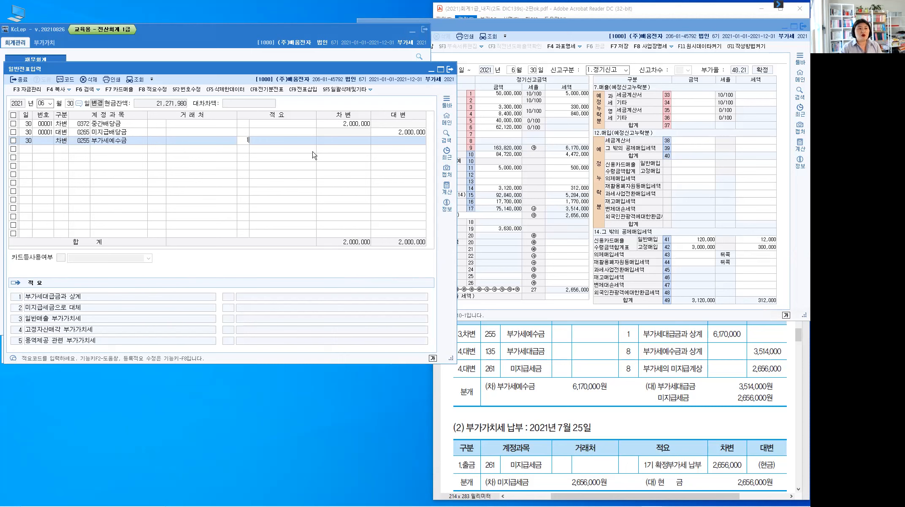
{"action": "key", "text": "Return"}
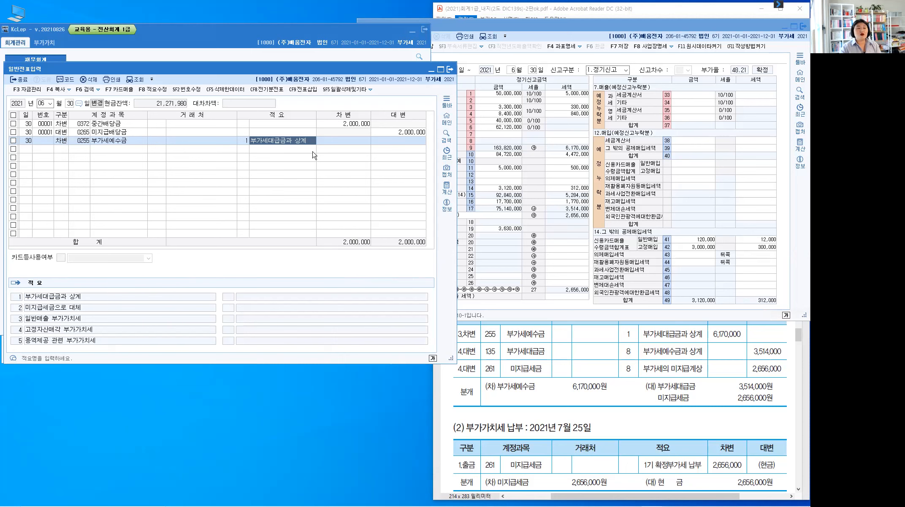
{"action": "key", "text": "Return"}
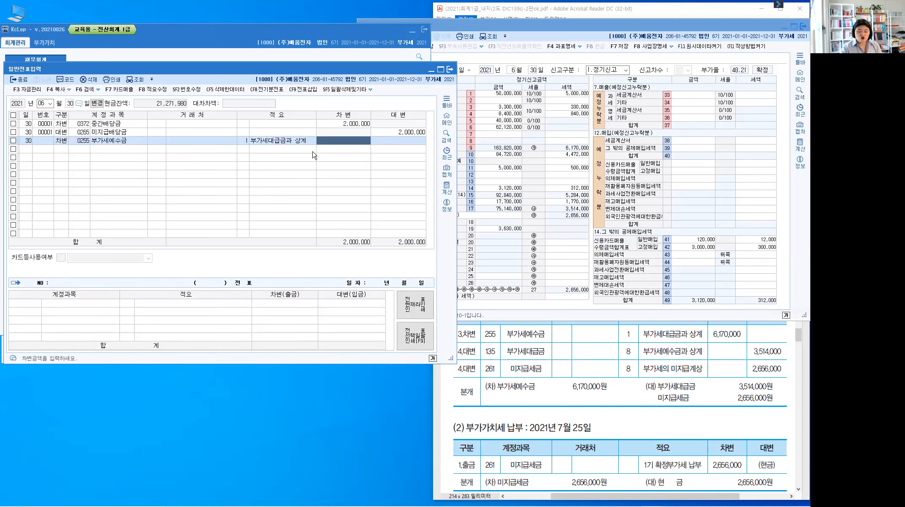
{"action": "type", "text": "6170000"}
{"action": "key", "text": "Return"}
{"action": "key", "text": "Return"}
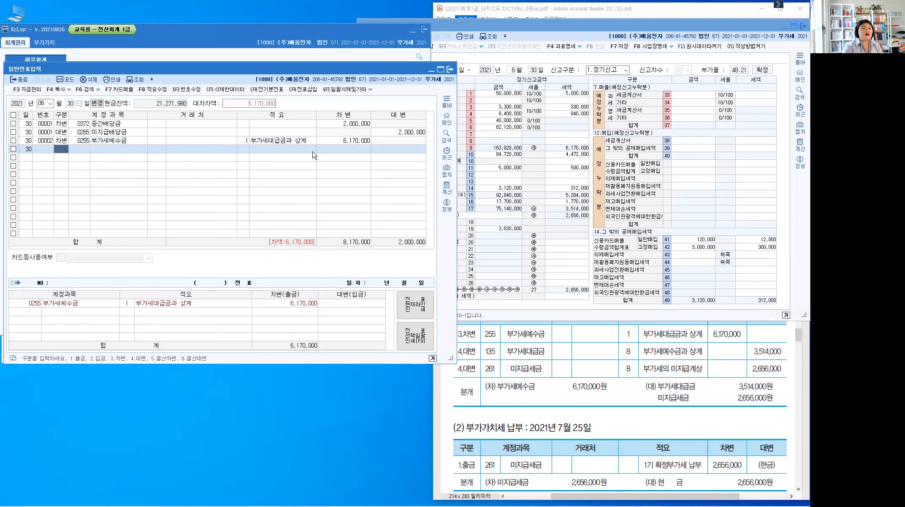
Add a credit line (대변) for account 135 부가세대급금 and leave the client blank.
{"action": "left_click_drag", "start_coordinate": [593, 145], "coordinate": [600, 143]}
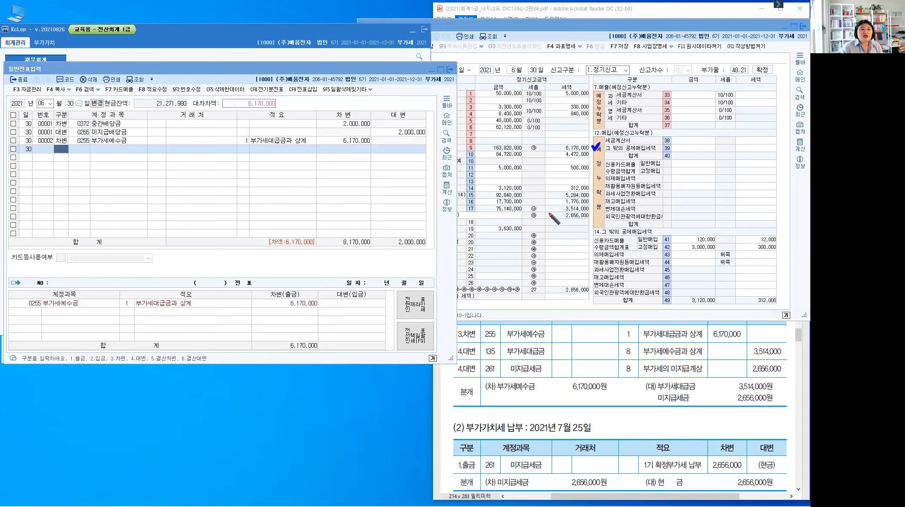
{"action": "left_click_drag", "start_coordinate": [593, 206], "coordinate": [604, 202]}
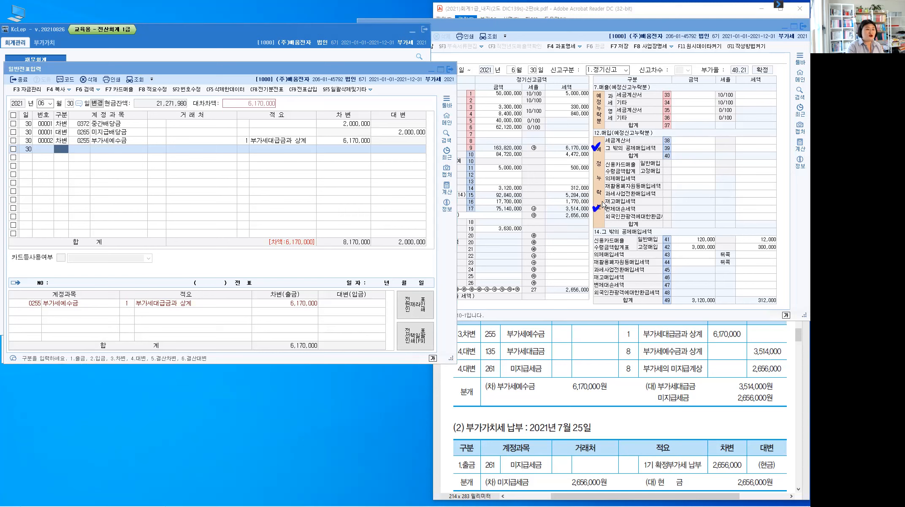
{"action": "left_click", "coordinate": [53, 144]}
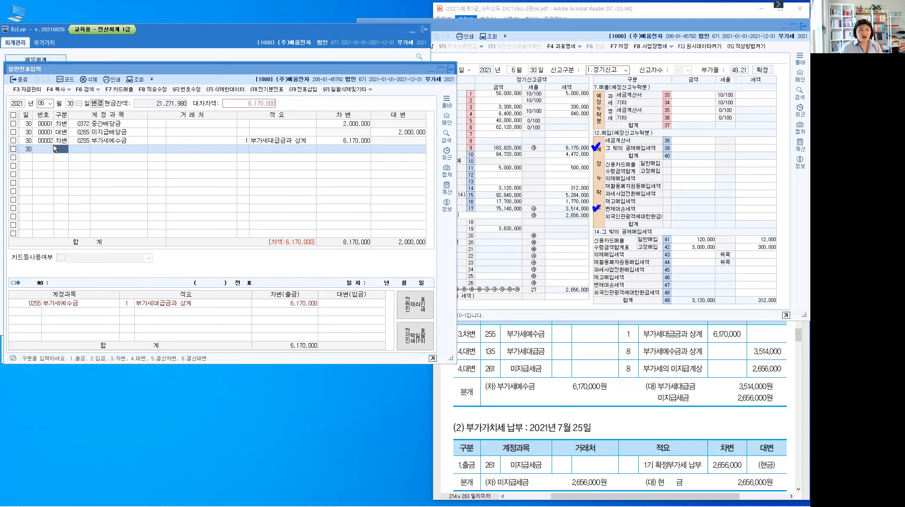
{"action": "type", "text": "4"}
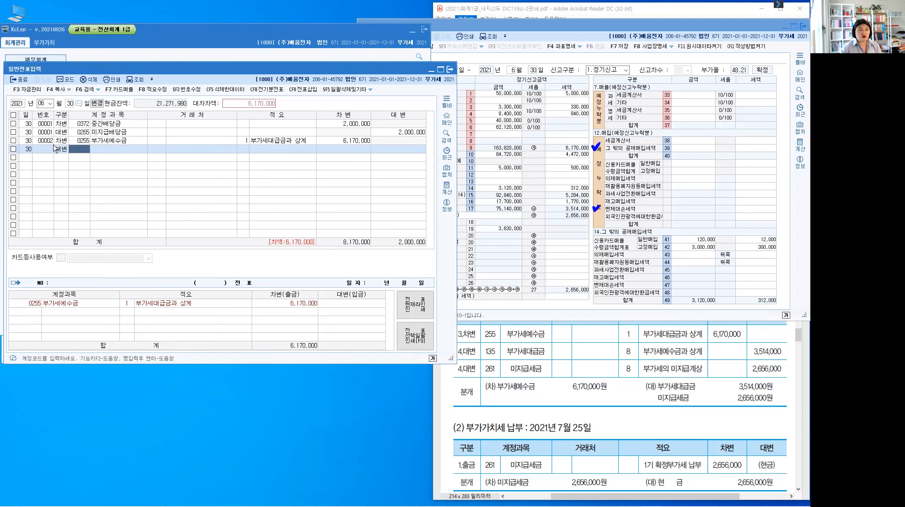
{"action": "type", "text": "135"}
{"action": "key", "text": "Return"}
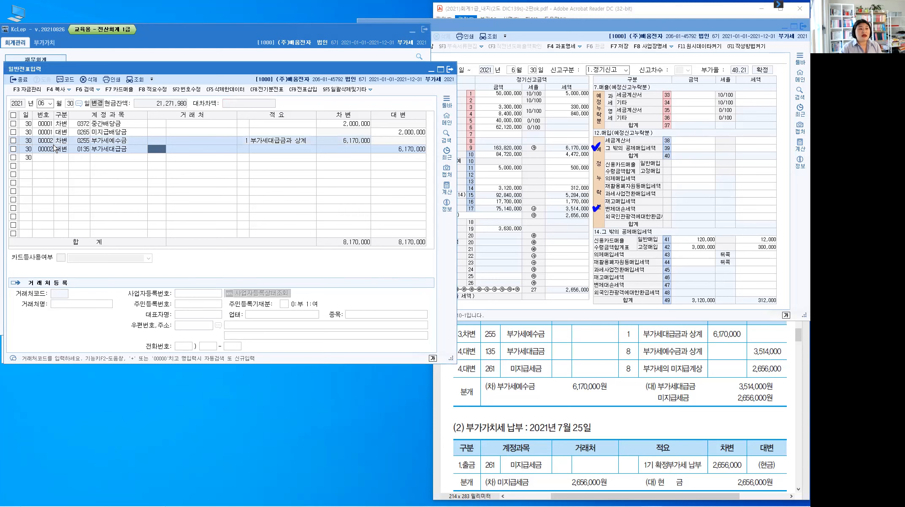
{"action": "key", "text": "Return"}
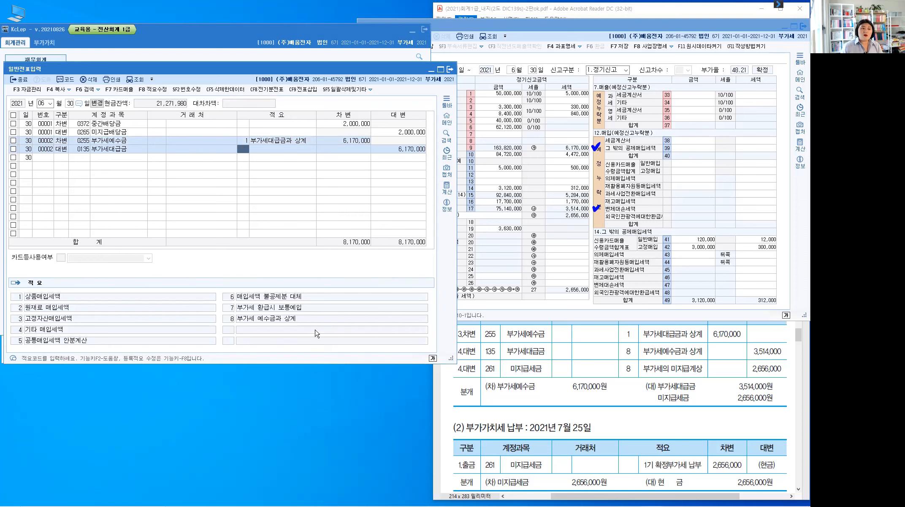
Give the 부가세대급금 line description 8, 부가세 예수금과 상계, and a credit amount of 3,514,000.
{"action": "key", "text": "ctrl"}
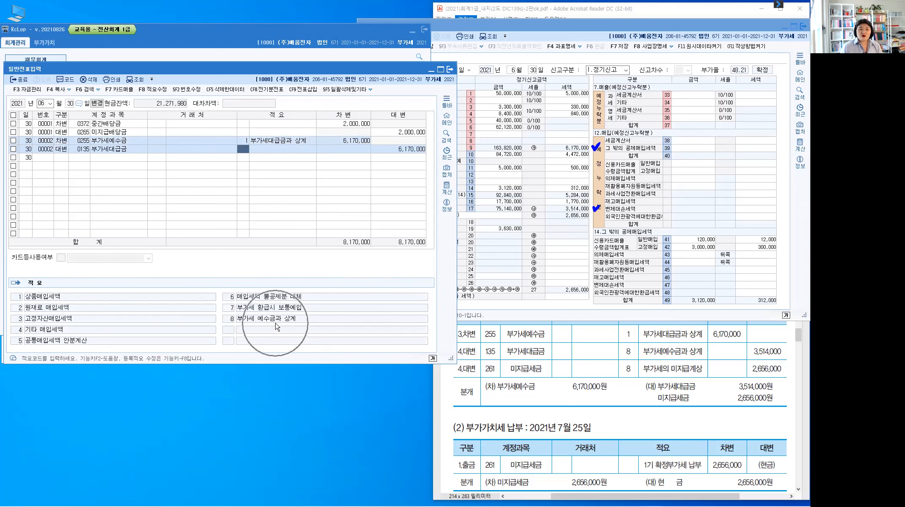
{"action": "type", "text": "8"}
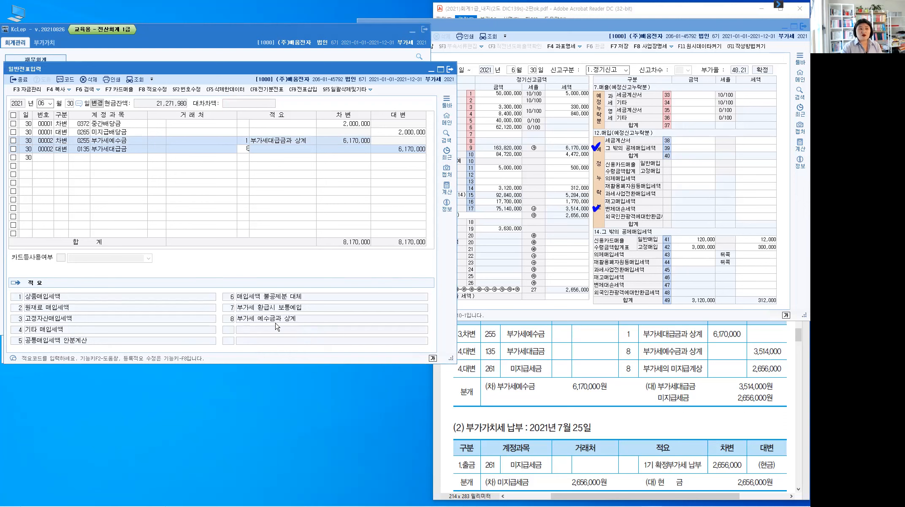
{"action": "key", "text": "Return"}
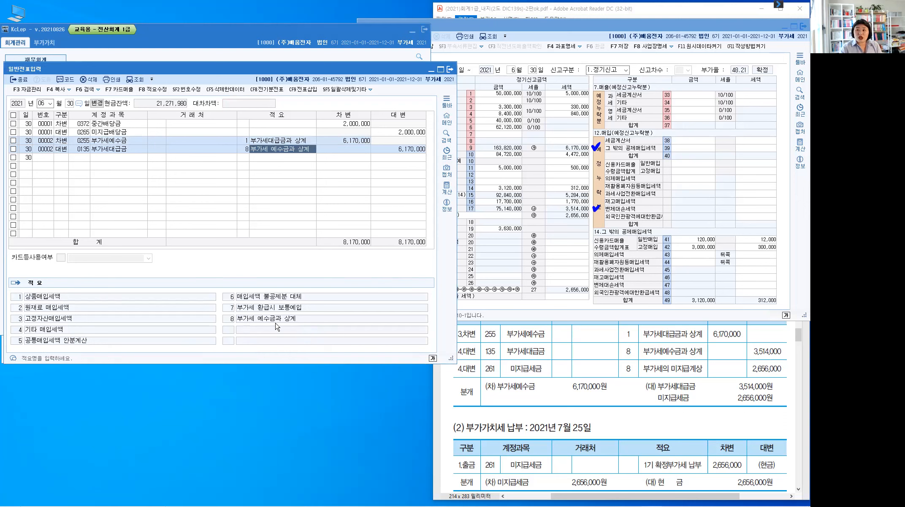
{"action": "key", "text": "Return"}
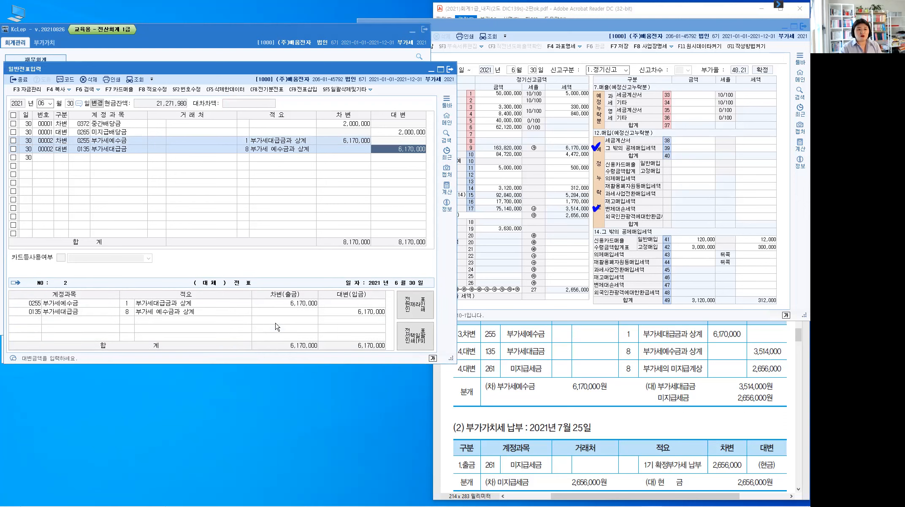
{"action": "type", "text": "3,514"}
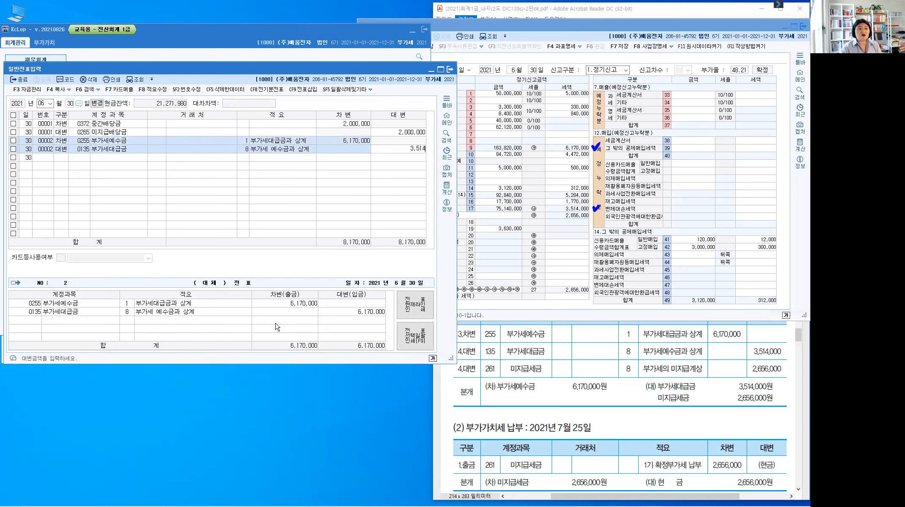
{"action": "type", "text": ",000"}
{"action": "key", "text": "Return"}
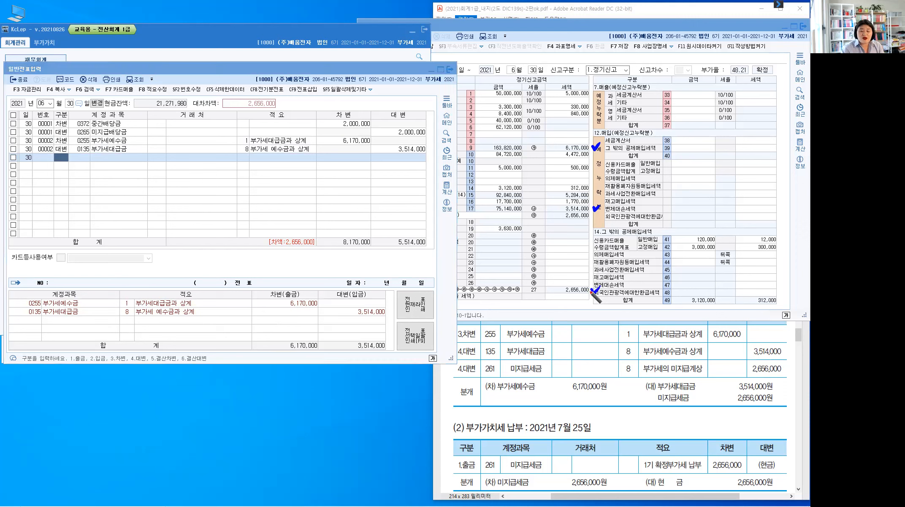
Add a credit line (대변) for account 261 미지급세금 for the remaining 2,656,000.
{"action": "left_click_drag", "start_coordinate": [592, 288], "coordinate": [600, 287]}
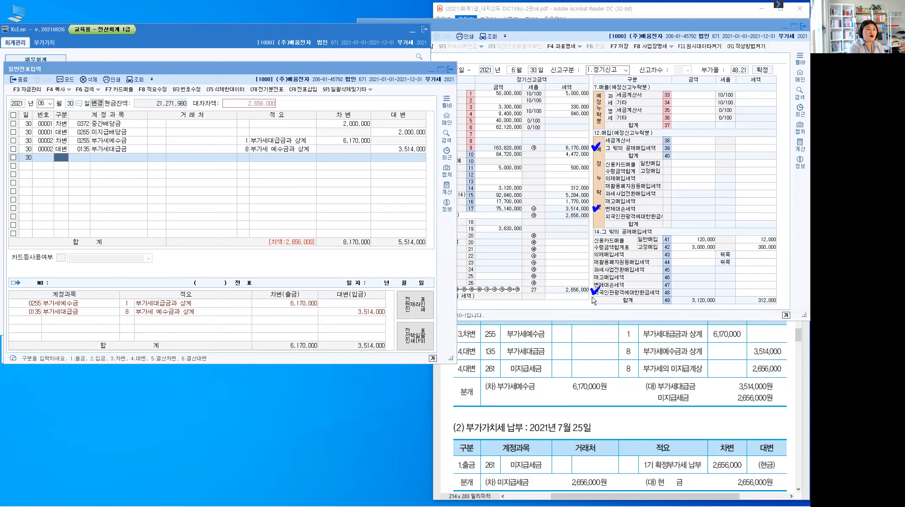
{"action": "left_click", "coordinate": [62, 159]}
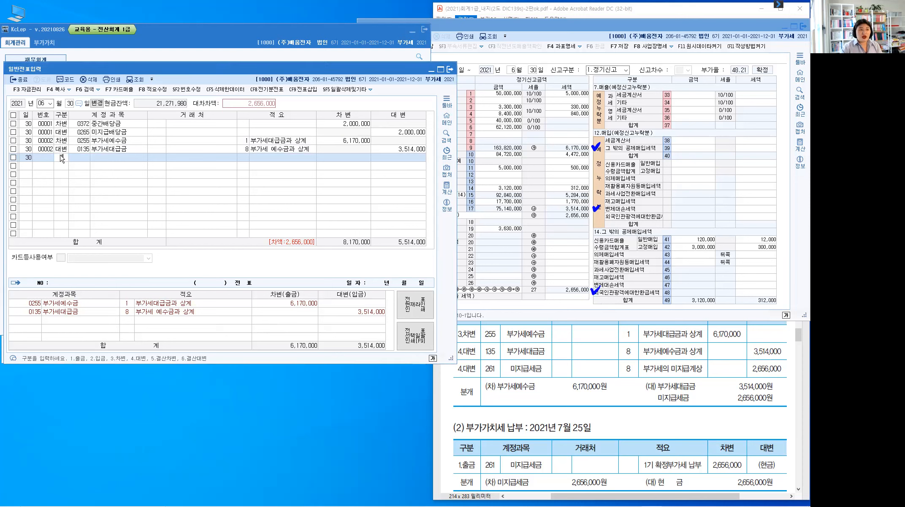
{"action": "type", "text": "4"}
{"action": "key", "text": "Return"}
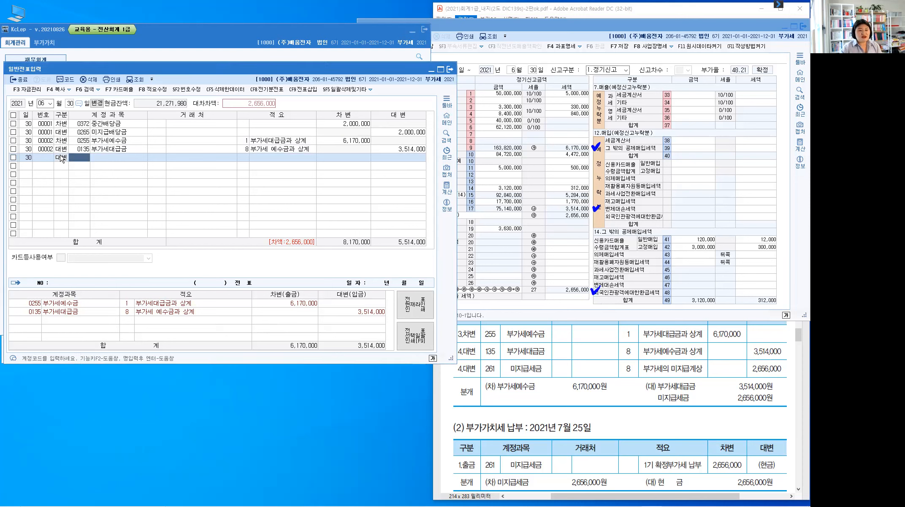
{"action": "type", "text": "261"}
{"action": "key", "text": "Return"}
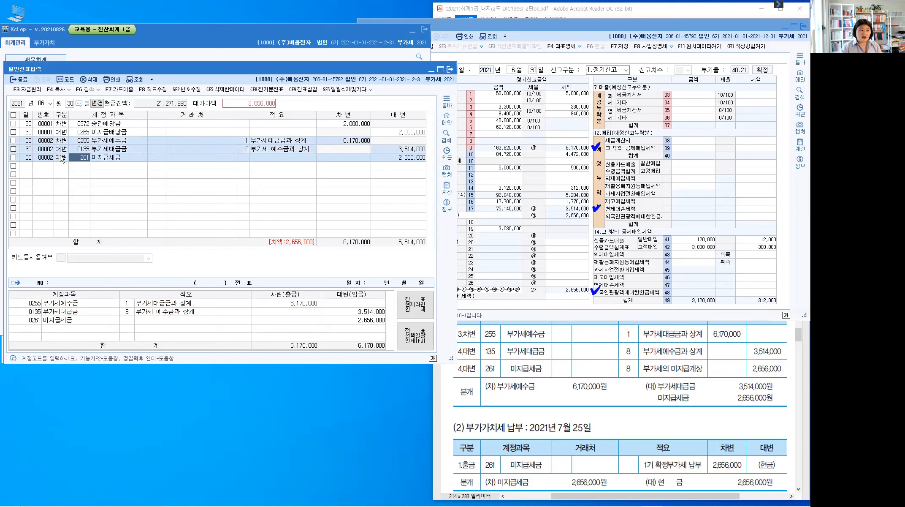
{"action": "key", "text": "Return"}
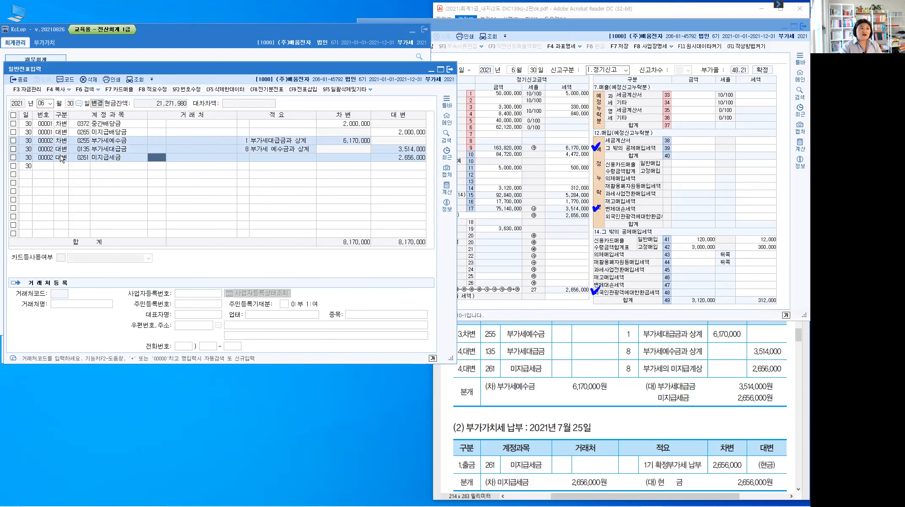
Try to look up the client 세무 for the 미지급세금 line.
{"action": "type", "text": "세"}
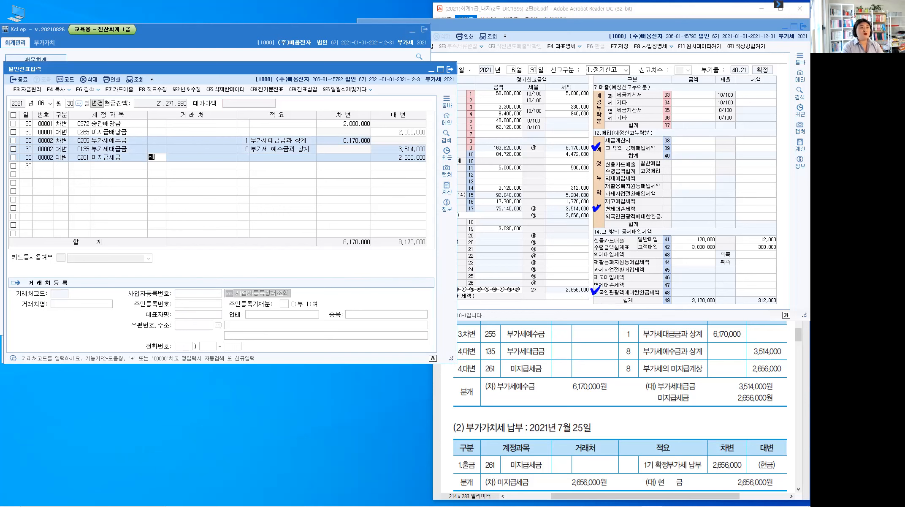
{"action": "type", "text": "무"}
{"action": "key", "text": "Return"}
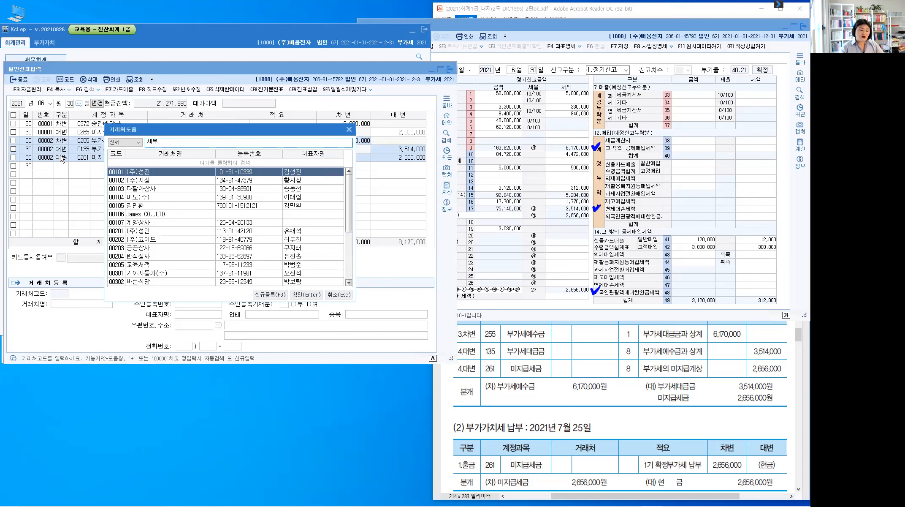
{"action": "key", "text": "Escape"}
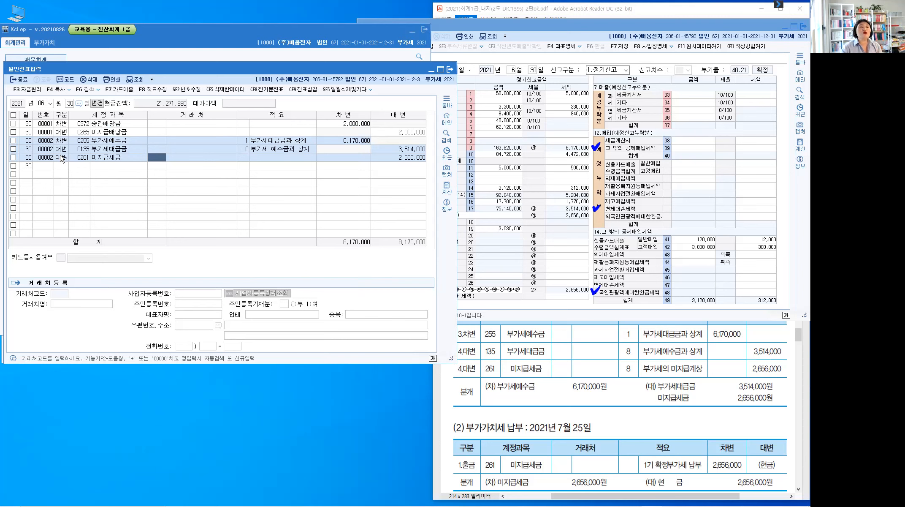
Leave the client of the 미지급세금 line blank and set its description to 8, 부가세의 미지급 계상.
{"action": "key", "text": "Return"}
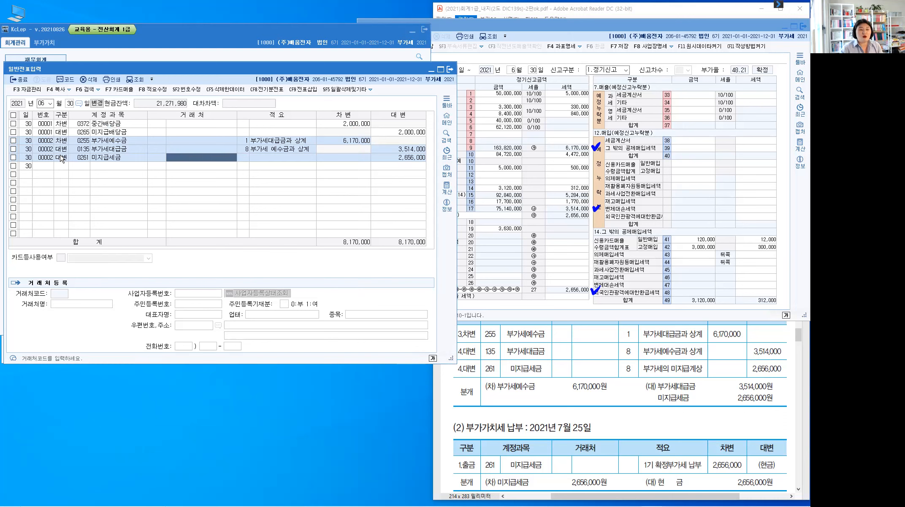
{"action": "key", "text": "Return"}
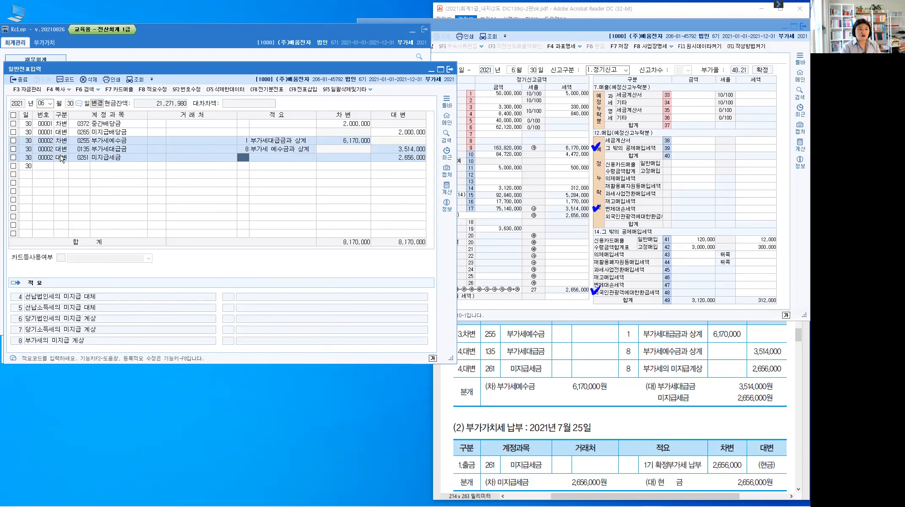
{"action": "type", "text": "8"}
{"action": "key", "text": "Return"}
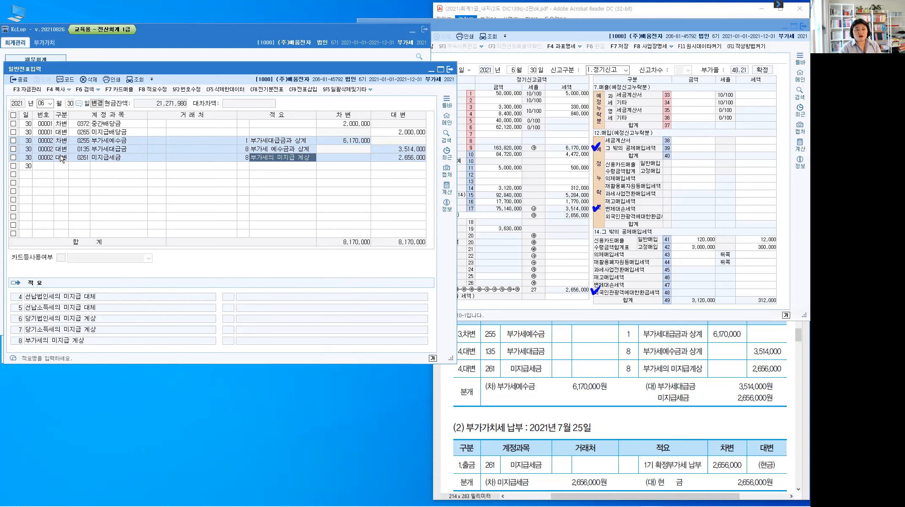
Finish the June 30 미지급세금 line in the journal and close the 부가가치세신고서.
{"action": "key", "text": "Return"}
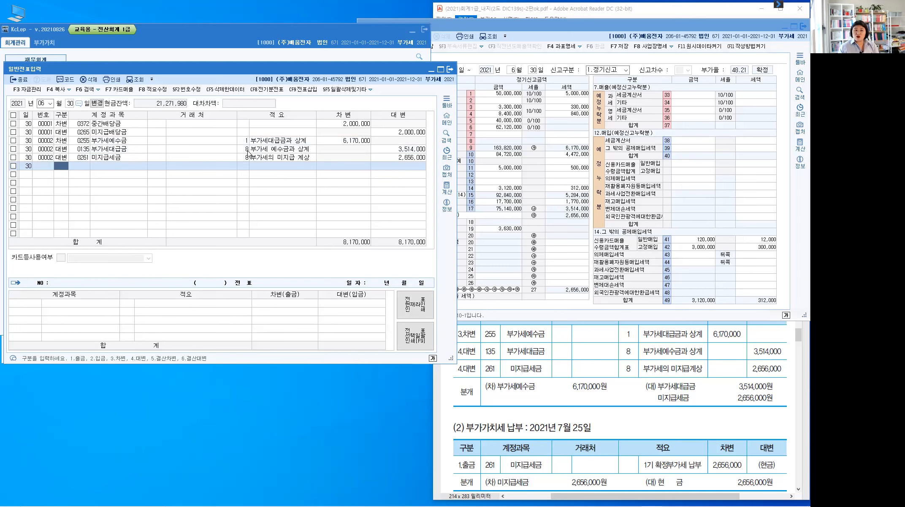
{"action": "left_click", "coordinate": [527, 26]}
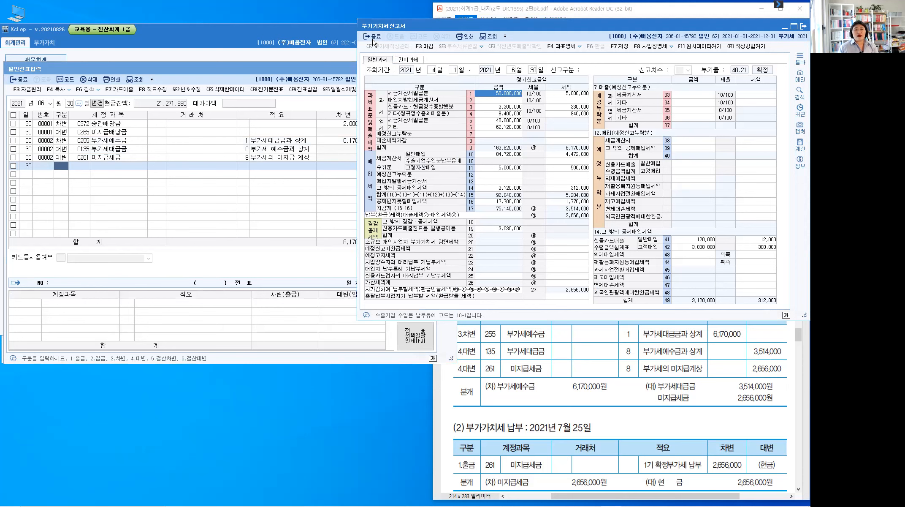
{"action": "left_click", "coordinate": [373, 38]}
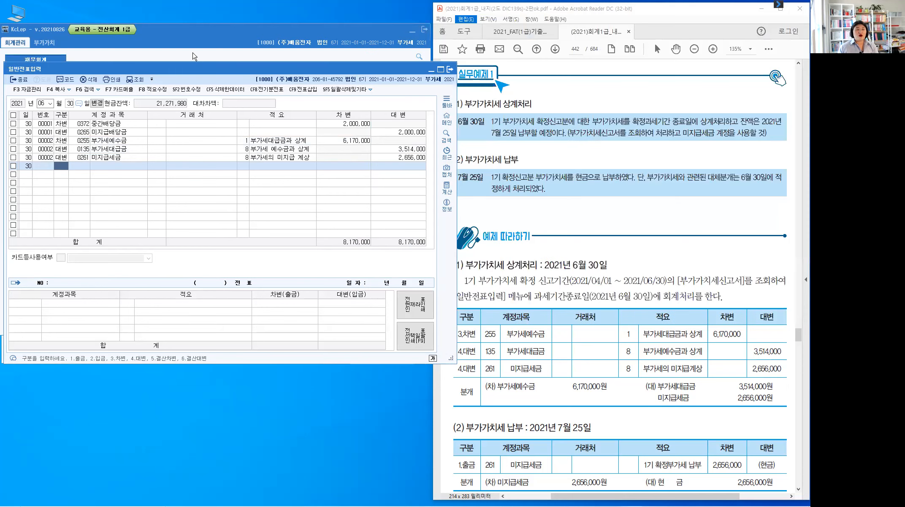
Bring up the 합계잔액시산표, refresh it for June 30, 2021, and check the debit and credit amounts of 부가세대급금.
{"action": "left_click", "coordinate": [215, 37]}
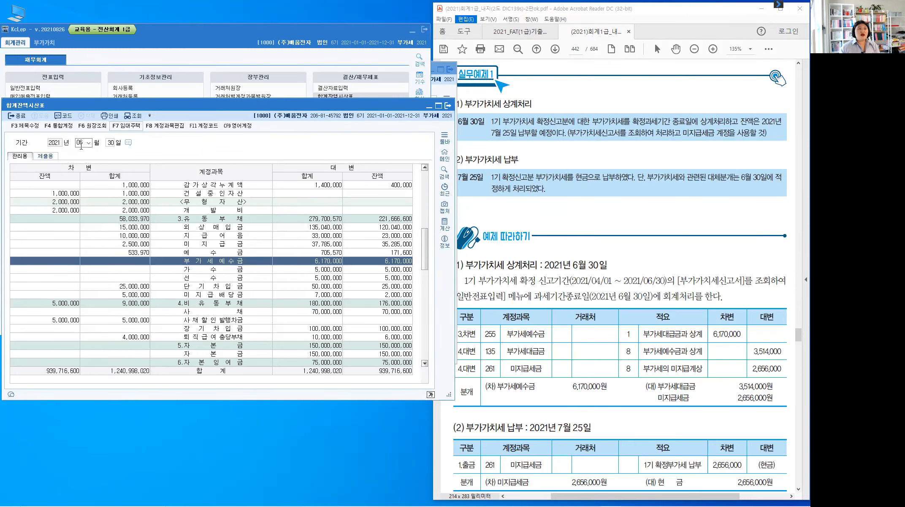
{"action": "left_click", "coordinate": [136, 120]}
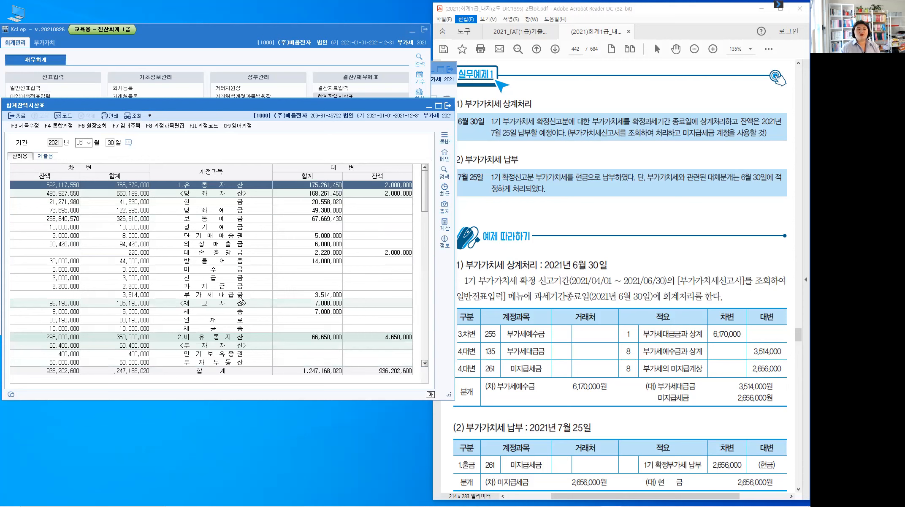
{"action": "left_click", "coordinate": [239, 295]}
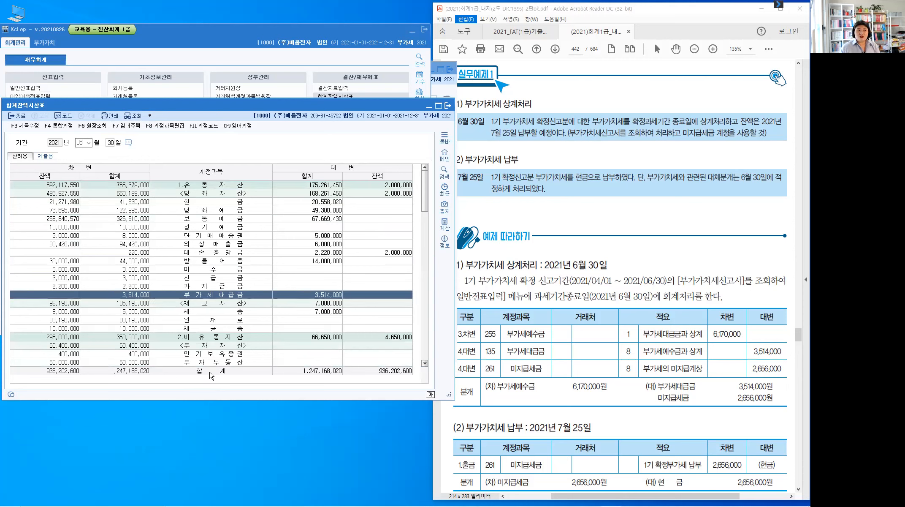
{"action": "left_click", "coordinate": [63, 297]}
{"action": "left_click", "coordinate": [326, 298]}
{"action": "left_click", "coordinate": [62, 298]}
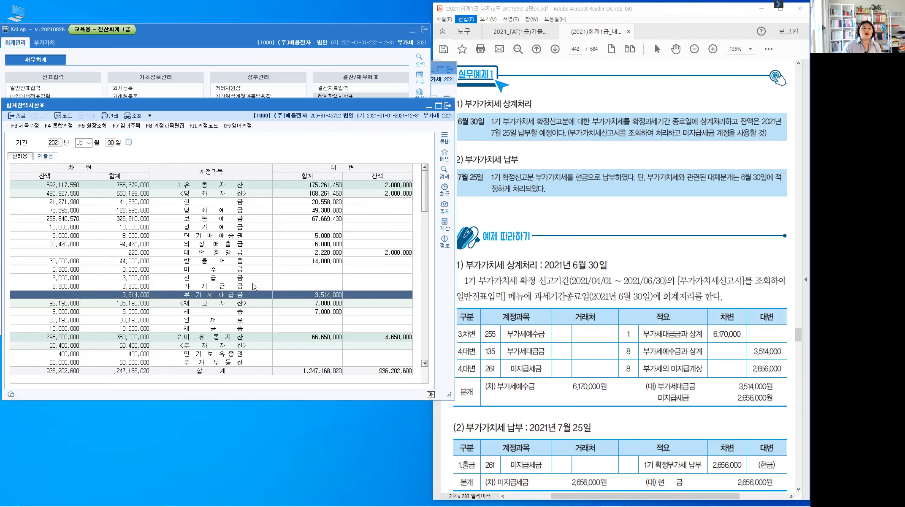
{"action": "left_click", "coordinate": [236, 294]}
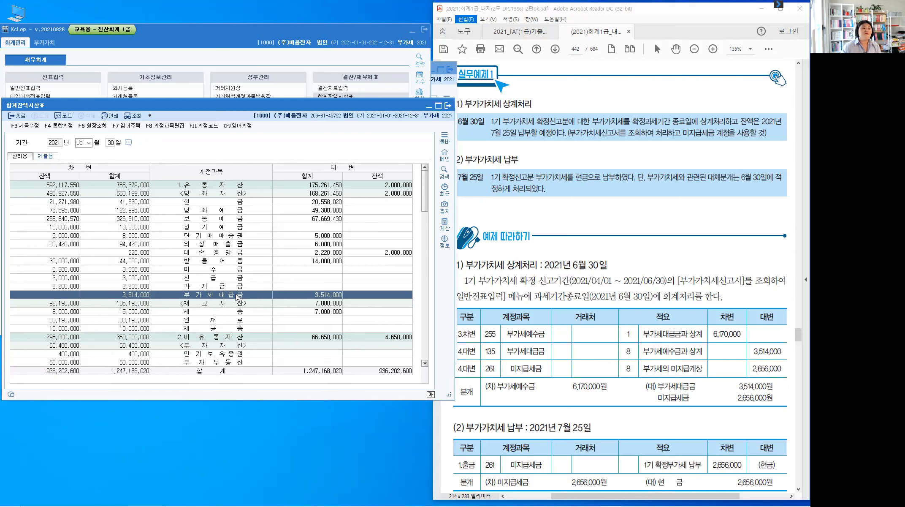
Check the 부가세예수금 totals and balance among the current liabilities (유동부채) in the trial balance.
{"action": "scroll", "coordinate": [237, 297], "scroll_direction": "down", "scroll_amount": 3}
{"action": "scroll", "coordinate": [237, 296], "scroll_direction": "down", "scroll_amount": 5}
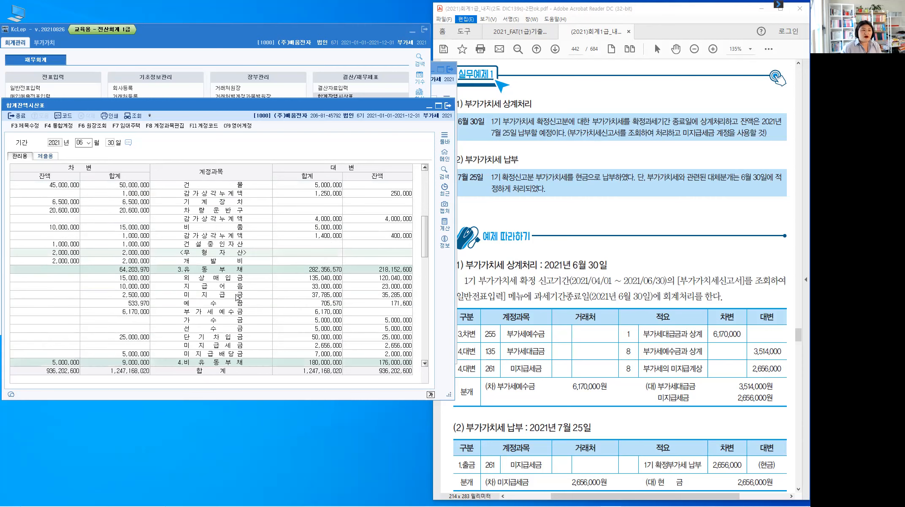
{"action": "left_click", "coordinate": [243, 272]}
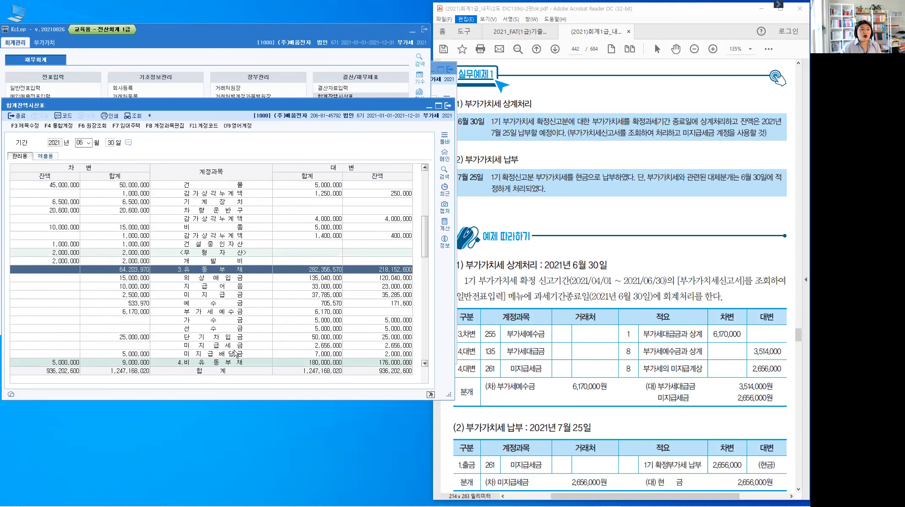
{"action": "left_click", "coordinate": [227, 315]}
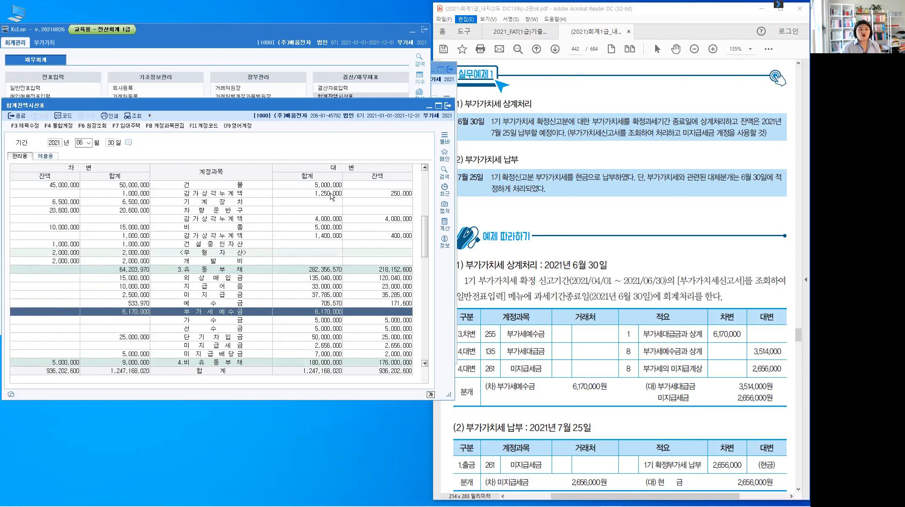
{"action": "left_click", "coordinate": [403, 312]}
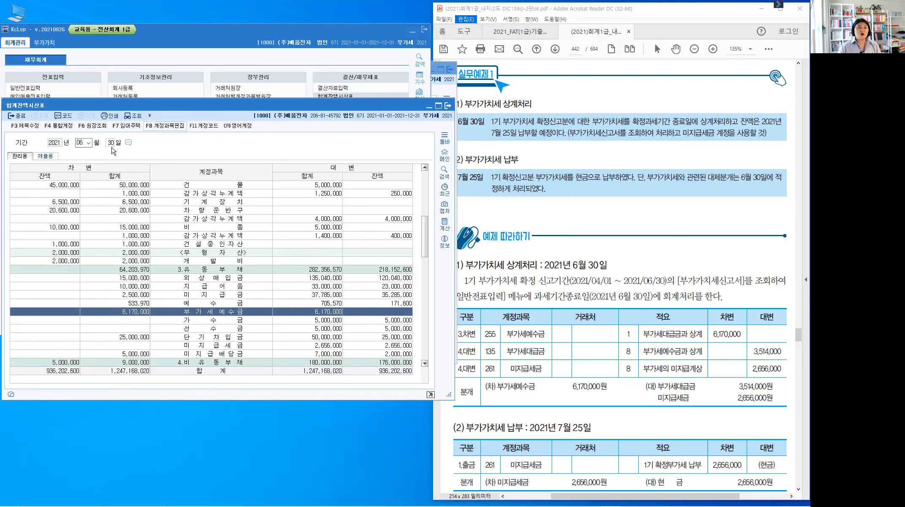
{"action": "left_click", "coordinate": [109, 146]}
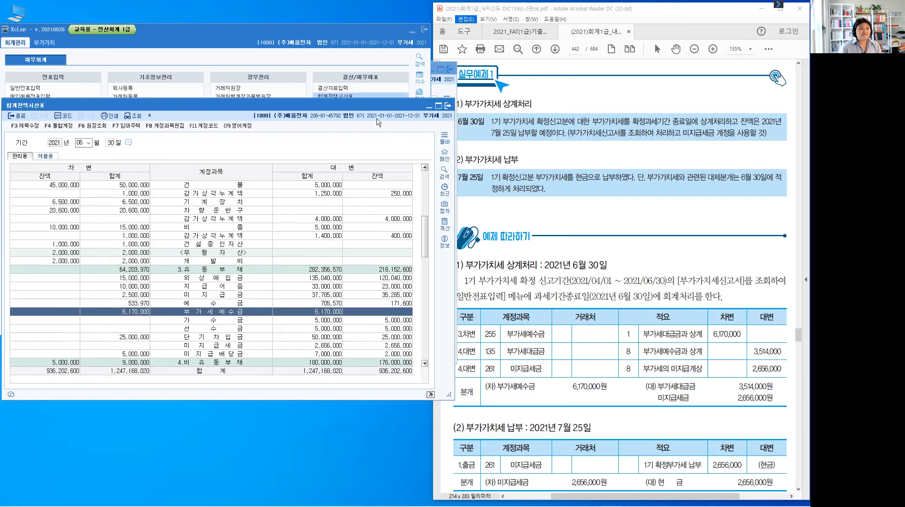
Return to the 일반전표입력 journal and set the entry date to July 25, 2021.
{"action": "left_click", "coordinate": [440, 93]}
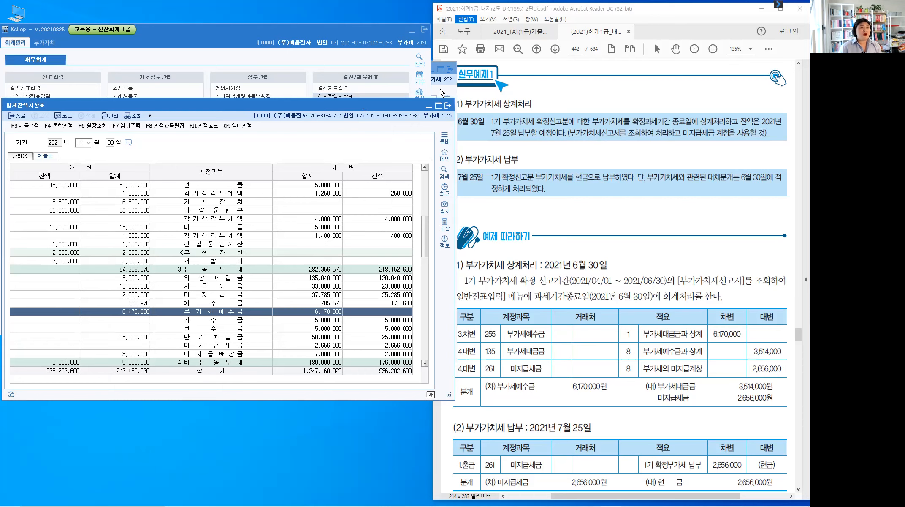
{"action": "left_click", "coordinate": [494, 183]}
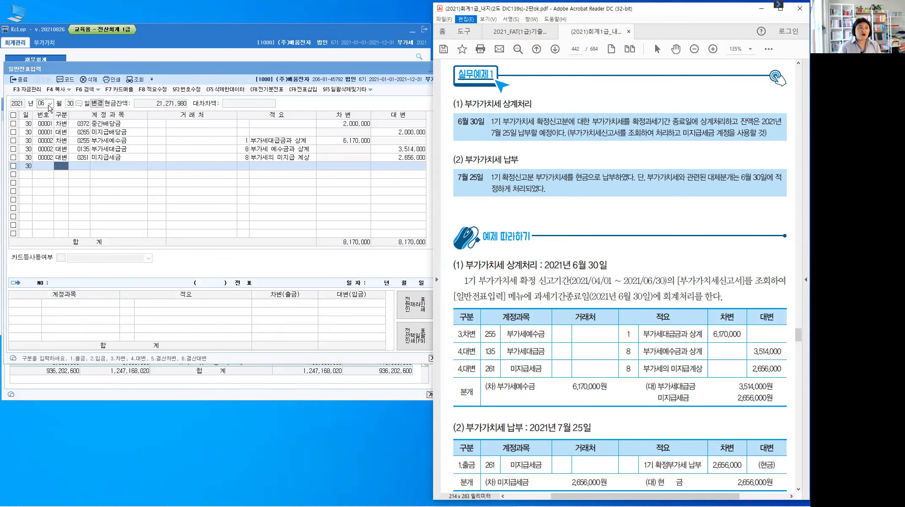
{"action": "left_click", "coordinate": [50, 106]}
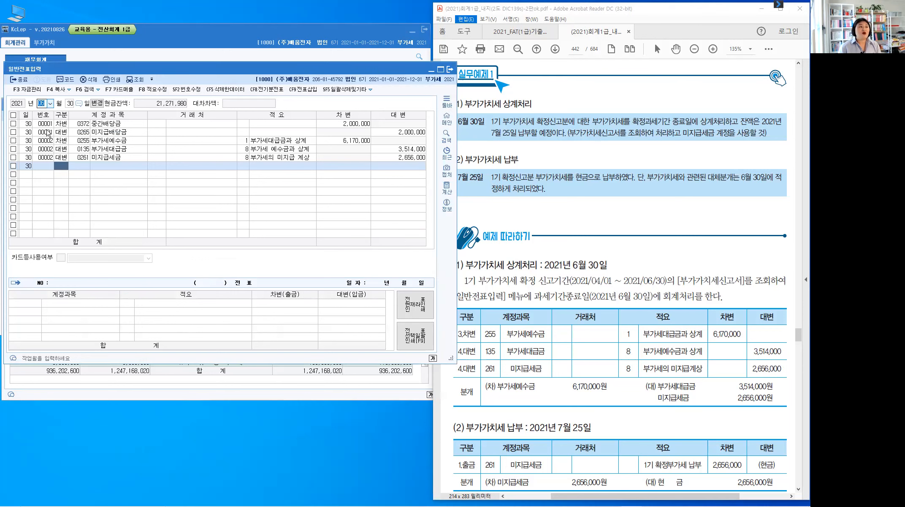
{"action": "left_click", "coordinate": [48, 147]}
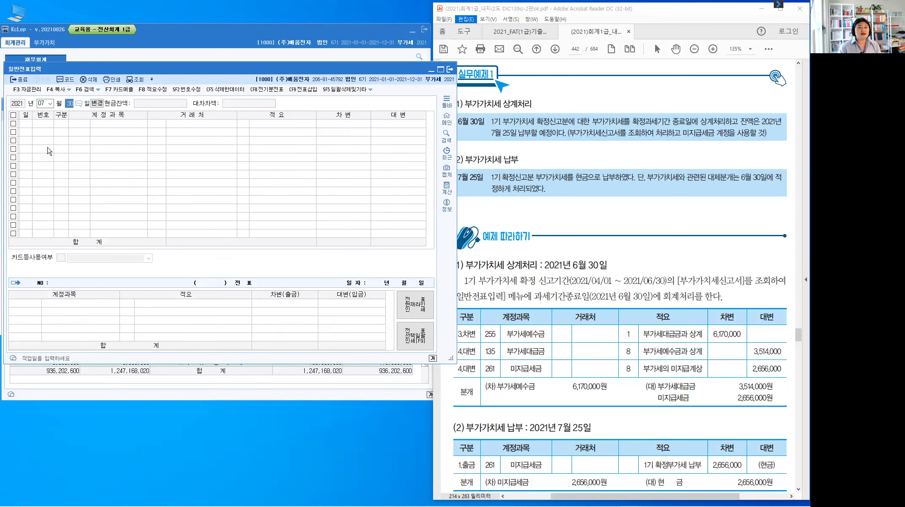
{"action": "type", "text": "3"}
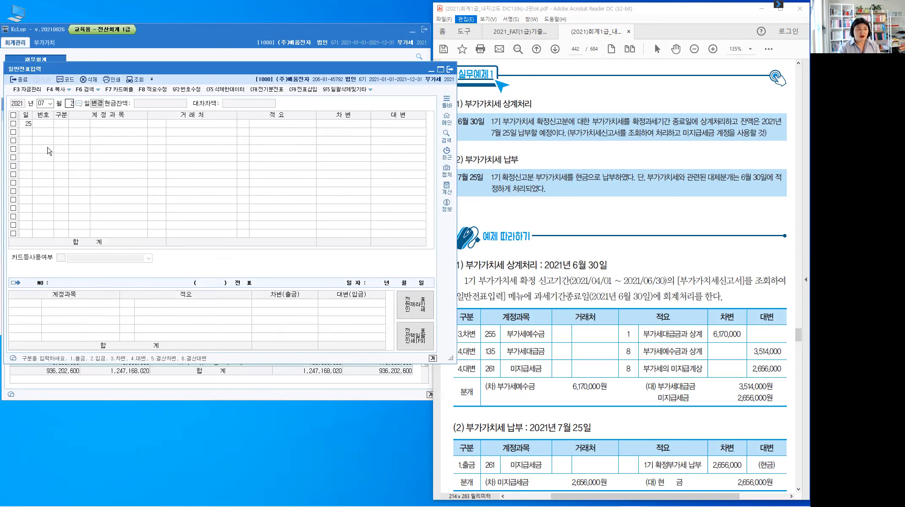
{"action": "type", "text": "5"}
{"action": "key", "text": "Return"}
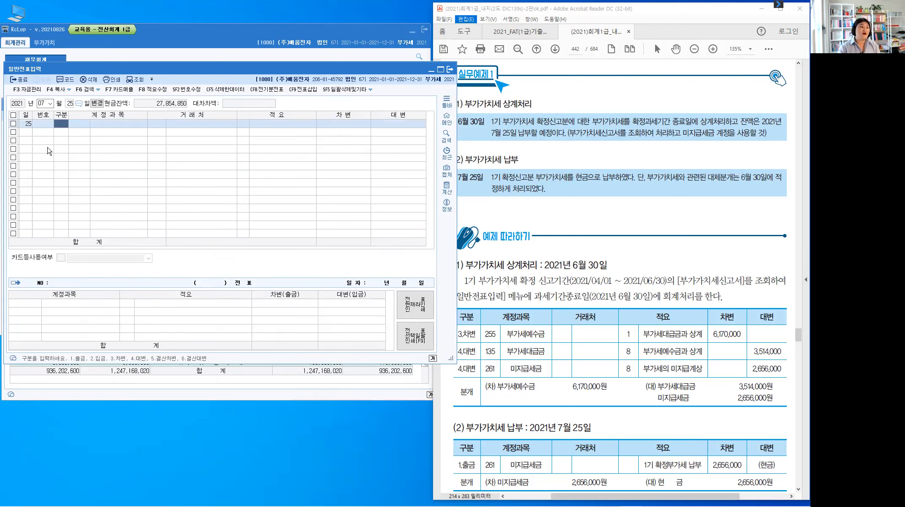
Add a debit line (차변) for account 261 미지급세금 and leave its client blank.
{"action": "type", "text": "3"}
{"action": "key", "text": "Return"}
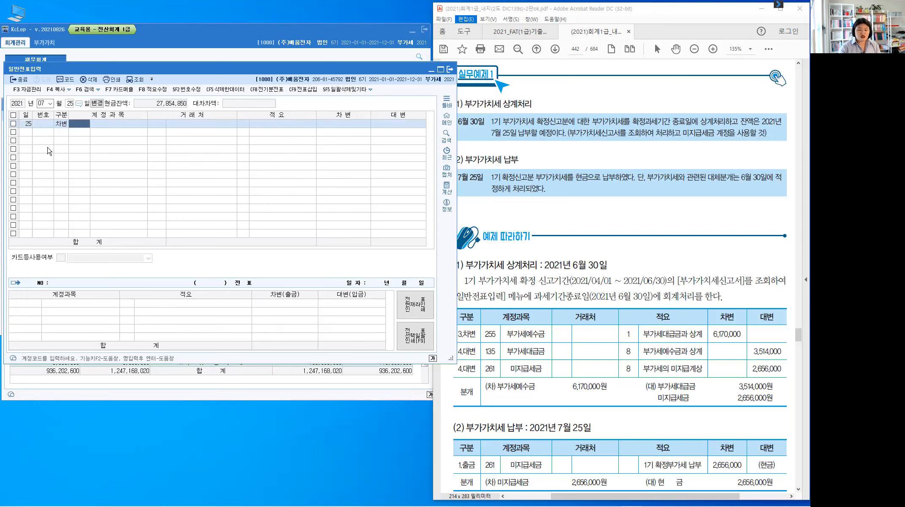
{"action": "type", "text": "261"}
{"action": "key", "text": "Return"}
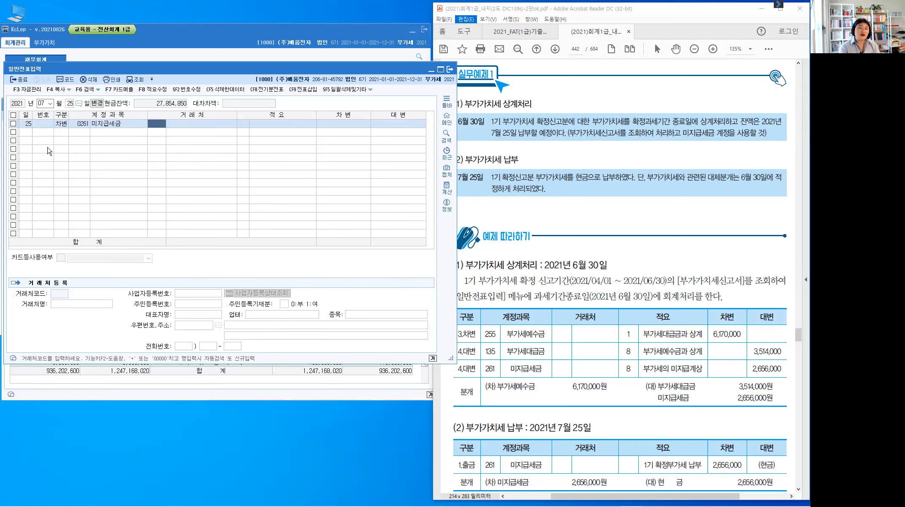
{"action": "type", "text": "+"}
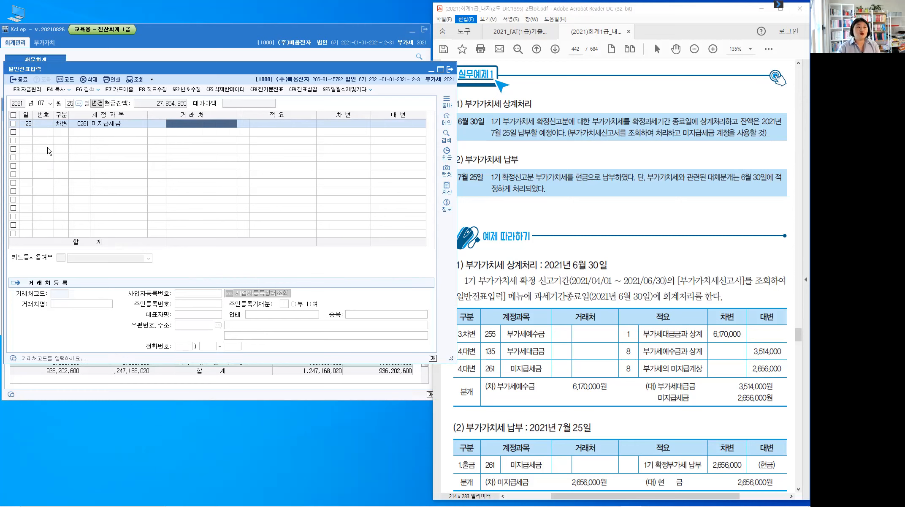
{"action": "key", "text": "Return"}
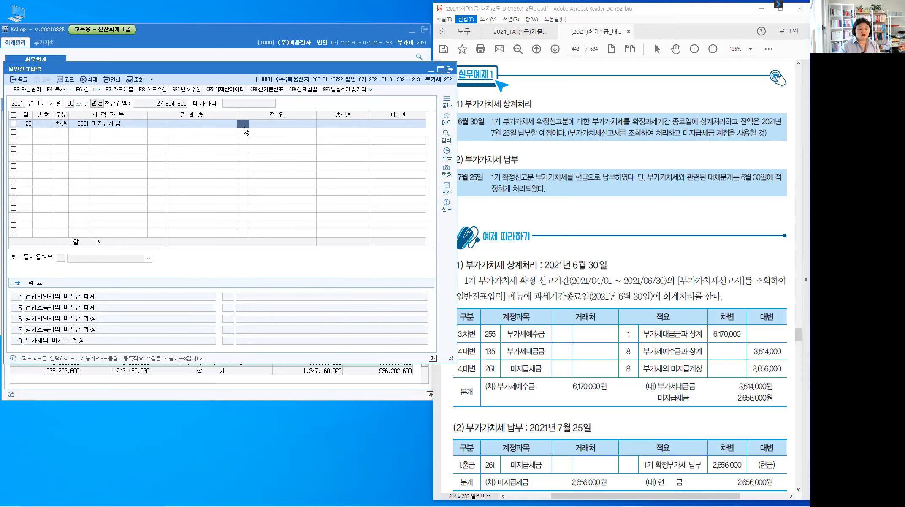
Give the 미지급세금 line the description 1기확정 부가가치세 납부, without a description code, and a debit amount of 2,656,000.
{"action": "key", "text": "Return"}
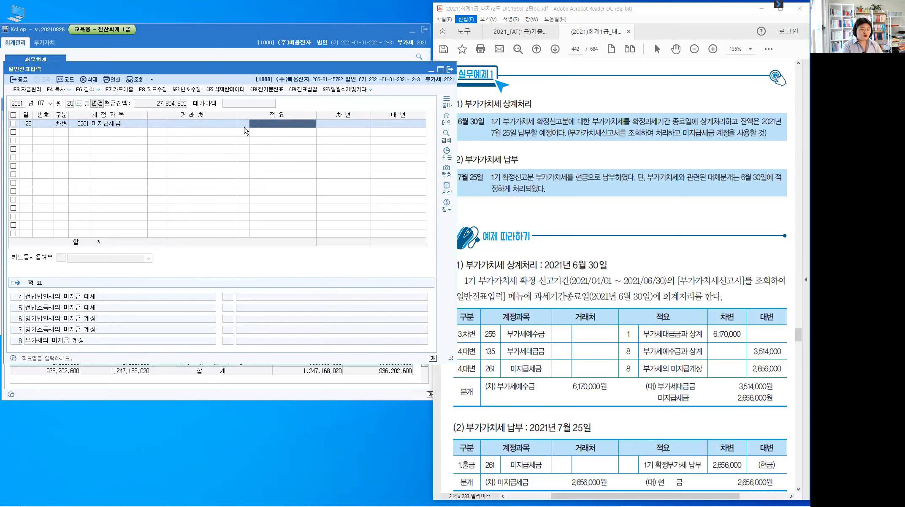
{"action": "type", "text": "1기"}
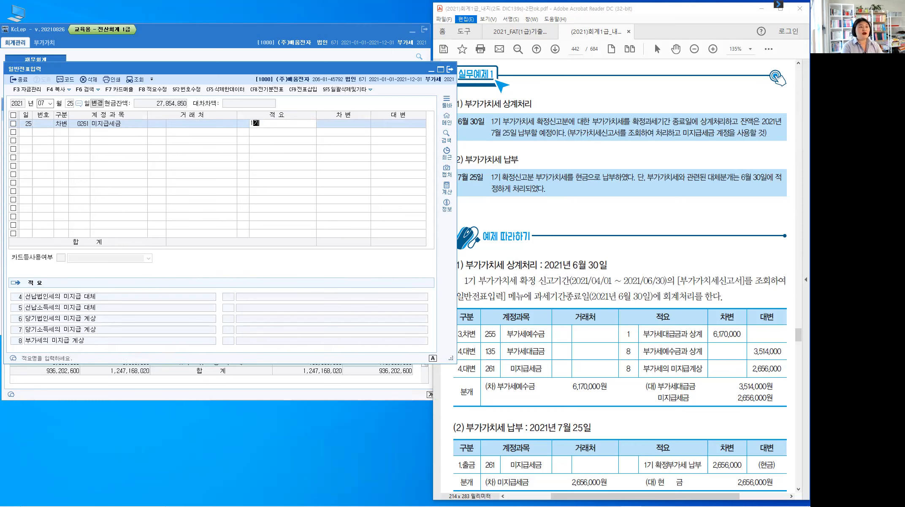
{"action": "type", "text": "확정"}
{"action": "type", "text": " 부"}
{"action": "type", "text": "가"}
{"action": "type", "text": "ㅅ"}
{"action": "type", "text": "ㅔ"}
{"action": "type", "text": "치세 납부"}
{"action": "key", "text": "Return"}
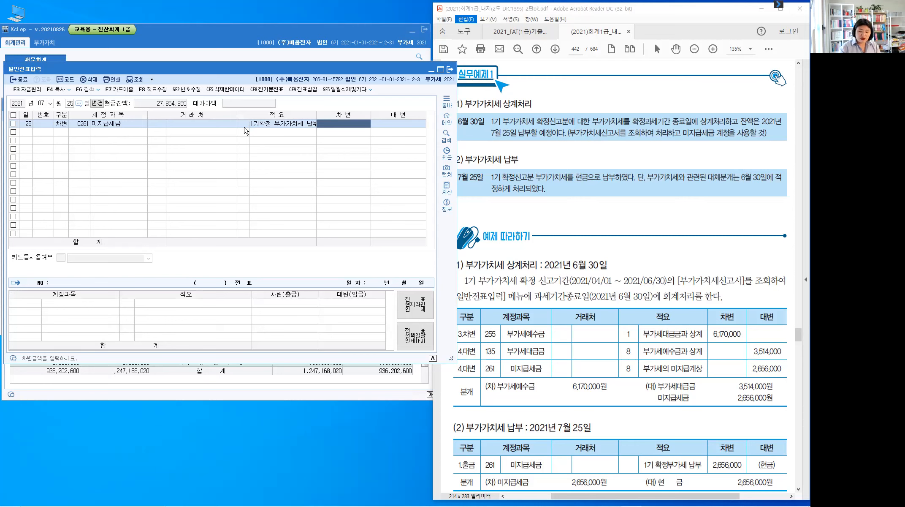
{"action": "type", "text": "2,656,000"}
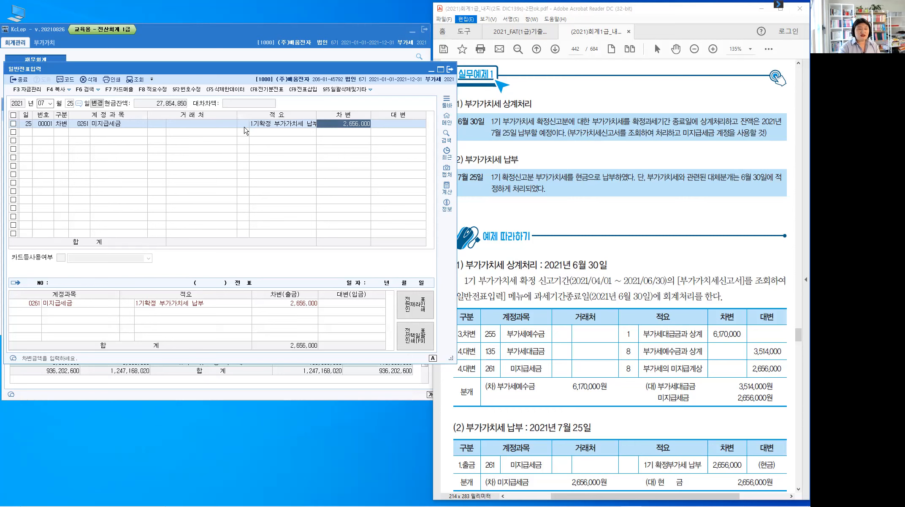
Add a credit line (대변) for account 101 현금 of 2,656,000 with no client and the same description as the debit line.
{"action": "key", "text": "Return"}
{"action": "type", "text": "4101"}
{"action": "key", "text": "Return"}
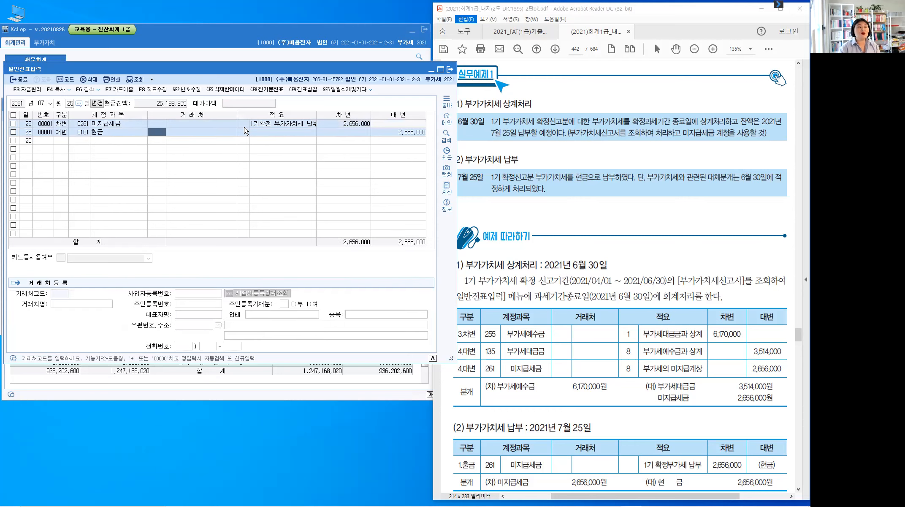
{"action": "key", "text": "Return"}
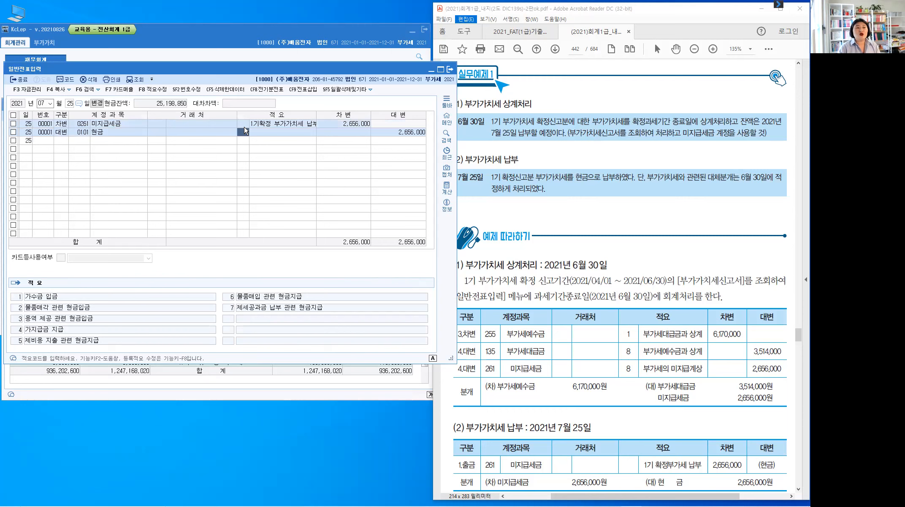
{"action": "key", "text": "Return"}
{"action": "key", "text": "Return"}
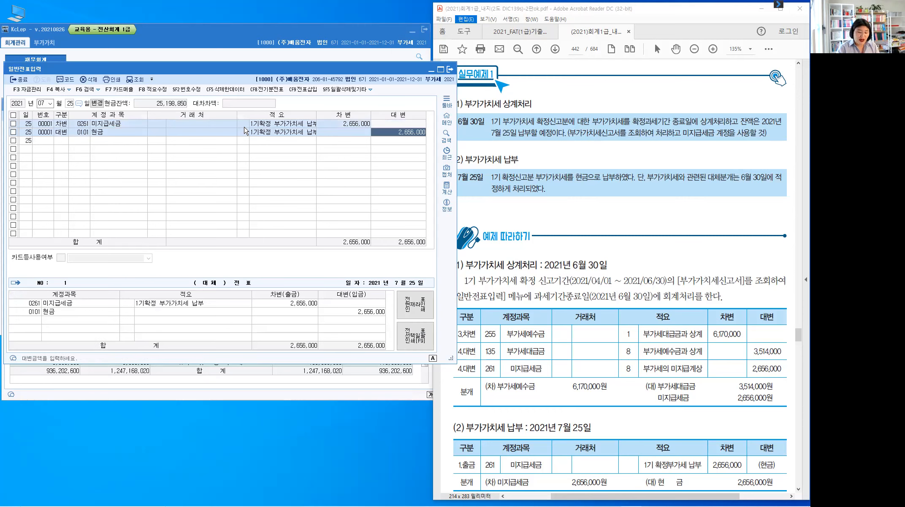
{"action": "key", "text": "Return"}
{"action": "key", "text": "Up"}
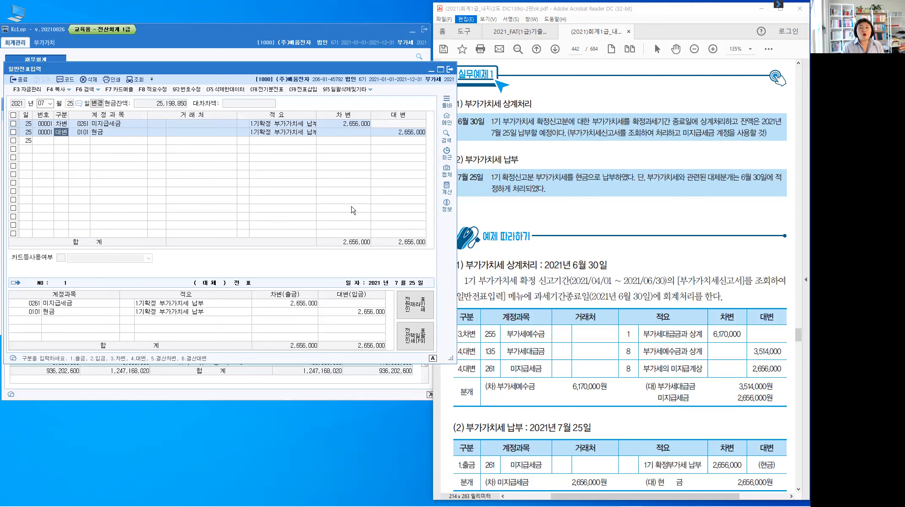
Switch to the textbook PDF in Acrobat Reader and review the July 25 payment solution and the 실무예제2 problem on the following page.
{"action": "left_click", "coordinate": [637, 275]}
{"action": "scroll", "coordinate": [637, 275], "scroll_direction": "down", "scroll_amount": 4}
{"action": "scroll", "coordinate": [637, 275], "scroll_direction": "down", "scroll_amount": 4}
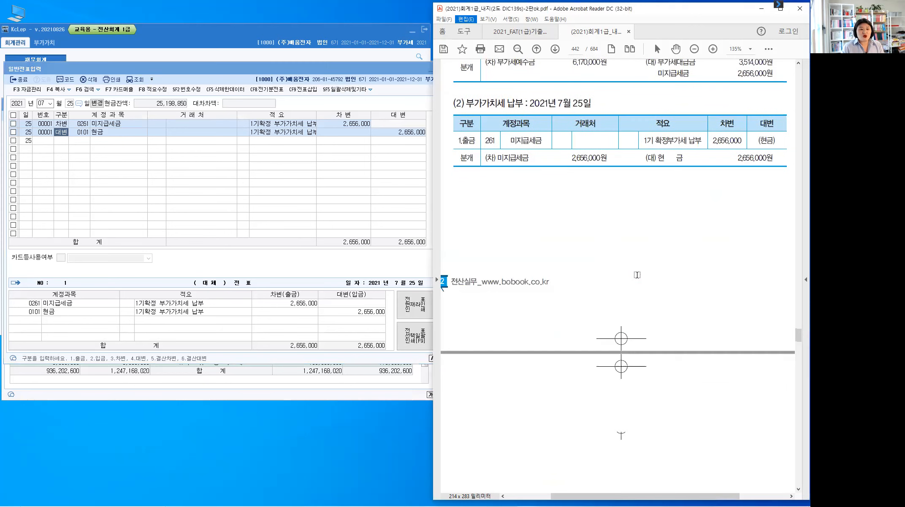
{"action": "scroll", "coordinate": [637, 275], "scroll_direction": "down", "scroll_amount": 6}
{"action": "scroll", "coordinate": [637, 274], "scroll_direction": "up", "scroll_amount": 2}
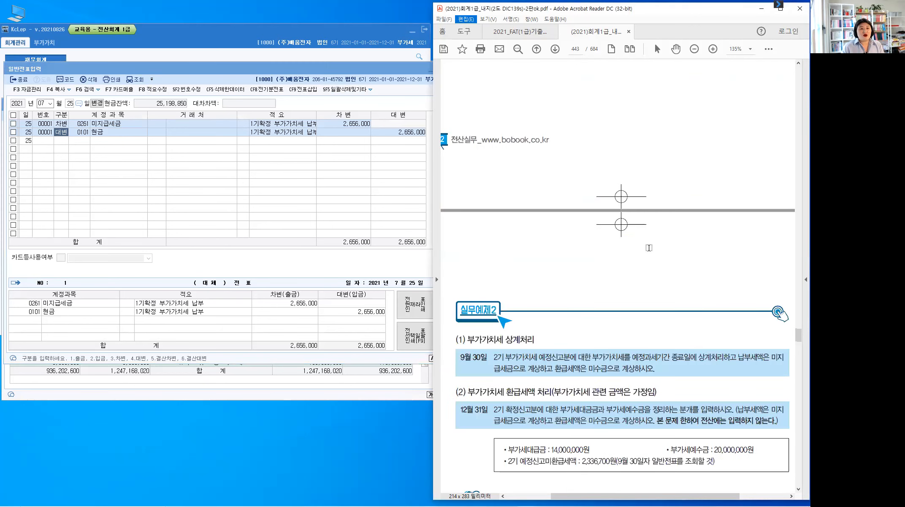
{"action": "scroll", "coordinate": [625, 264], "scroll_direction": "up", "scroll_amount": 6}
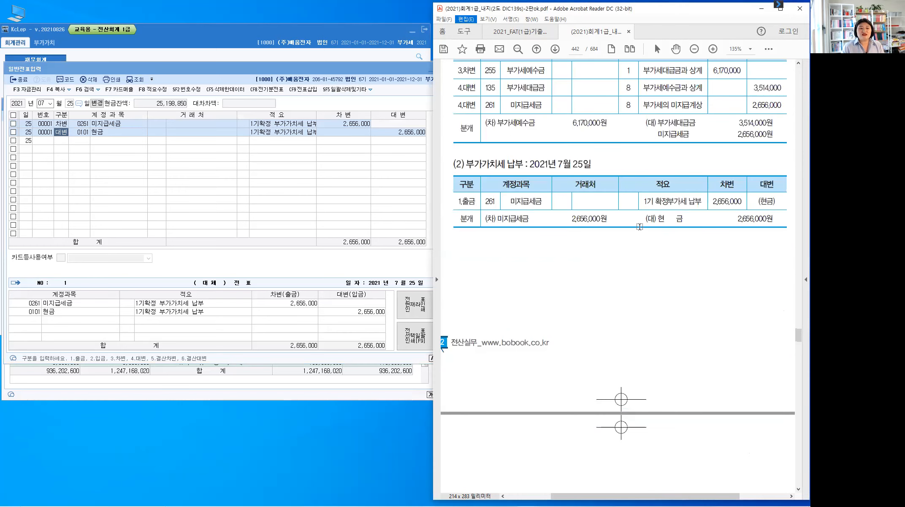
{"action": "scroll", "coordinate": [640, 226], "scroll_direction": "down", "scroll_amount": 9}
{"action": "scroll", "coordinate": [640, 226], "scroll_direction": "down", "scroll_amount": 2}
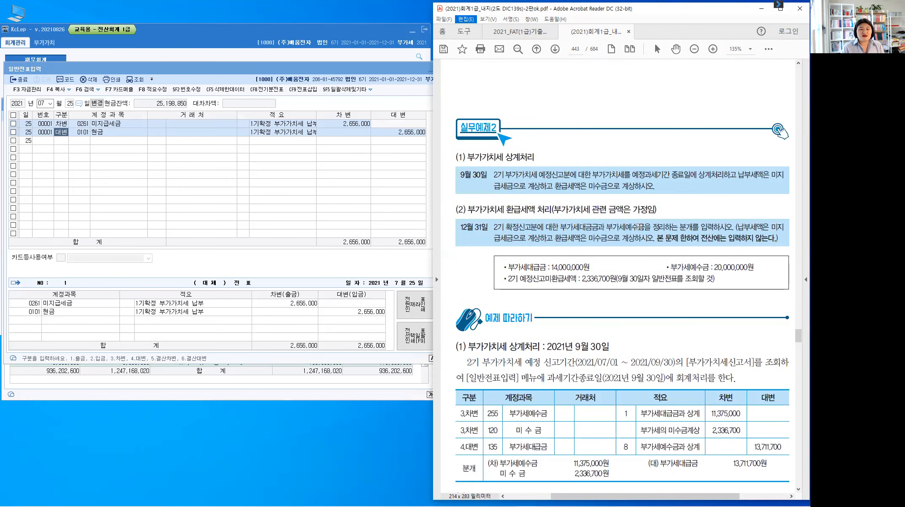
Switch from the 실무예제2 textbook page to KcLep and open the VAT return (부가가치세신고서).
{"action": "scroll", "coordinate": [640, 227], "scroll_direction": "down", "scroll_amount": 2}
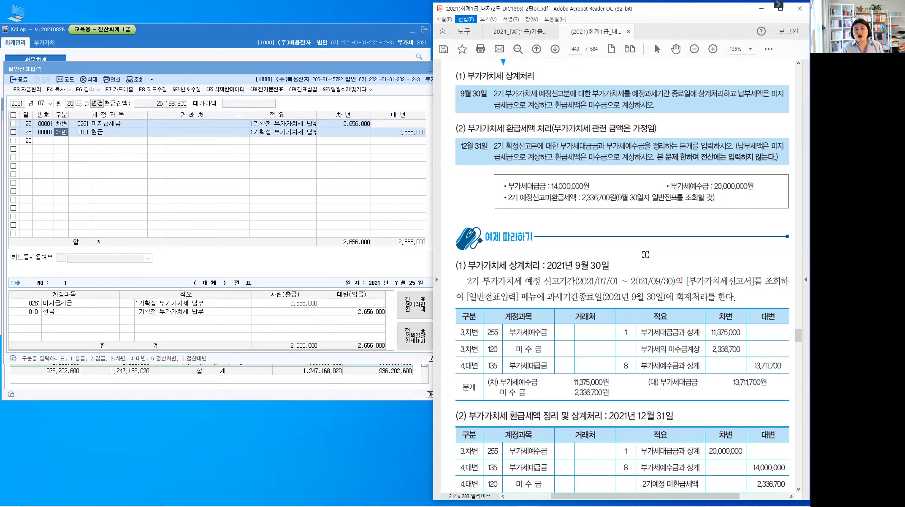
{"action": "scroll", "coordinate": [650, 276], "scroll_direction": "up", "scroll_amount": 1}
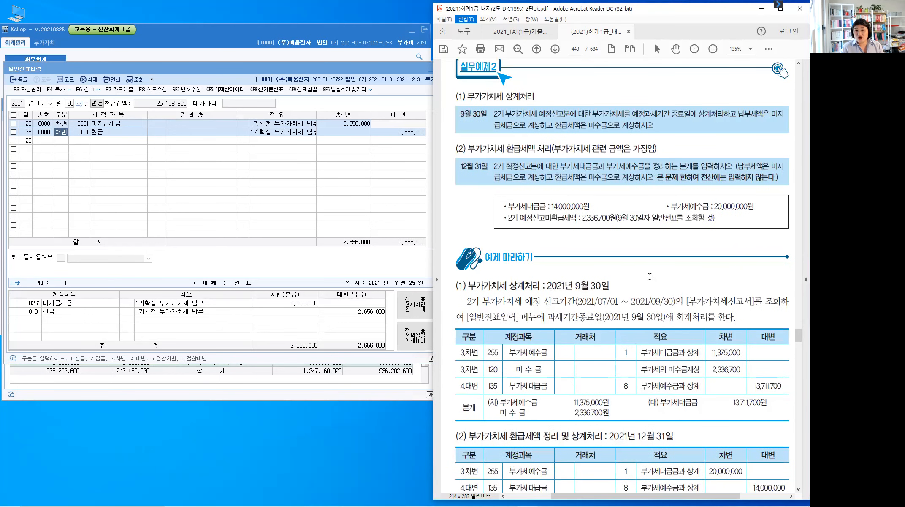
{"action": "scroll", "coordinate": [499, 164], "scroll_direction": "up", "scroll_amount": 1}
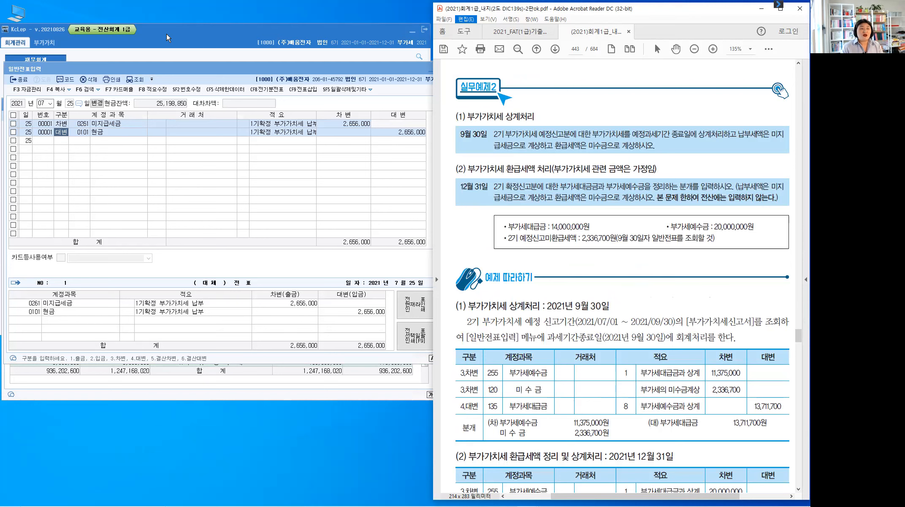
{"action": "left_click", "coordinate": [47, 63]}
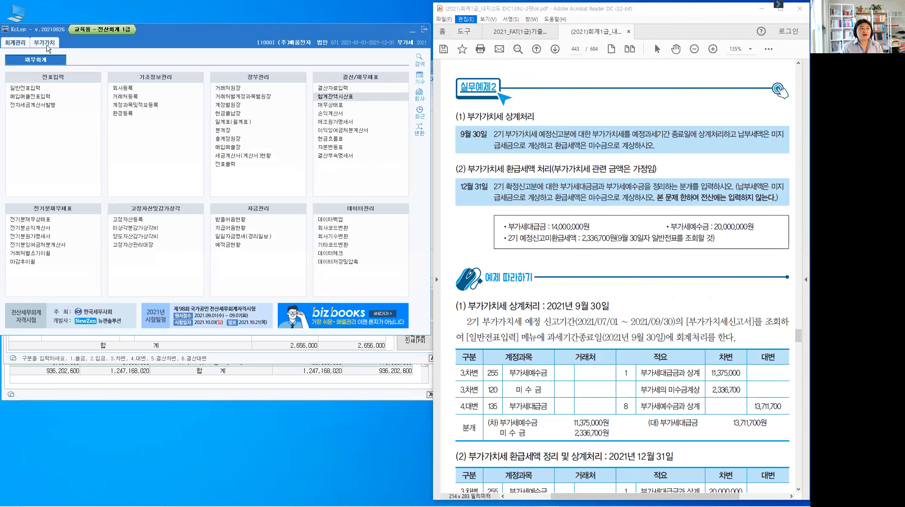
{"action": "left_click", "coordinate": [46, 46]}
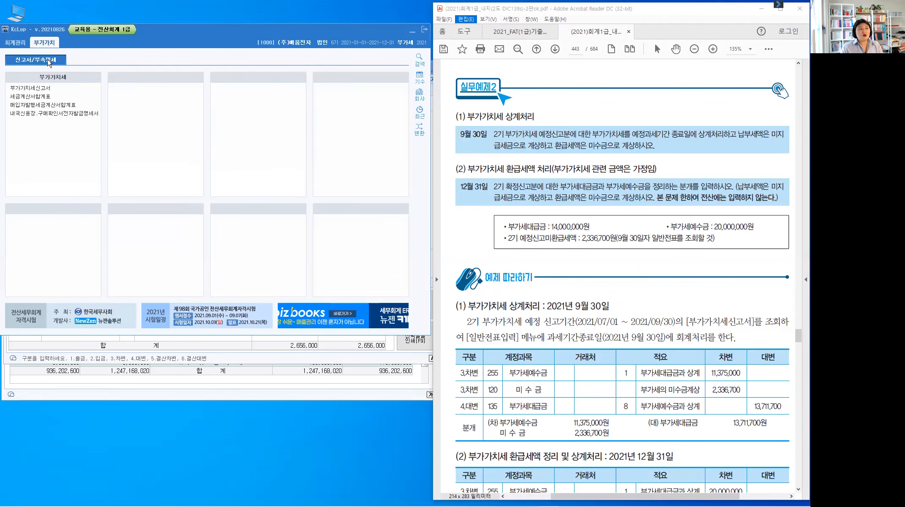
{"action": "left_click", "coordinate": [44, 89]}
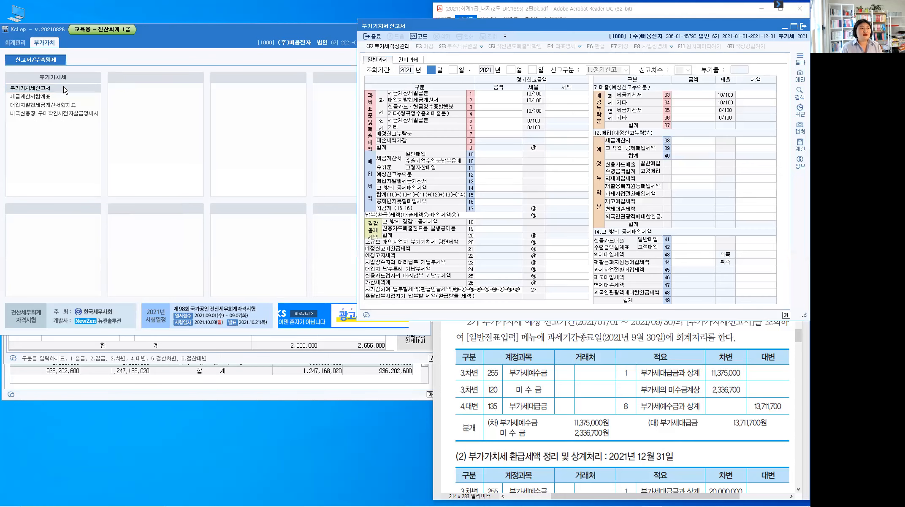
{"action": "left_click", "coordinate": [37, 100]}
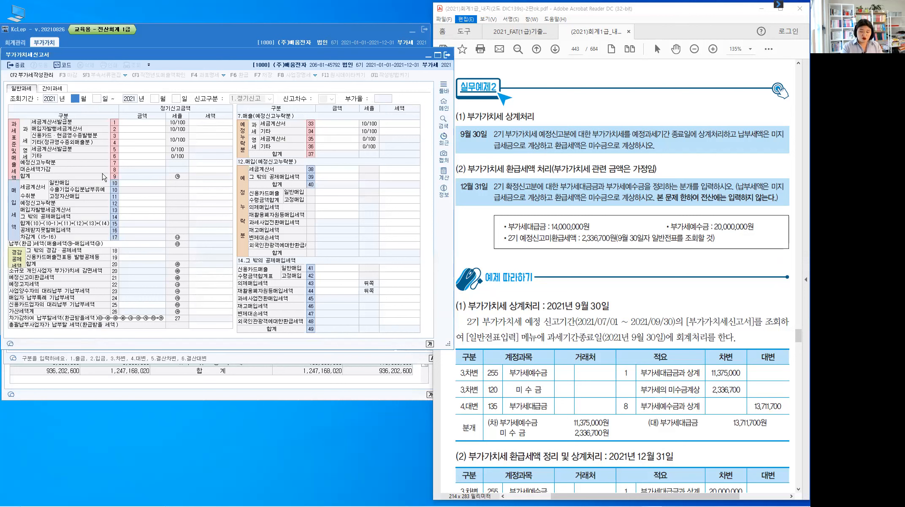
Query the return for July 1 to September 30, 2021 as 정기신고 without loading the previously saved data, and save it.
{"action": "type", "text": "7"}
{"action": "key", "text": "Return"}
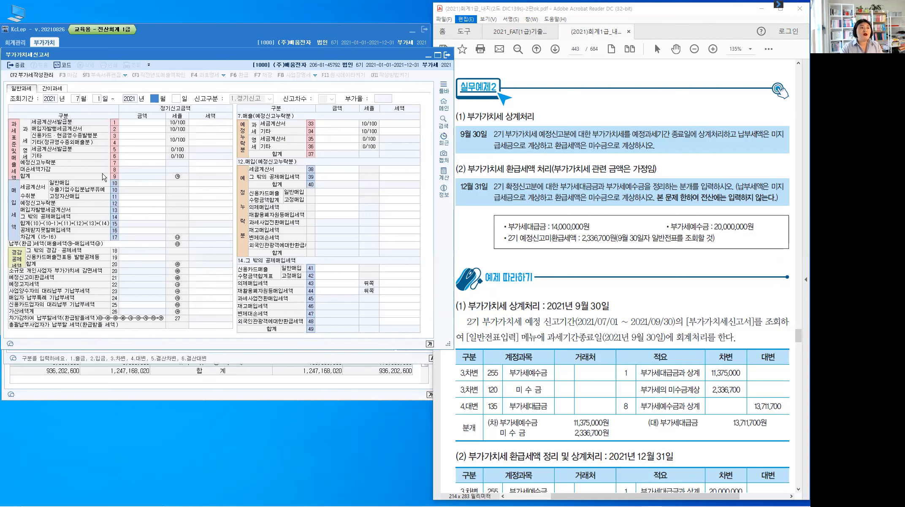
{"action": "type", "text": "9"}
{"action": "key", "text": "Return"}
{"action": "key", "text": "Return"}
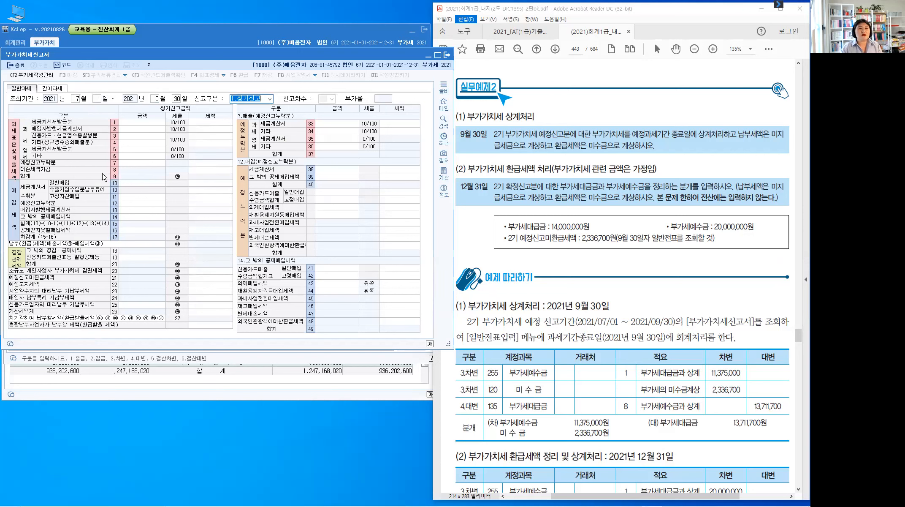
{"action": "key", "text": "Return"}
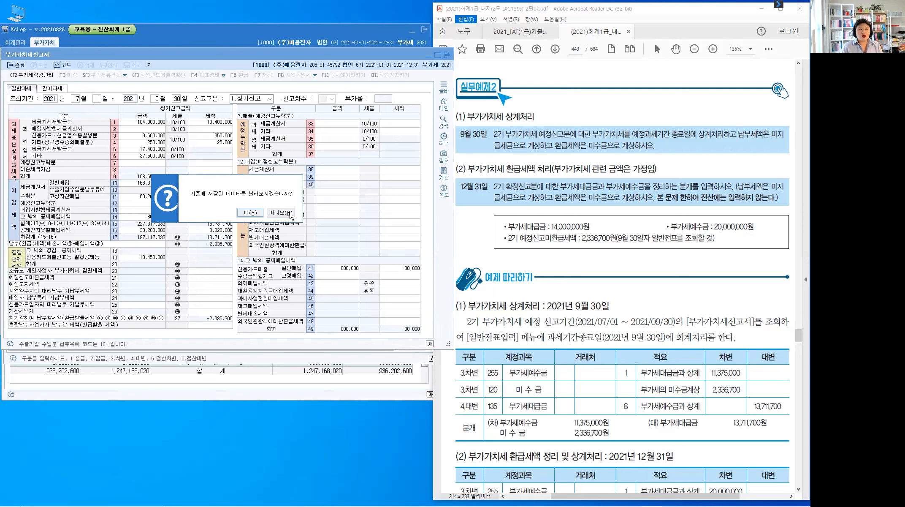
{"action": "left_click", "coordinate": [292, 213]}
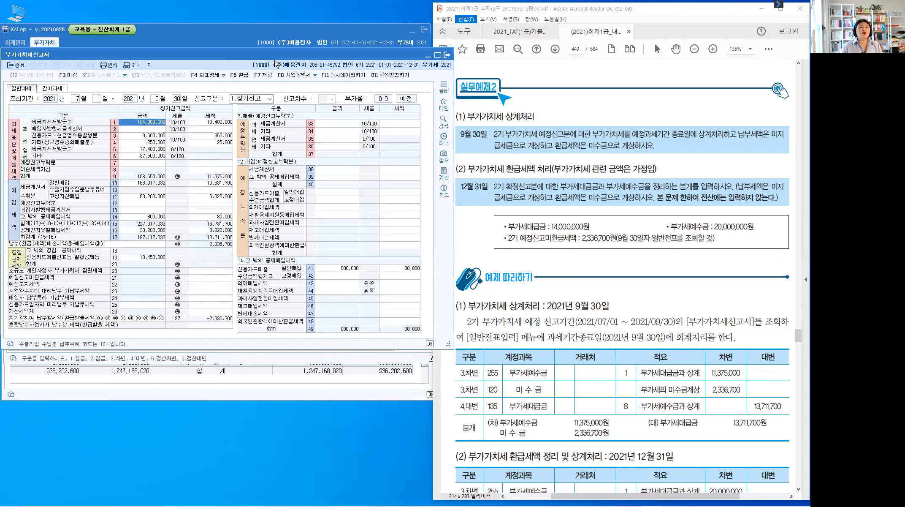
{"action": "left_click", "coordinate": [267, 78]}
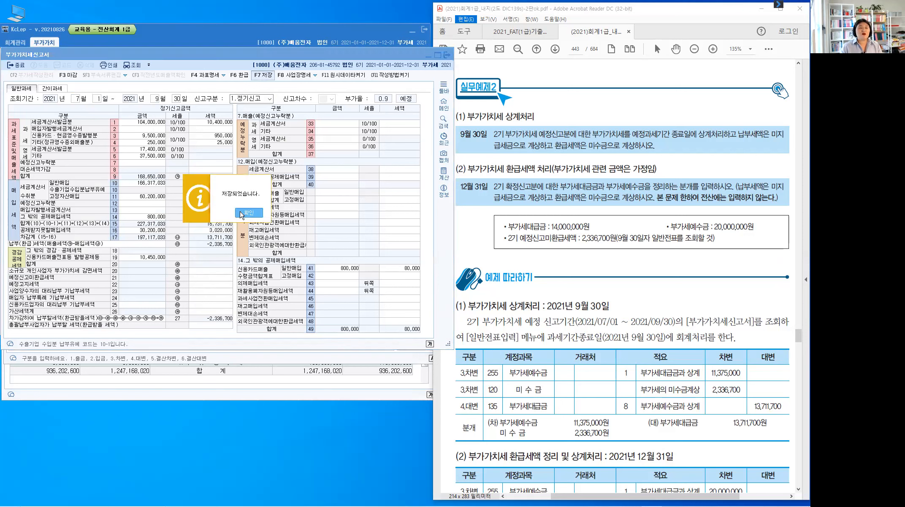
{"action": "left_click", "coordinate": [242, 213]}
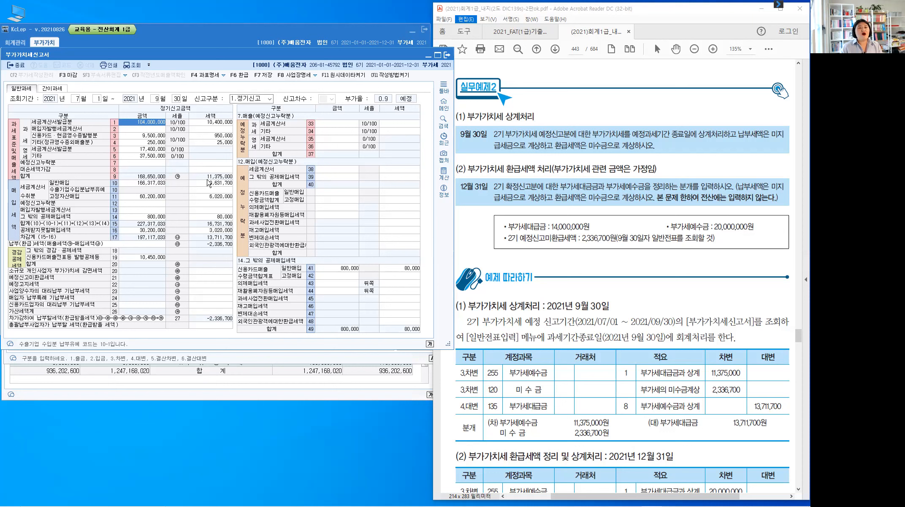
Check the return's total sales tax and net purchase tax, and move the return window over the textbook, clear of the main menu.
{"action": "left_click", "coordinate": [208, 183]}
{"action": "left_click", "coordinate": [208, 182]}
{"action": "left_click", "coordinate": [204, 240]}
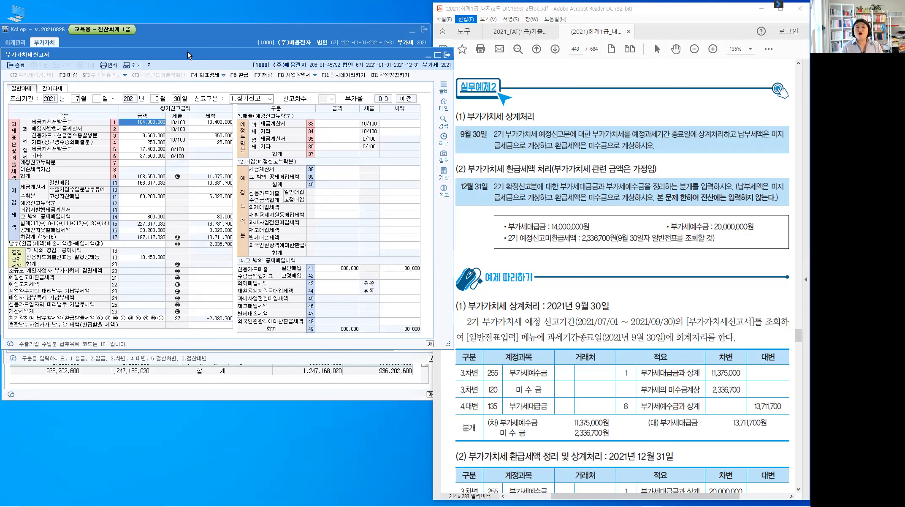
{"action": "left_click_drag", "start_coordinate": [87, 57], "coordinate": [564, 22]}
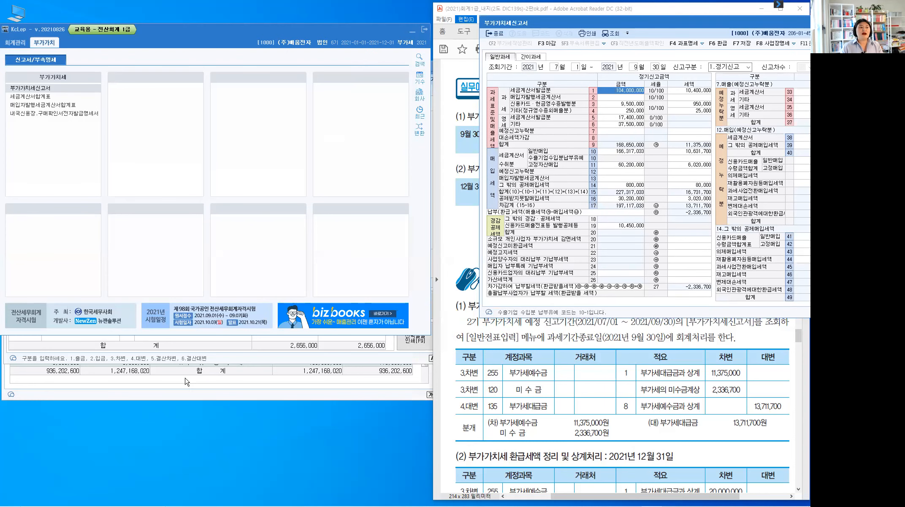
Open the general journal entry form (일반전표입력) and set the slip date to September 30.
{"action": "left_click", "coordinate": [16, 43]}
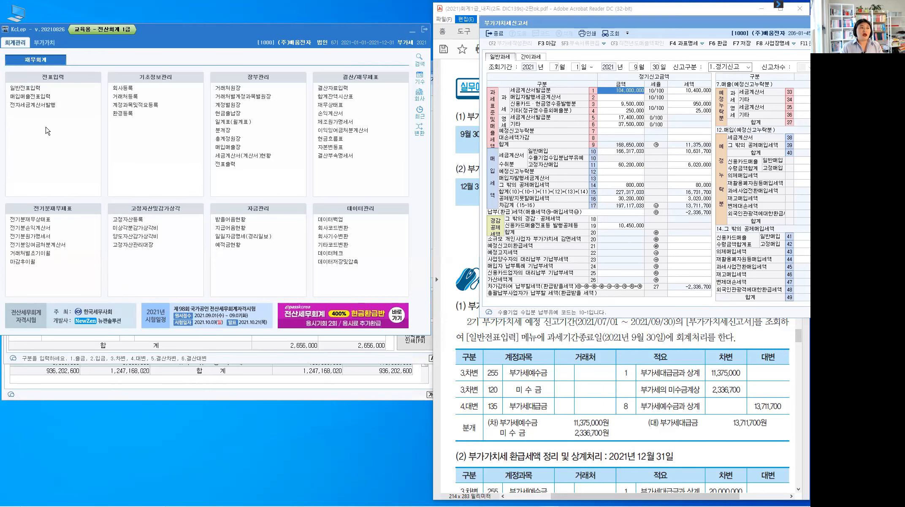
{"action": "left_click", "coordinate": [22, 87]}
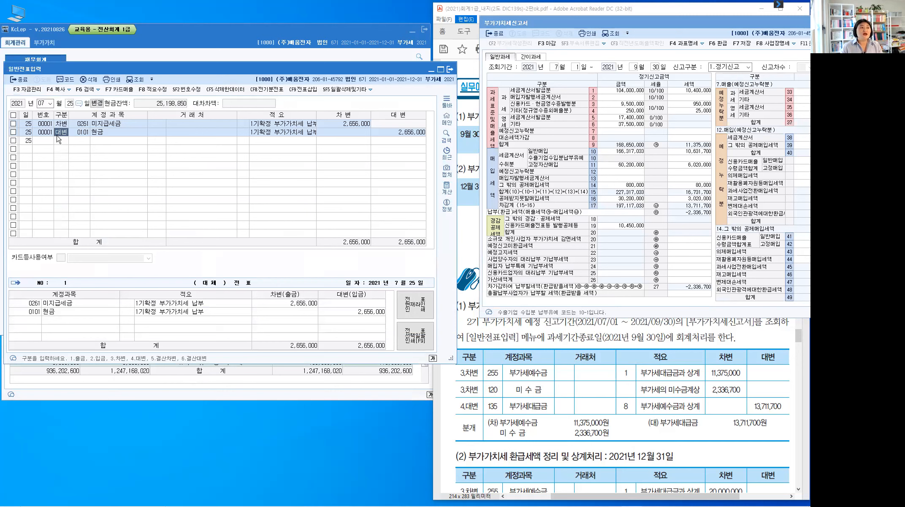
{"action": "left_click", "coordinate": [50, 103]}
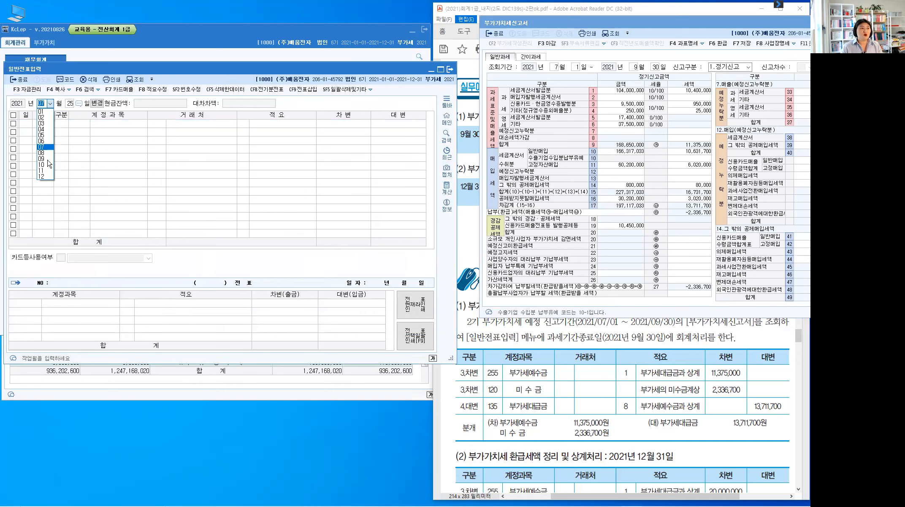
{"action": "left_click", "coordinate": [48, 160]}
{"action": "type", "text": "3"}
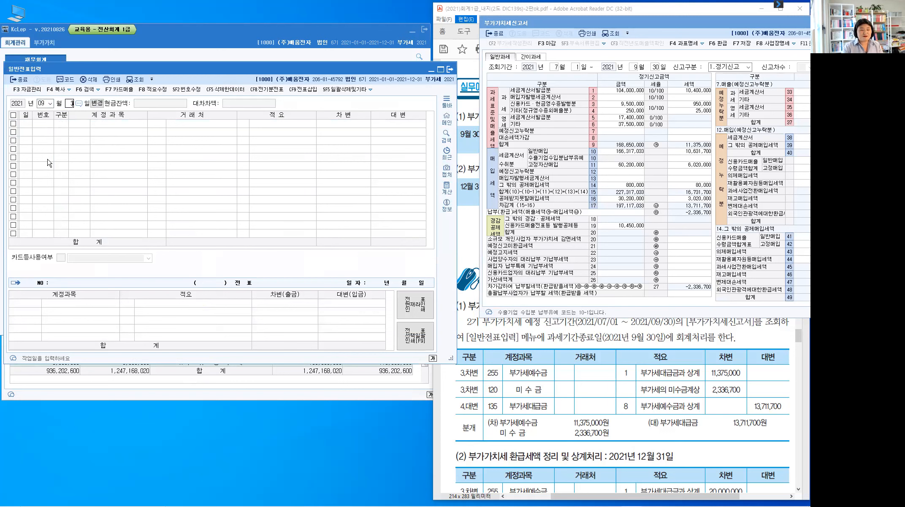
{"action": "type", "text": "0"}
{"action": "key", "text": "Return"}
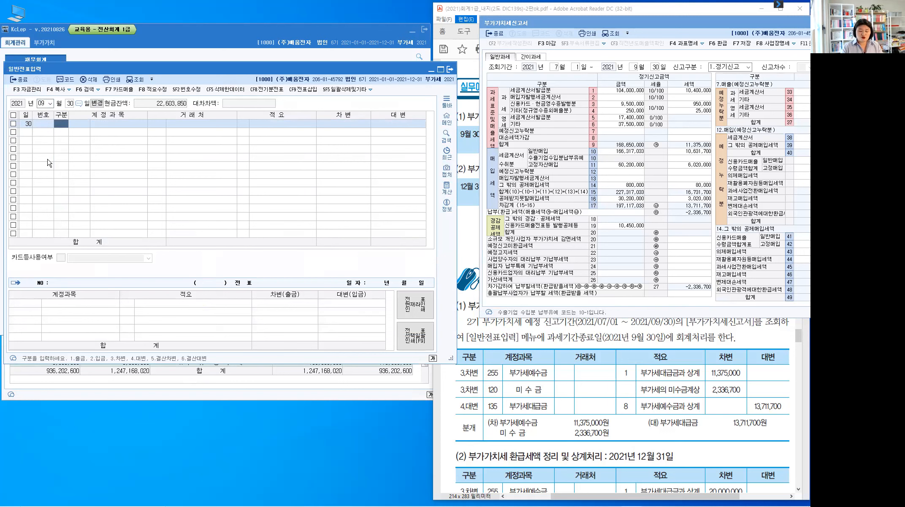
Start the September 30 slip with a credit line (대변) for account 135 부가세대급금, leaving its client blank.
{"action": "type", "text": "4"}
{"action": "key", "text": "Return"}
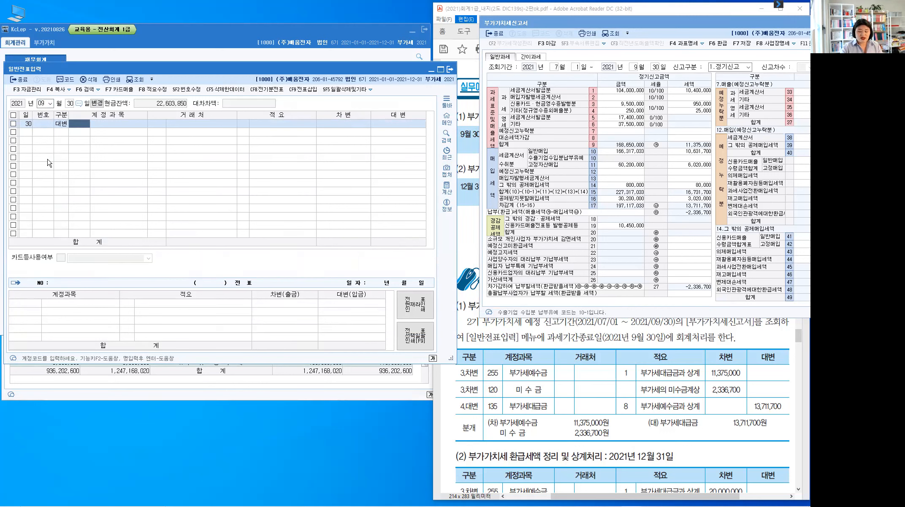
{"action": "type", "text": "135"}
{"action": "key", "text": "Return"}
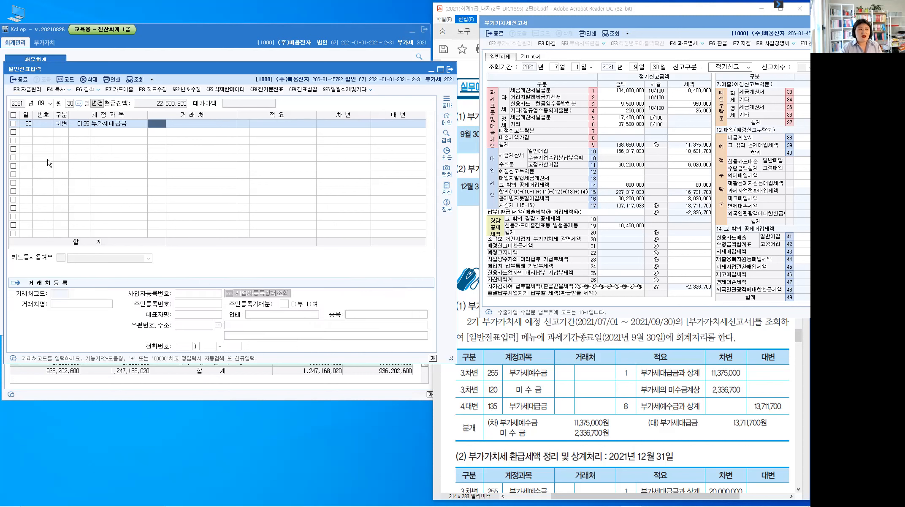
{"action": "key", "text": "Return"}
{"action": "key", "text": "Return"}
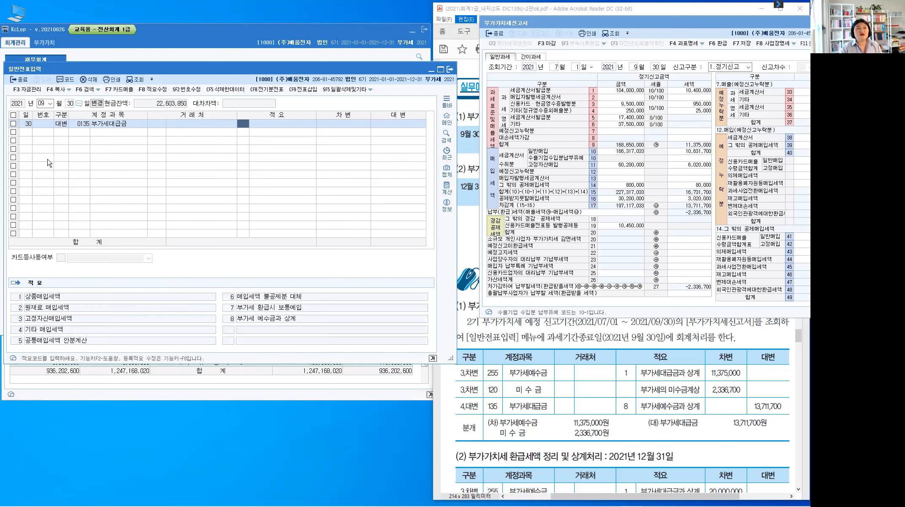
Give the 부가세대급금 line description code 8, 부가세 예수금과 상계.
{"action": "key", "text": "Return"}
{"action": "key", "text": "Return"}
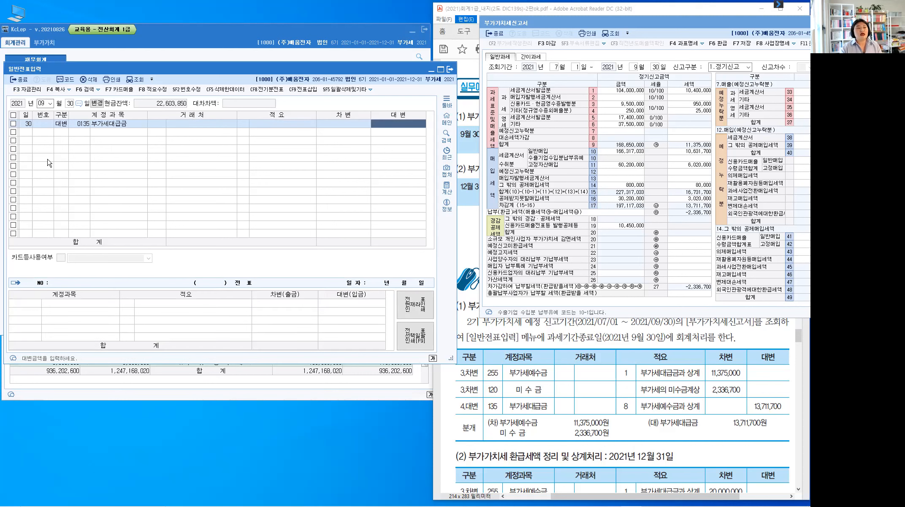
{"action": "key", "text": "Left"}
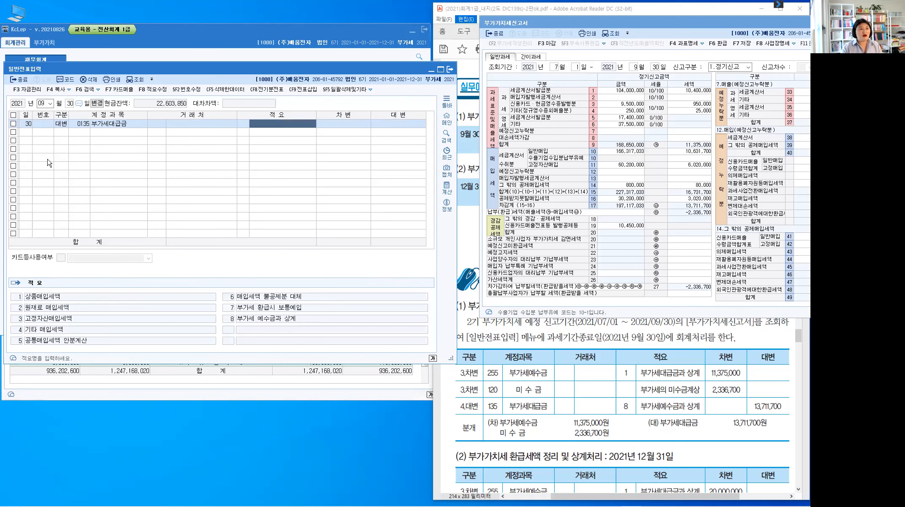
{"action": "key", "text": "Left"}
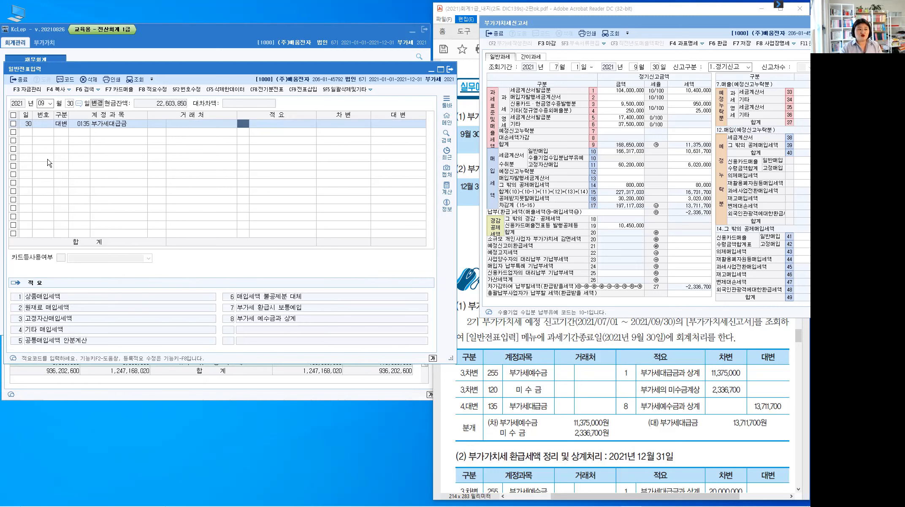
{"action": "key", "text": "Return"}
{"action": "key", "text": "Return"}
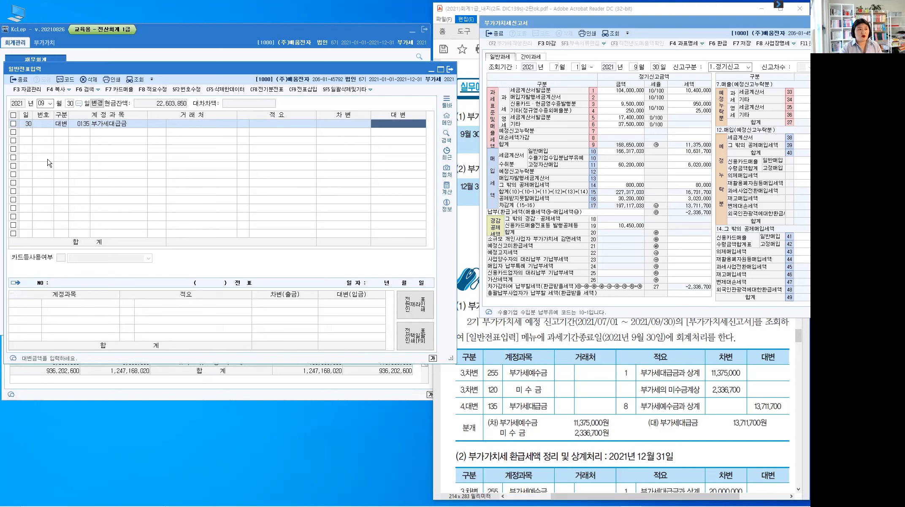
{"action": "key", "text": "Left"}
{"action": "key", "text": "Left"}
{"action": "type", "text": "8"}
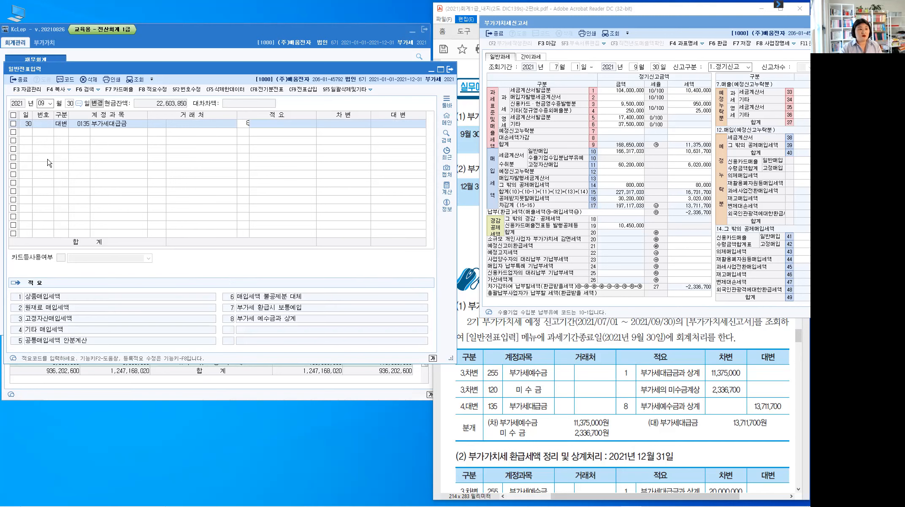
{"action": "key", "text": "Return"}
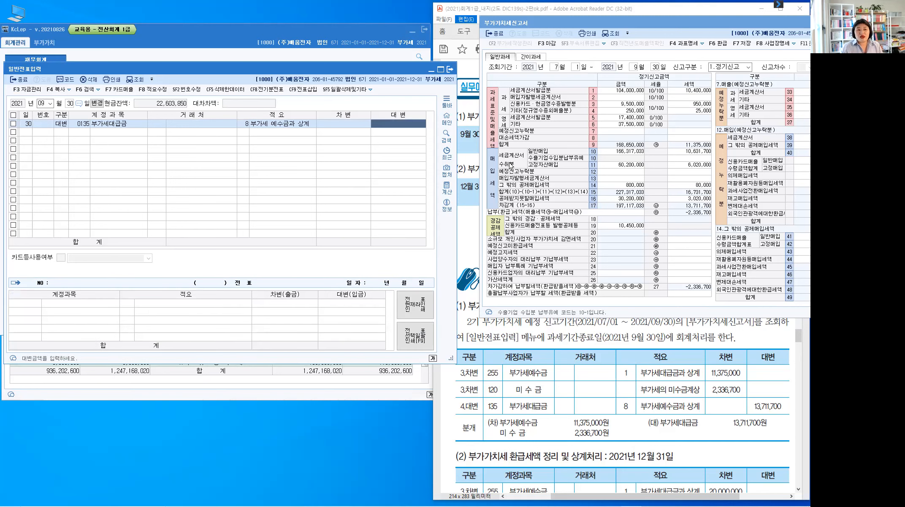
Set the 부가세대급금 line's credit amount to 13,711,700.
{"action": "key", "text": "ctrl"}
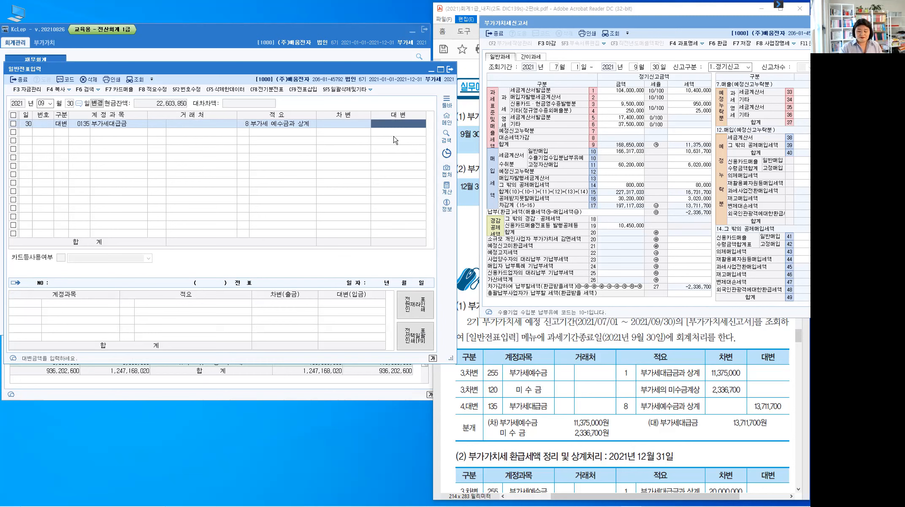
{"action": "type", "text": "1"}
{"action": "type", "text": "3,711,700"}
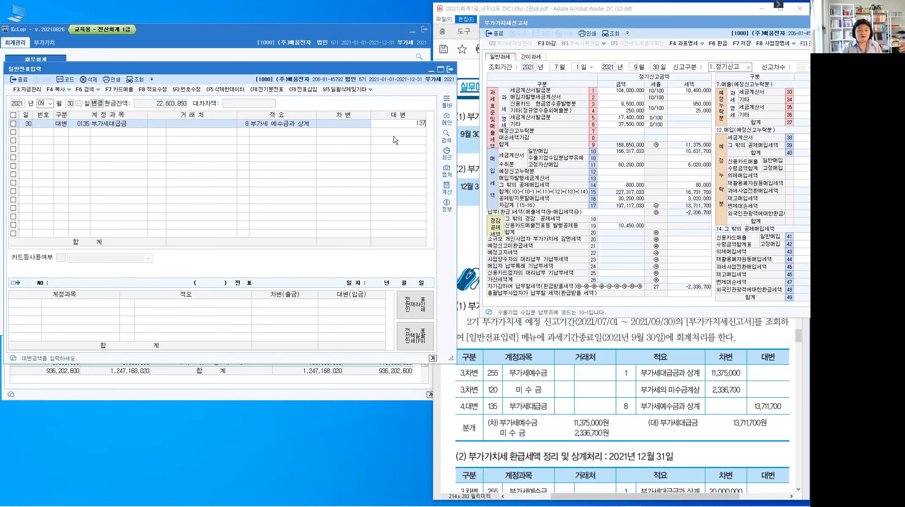
{"action": "key", "text": "Return"}
{"action": "key", "text": "Return"}
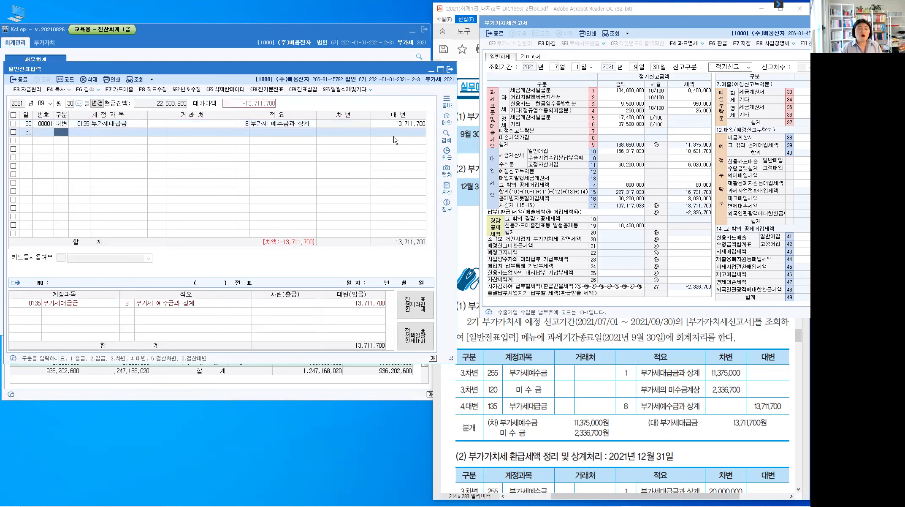
Add a debit line (차변) for account 255 부가세예수금 with no client and description code 1, 부가세대급금과 상계.
{"action": "type", "text": "3"}
{"action": "key", "text": "Return"}
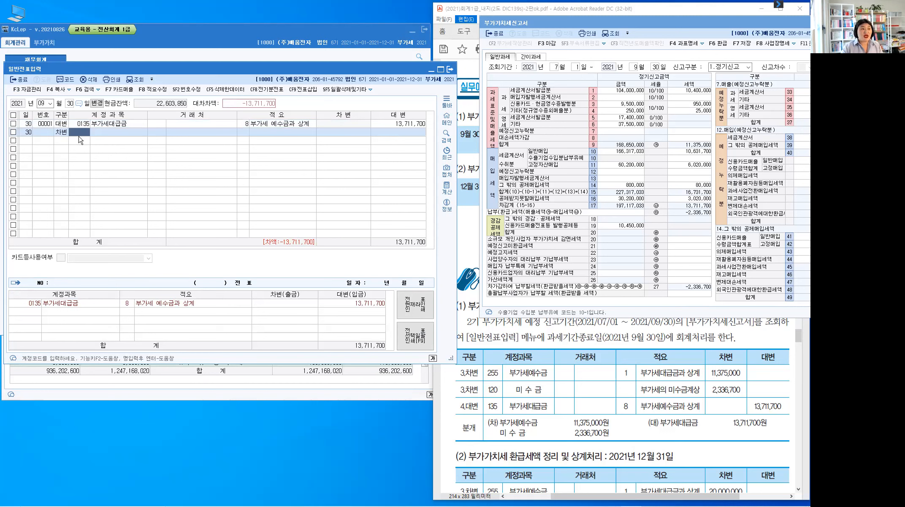
{"action": "type", "text": "255"}
{"action": "key", "text": "Return"}
{"action": "key", "text": "Return"}
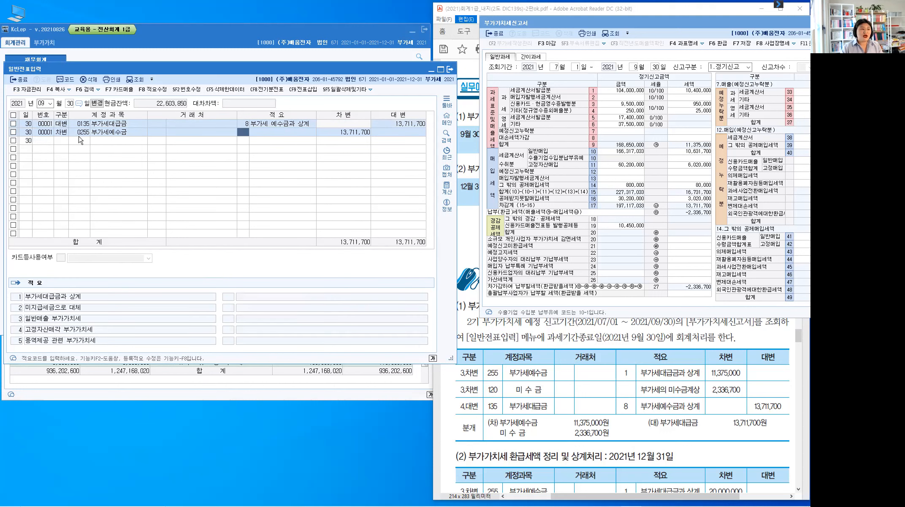
{"action": "type", "text": "1"}
{"action": "key", "text": "Return"}
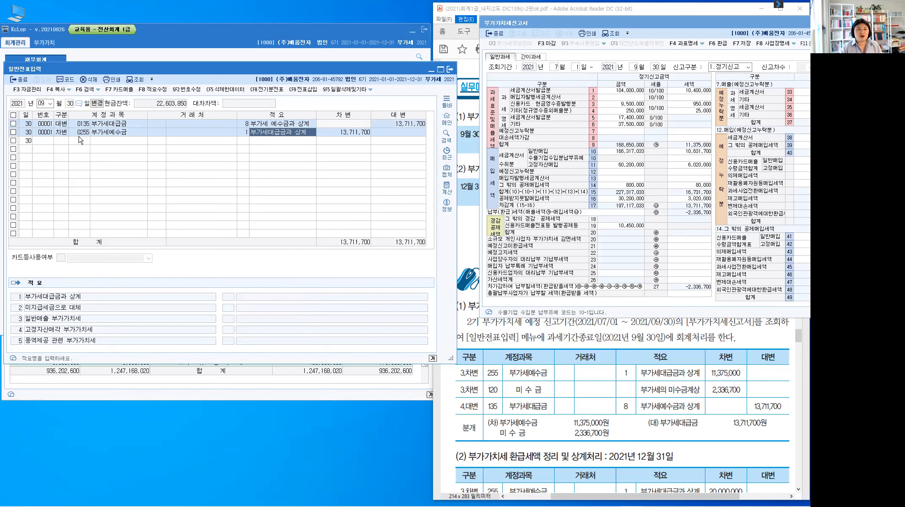
Set the 부가세예수금 line's debit amount to 11,375,000.
{"action": "key", "text": "Return"}
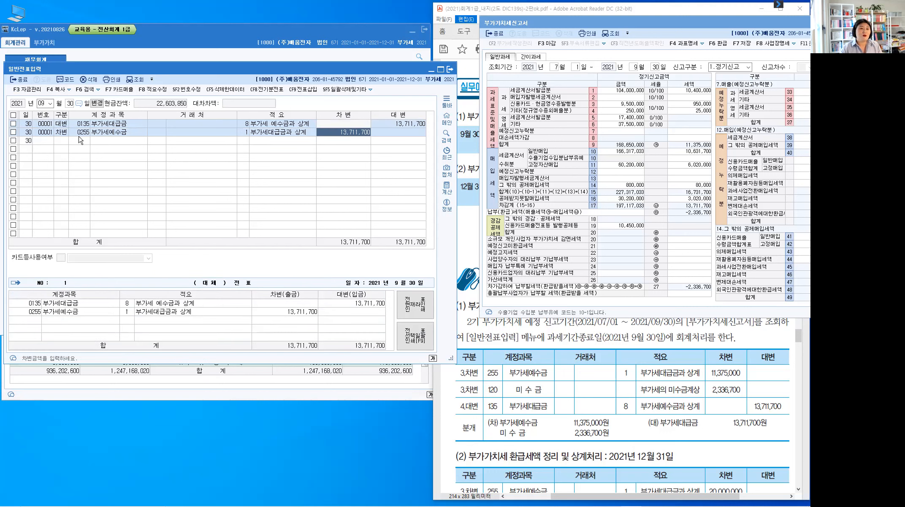
{"action": "type", "text": "11375000"}
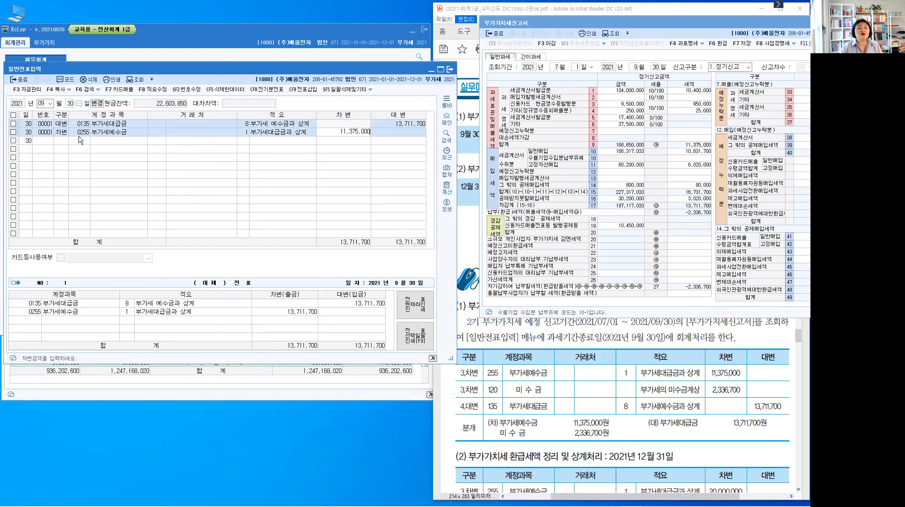
{"action": "key", "text": "Return"}
{"action": "key", "text": "Return"}
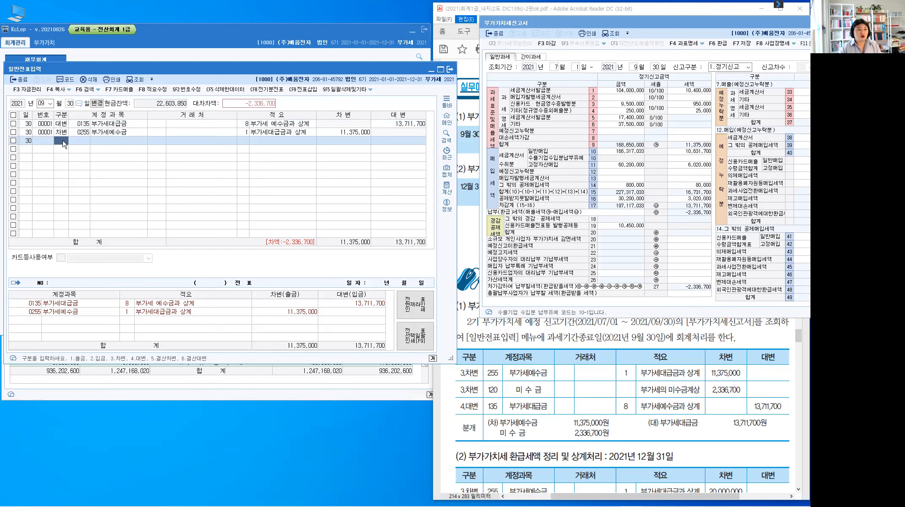
Add a debit line (차변) for account 120 미수금 to the September 30 slip, leaving its client blank.
{"action": "type", "text": "3"}
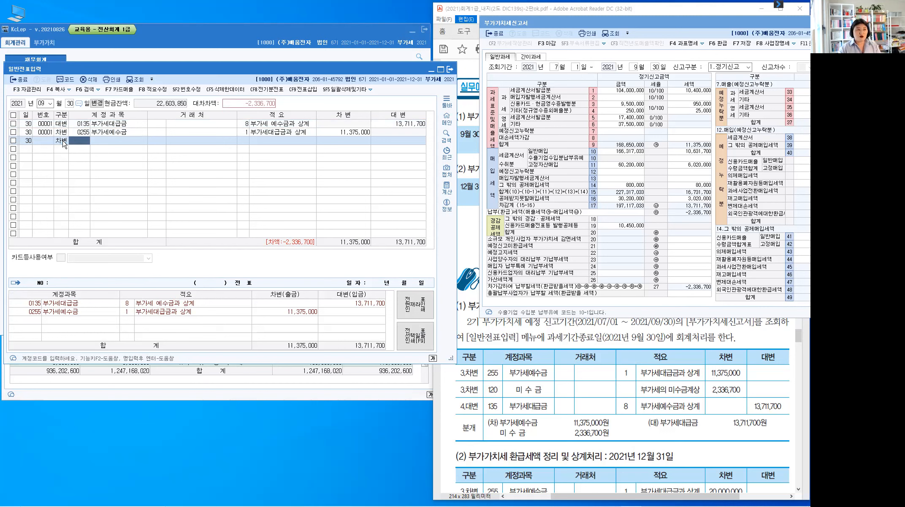
{"action": "type", "text": "120"}
{"action": "key", "text": "Return"}
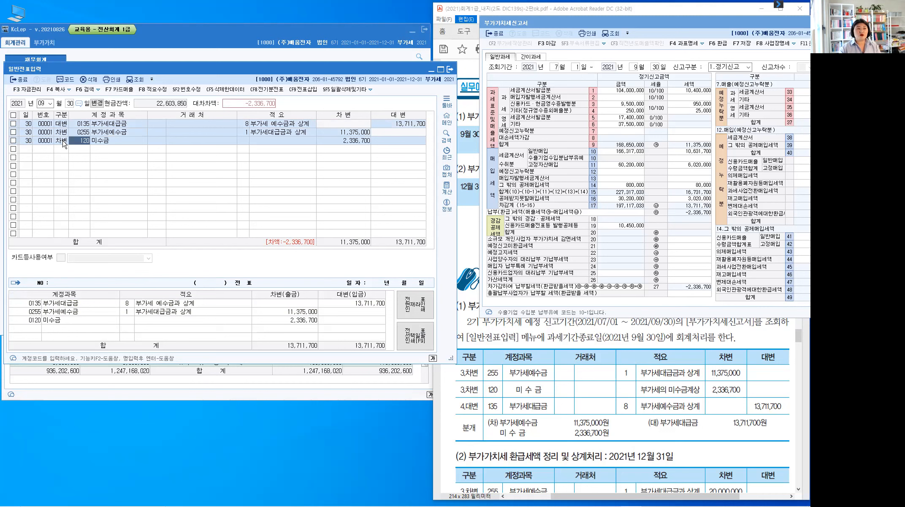
{"action": "key", "text": "Return"}
{"action": "key", "text": "Return"}
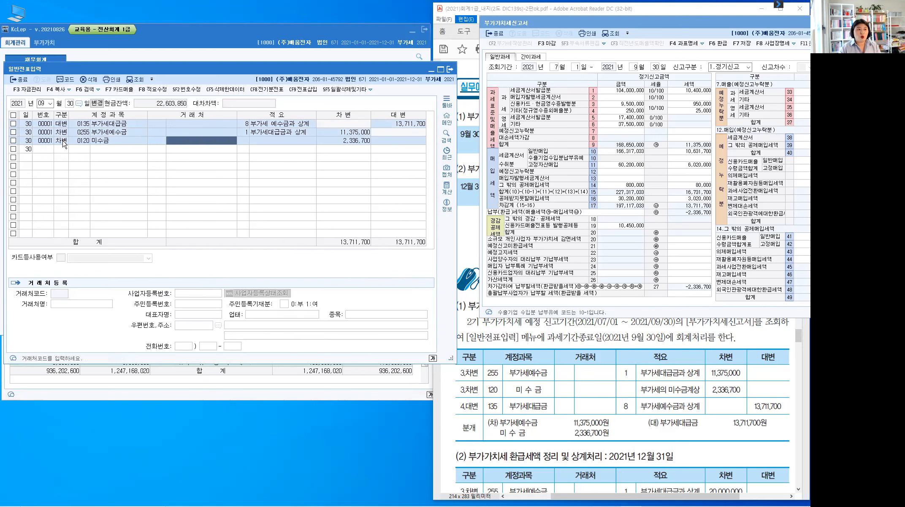
{"action": "key", "text": "Return"}
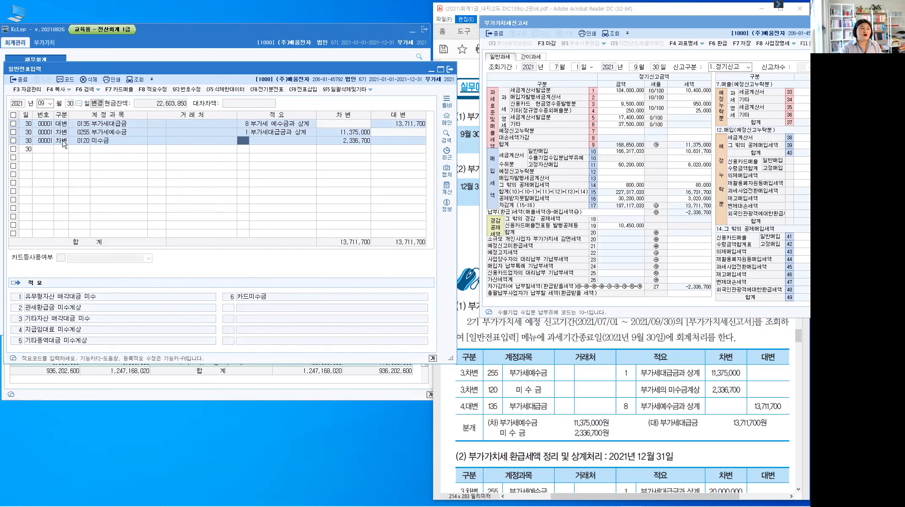
Enter the custom description 1기예정부가가치세 환급 on the 미수금 line without a description code and accept the debit of 2,336,700.
{"action": "key", "text": "Return"}
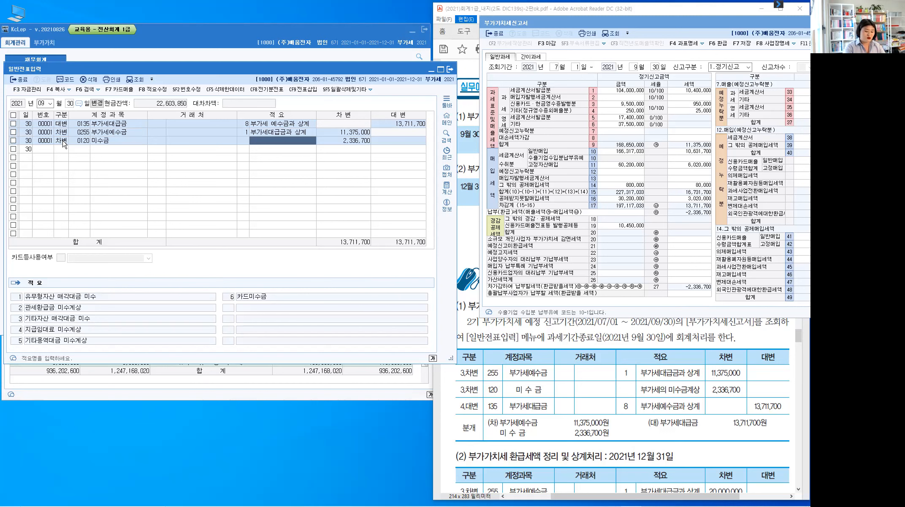
{"action": "type", "text": "1"}
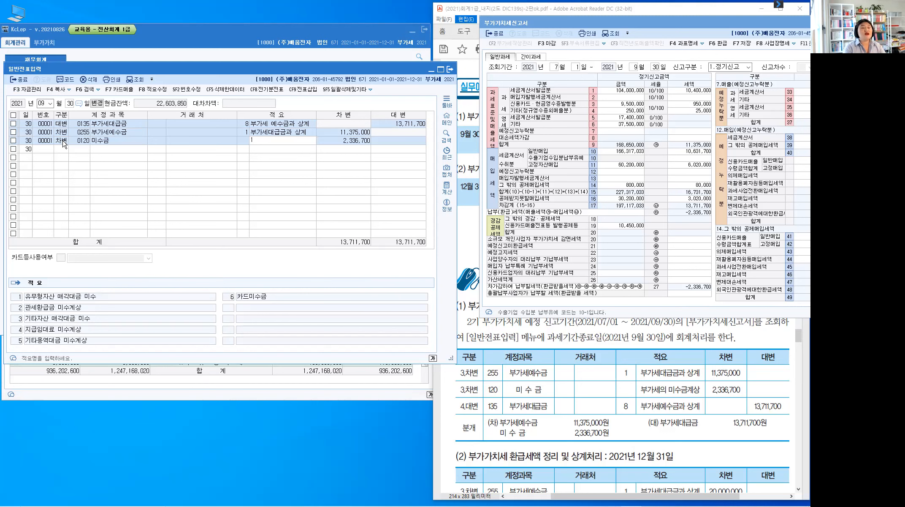
{"action": "type", "text": "ㅂ"}
{"action": "type", "text": "예정"}
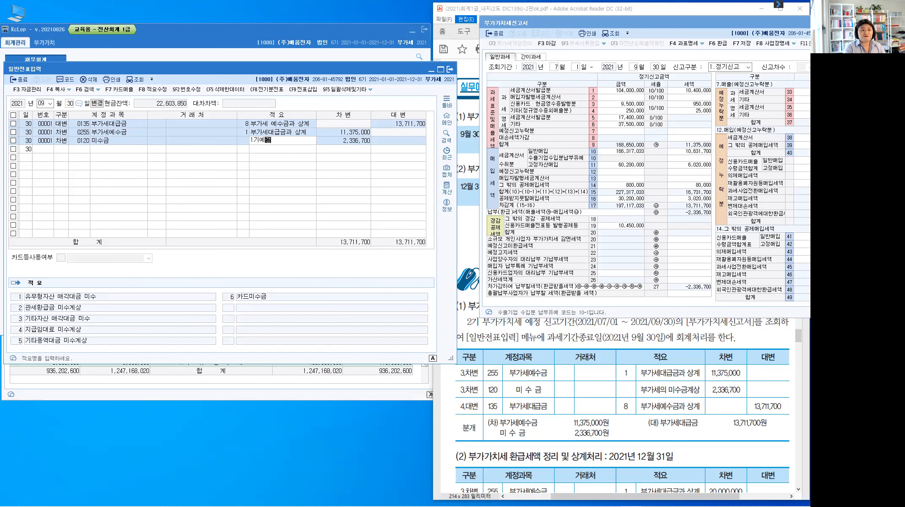
{"action": "type", "text": "부가"}
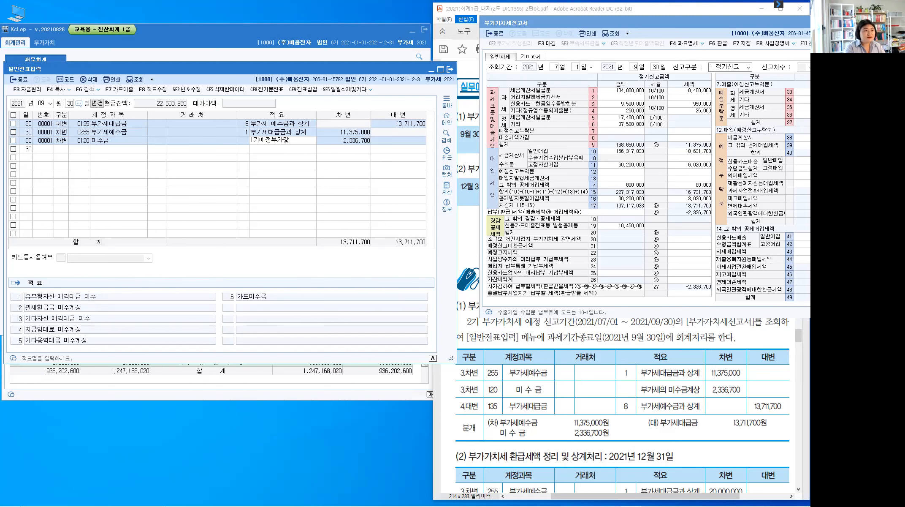
{"action": "type", "text": "가치세"}
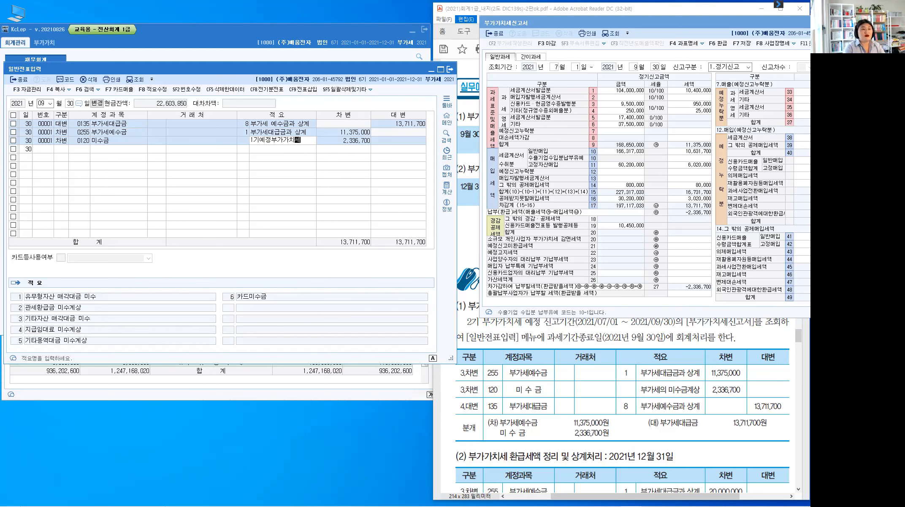
{"action": "type", "text": " 환급"}
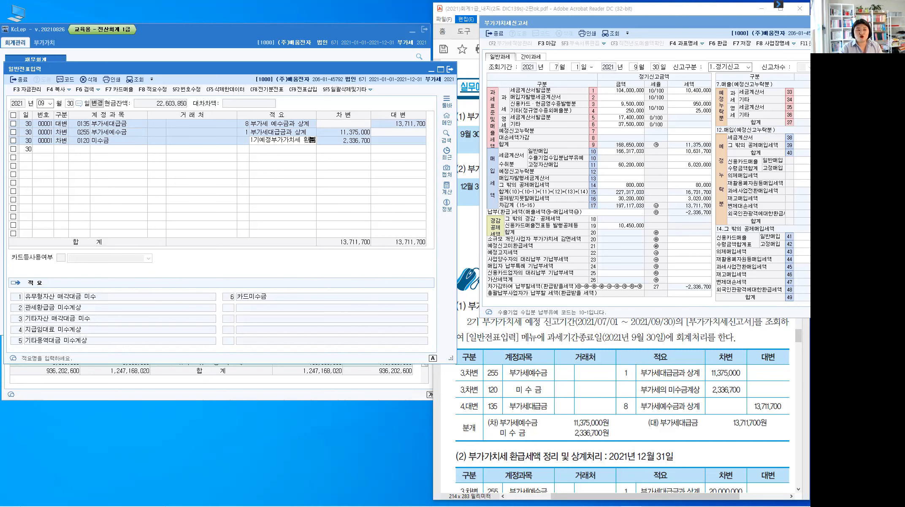
{"action": "key", "text": "Return"}
{"action": "key", "text": "Return"}
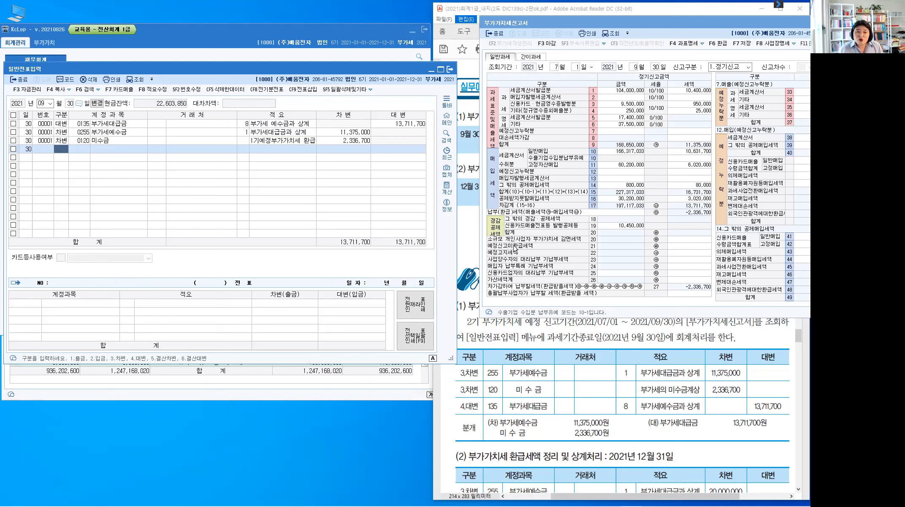
Check the 예정신고미환급세액 tax field on line 21 of the VAT return, and close the return.
{"action": "left_click", "coordinate": [515, 249]}
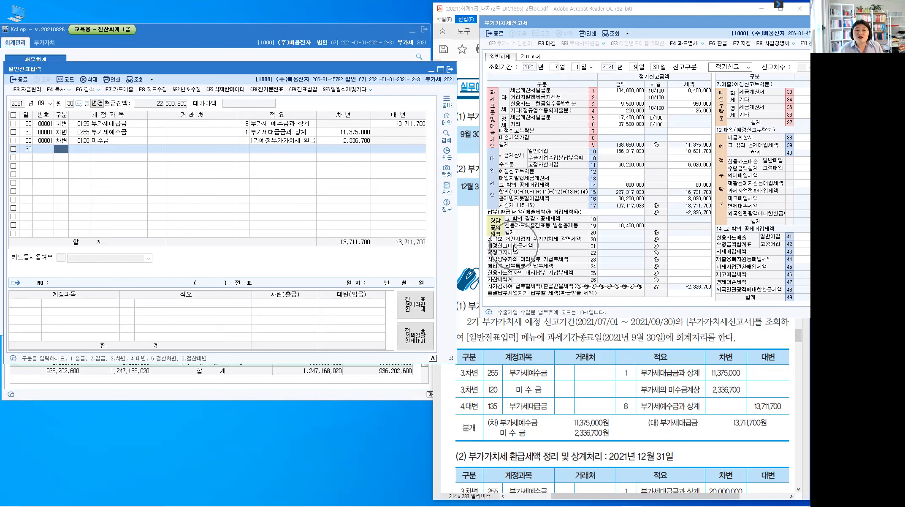
{"action": "left_click", "coordinate": [645, 248]}
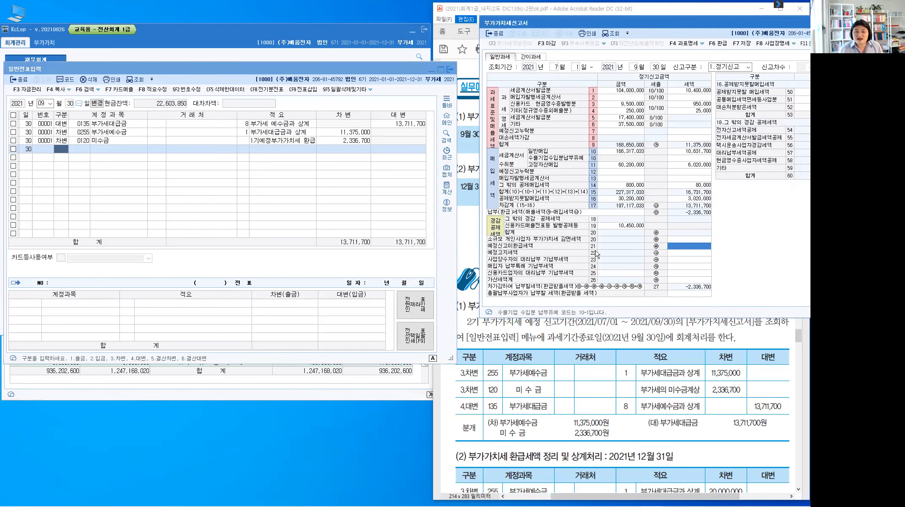
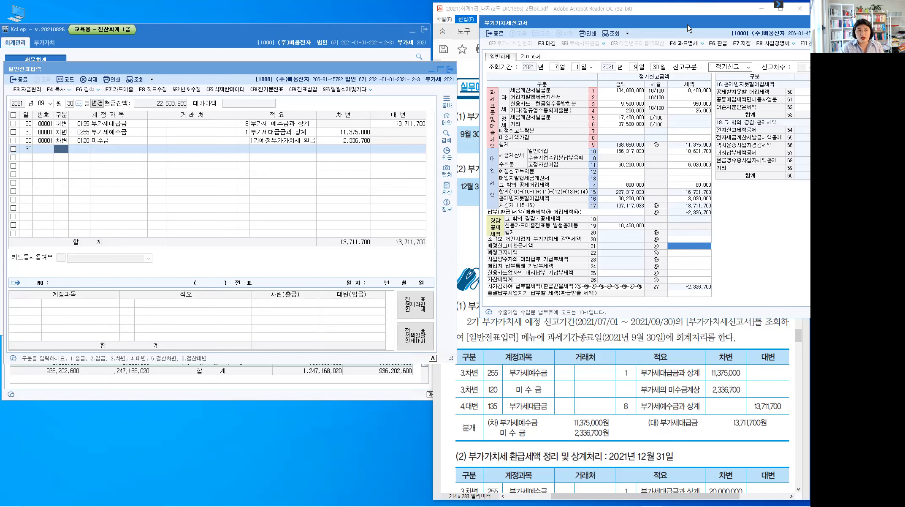
{"action": "left_click_drag", "start_coordinate": [690, 28], "coordinate": [382, 61]}
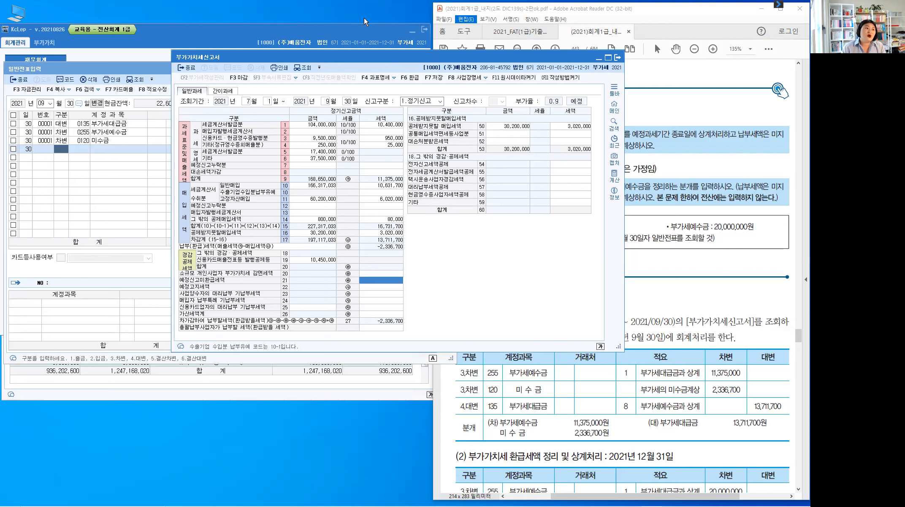
{"action": "left_click_drag", "start_coordinate": [480, 58], "coordinate": [403, 45]}
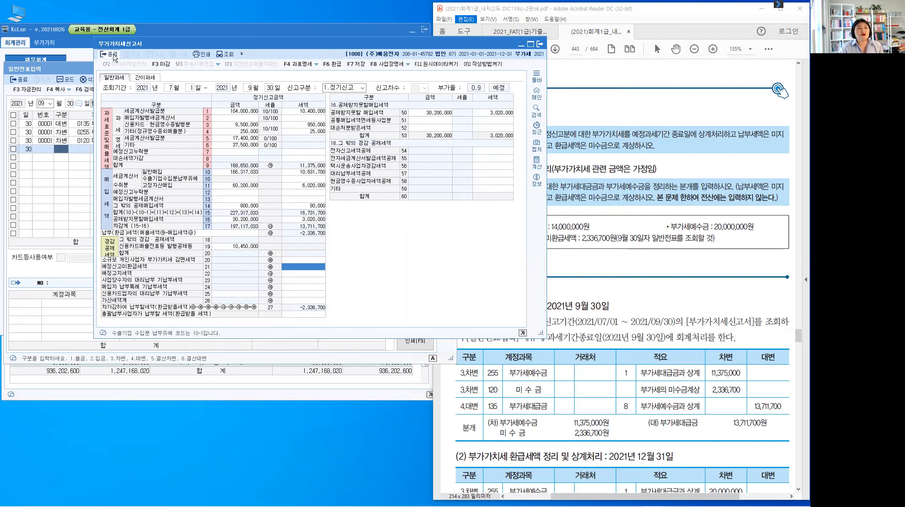
{"action": "left_click", "coordinate": [112, 55]}
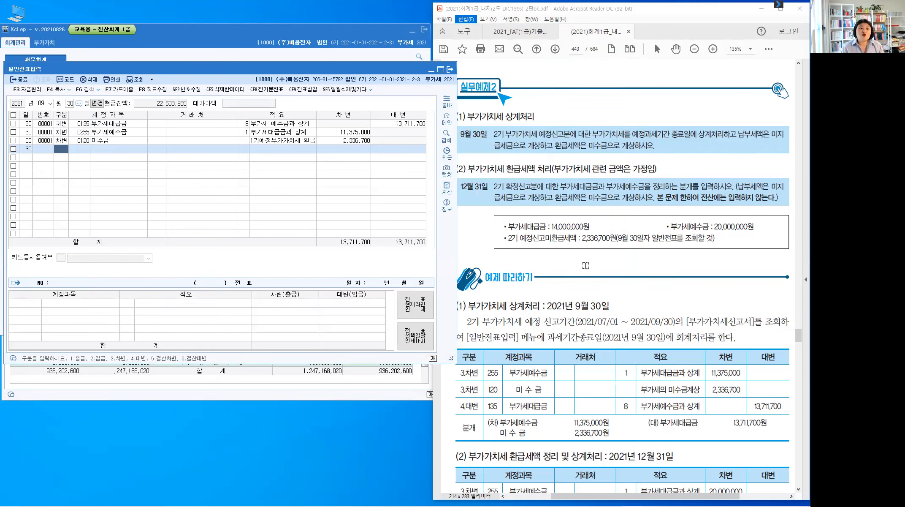
Mark problem (2) in pen with a star, underline 2기 예정신고미환급세액, and tick the 부가세대급금 and 부가세예수금 items.
{"action": "left_click", "coordinate": [586, 264]}
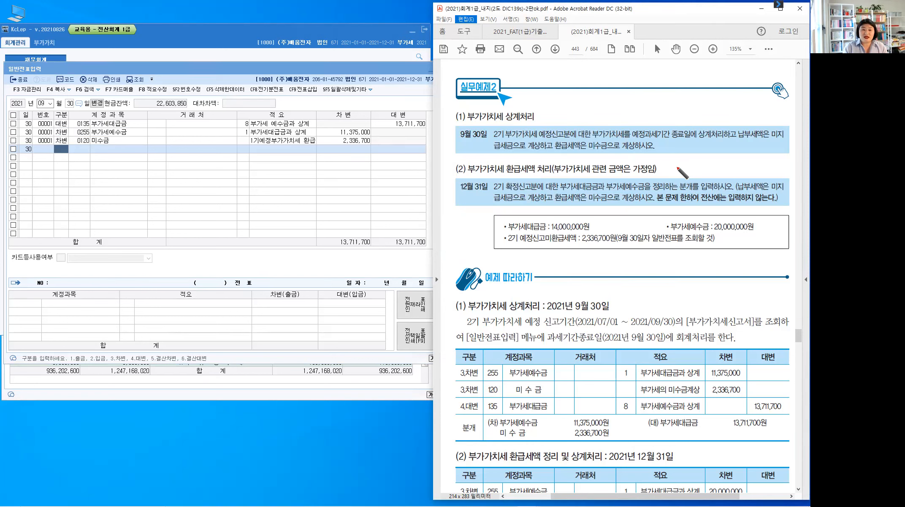
{"action": "mouse_move", "coordinate": [443, 170]}
{"action": "left_mouse_down"}
{"action": "mouse_move", "coordinate": [457, 155]}
{"action": "mouse_move", "coordinate": [451, 180]}
{"action": "left_mouse_up"}
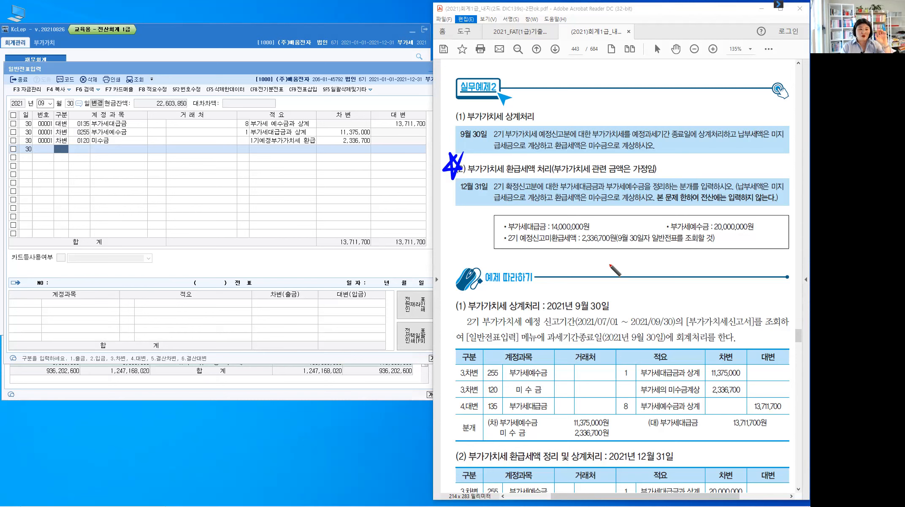
{"action": "left_click_drag", "start_coordinate": [506, 244], "coordinate": [578, 246]}
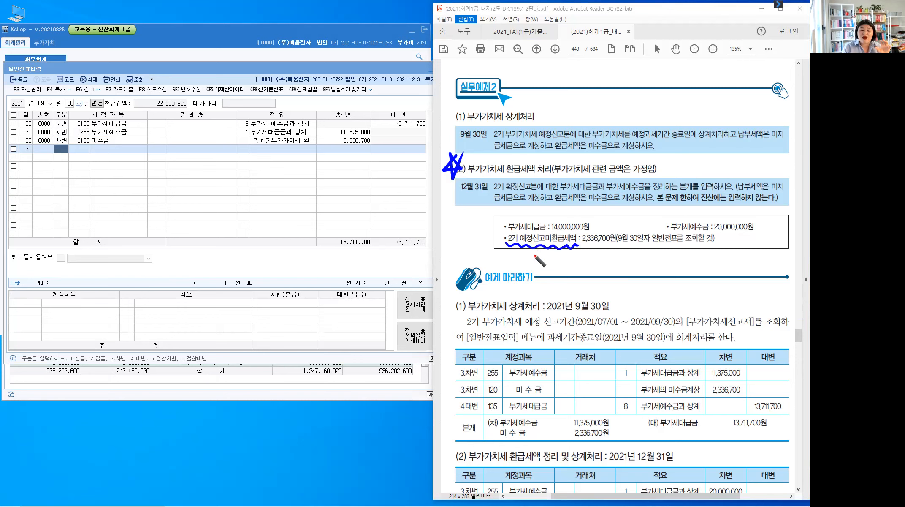
{"action": "left_click_drag", "start_coordinate": [533, 256], "coordinate": [534, 263]}
{"action": "mouse_move", "coordinate": [543, 253]}
{"action": "left_mouse_down"}
{"action": "mouse_move", "coordinate": [543, 270]}
{"action": "mouse_move", "coordinate": [556, 259]}
{"action": "mouse_move", "coordinate": [557, 272]}
{"action": "mouse_move", "coordinate": [556, 264]}
{"action": "left_mouse_up"}
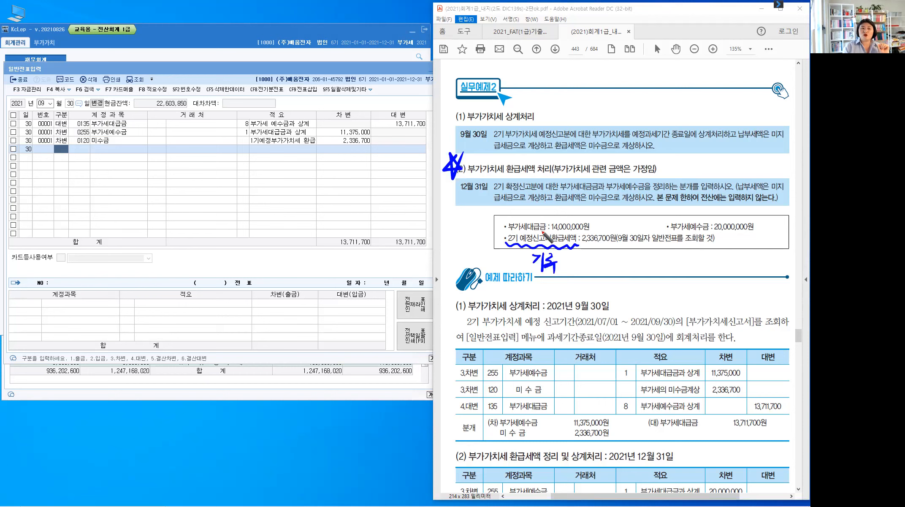
{"action": "left_click_drag", "start_coordinate": [531, 217], "coordinate": [537, 216]}
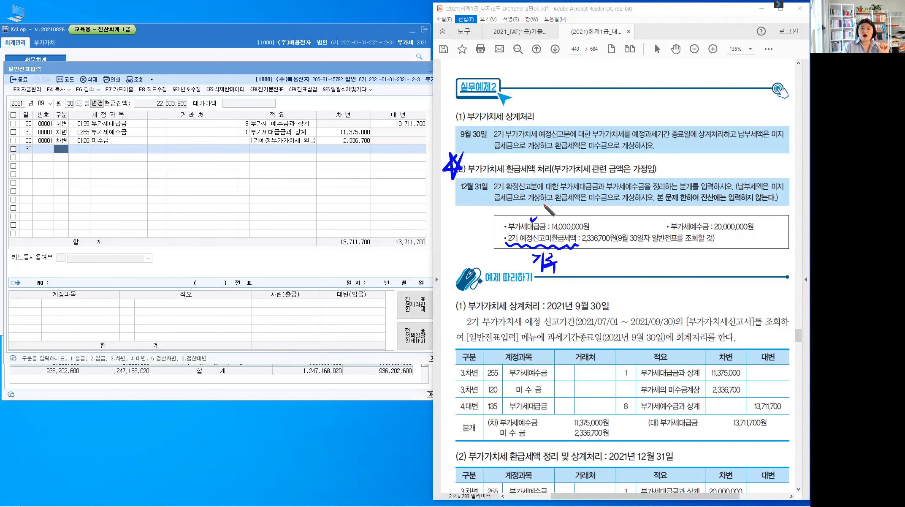
{"action": "left_click_drag", "start_coordinate": [689, 217], "coordinate": [696, 215]}
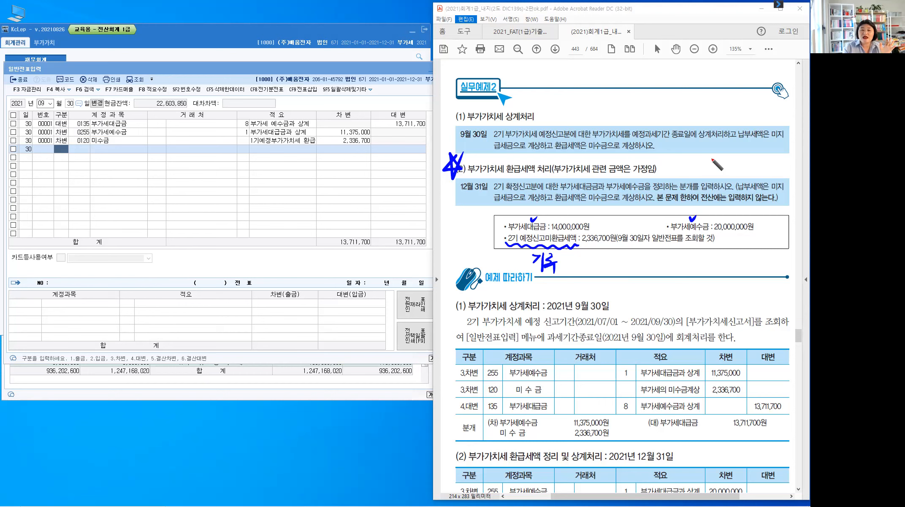
Handwrite 일반환급 with an arrow beside the problem (2) heading, and clear all pen marks.
{"action": "left_click_drag", "start_coordinate": [710, 157], "coordinate": [709, 158]}
{"action": "left_click_drag", "start_coordinate": [718, 157], "coordinate": [718, 167]}
{"action": "left_click_drag", "start_coordinate": [705, 168], "coordinate": [754, 166]}
{"action": "mouse_move", "coordinate": [738, 170]}
{"action": "left_mouse_down"}
{"action": "mouse_move", "coordinate": [758, 168]}
{"action": "mouse_move", "coordinate": [760, 178]}
{"action": "left_mouse_up"}
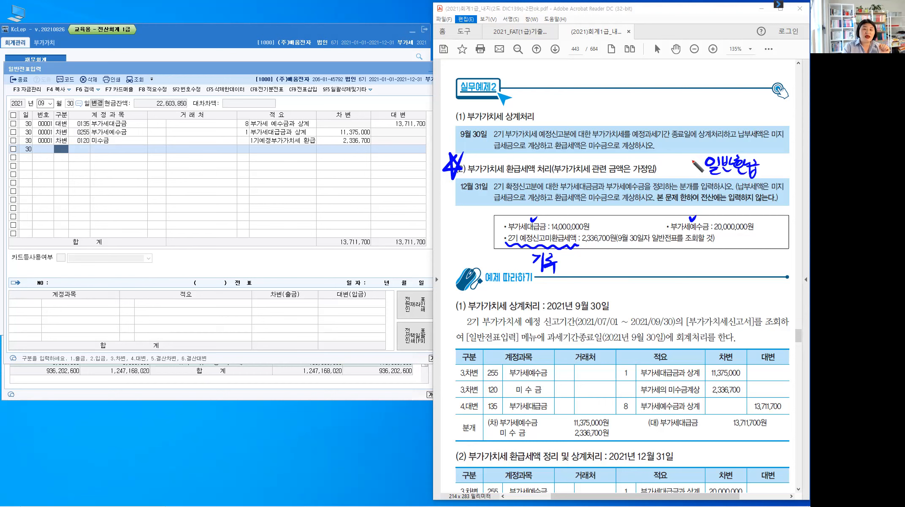
{"action": "mouse_move", "coordinate": [689, 160]}
{"action": "left_mouse_down"}
{"action": "mouse_move", "coordinate": [689, 173]}
{"action": "mouse_move", "coordinate": [697, 165]}
{"action": "left_mouse_up"}
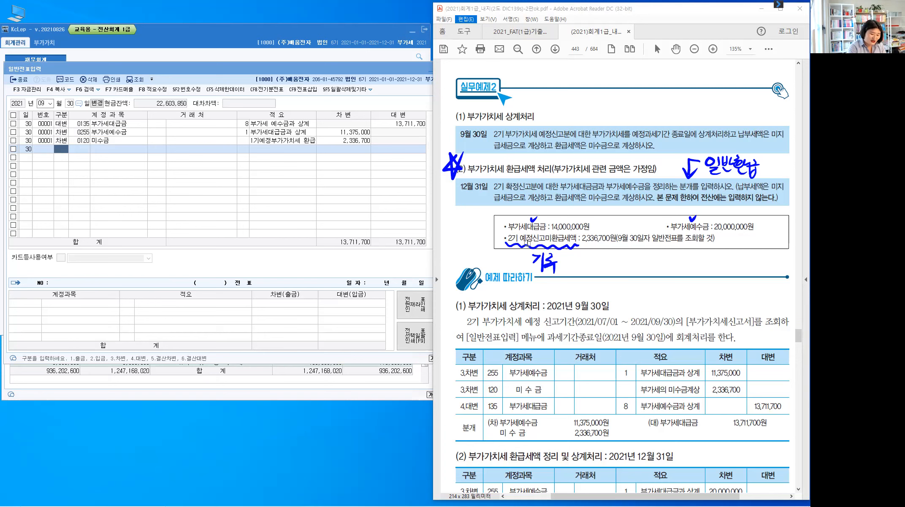
{"action": "key", "text": "Escape"}
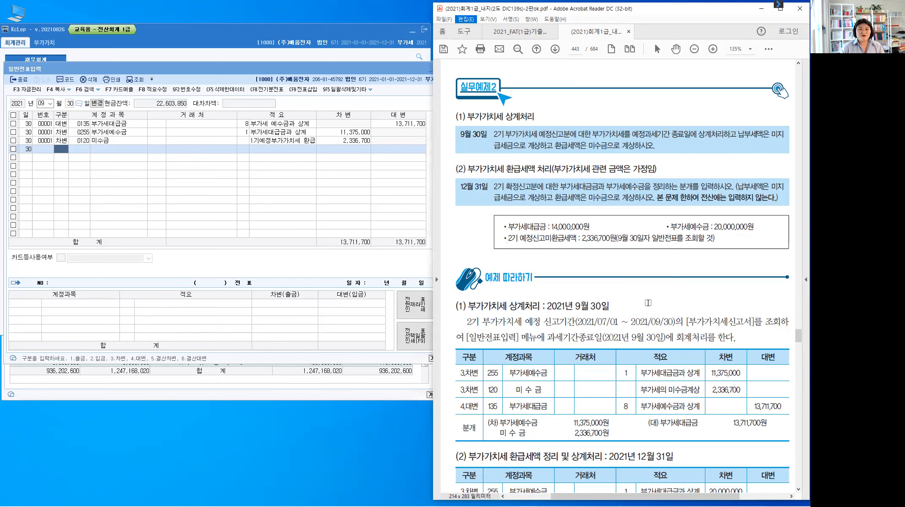
Highlight 2기 확정신고분에 and 2기 예정신고미환급세액 : 2,336,700원 in problem (2) of the PDF, and return to the slip entry window.
{"action": "scroll", "coordinate": [648, 302], "scroll_direction": "down", "scroll_amount": 3}
{"action": "scroll", "coordinate": [648, 303], "scroll_direction": "down", "scroll_amount": 2}
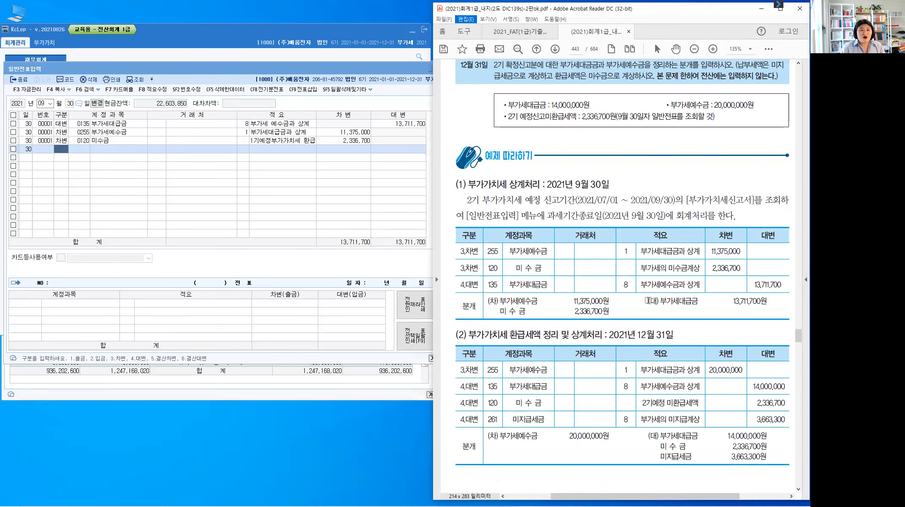
{"action": "scroll", "coordinate": [741, 168], "scroll_direction": "up", "scroll_amount": 2}
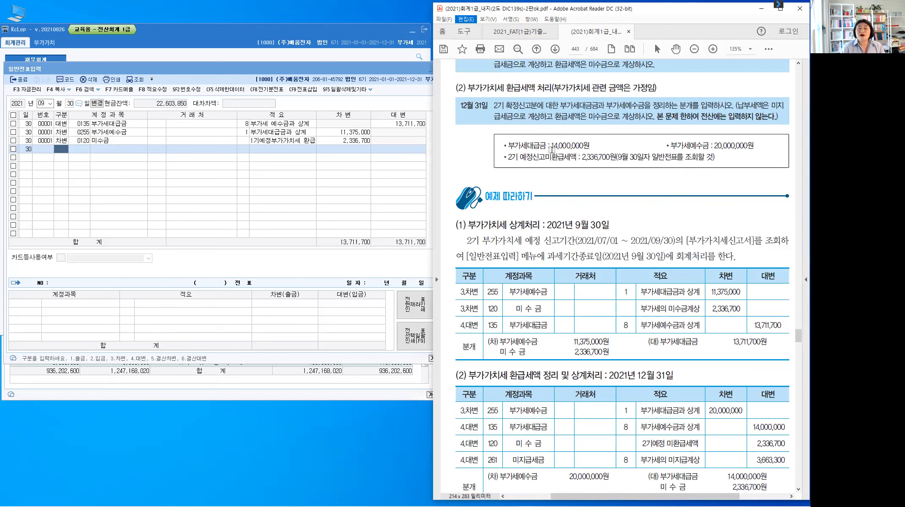
{"action": "left_click", "coordinate": [556, 152]}
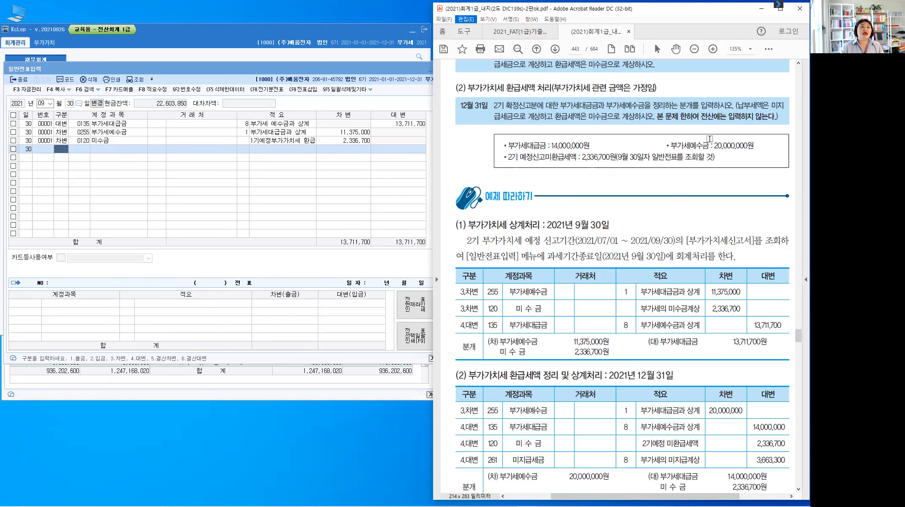
{"action": "left_click_drag", "start_coordinate": [494, 106], "coordinate": [543, 107]}
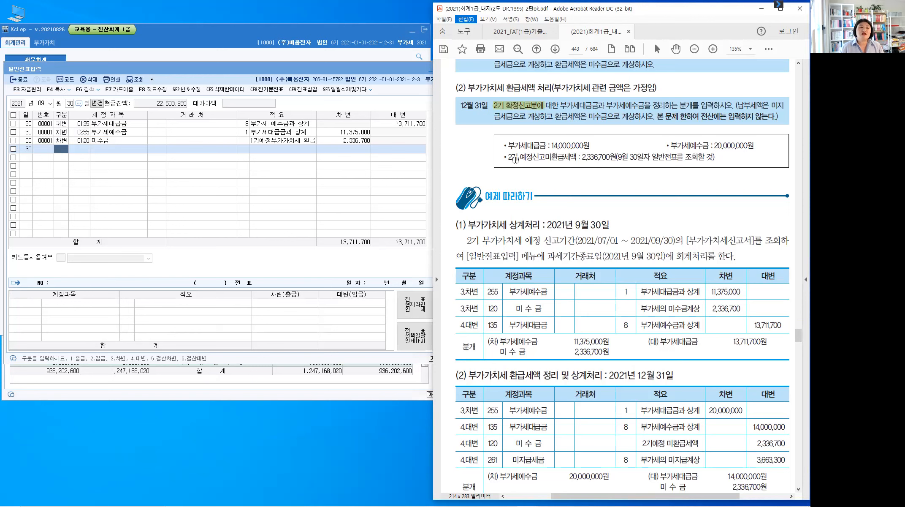
{"action": "mouse_move", "coordinate": [506, 160]}
{"action": "left_mouse_down"}
{"action": "mouse_move", "coordinate": [587, 160]}
{"action": "mouse_move", "coordinate": [592, 171]}
{"action": "left_mouse_up"}
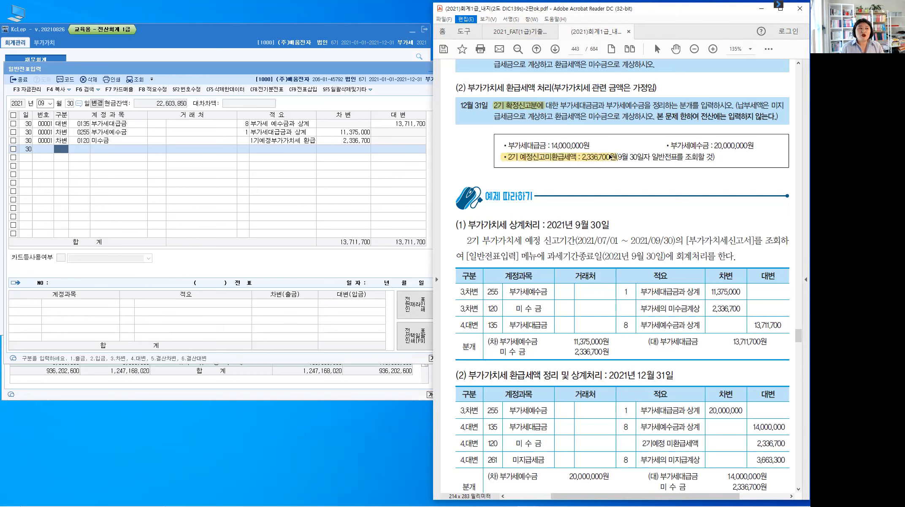
{"action": "left_click", "coordinate": [340, 145]}
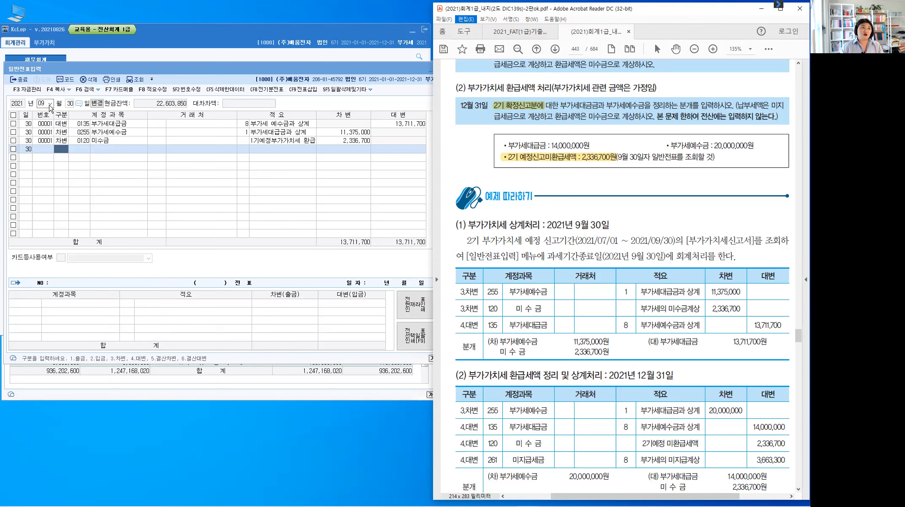
Set the general slip entry date to December 31, 2021.
{"action": "left_click", "coordinate": [49, 105]}
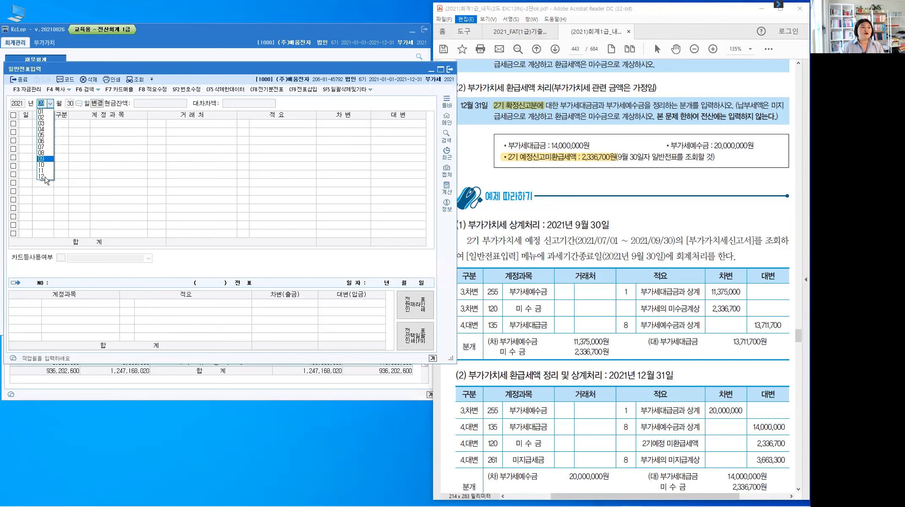
{"action": "left_click", "coordinate": [46, 176]}
{"action": "type", "text": "3"}
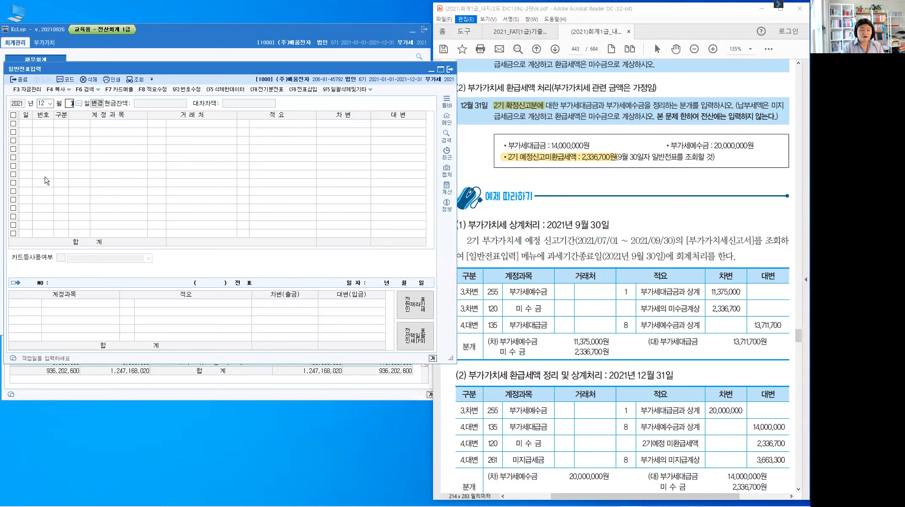
{"action": "type", "text": "1"}
{"action": "key", "text": "Return"}
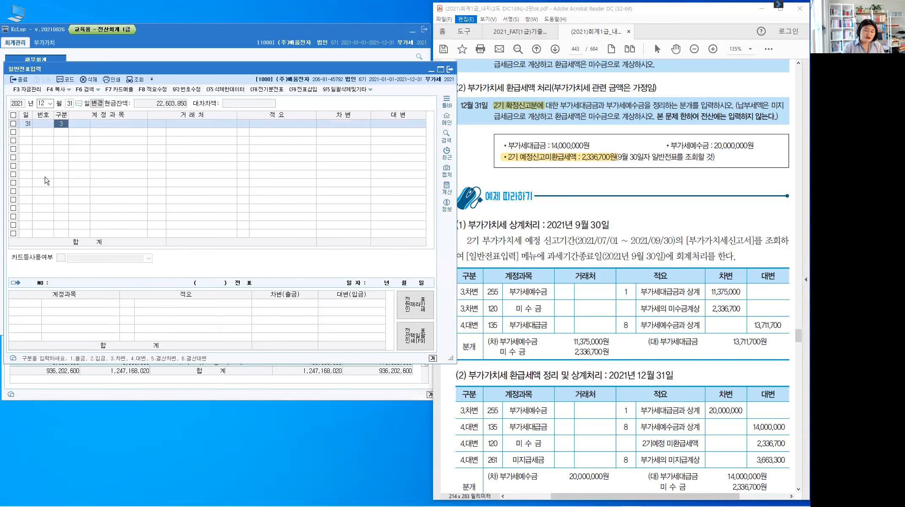
Enter a debit line for account 255 부가세예수금 with summary 1 부가세대급금과 상계 and amount 20,000,000.
{"action": "key", "text": "Return"}
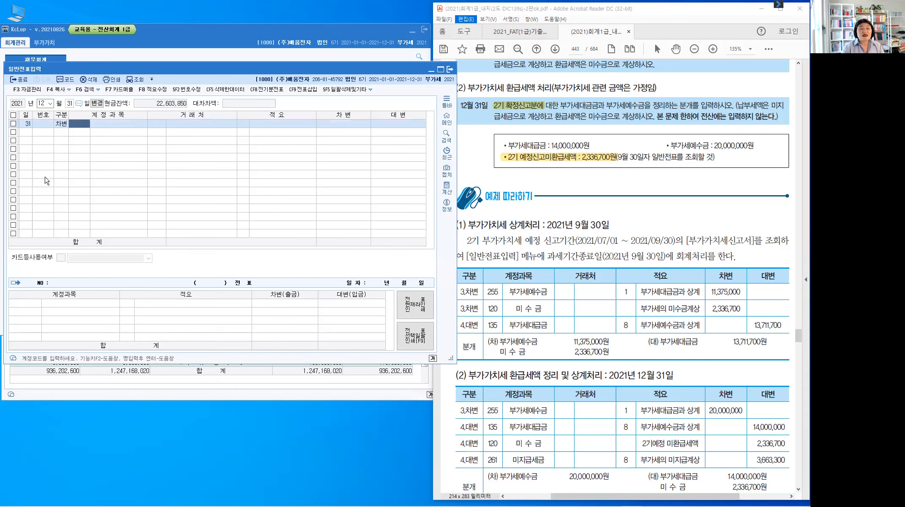
{"action": "type", "text": "255"}
{"action": "key", "text": "Return"}
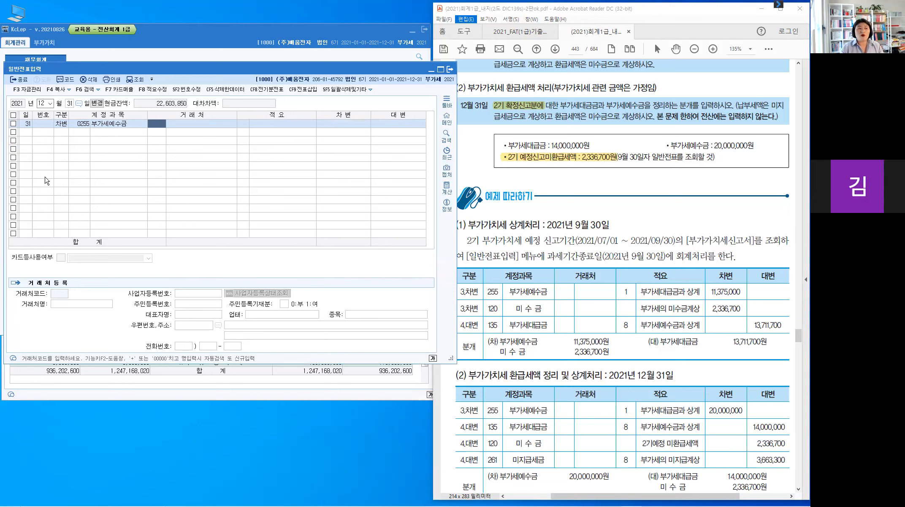
{"action": "key", "text": "Return"}
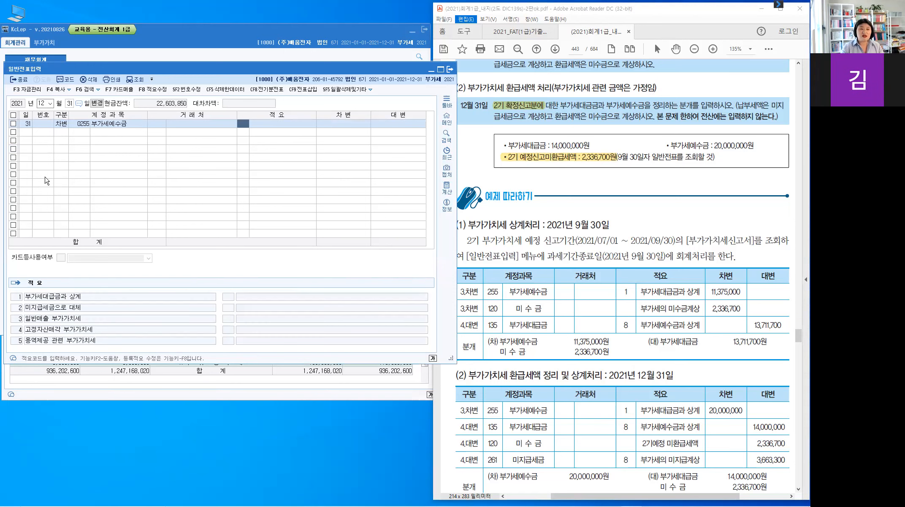
{"action": "type", "text": "1"}
{"action": "key", "text": "Return"}
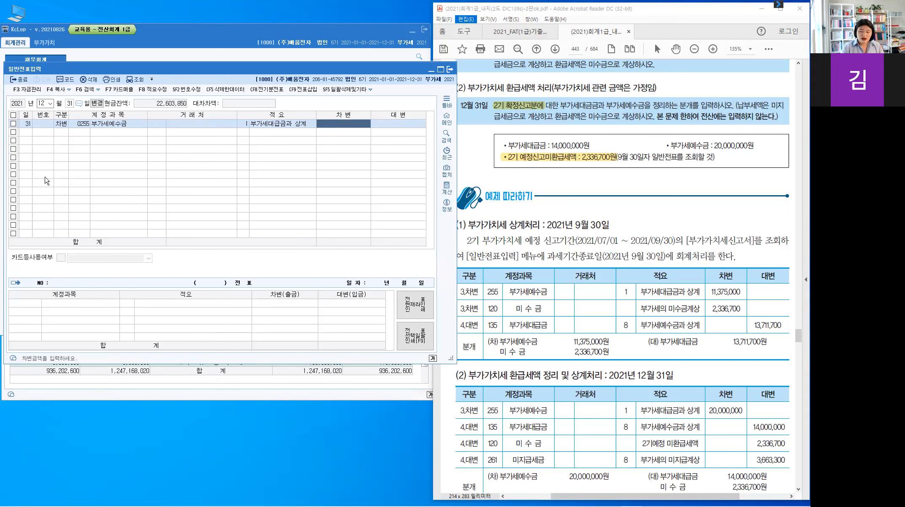
{"action": "type", "text": "20000000"}
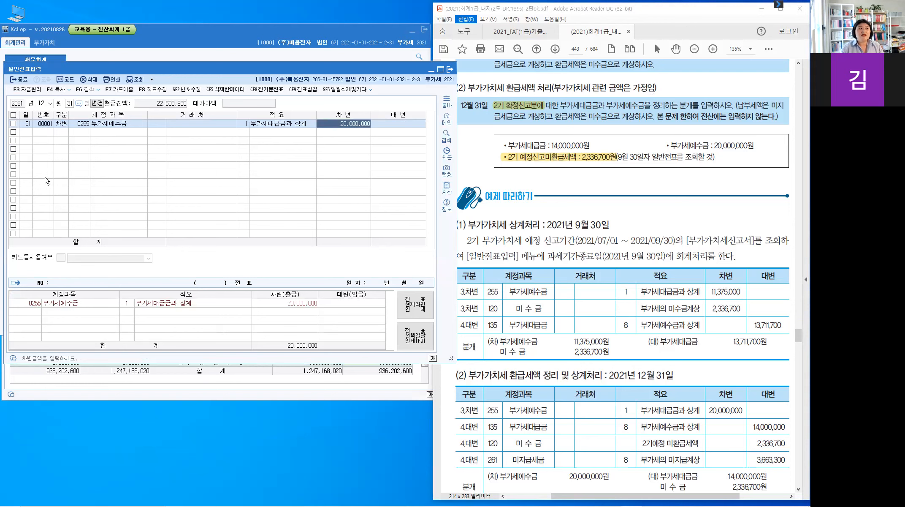
{"action": "key", "text": "Return"}
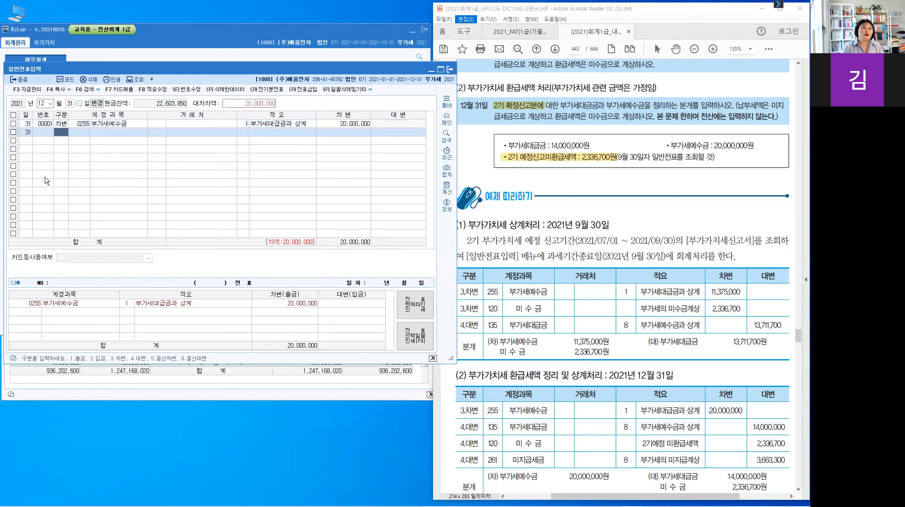
Add a credit line for account 135 부가세대급금 with summary 8 부가세 예수금과 상계 and amount 14,000,000.
{"action": "type", "text": "4"}
{"action": "key", "text": "Return"}
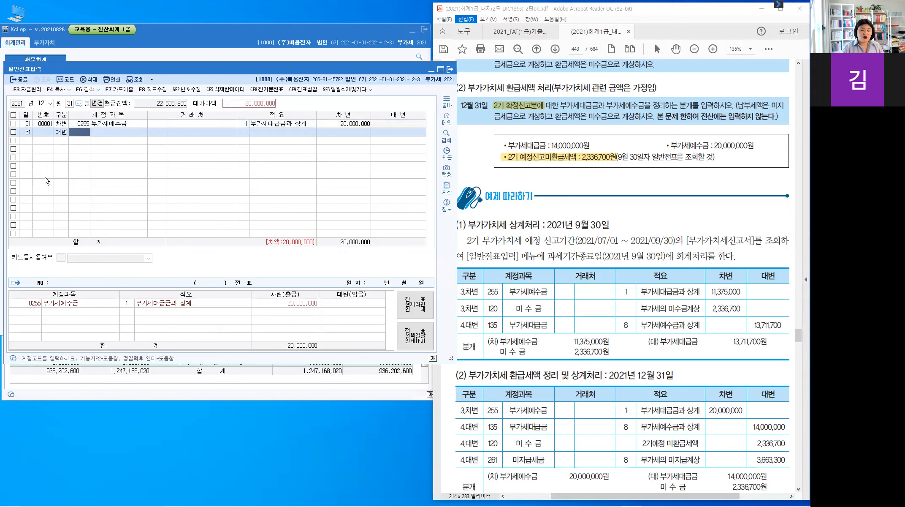
{"action": "type", "text": "135"}
{"action": "key", "text": "Return"}
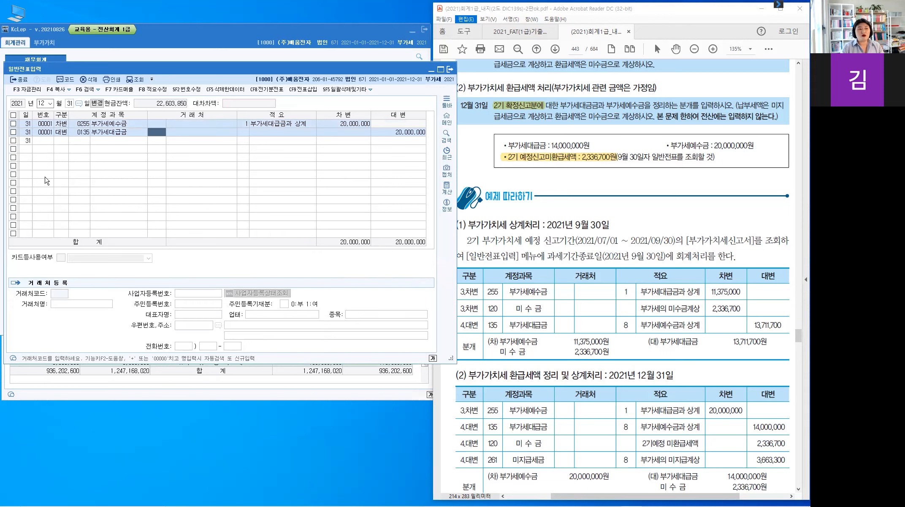
{"action": "key", "text": "Return"}
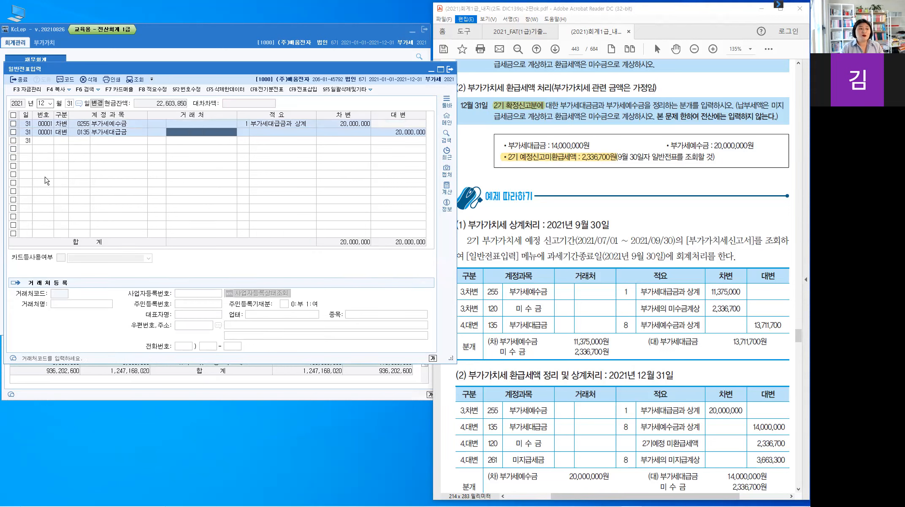
{"action": "key", "text": "Return"}
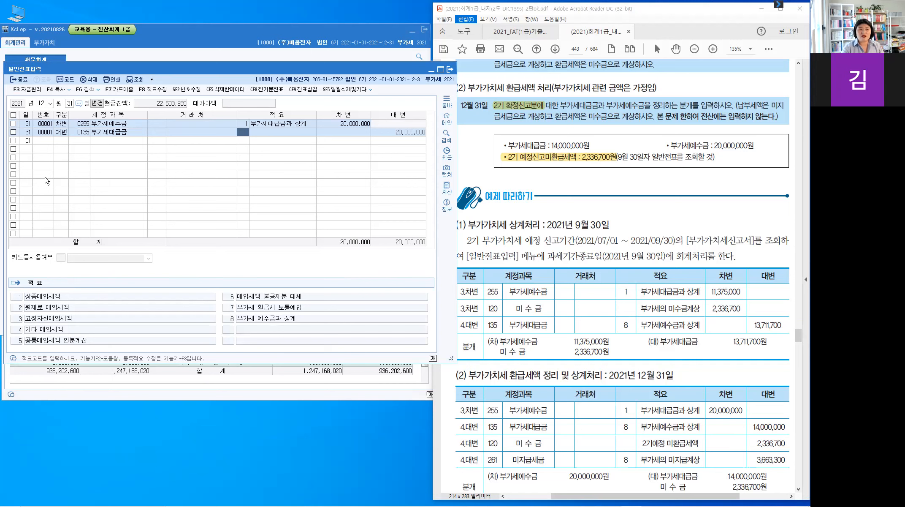
{"action": "type", "text": "8"}
{"action": "key", "text": "Return"}
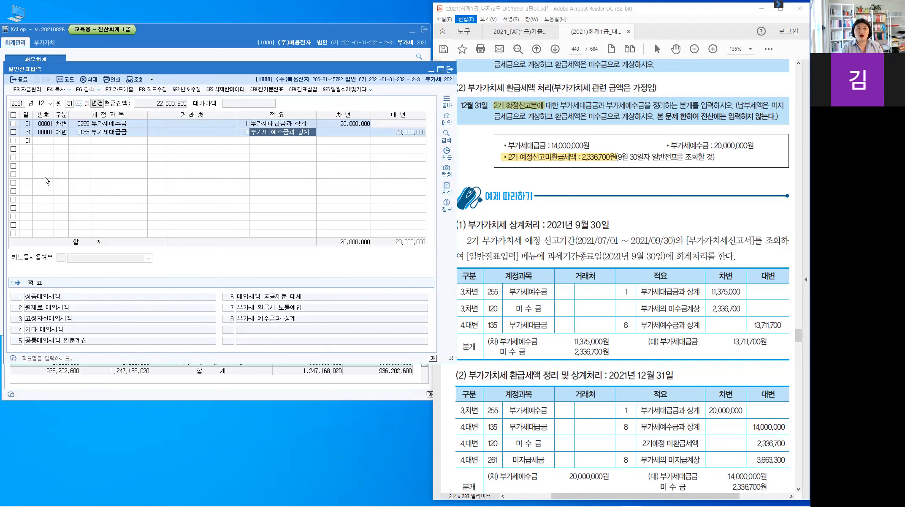
{"action": "key", "text": "Return"}
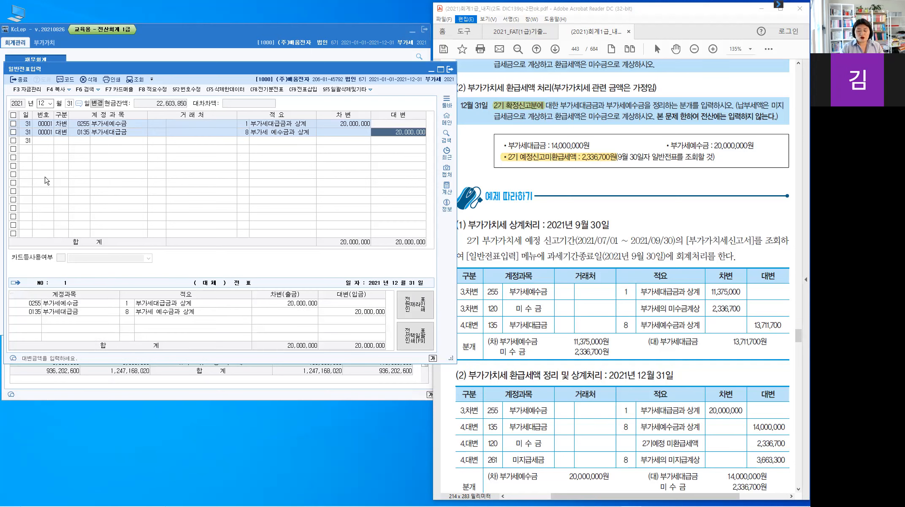
{"action": "type", "text": "14000000"}
{"action": "key", "text": "Return"}
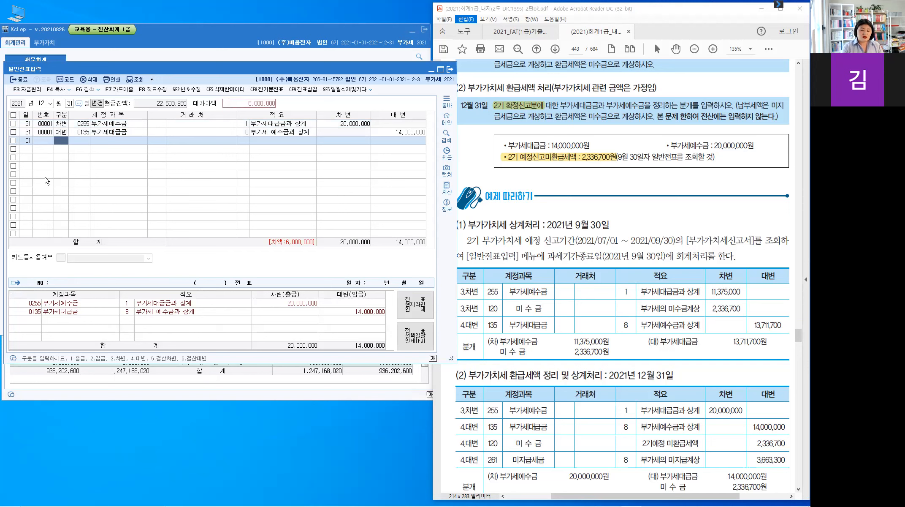
Add a credit line for account 120 미수금 with the summary 2기예정 미환급세액 and amount 2,336,700.
{"action": "type", "text": "4"}
{"action": "key", "text": "Return"}
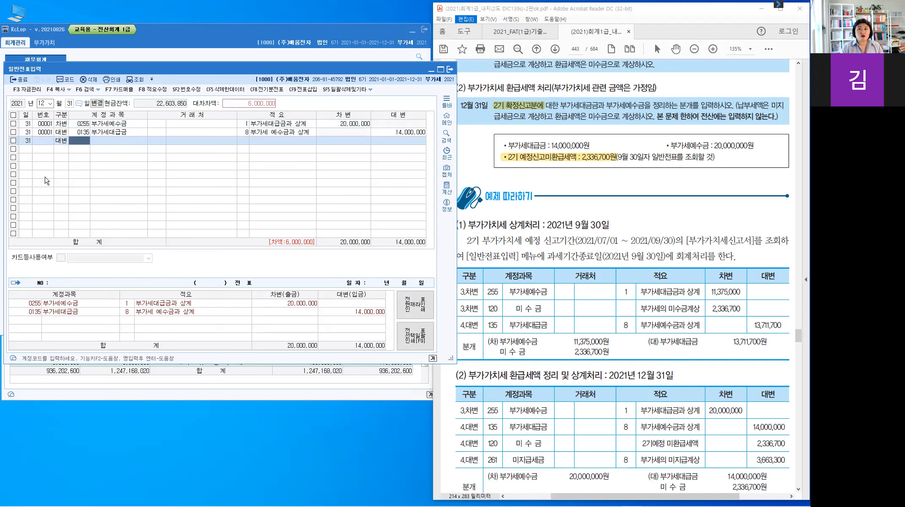
{"action": "type", "text": "120"}
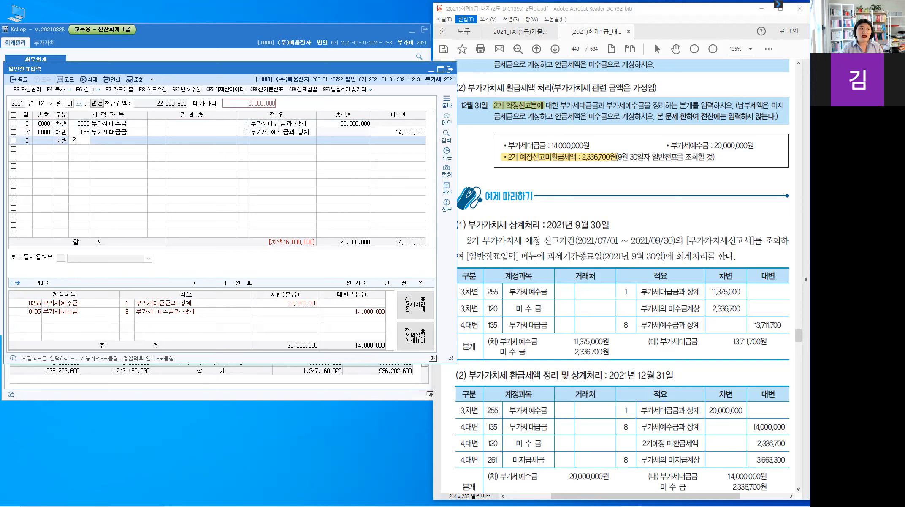
{"action": "key", "text": "Return"}
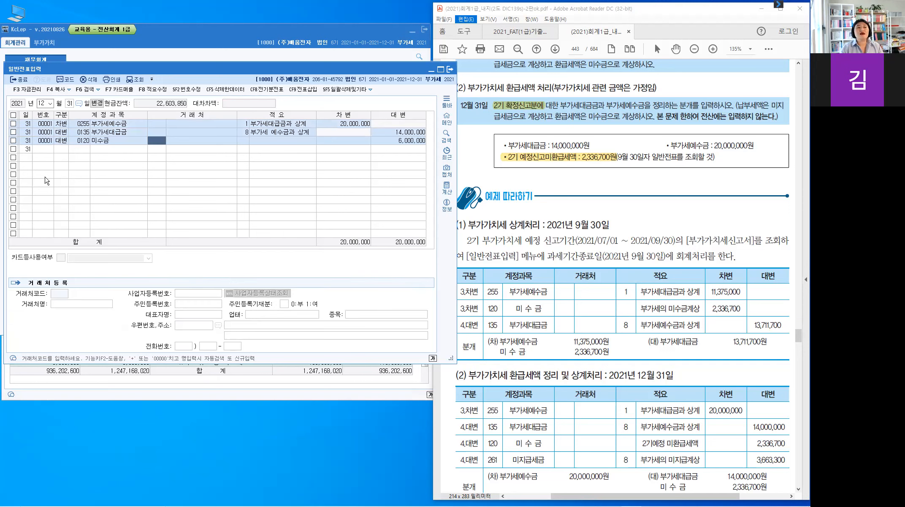
{"action": "key", "text": "Return"}
{"action": "key", "text": "Return"}
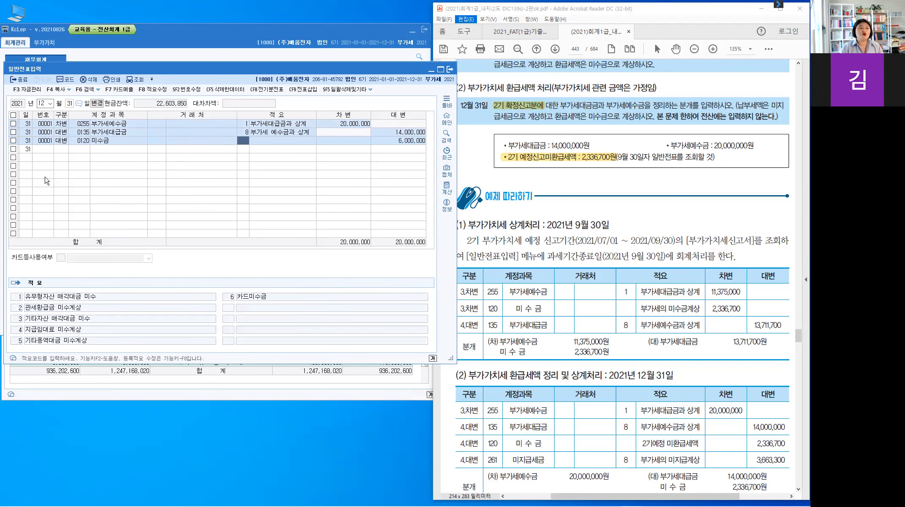
{"action": "key", "text": "Return"}
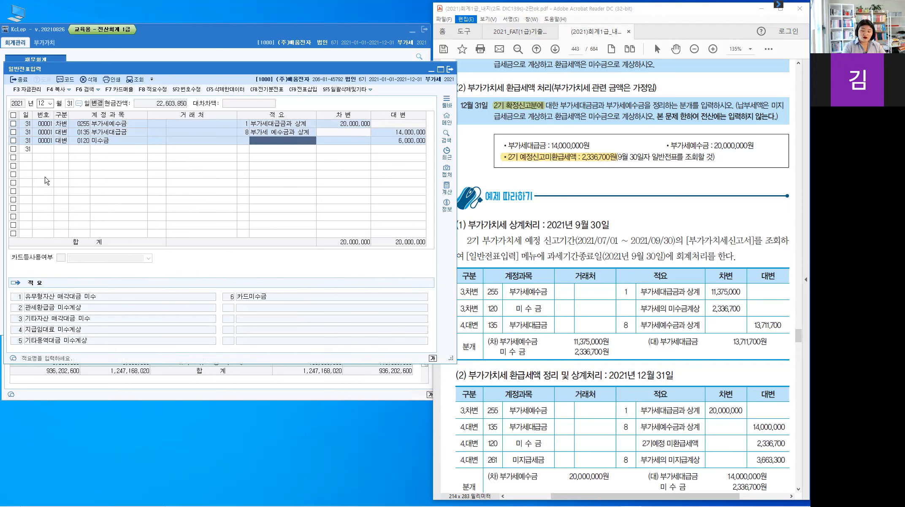
{"action": "type", "text": "2기예정"}
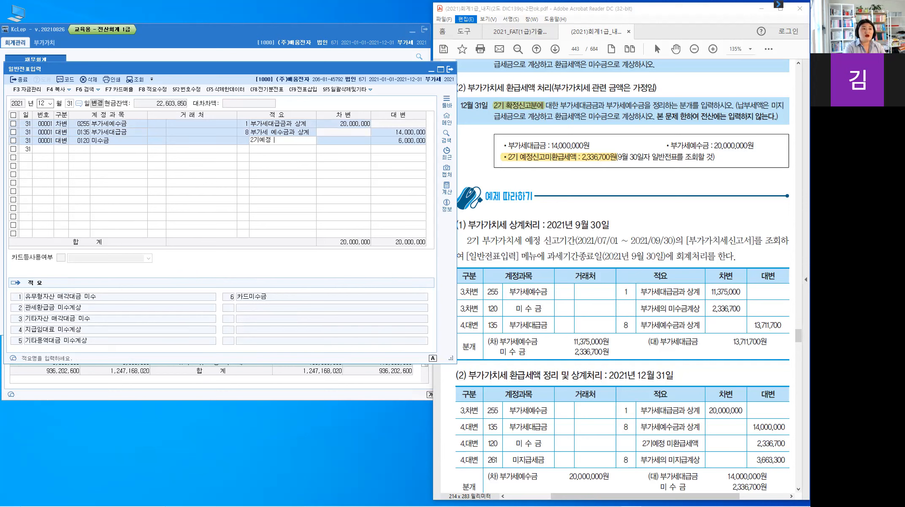
{"action": "type", "text": " 미환급세액"}
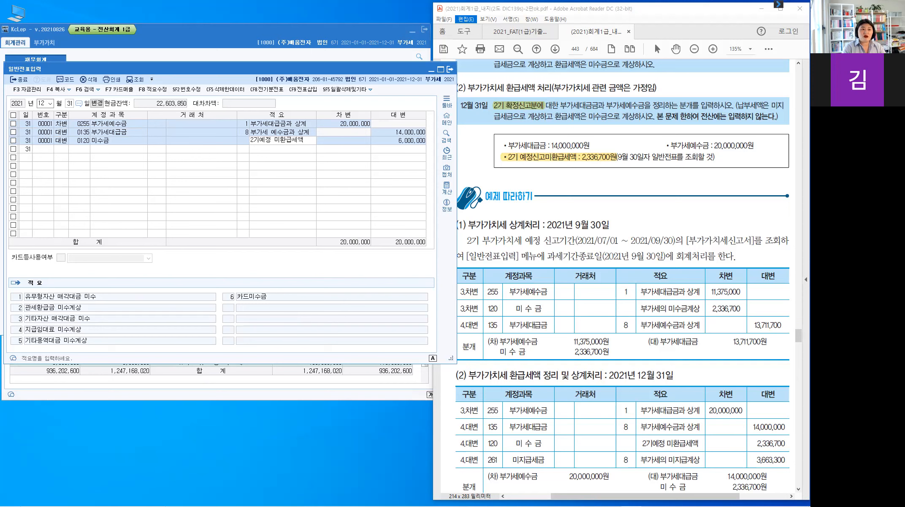
{"action": "key", "text": "Return"}
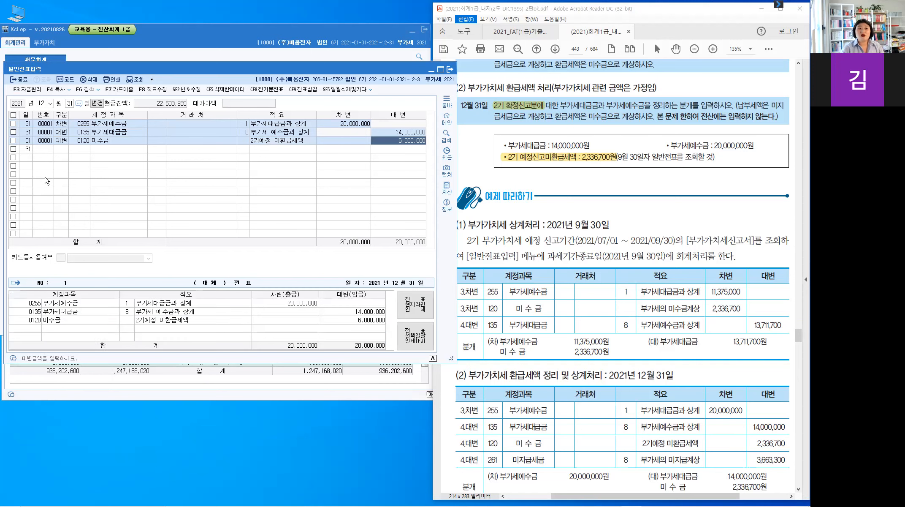
{"action": "type", "text": "2,336,700"}
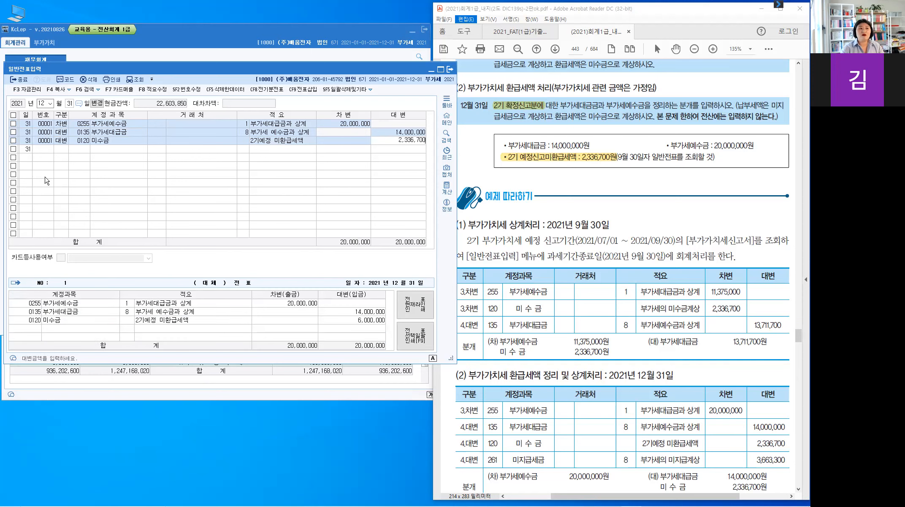
{"action": "key", "text": "Return"}
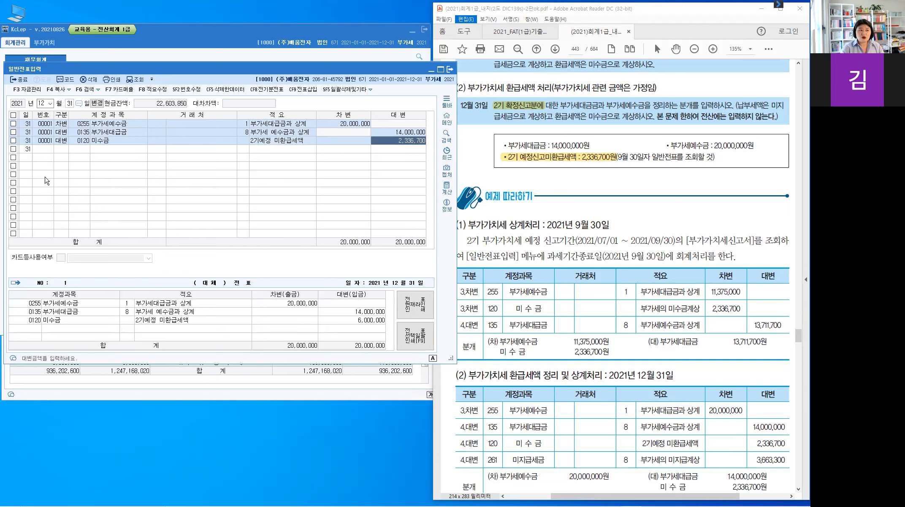
{"action": "key", "text": "Return"}
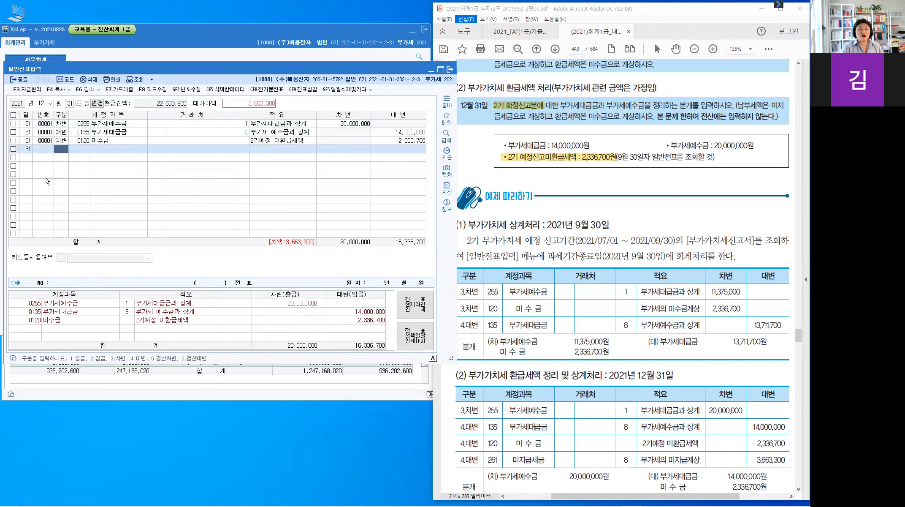
Add a credit line for account 261 미지급세금 with summary 8 부가세의 미지급 계상, accept 3,663,300, and display the completed slip.
{"action": "type", "text": "4"}
{"action": "key", "text": "Return"}
{"action": "type", "text": "2"}
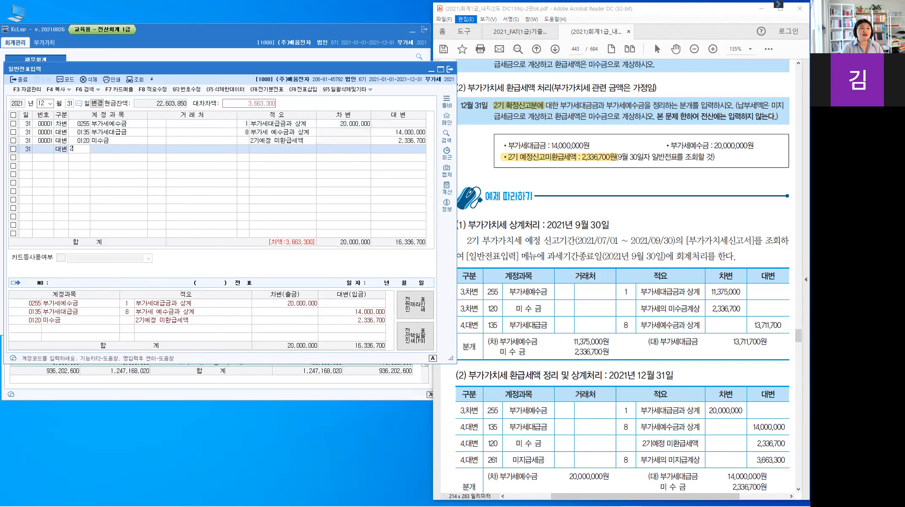
{"action": "type", "text": "61"}
{"action": "key", "text": "Return"}
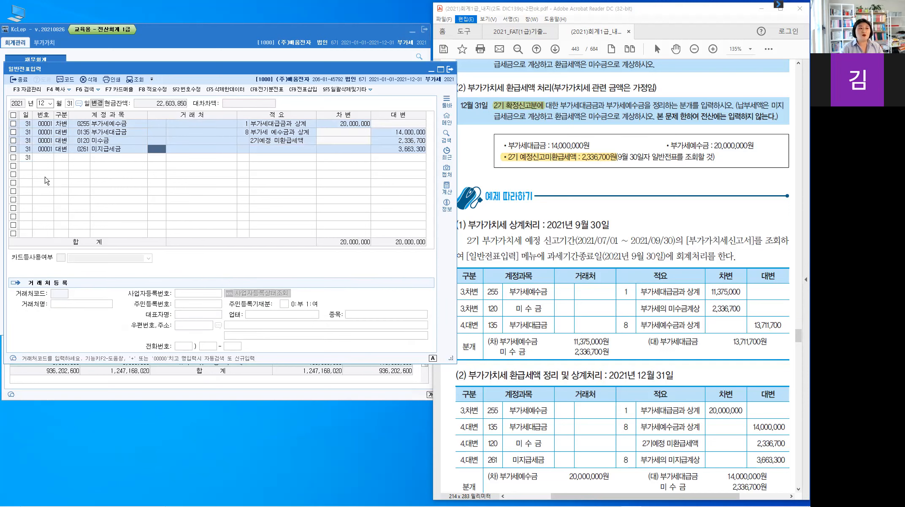
{"action": "key", "text": "Return"}
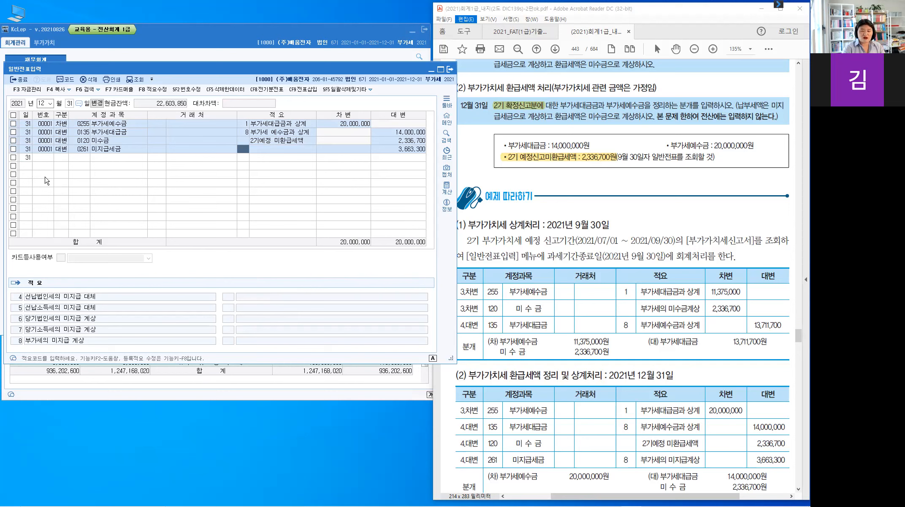
{"action": "type", "text": "8"}
{"action": "key", "text": "Return"}
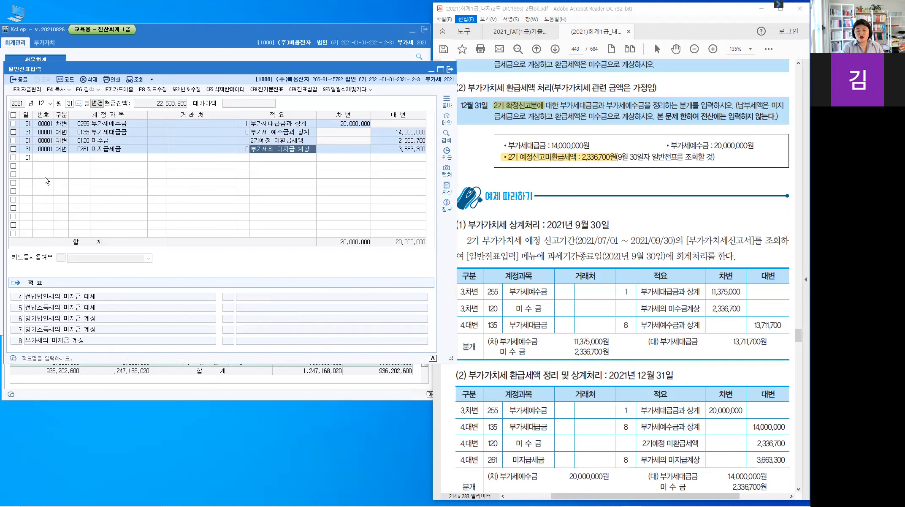
{"action": "key", "text": "Return"}
{"action": "key", "text": "Return"}
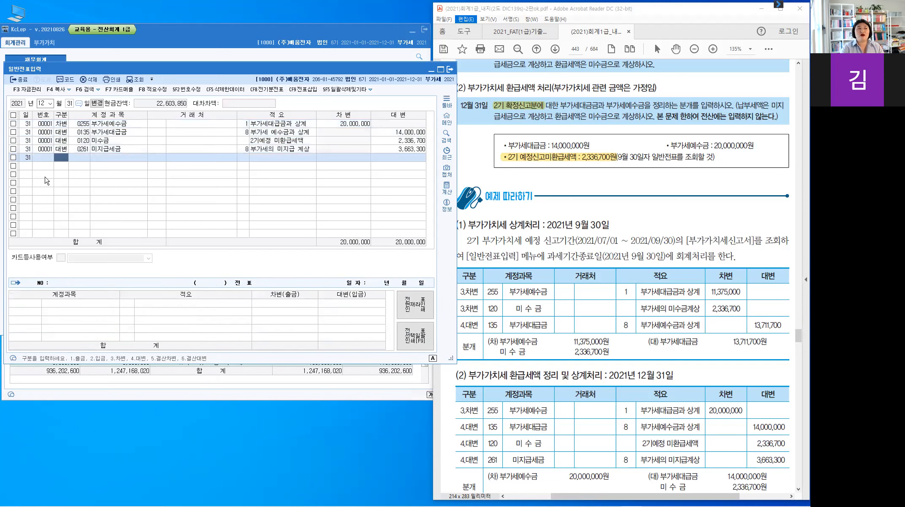
{"action": "key", "text": "Up"}
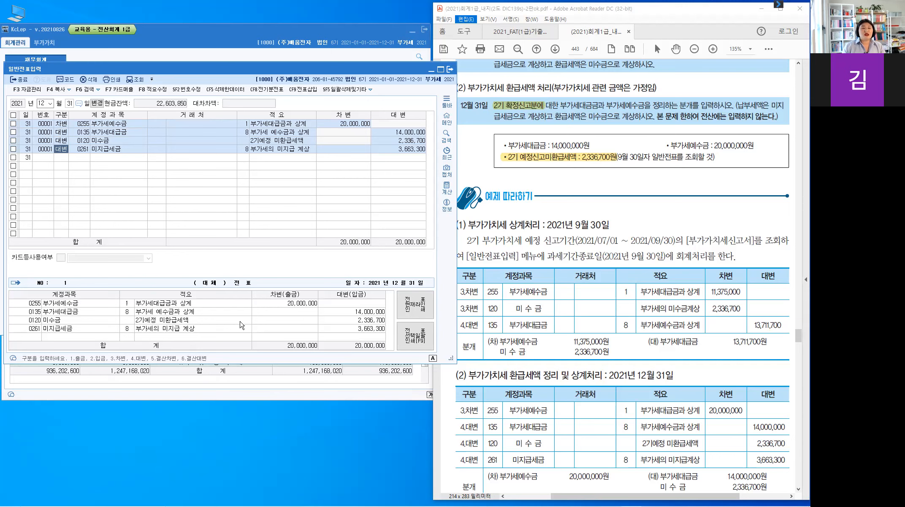
Open the 부가가치세신고서 and set its inquiry period to October through December 2021.
{"action": "left_click", "coordinate": [49, 44]}
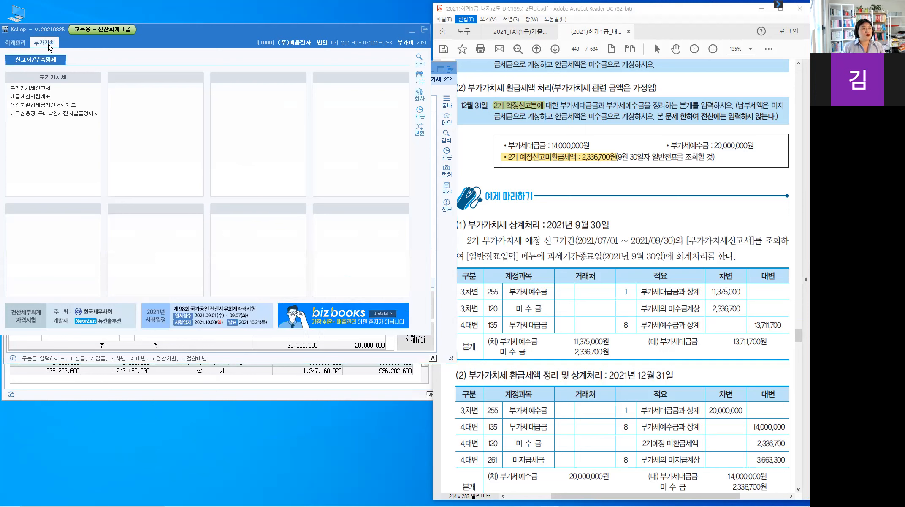
{"action": "left_click", "coordinate": [47, 90]}
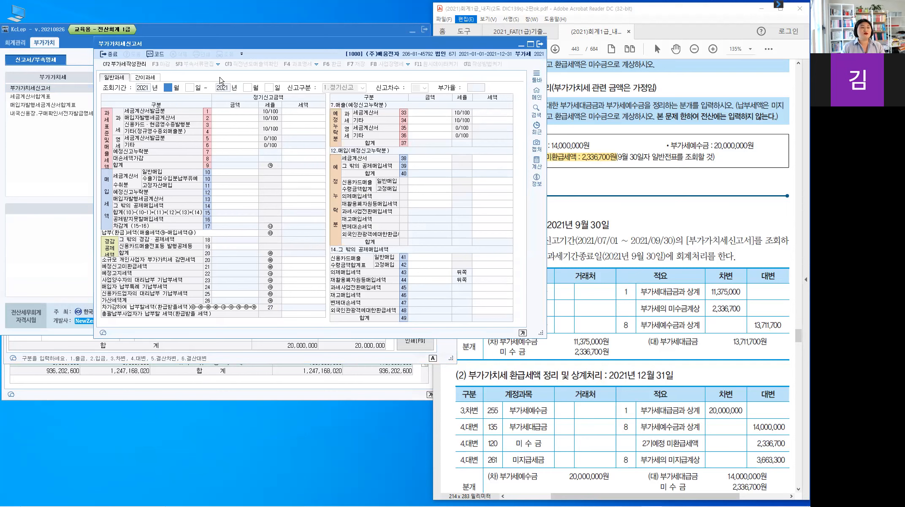
{"action": "left_click_drag", "start_coordinate": [338, 41], "coordinate": [245, 17]}
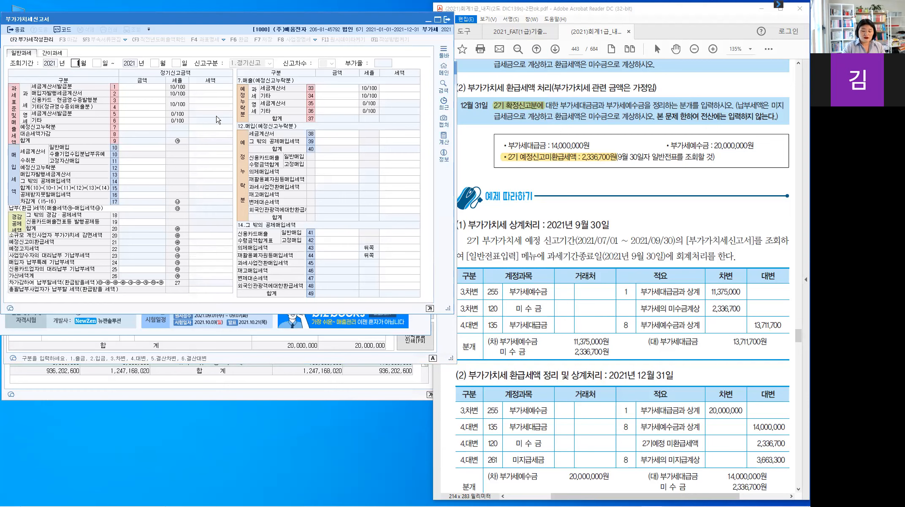
{"action": "type", "text": "10"}
{"action": "key", "text": "Return"}
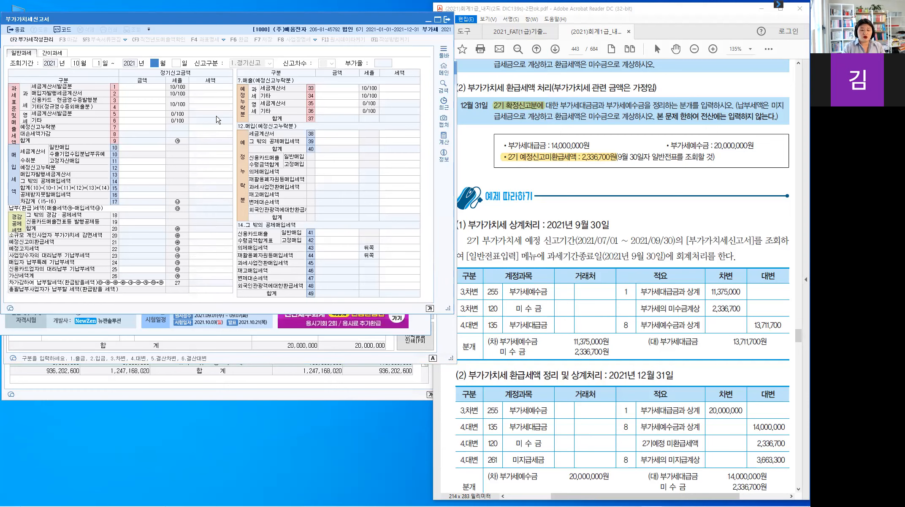
{"action": "type", "text": "12"}
{"action": "key", "text": "Return"}
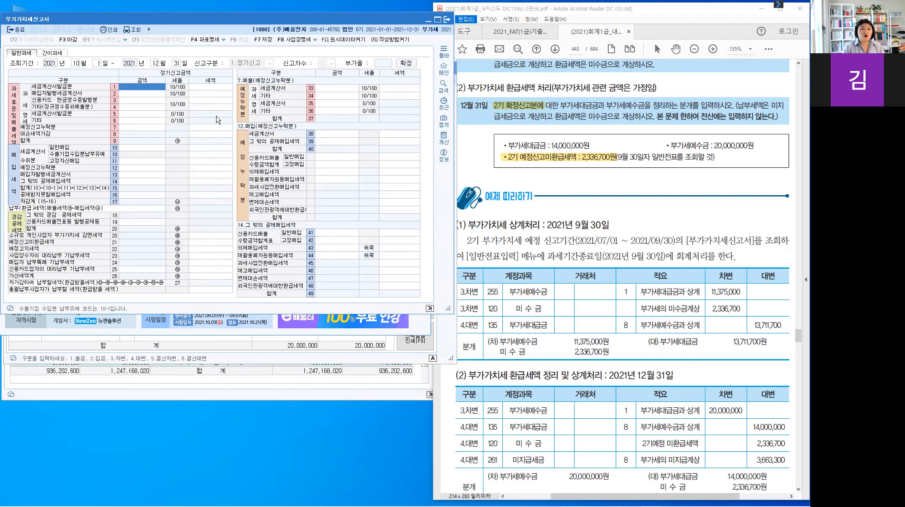
Enter 200,000,000 as the amount of taxable sales with tax invoices (세금계산서발급분) in the VAT return.
{"action": "type", "text": "20"}
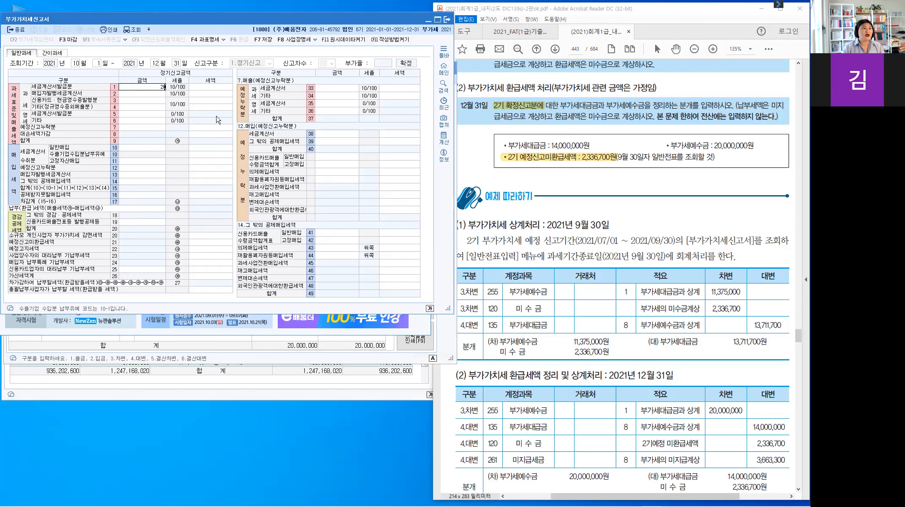
{"action": "type", "text": "0,000,000"}
{"action": "key", "text": "Return"}
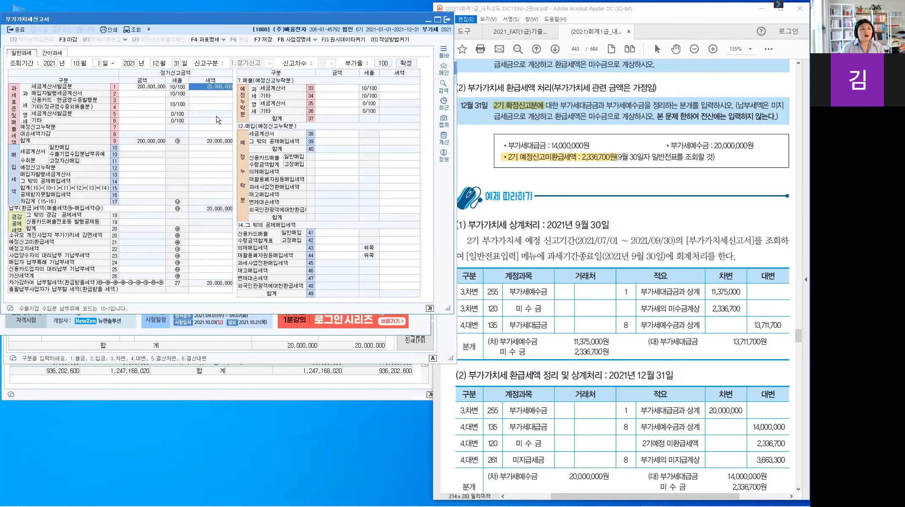
Enter general purchases (일반매입) of 140,000,000 with a tax of 14,000,000 in the VAT return.
{"action": "left_click", "coordinate": [154, 149]}
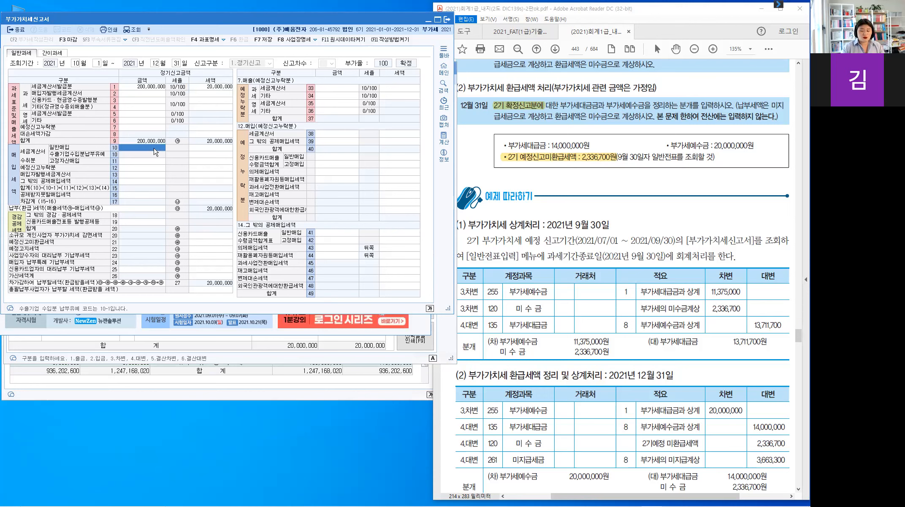
{"action": "type", "text": "140,000,000"}
{"action": "key", "text": "Return"}
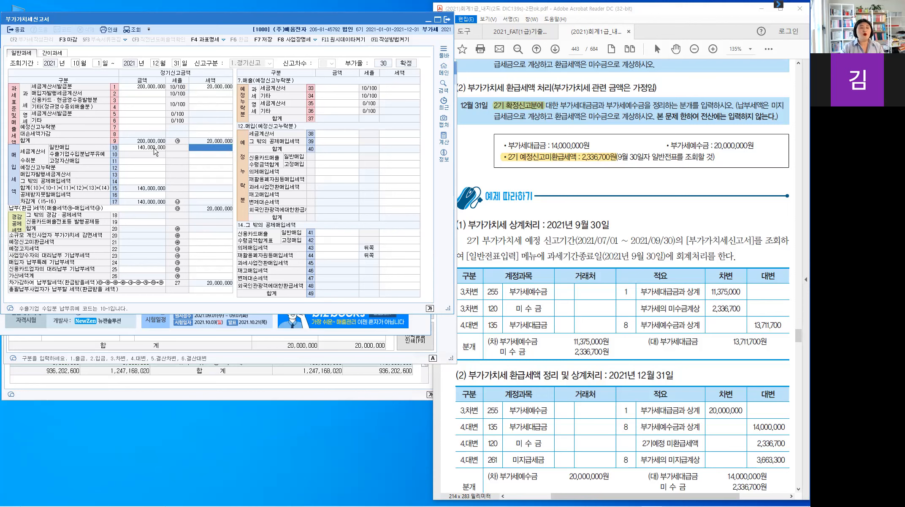
{"action": "type", "text": "14,000"}
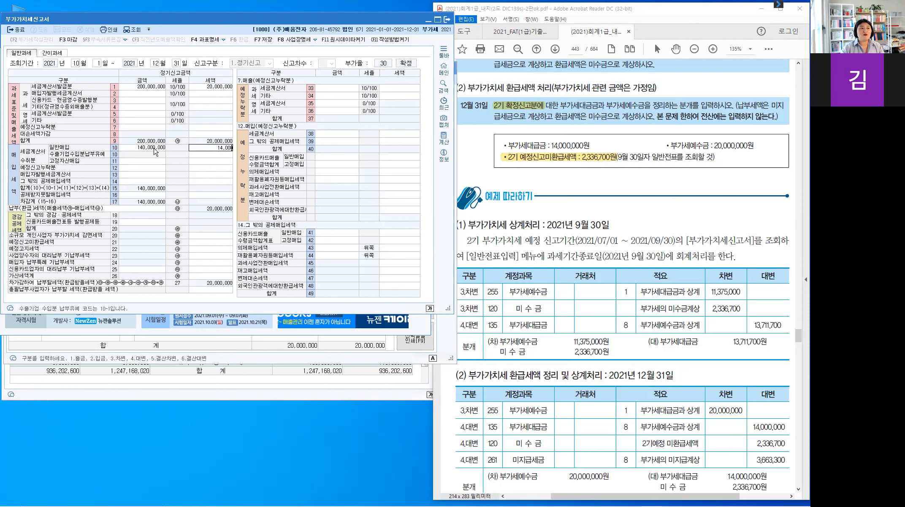
{"action": "type", "text": ",000"}
{"action": "key", "text": "Return"}
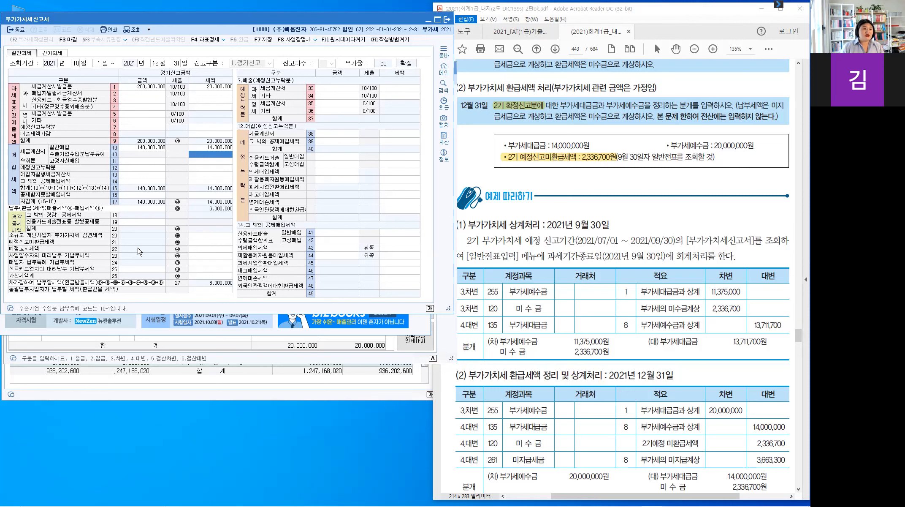
Enter 2,336,700 as the tax for 예정신고미환급세액 in the VAT return.
{"action": "left_click", "coordinate": [121, 243]}
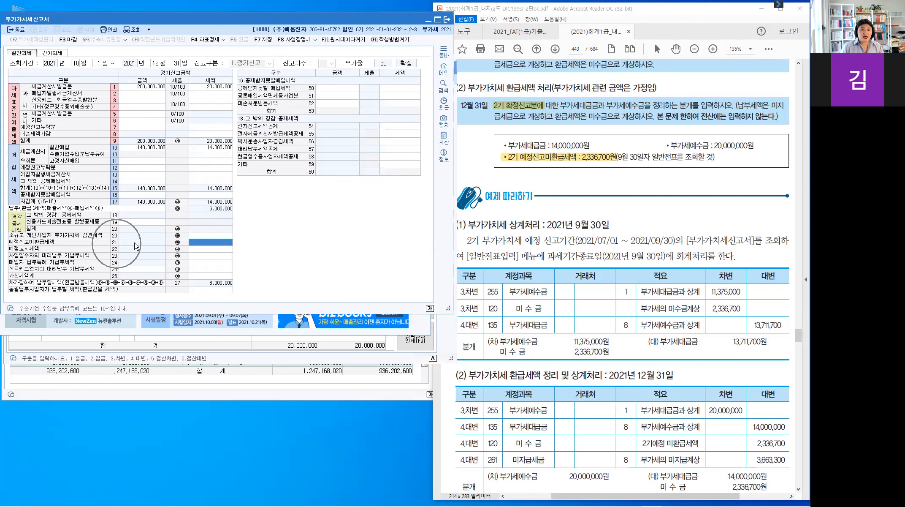
{"action": "left_click", "coordinate": [227, 243]}
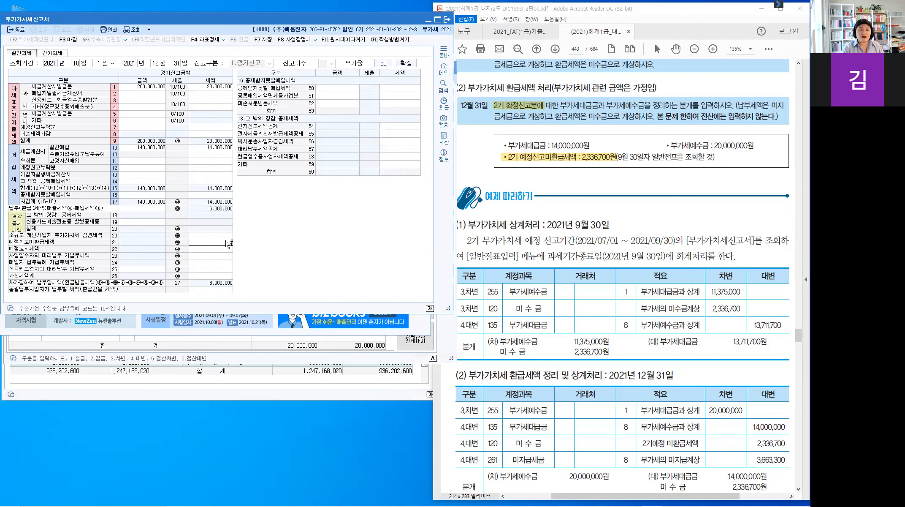
{"action": "type", "text": "2,336,70"}
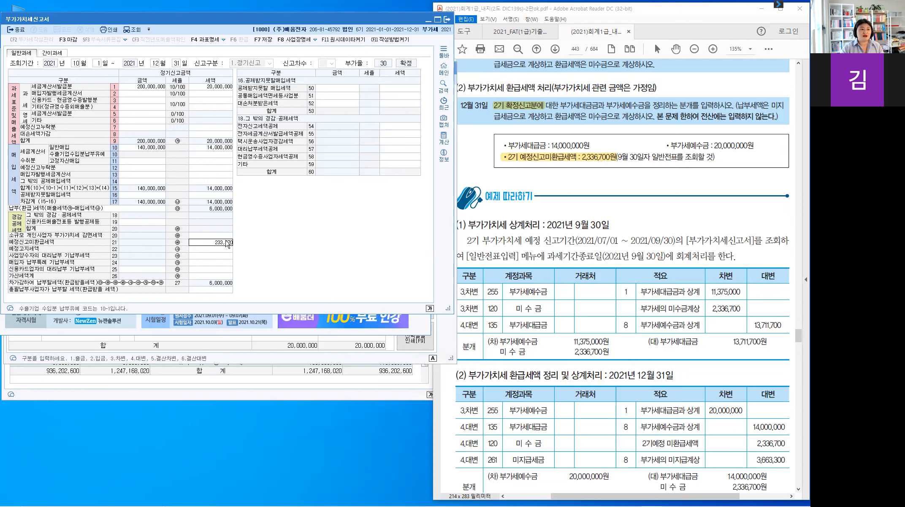
{"action": "type", "text": "0"}
{"action": "key", "text": "Return"}
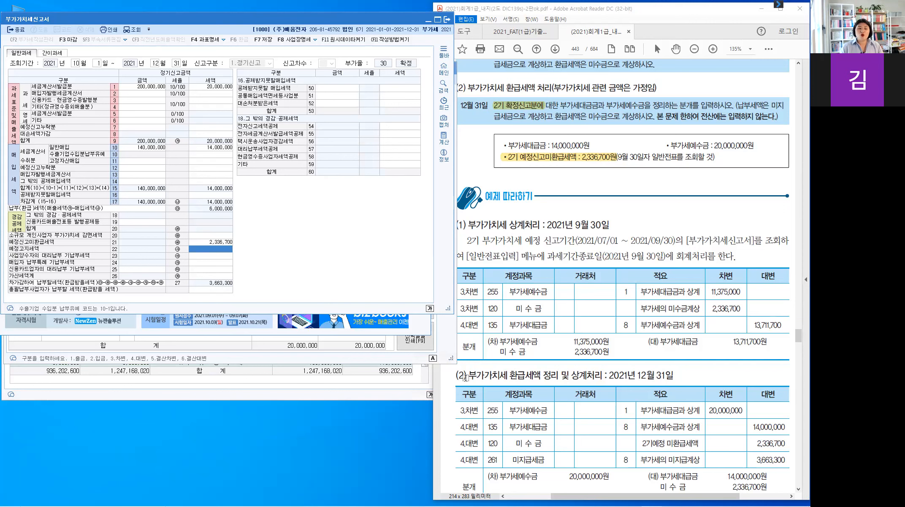
{"action": "left_click_drag", "start_coordinate": [470, 374], "coordinate": [685, 377]}
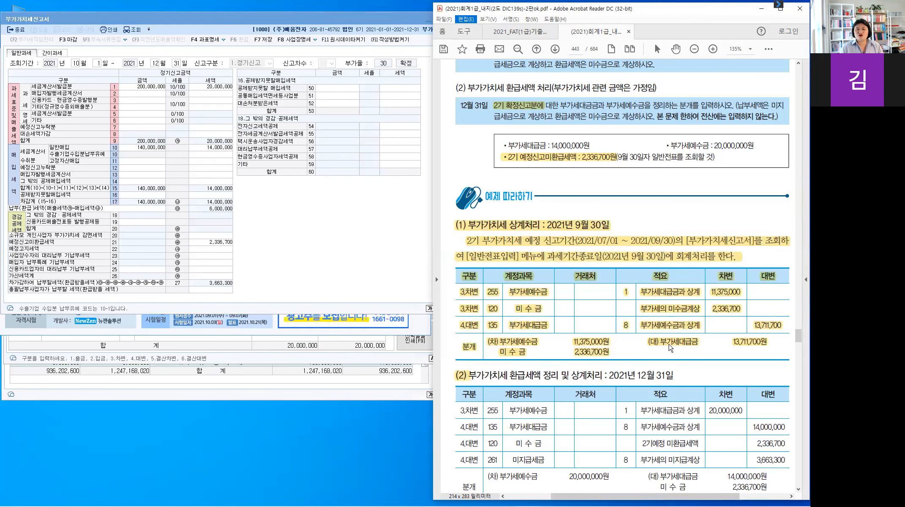
{"action": "right_click", "coordinate": [687, 351]}
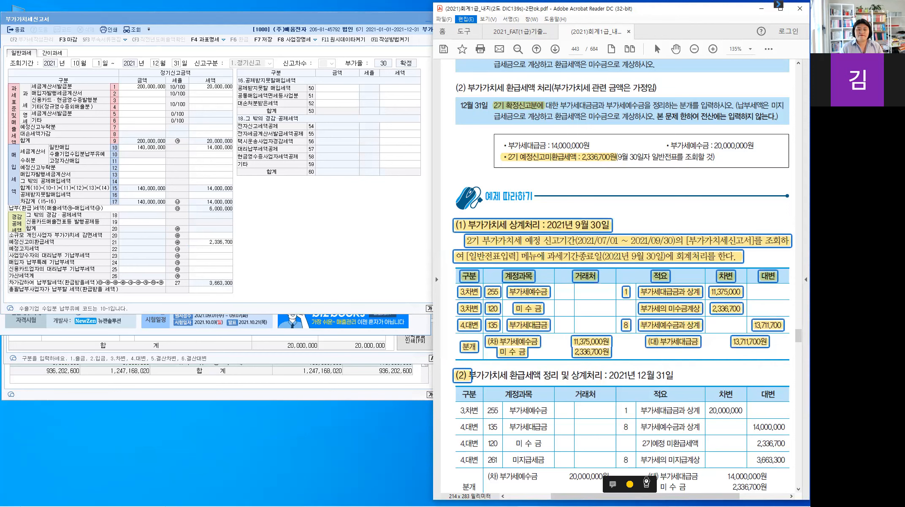
{"action": "key", "text": "Delete"}
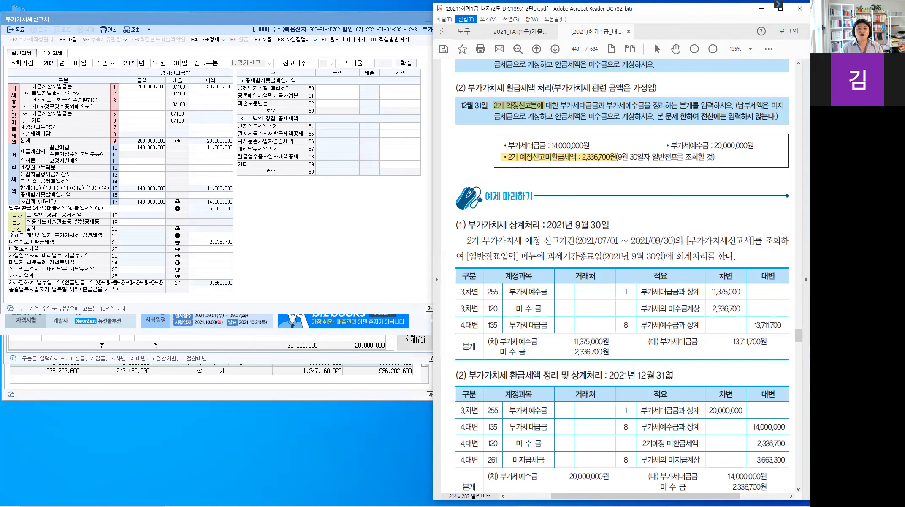
Highlight the heading 부가가치세 환급세액 정리 및 상계처리 : 2021년 12월 31일 in the textbook PDF.
{"action": "left_click_drag", "start_coordinate": [674, 376], "coordinate": [470, 376]}
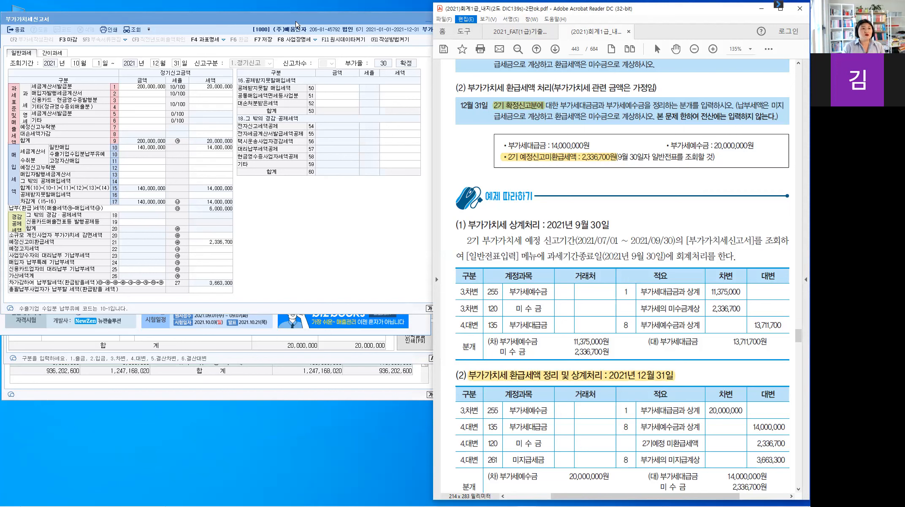
Close the VAT return without saving its data.
{"action": "left_click_drag", "start_coordinate": [296, 21], "coordinate": [504, 41]}
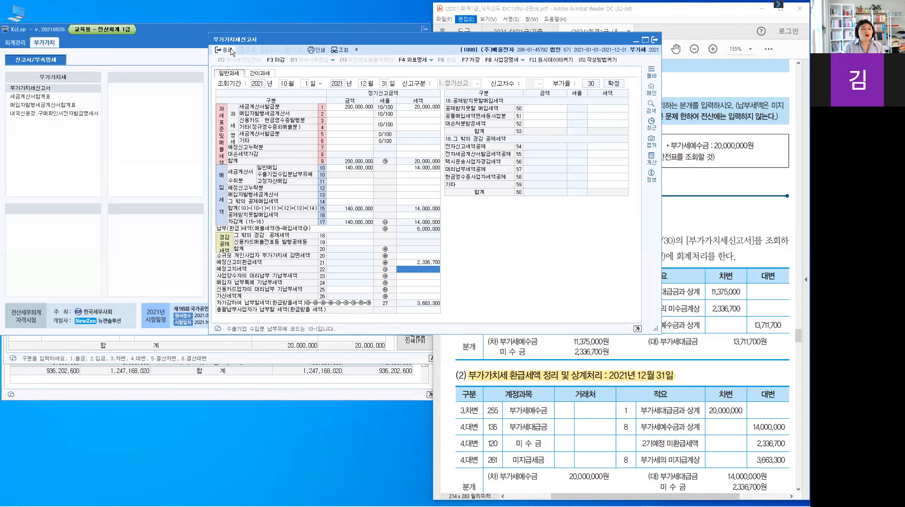
{"action": "left_click", "coordinate": [228, 51]}
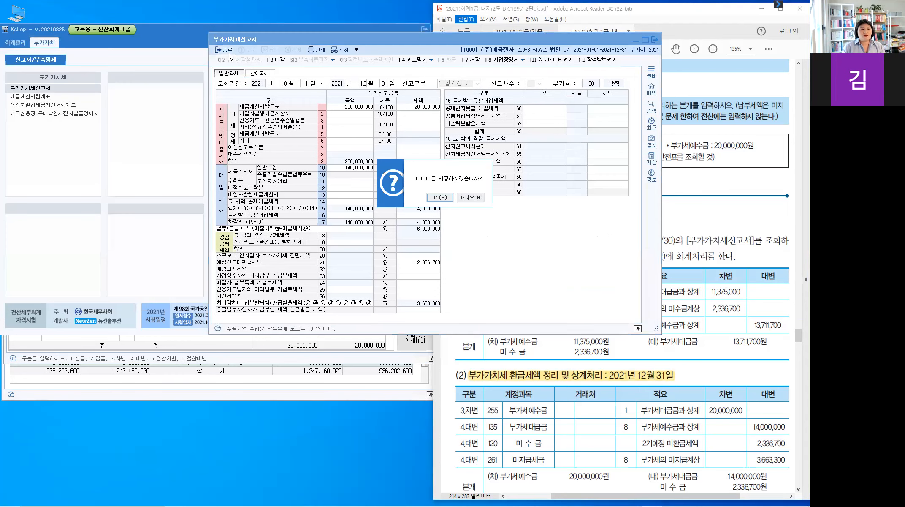
{"action": "left_click", "coordinate": [471, 200]}
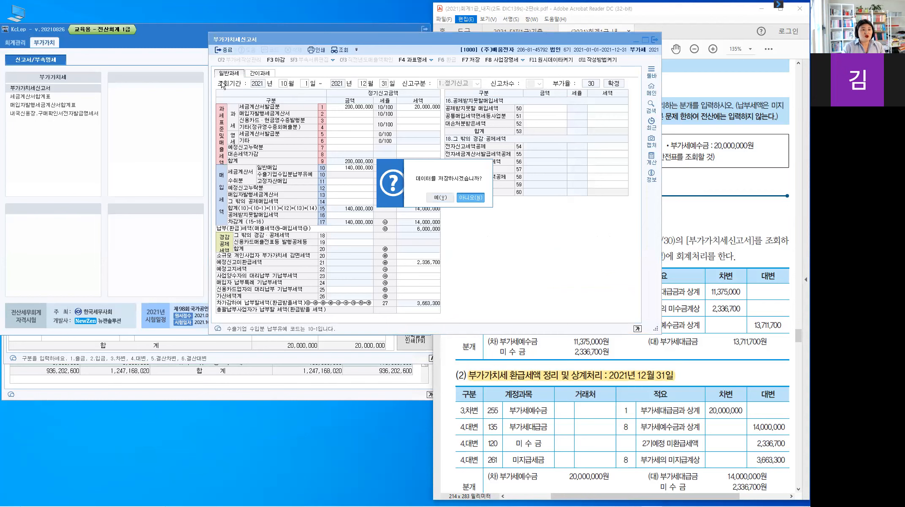
{"action": "left_click", "coordinate": [228, 50]}
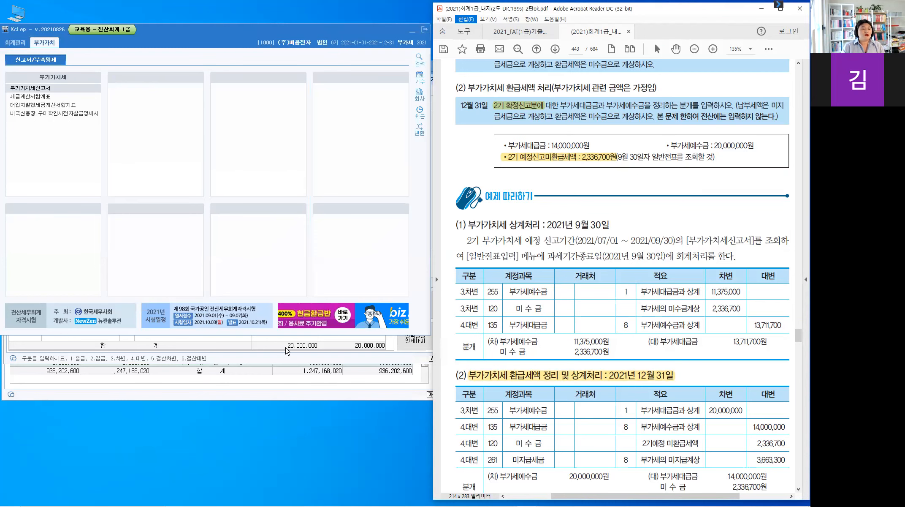
Delete all the December 31 slip lines in 일반전표입력.
{"action": "left_click", "coordinate": [286, 353]}
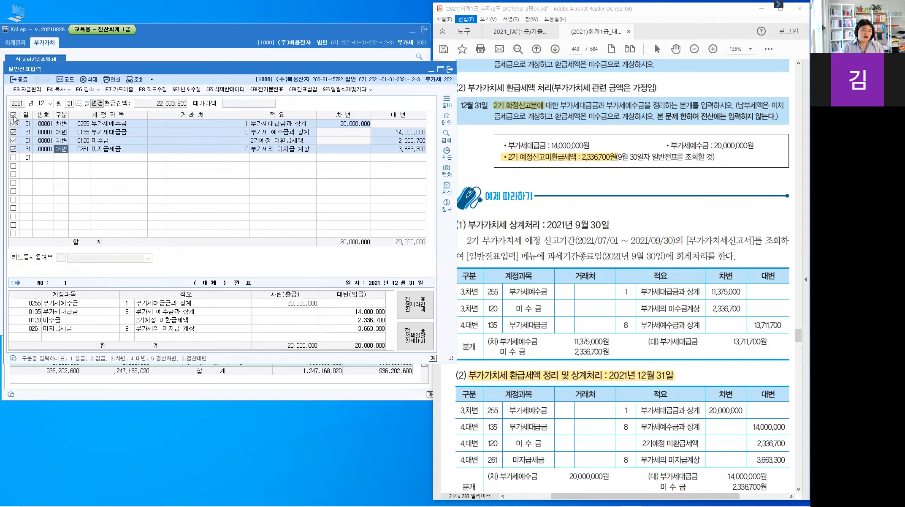
{"action": "left_click", "coordinate": [13, 116]}
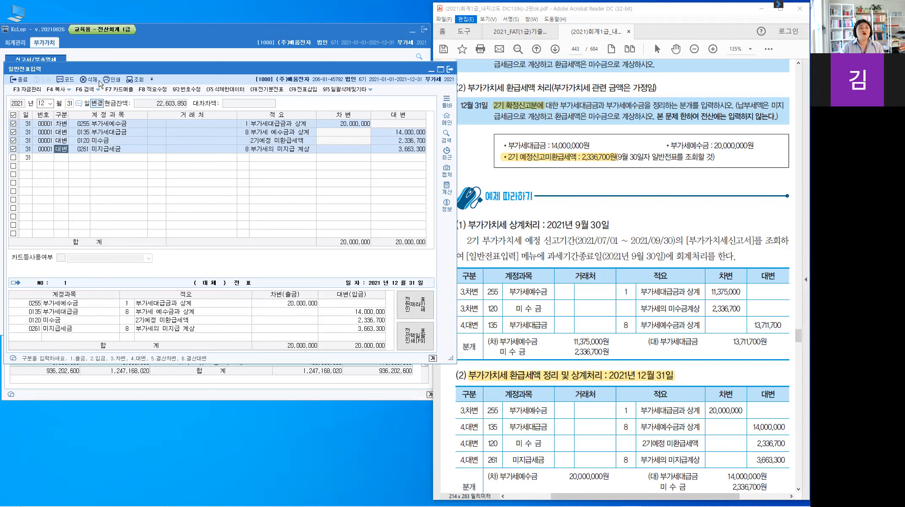
{"action": "key", "text": "F5"}
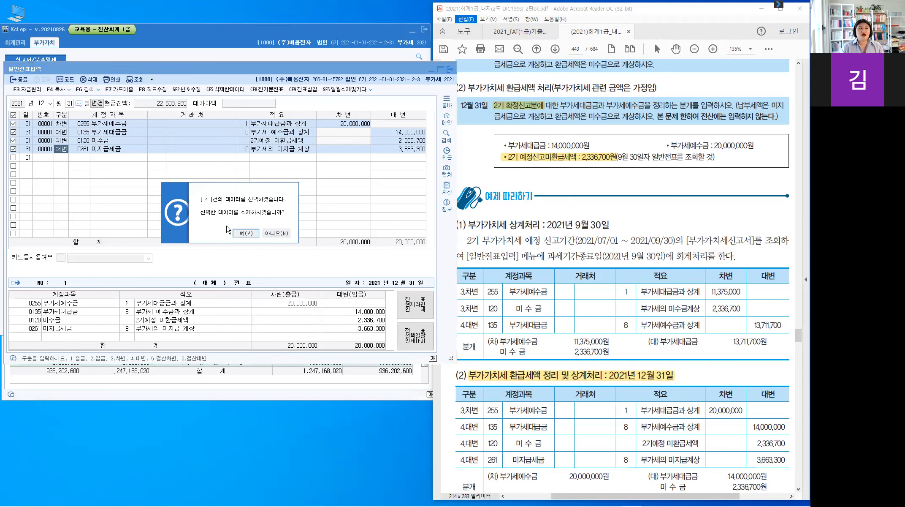
{"action": "left_click", "coordinate": [245, 234]}
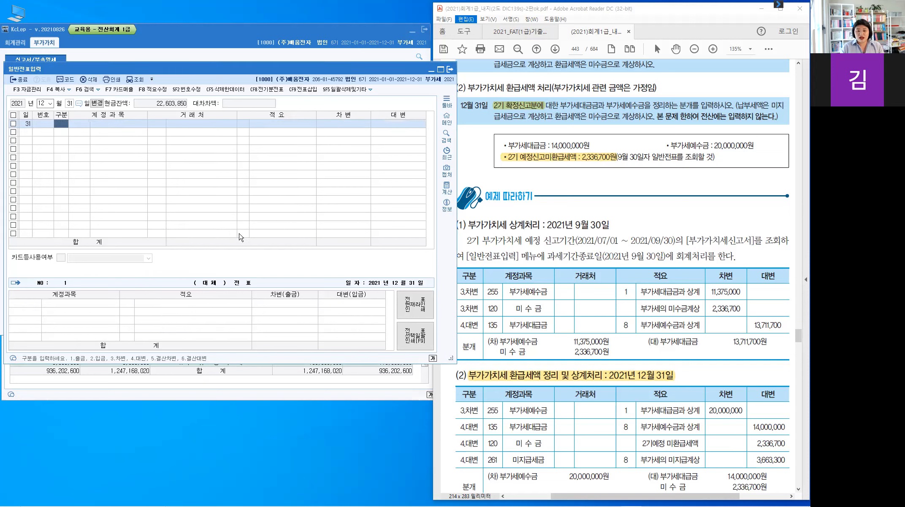
Look over the worked solutions of 실무예제2 in the PDF and continue to Chapter 04 부가가치세 실무 프로세스.
{"action": "left_click", "coordinate": [651, 223]}
{"action": "scroll", "coordinate": [652, 223], "scroll_direction": "down", "scroll_amount": 3}
{"action": "scroll", "coordinate": [651, 223], "scroll_direction": "down", "scroll_amount": 5}
{"action": "scroll", "coordinate": [652, 224], "scroll_direction": "up", "scroll_amount": 8}
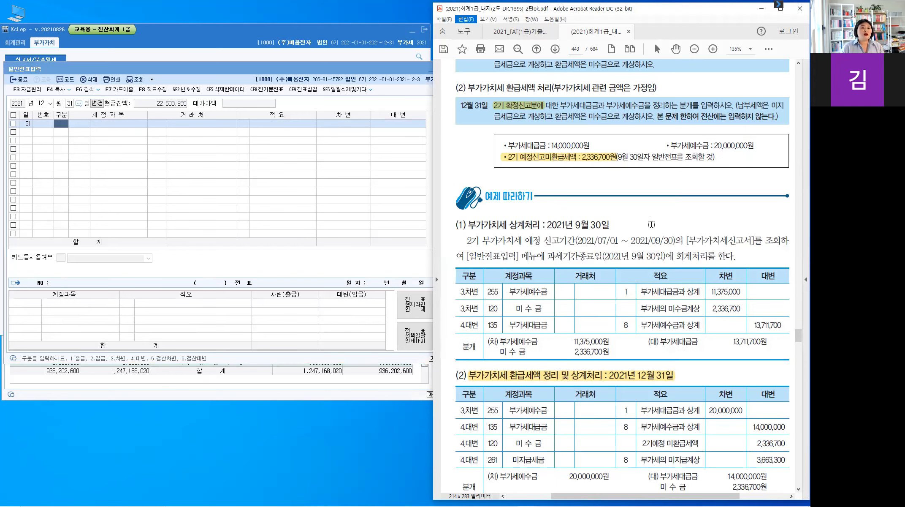
{"action": "scroll", "coordinate": [652, 223], "scroll_direction": "up", "scroll_amount": 2}
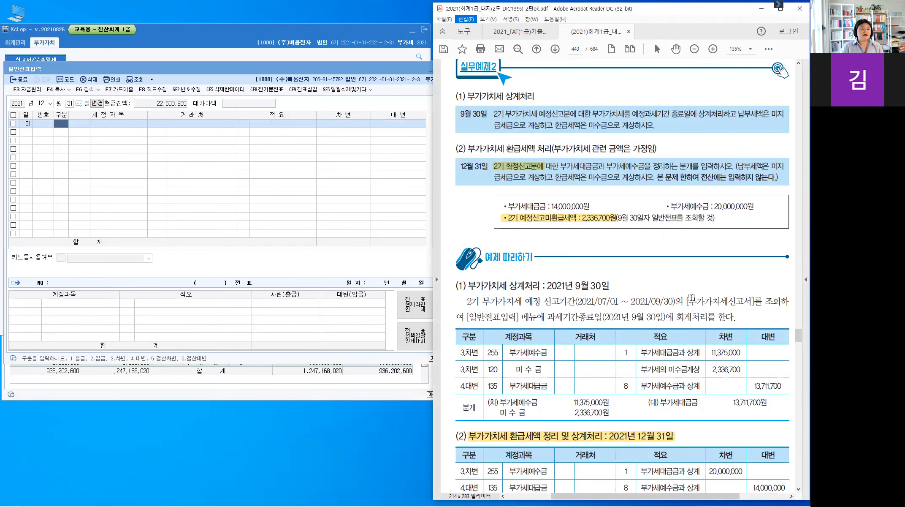
{"action": "key", "text": "alt+Tab"}
{"action": "left_click", "coordinate": [688, 272]}
{"action": "scroll", "coordinate": [687, 272], "scroll_direction": "down", "scroll_amount": 10}
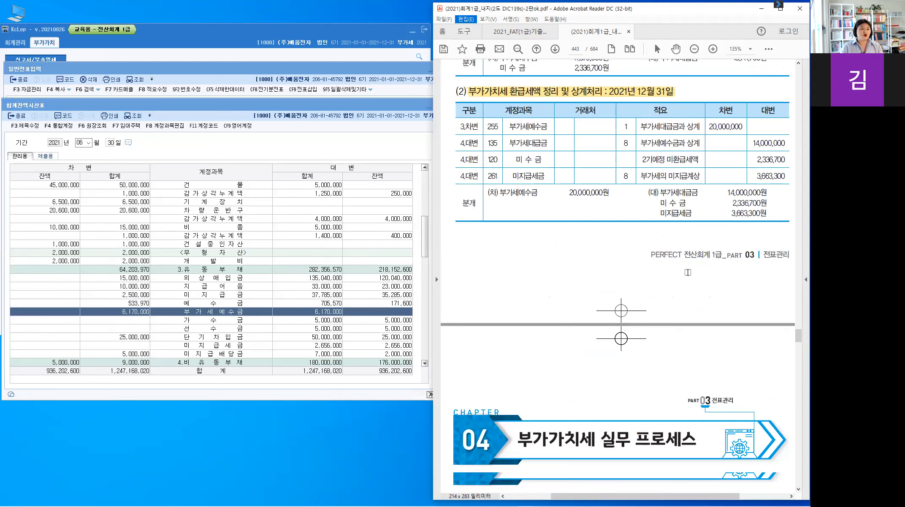
{"action": "scroll", "coordinate": [688, 272], "scroll_direction": "down", "scroll_amount": 3}
{"action": "scroll", "coordinate": [648, 189], "scroll_direction": "down", "scroll_amount": 2}
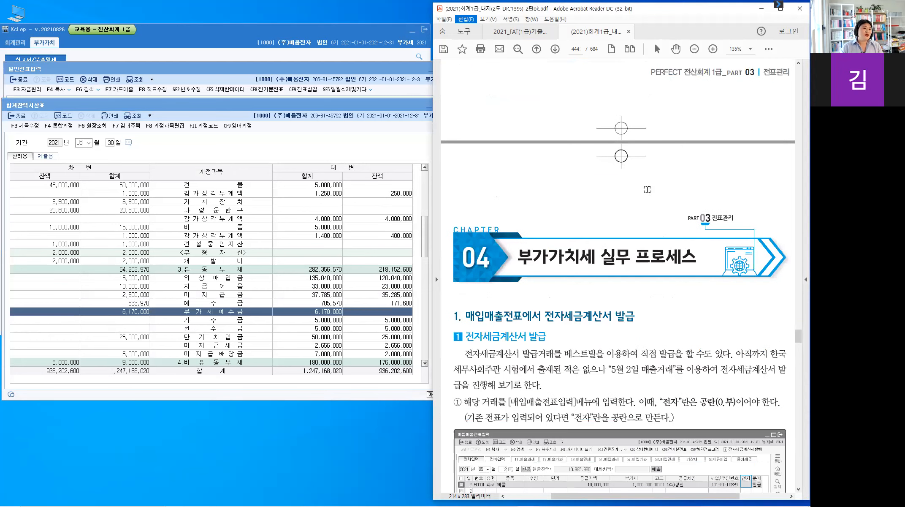
Close the 합계잔액시산표 and 일반전표입력 windows and return to the 회계관리 functions.
{"action": "key", "text": "alt+Tab"}
{"action": "left_click", "coordinate": [448, 106]}
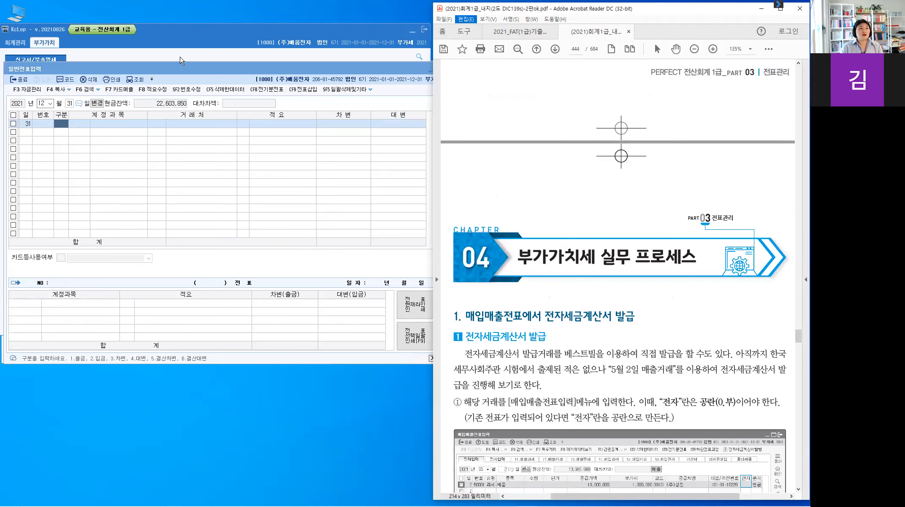
{"action": "left_click", "coordinate": [204, 73]}
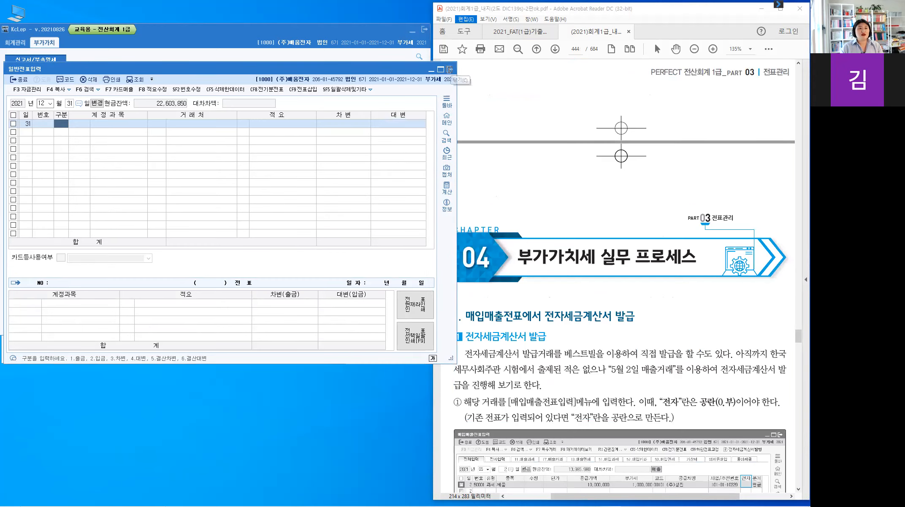
{"action": "key", "text": "Escape"}
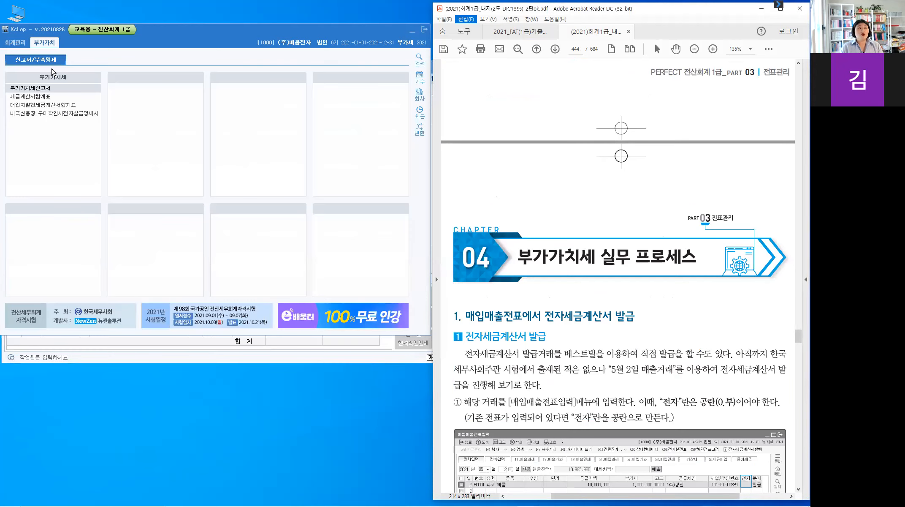
{"action": "left_click", "coordinate": [17, 43]}
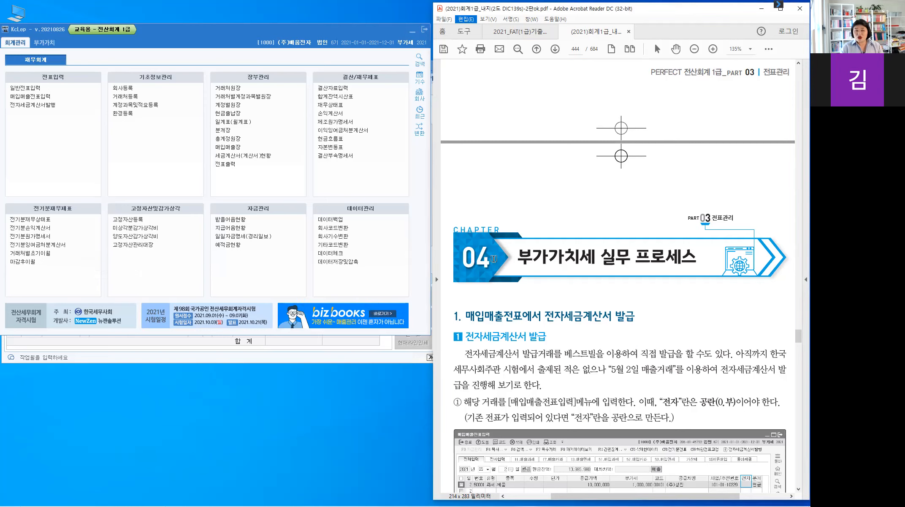
Read through the electronic tax invoice instructions of Chapter 04 up to section 2, 부가가치세 전자신고.
{"action": "left_click", "coordinate": [483, 268]}
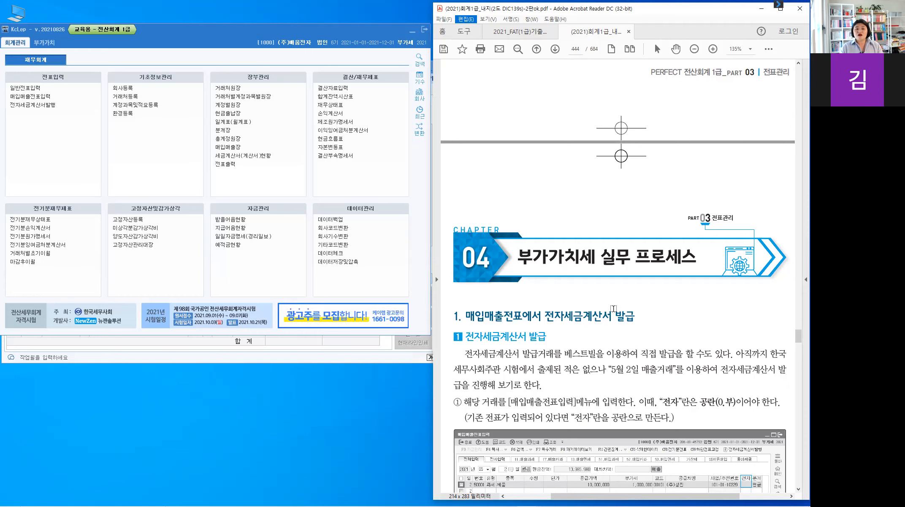
{"action": "scroll", "coordinate": [614, 309], "scroll_direction": "down", "scroll_amount": 5}
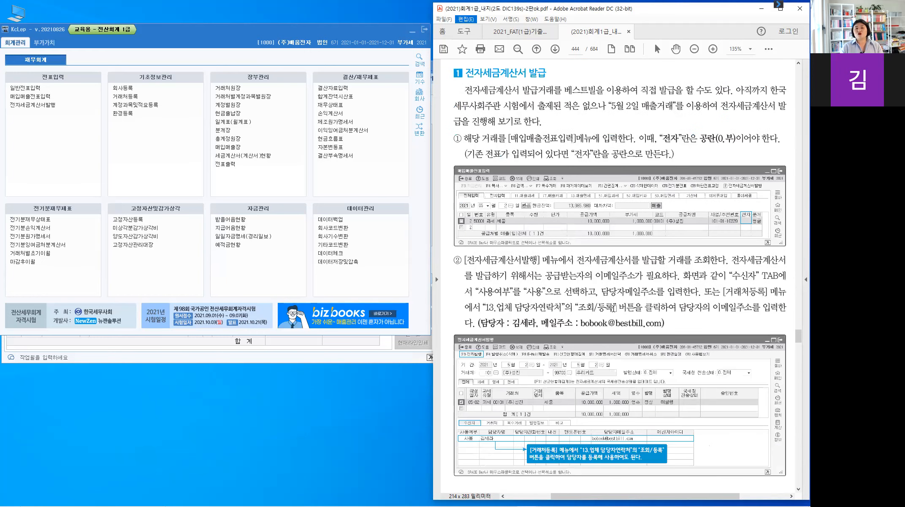
{"action": "scroll", "coordinate": [614, 310], "scroll_direction": "down", "scroll_amount": 5}
{"action": "scroll", "coordinate": [617, 314], "scroll_direction": "down", "scroll_amount": 10}
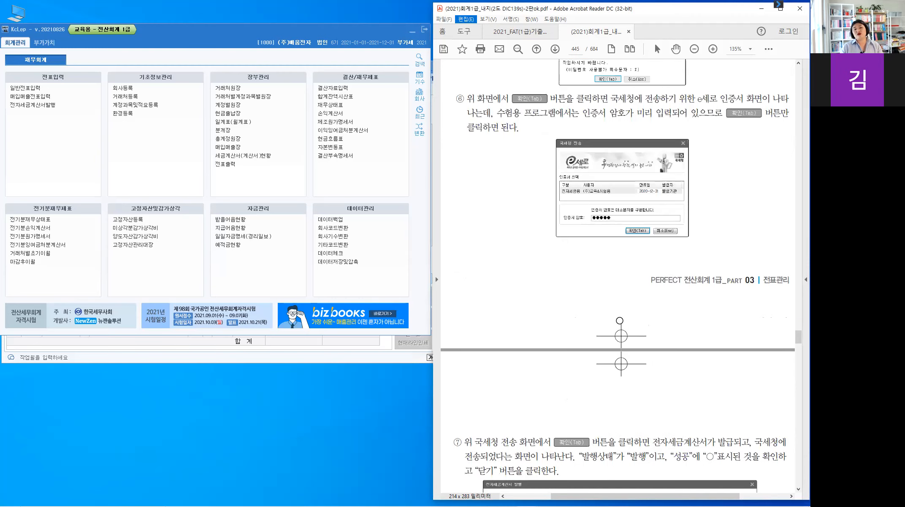
{"action": "scroll", "coordinate": [621, 321], "scroll_direction": "down", "scroll_amount": 5}
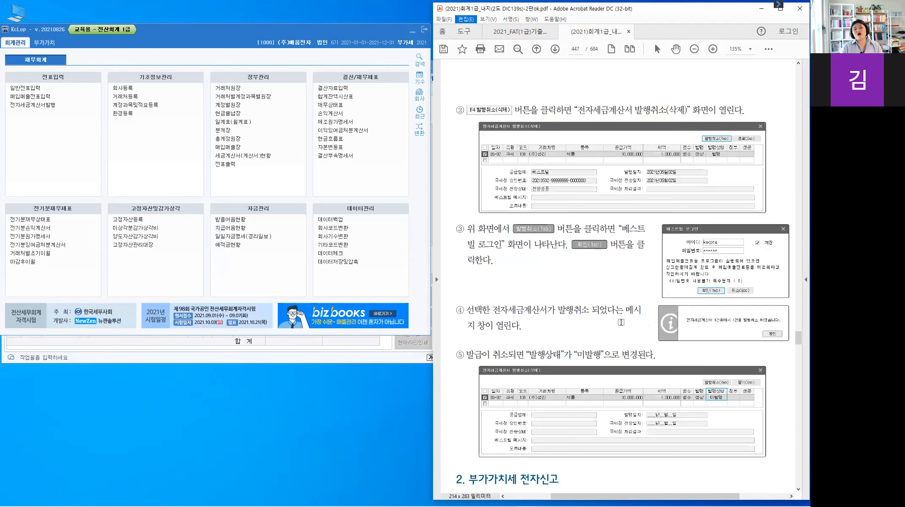
{"action": "scroll", "coordinate": [622, 327], "scroll_direction": "down", "scroll_amount": 5}
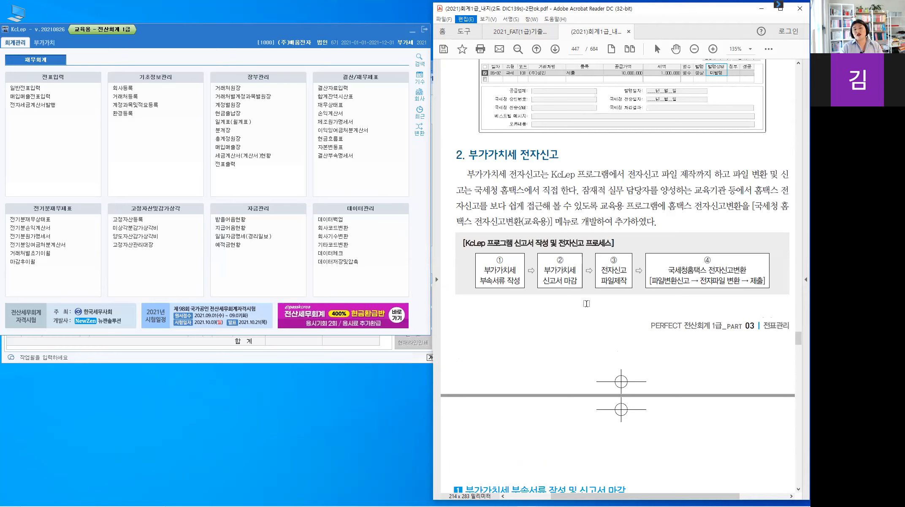